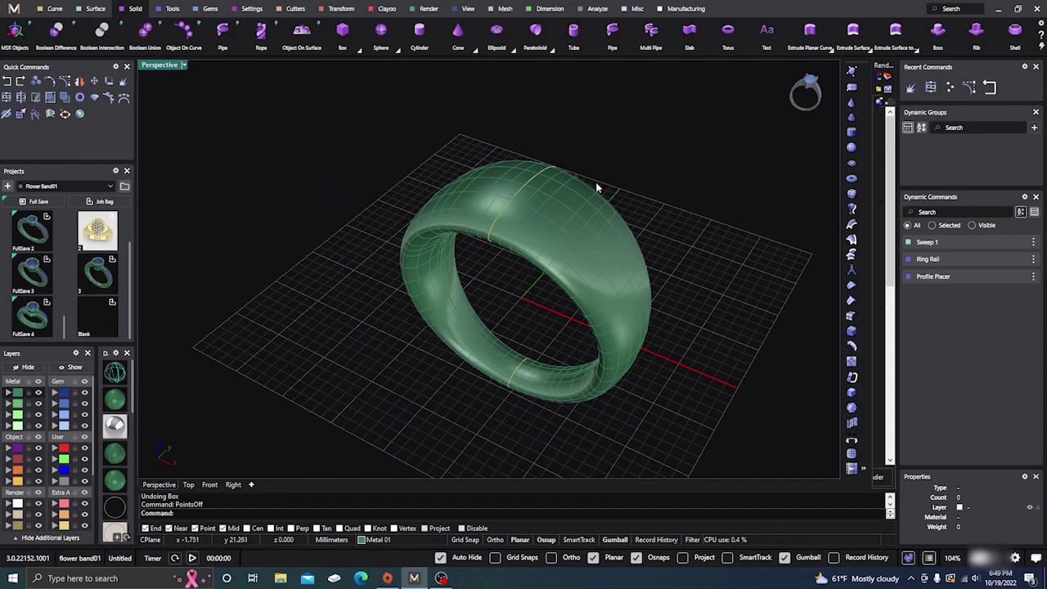
scroll(311, 226, down, 2)
right_drag(324, 248, 327, 261)
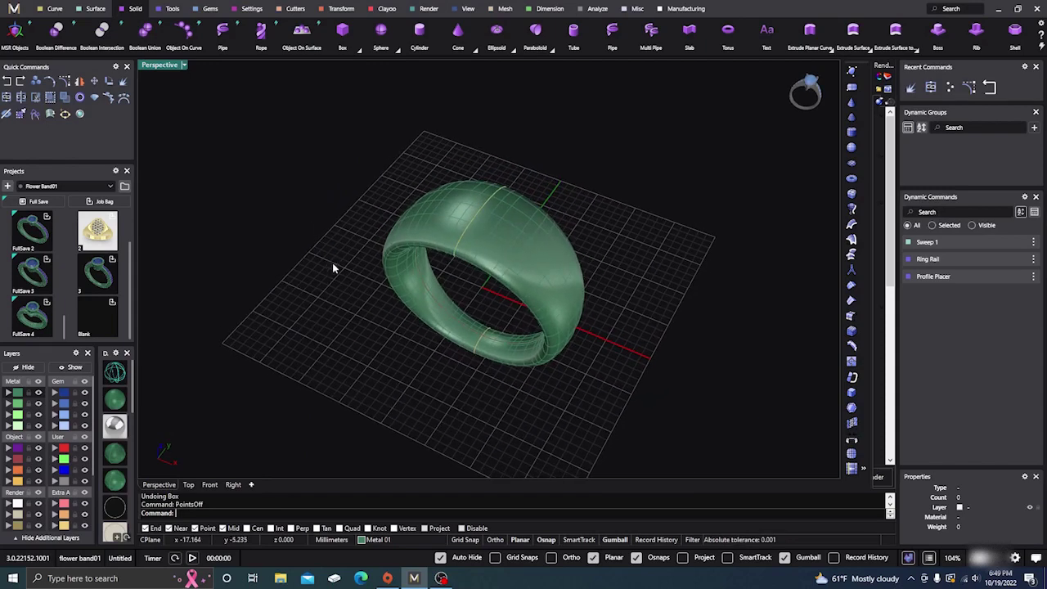
scroll(441, 215, up, 3)
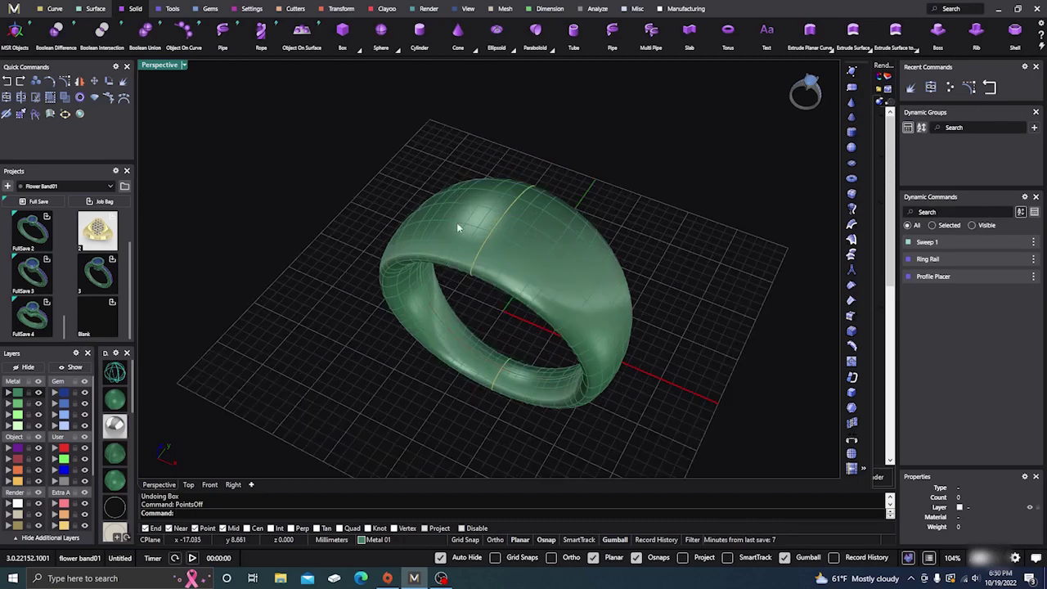
right_drag(526, 327, 528, 304)
right_drag(602, 243, 561, 288)
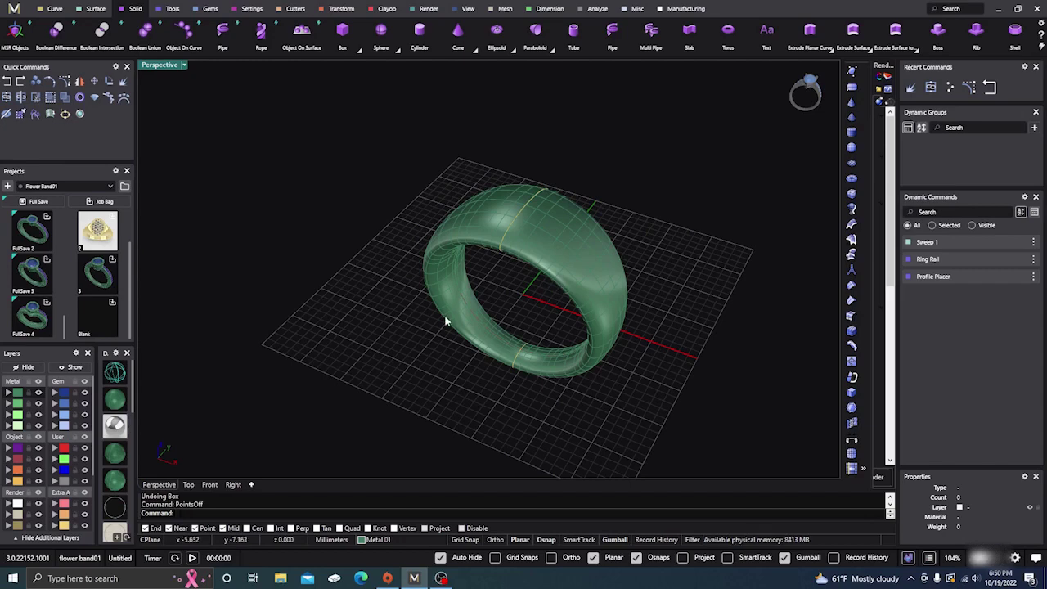
scroll(401, 336, down, 2)
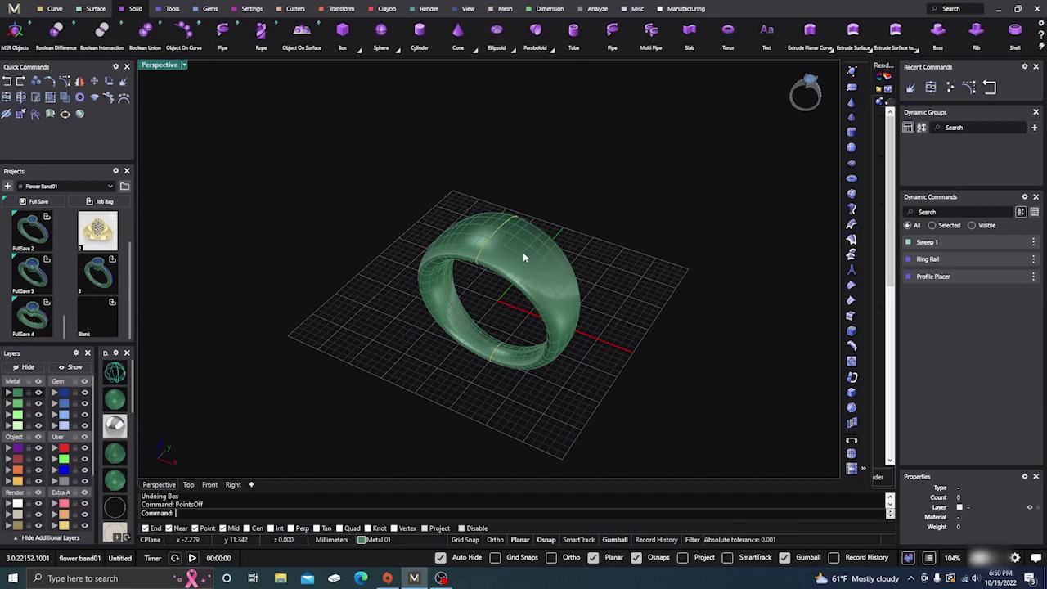
scroll(436, 224, up, 2)
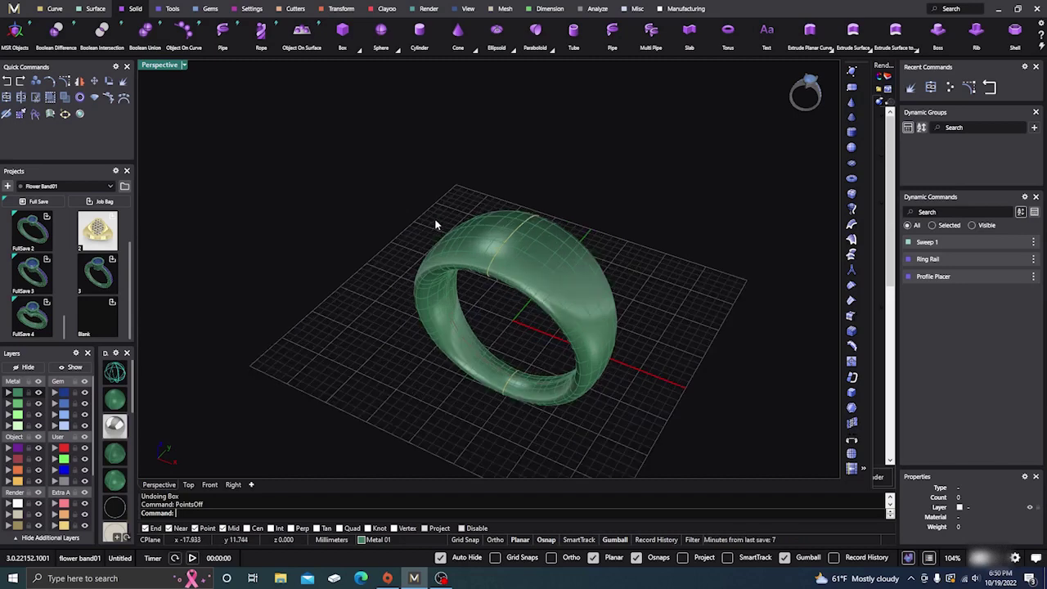
scroll(424, 221, down, 2)
right_drag(474, 328, 487, 322)
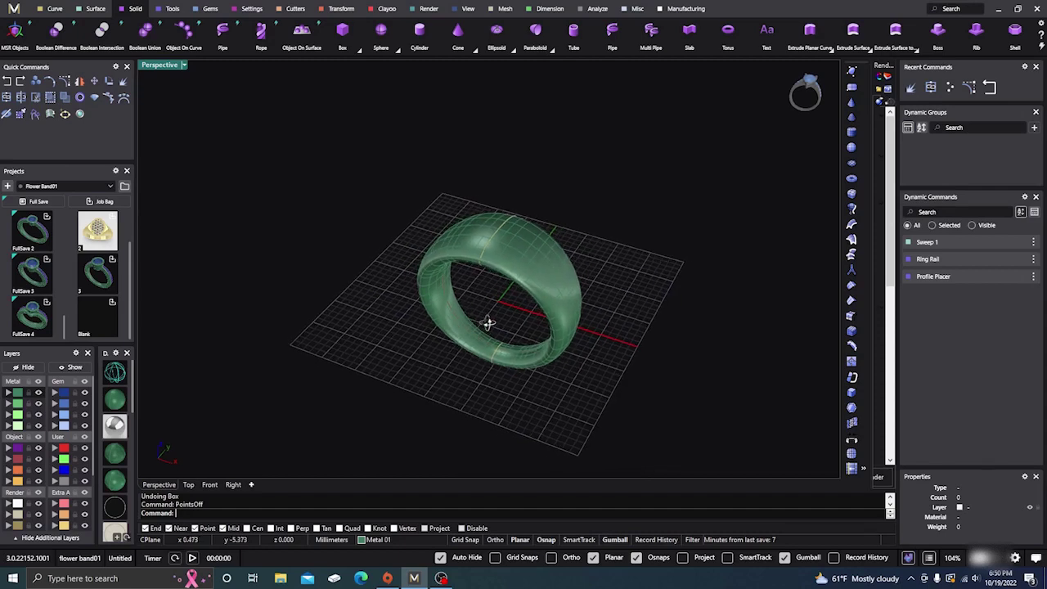
scroll(507, 305, up, 1)
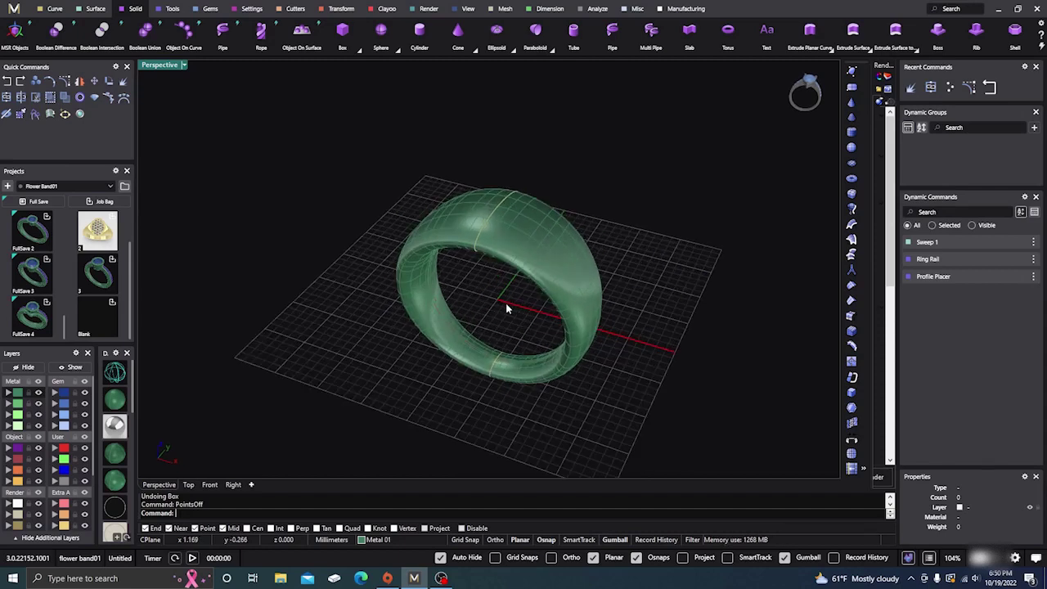
scroll(506, 302, down, 3)
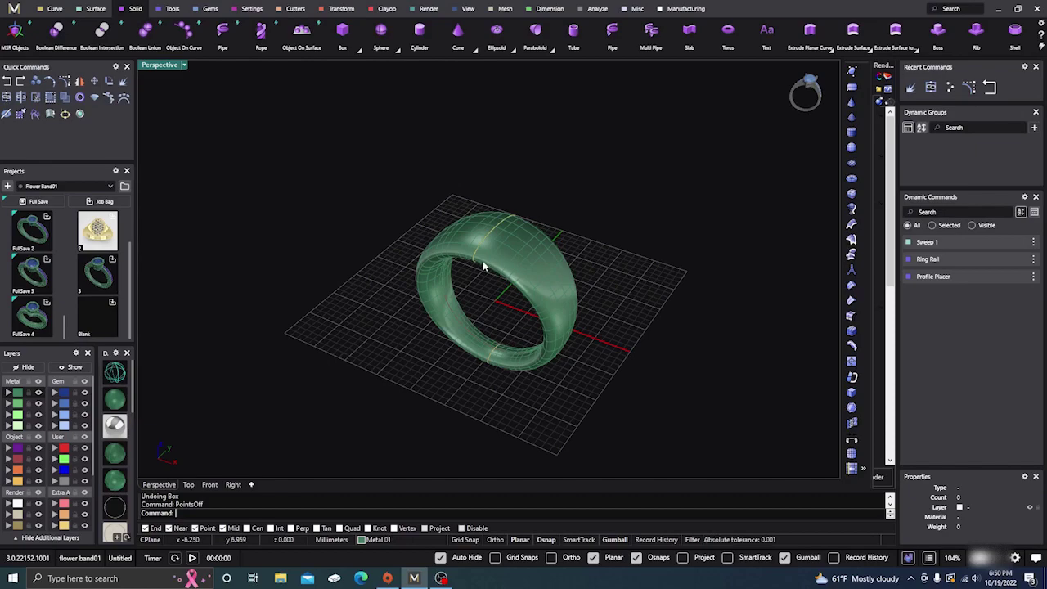
scroll(502, 320, up, 4)
mouse_move(500, 322)
right_down()
mouse_move(496, 332)
mouse_move(460, 311)
mouse_move(502, 331)
right_up()
scroll(500, 325, down, 5)
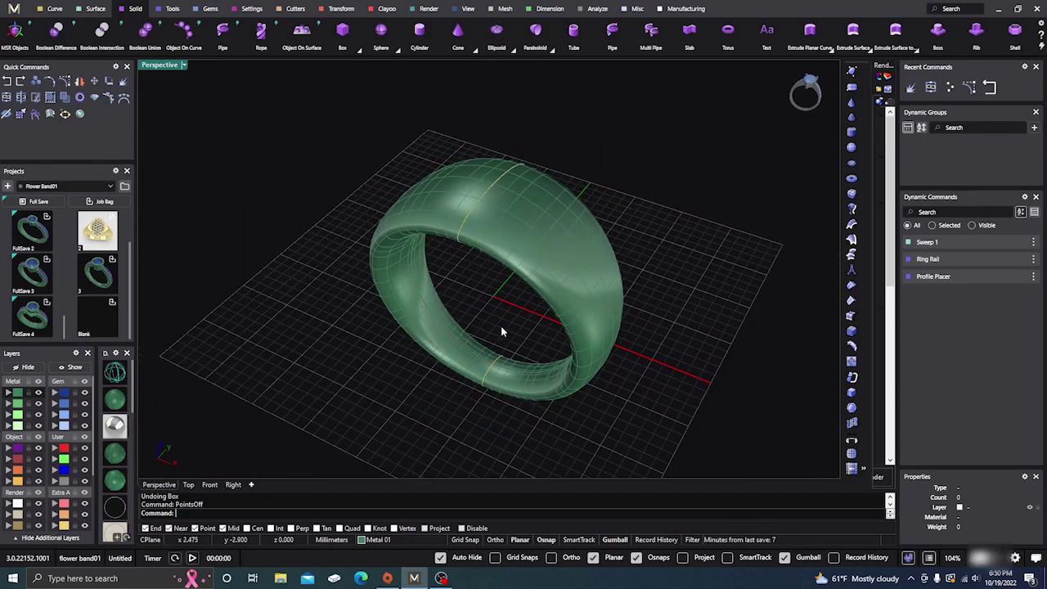
Select the ring band to check its object type in the properties, and clear the selection
click(541, 257)
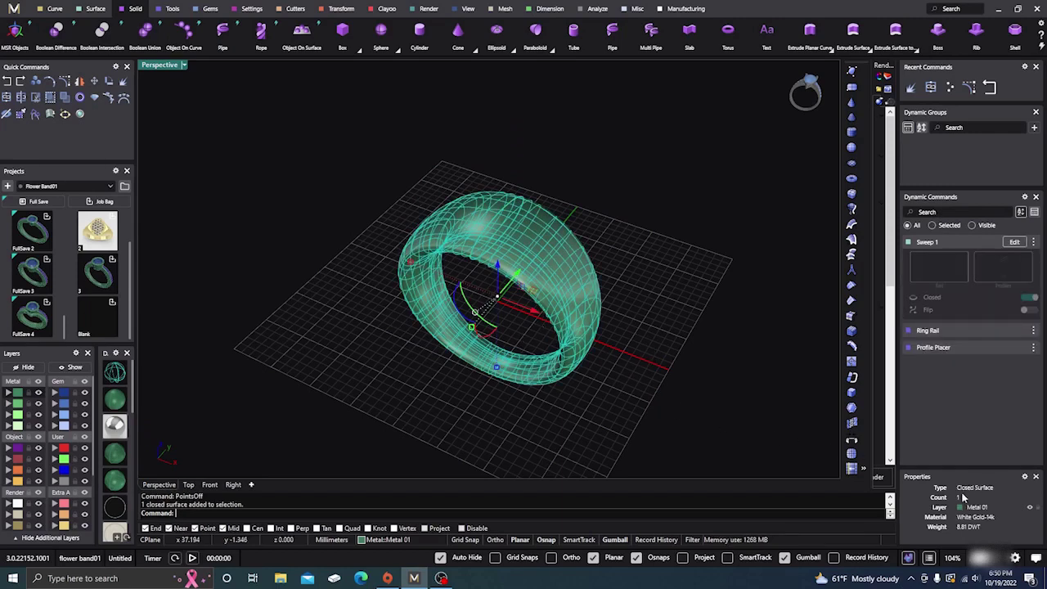
click(696, 333)
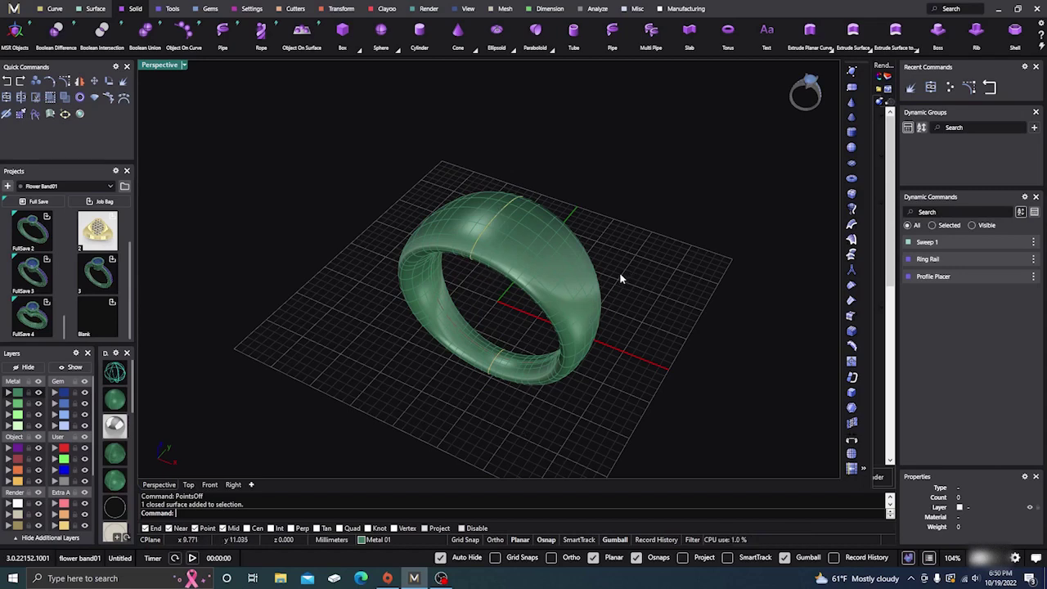
mouse_move(525, 329)
right_down()
mouse_move(521, 311)
mouse_move(516, 328)
right_up()
scroll(521, 313, down, 2)
scroll(504, 300, up, 2)
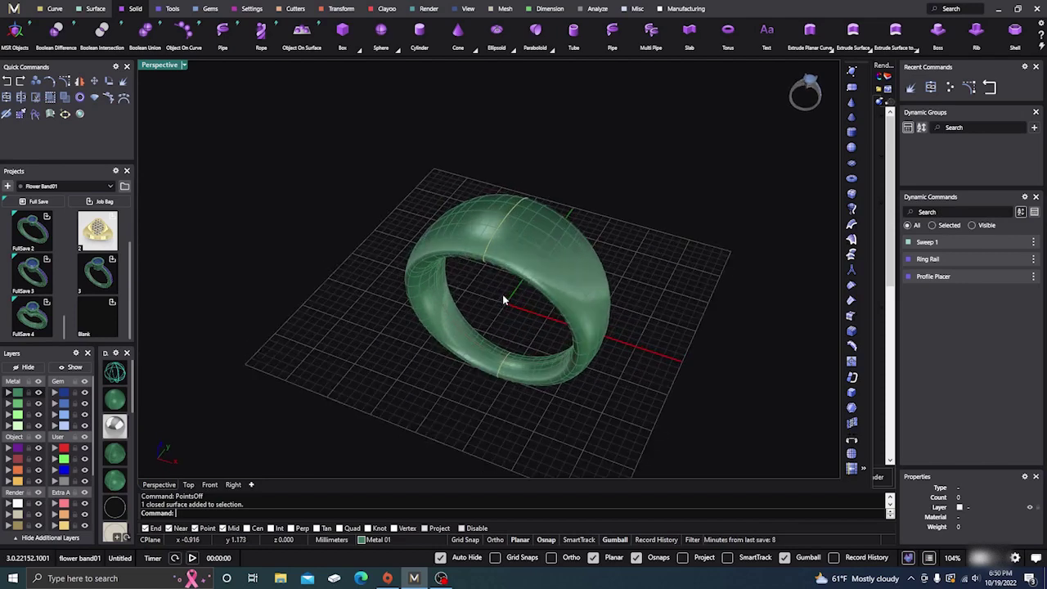
Try to explode the ring band and reselect it to check whether it separates into pieces
click(547, 250)
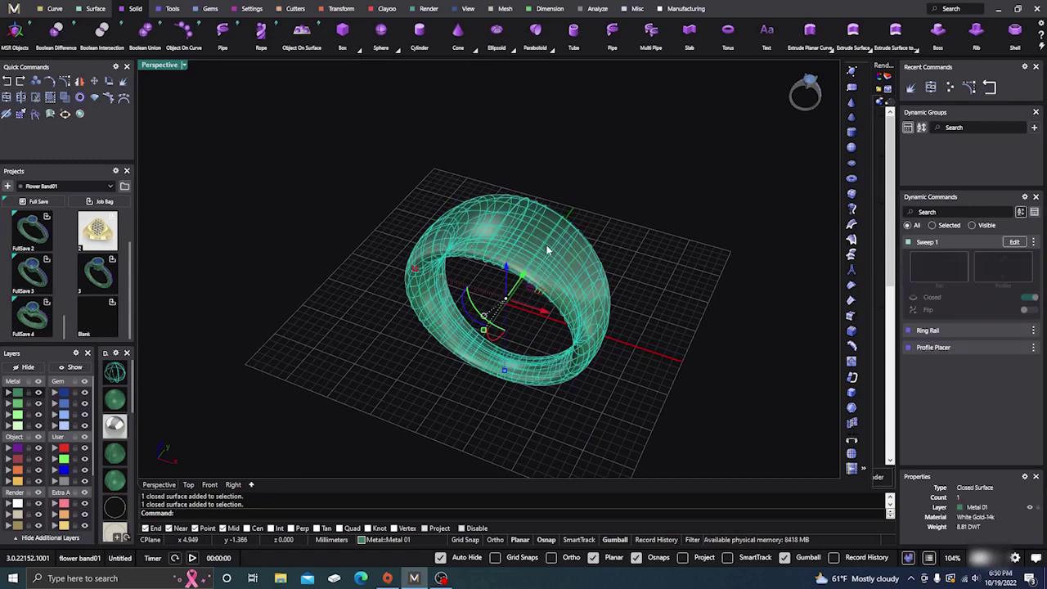
click(123, 85)
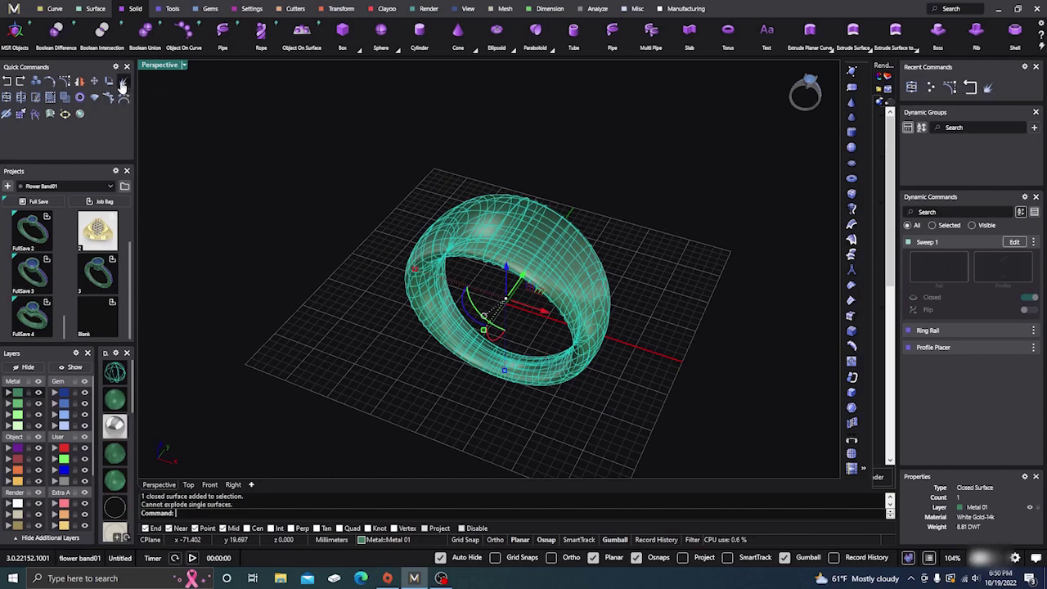
click(313, 287)
click(553, 291)
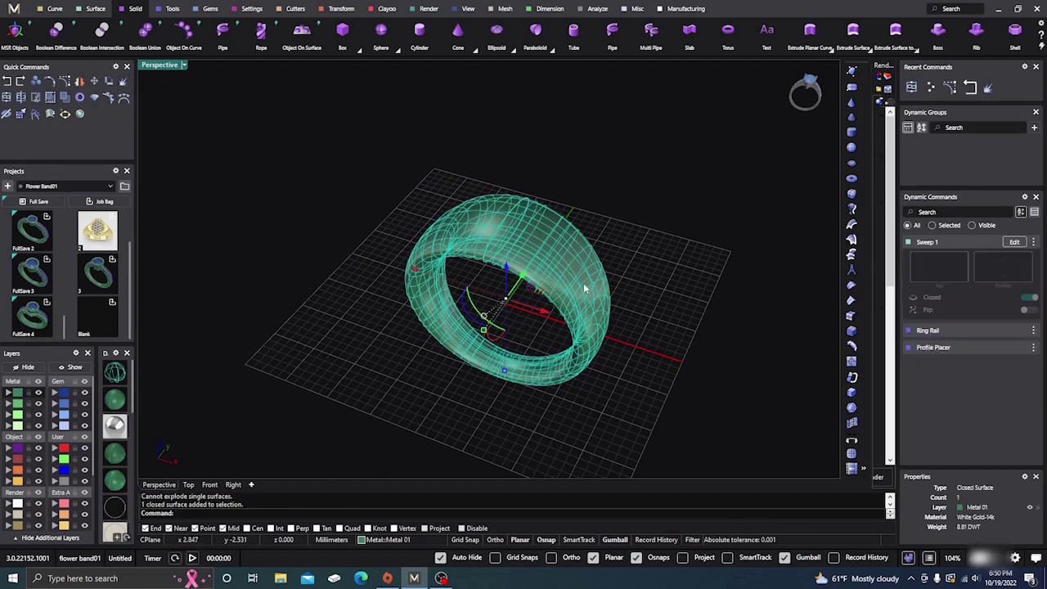
click(601, 368)
right_drag(571, 414, 528, 372)
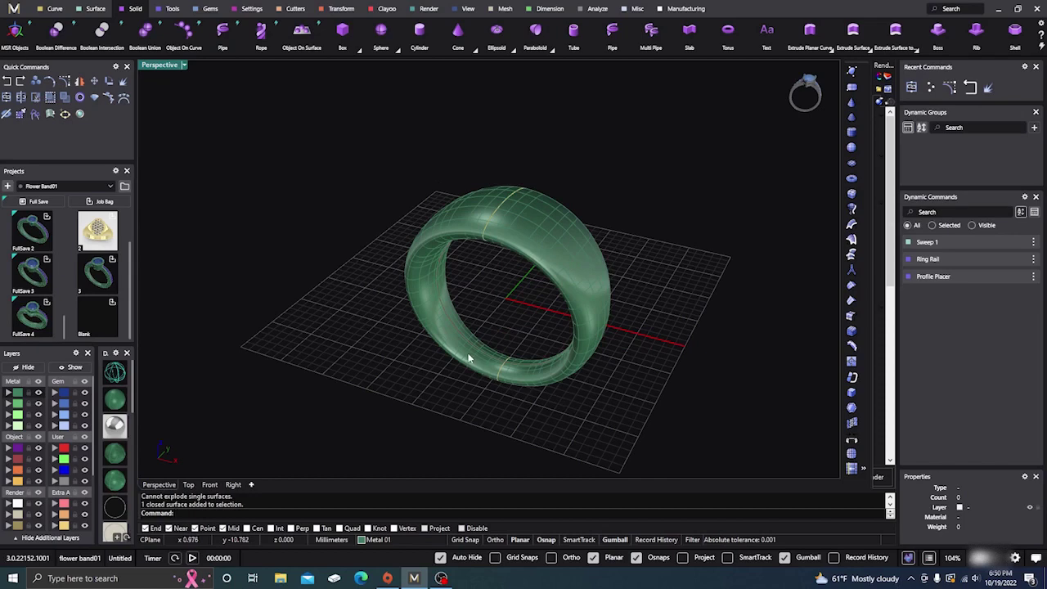
click(467, 363)
click(540, 338)
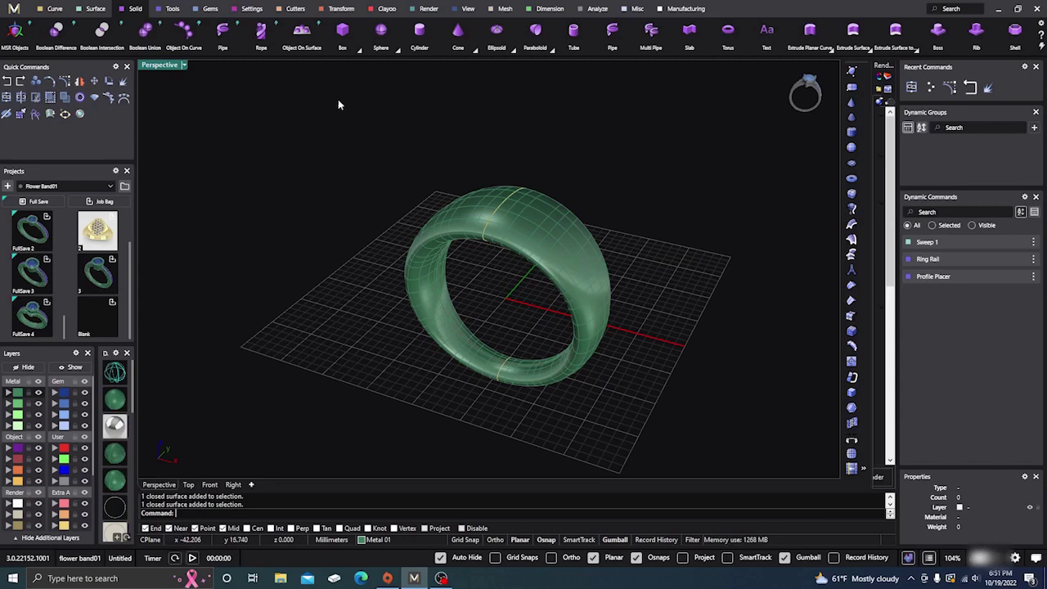
Draw a small solid box beside the ring band, on its negative X side
click(343, 39)
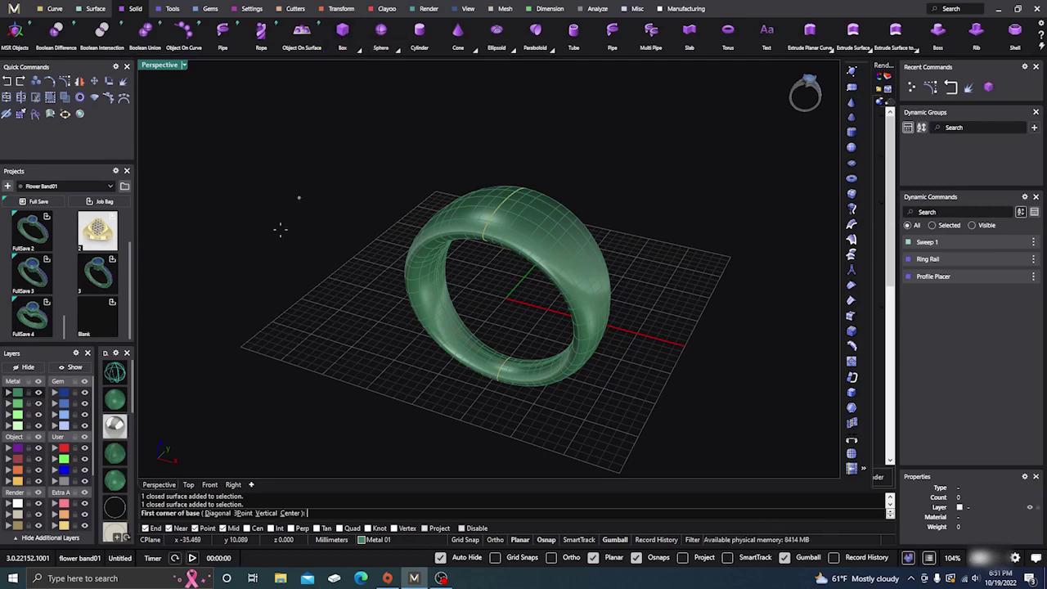
click(280, 266)
click(334, 301)
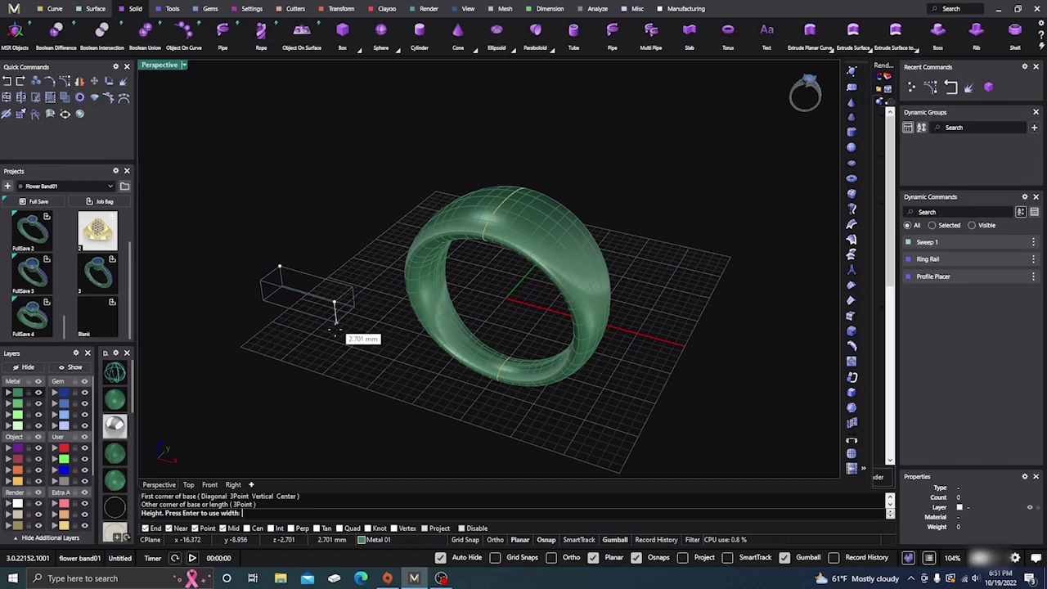
click(368, 357)
scroll(591, 336, down, 1)
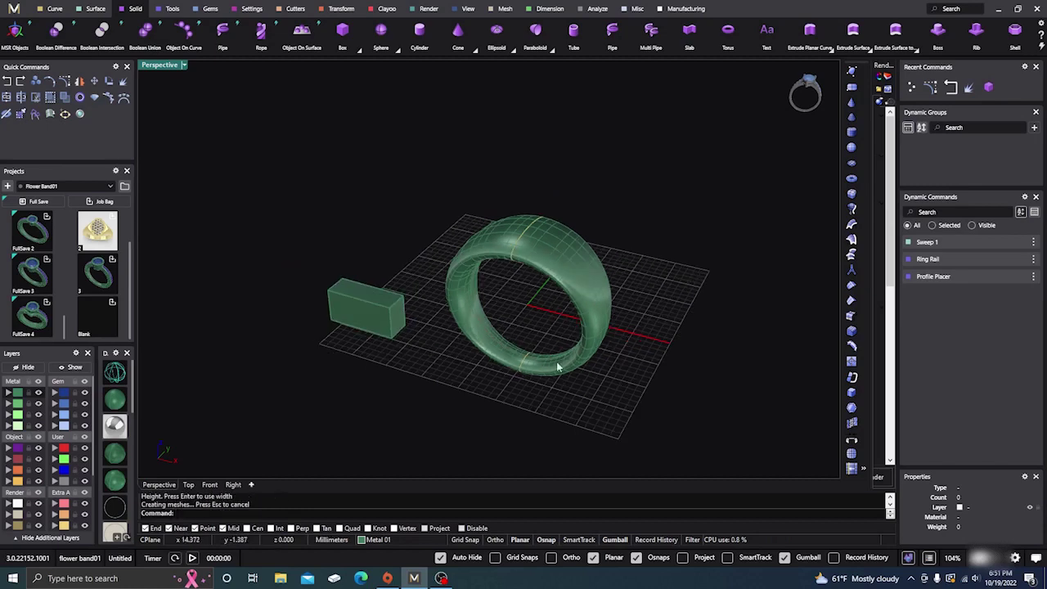
scroll(428, 361, up, 2)
Select the new box to check its object type in the properties, and deselect it
click(373, 321)
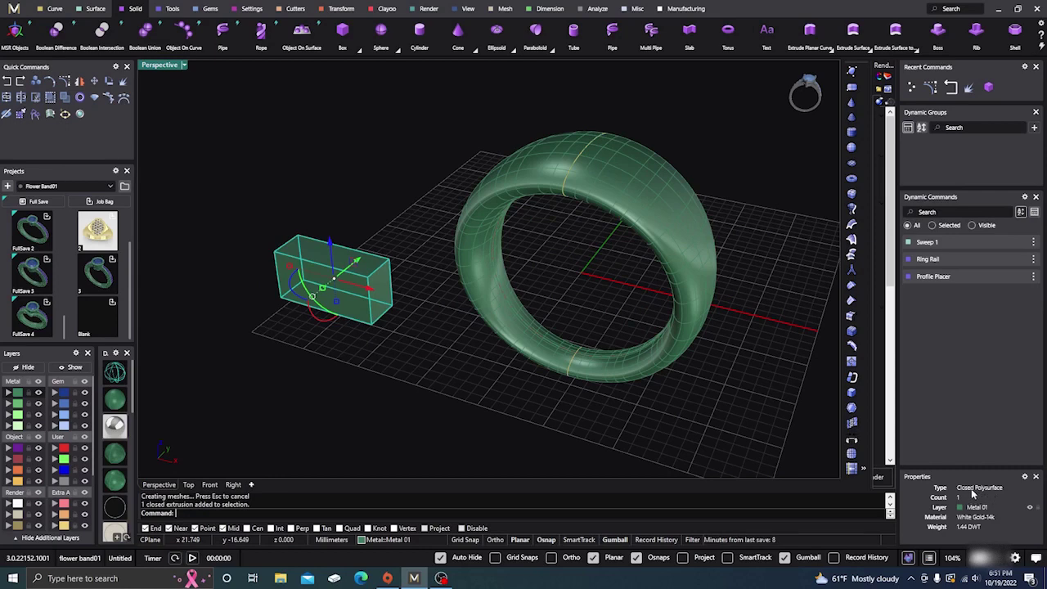
scroll(444, 260, down, 2)
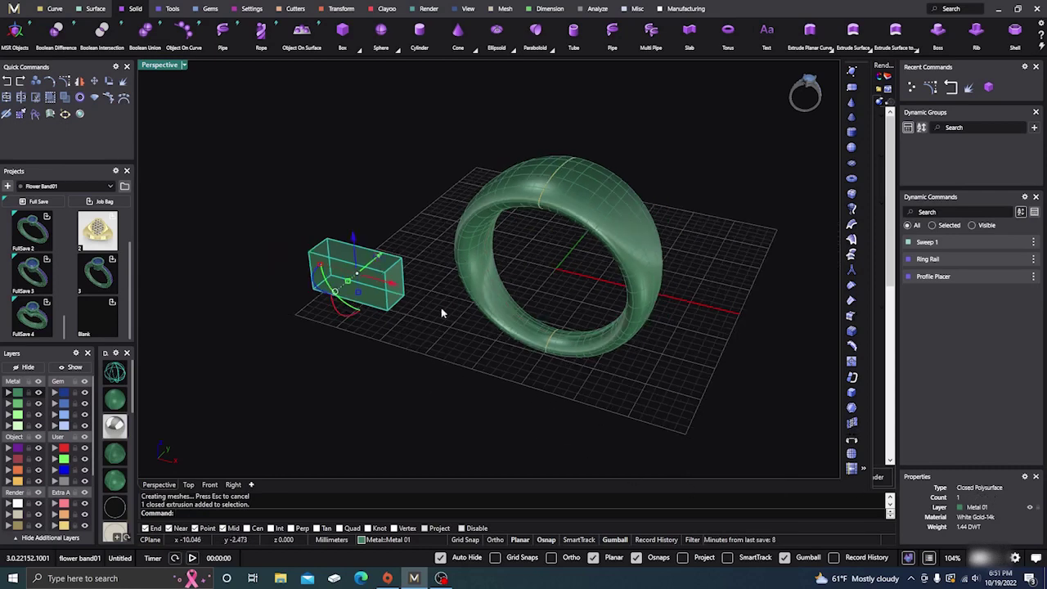
scroll(323, 272, up, 2)
scroll(324, 272, up, 2)
click(300, 337)
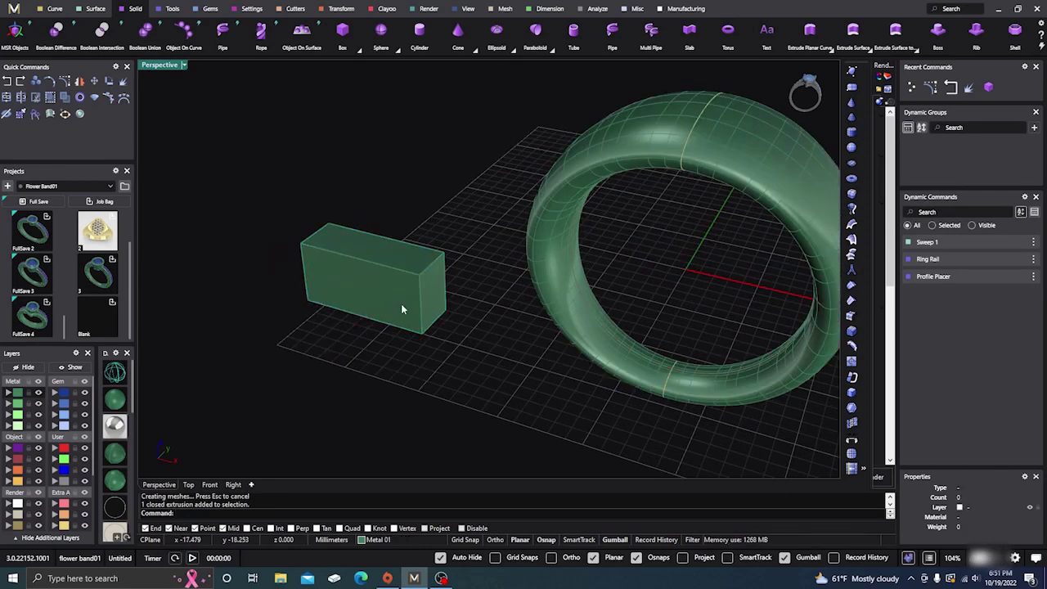
right_drag(401, 309, 381, 301)
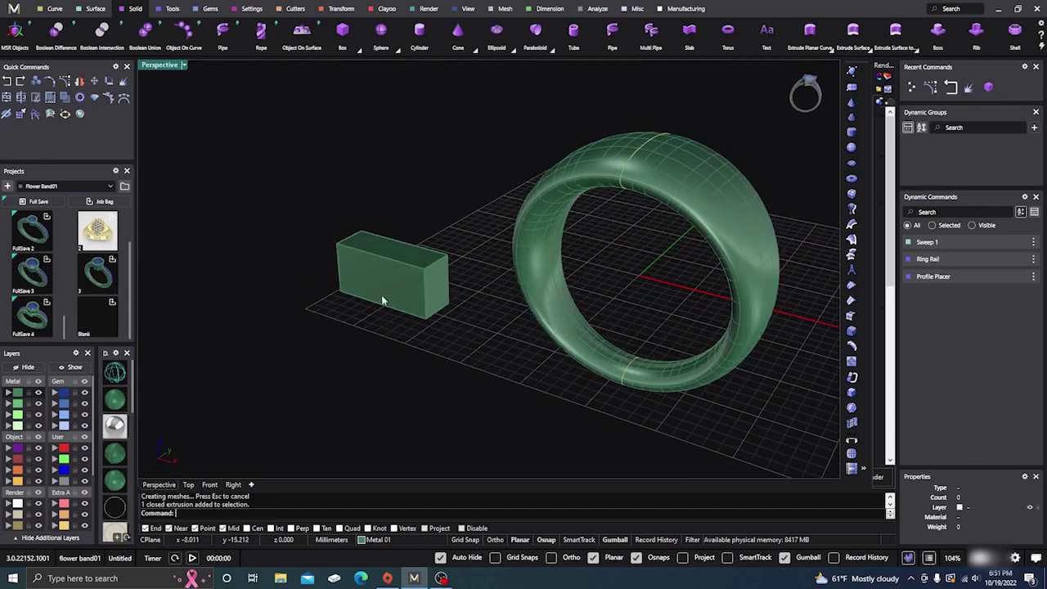
Explode the box into separate surfaces and check its front, end and top faces by selecting them individually
click(382, 297)
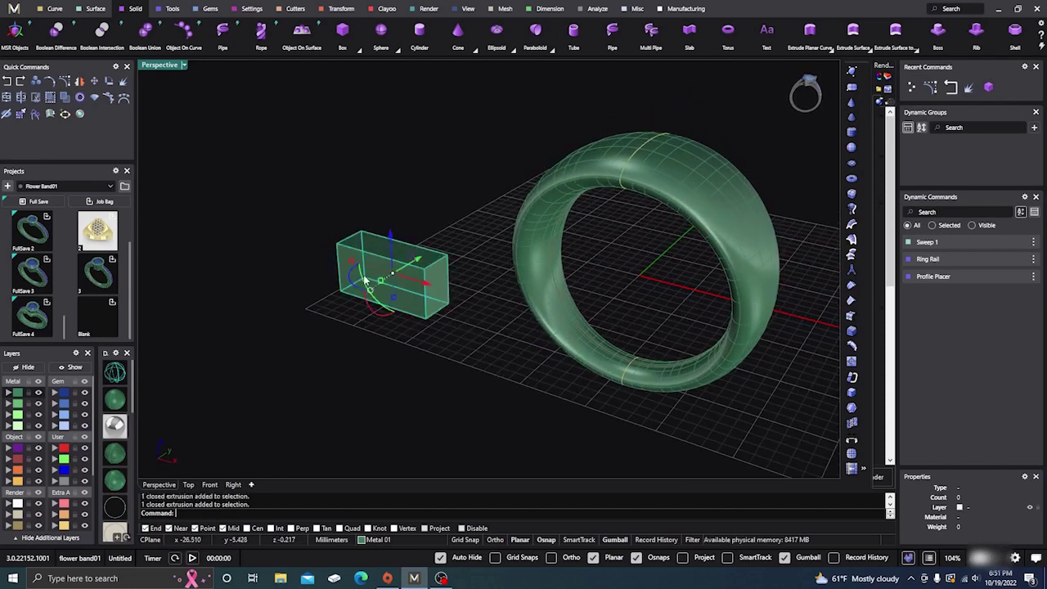
click(123, 82)
click(244, 176)
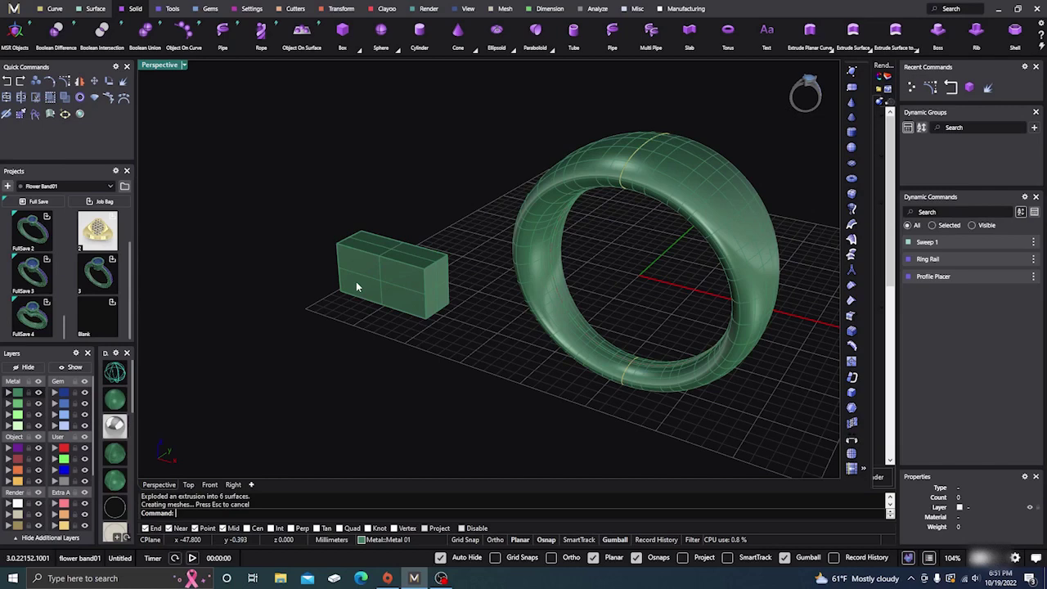
click(415, 299)
click(439, 296)
click(403, 256)
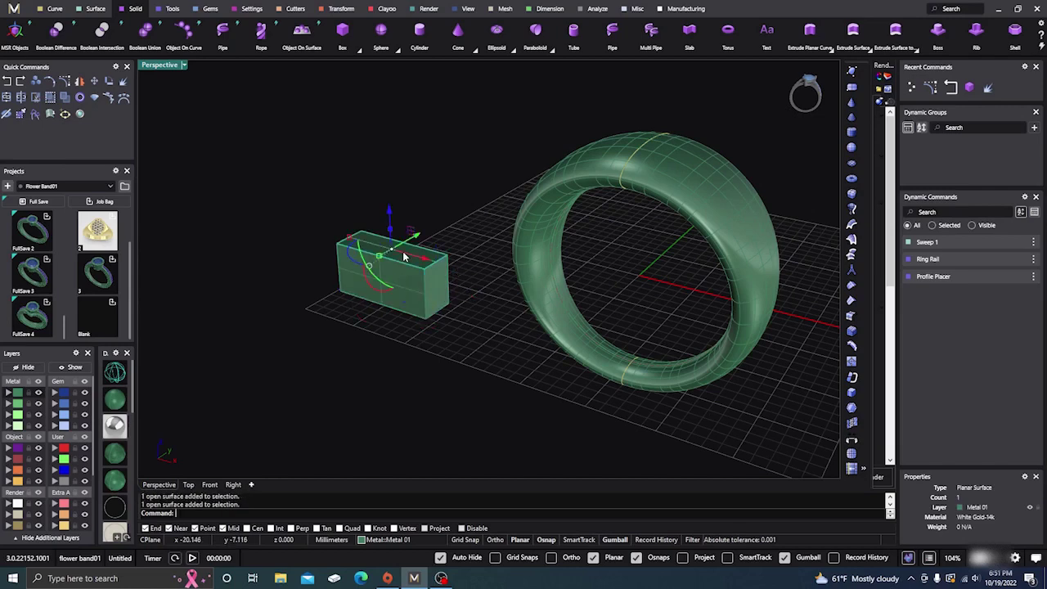
key(Escape)
Join all the box's separate surfaces back together and check the joined box's object type
drag(473, 339, 284, 195)
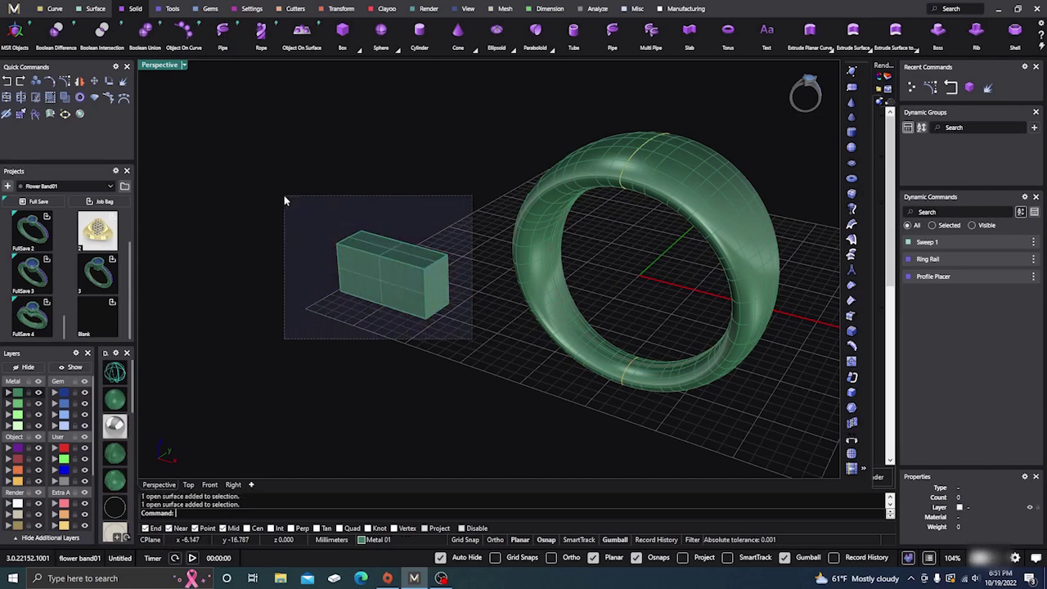
click(6, 98)
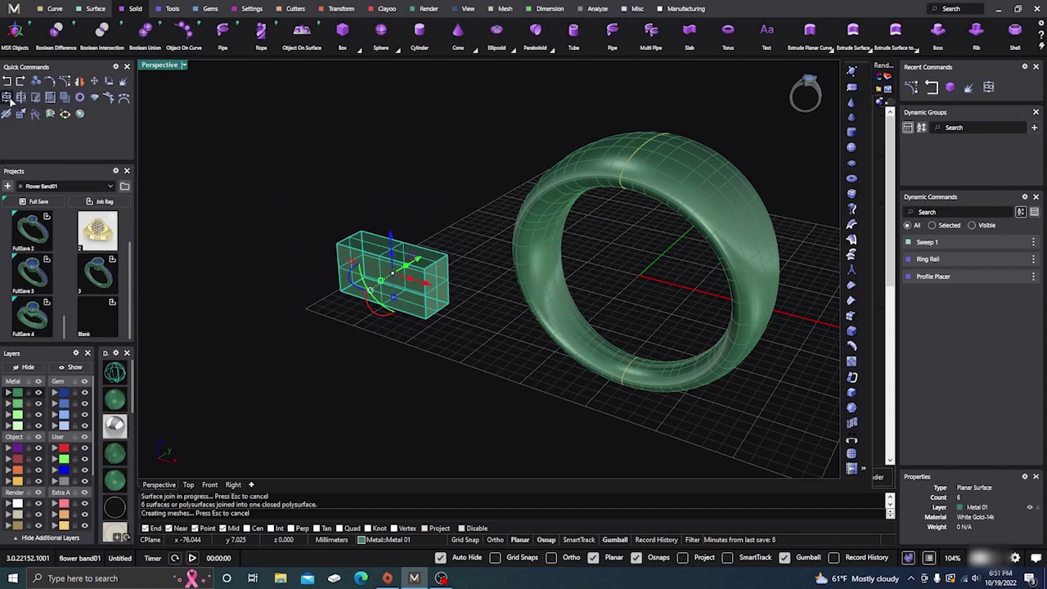
scroll(409, 275, up, 2)
click(405, 269)
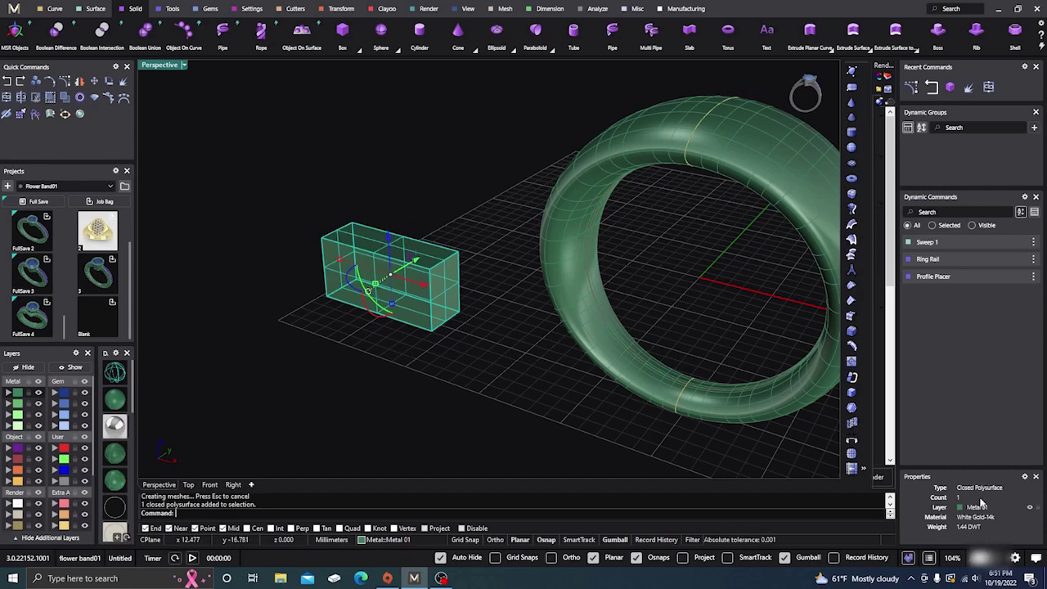
click(308, 185)
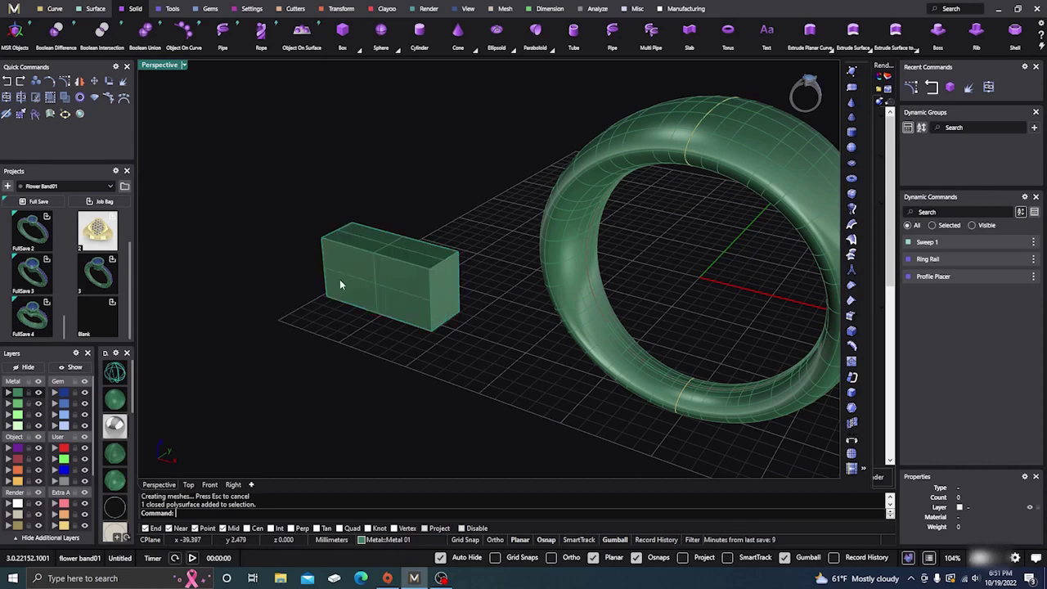
Select the joined box and the ring band in turn to compare their object types in the properties
click(343, 280)
click(554, 222)
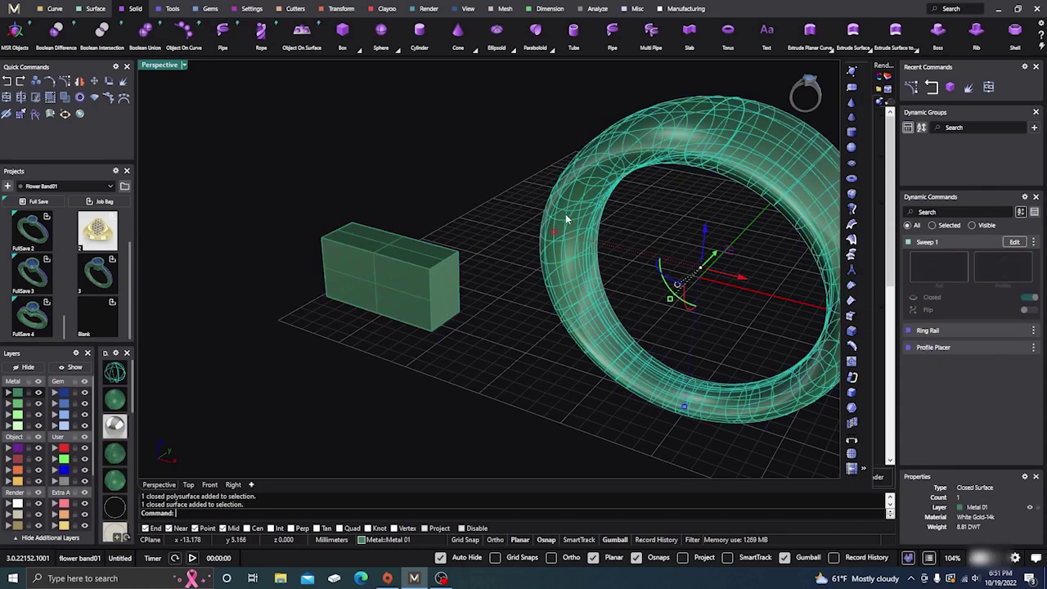
click(449, 197)
mouse_move(347, 292)
right_down()
mouse_move(356, 304)
mouse_move(375, 286)
right_up()
scroll(376, 286, up, 2)
click(376, 286)
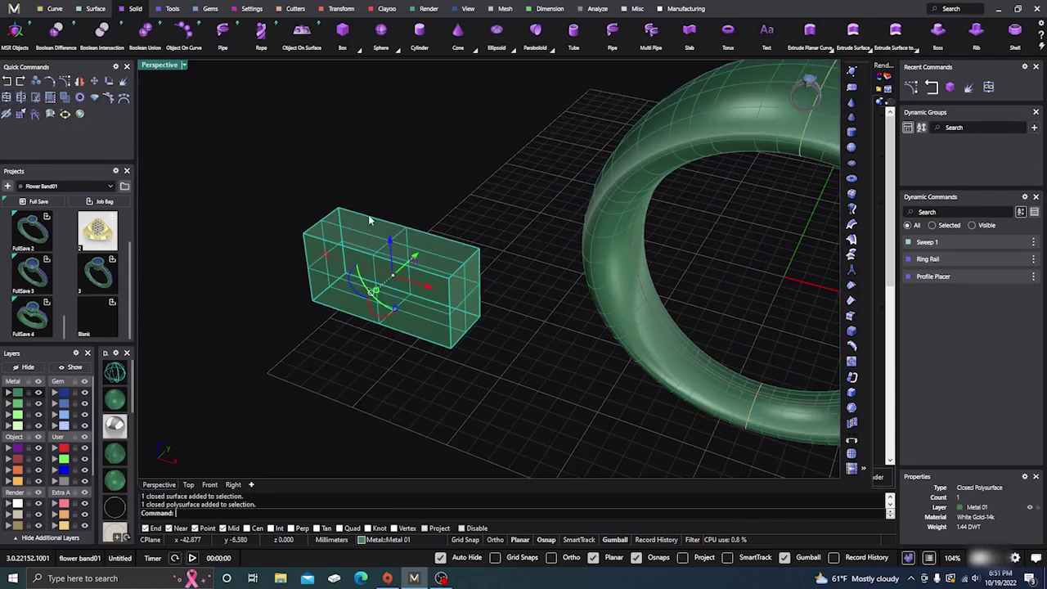
click(442, 199)
scroll(441, 197, down, 2)
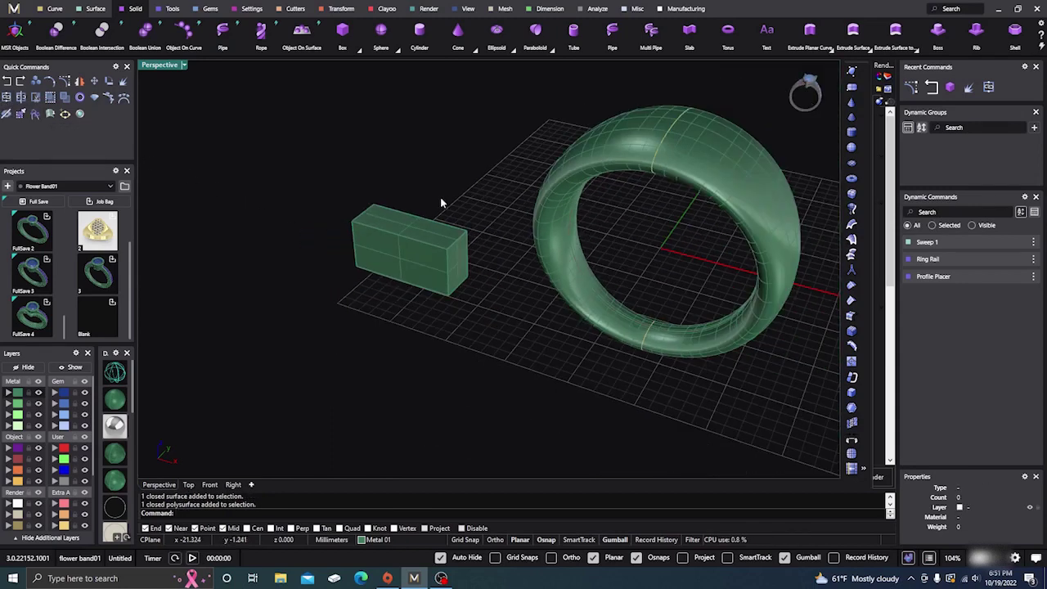
click(392, 260)
click(611, 153)
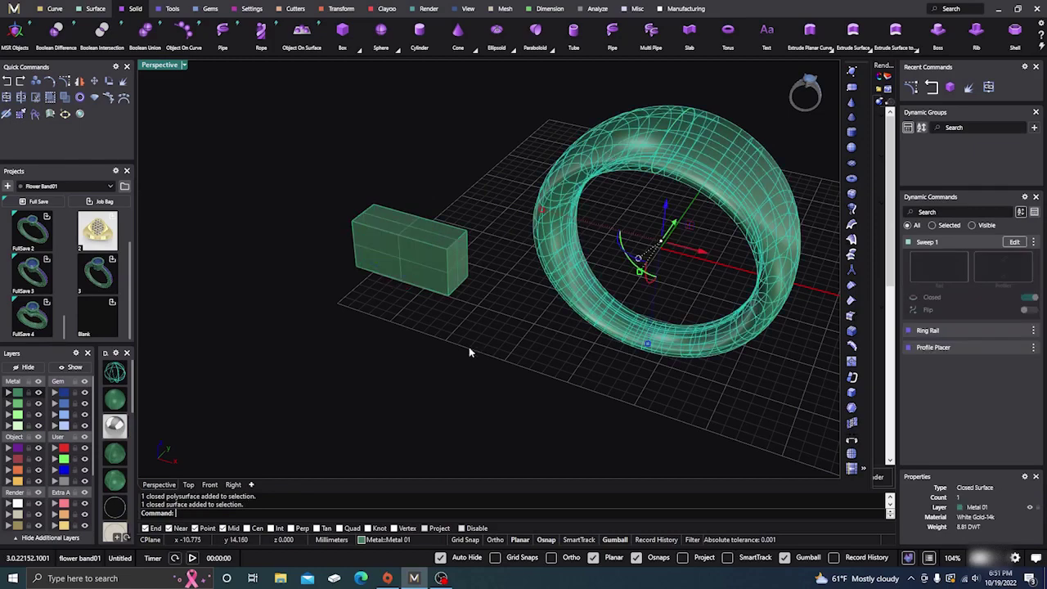
Select the joined box to check its object type in the properties, and deselect it
scroll(475, 347, down, 1)
scroll(425, 293, up, 2)
click(423, 287)
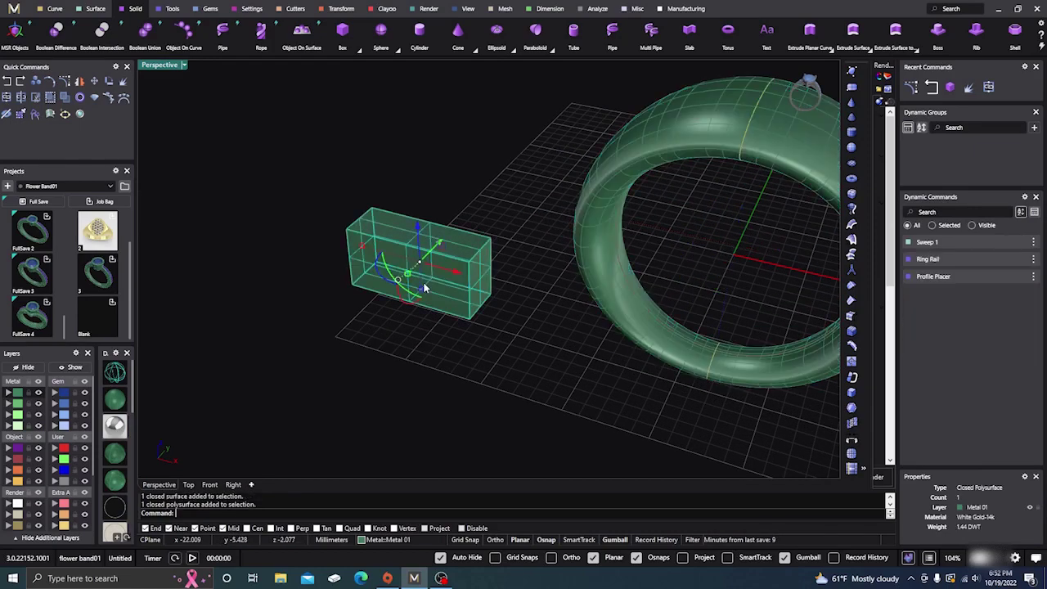
scroll(423, 287, down, 3)
click(363, 341)
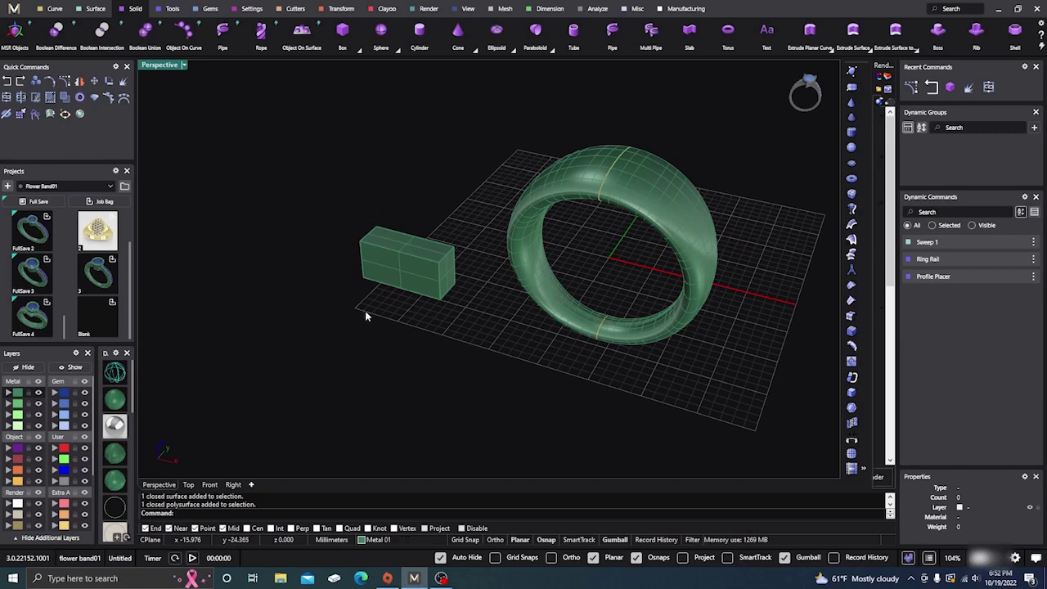
scroll(364, 315, down, 2)
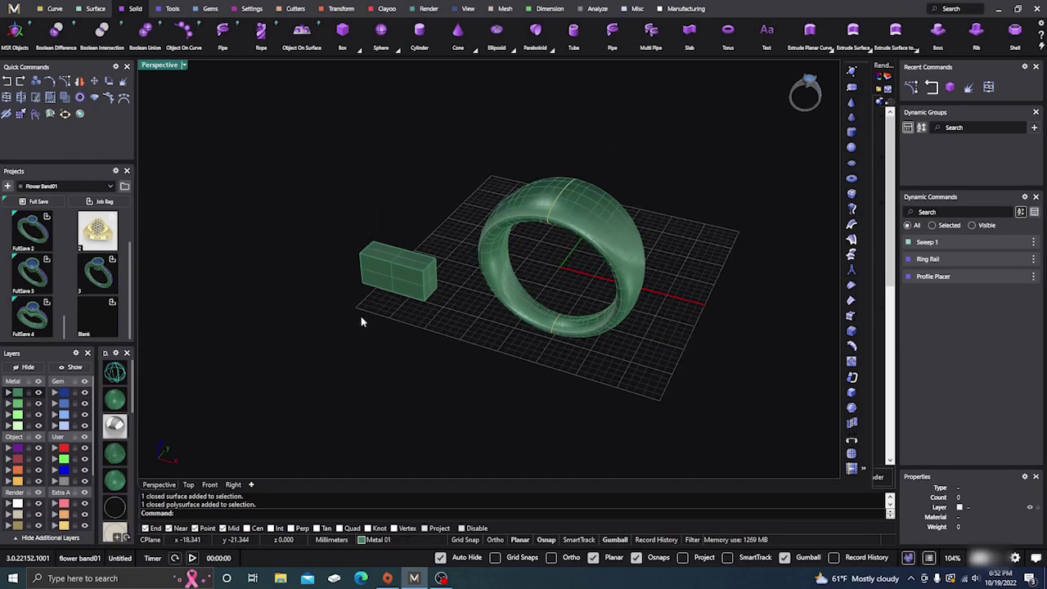
Select the ring band and the box in turn to compare their object types, and leave both deselected
right_drag(392, 367, 439, 361)
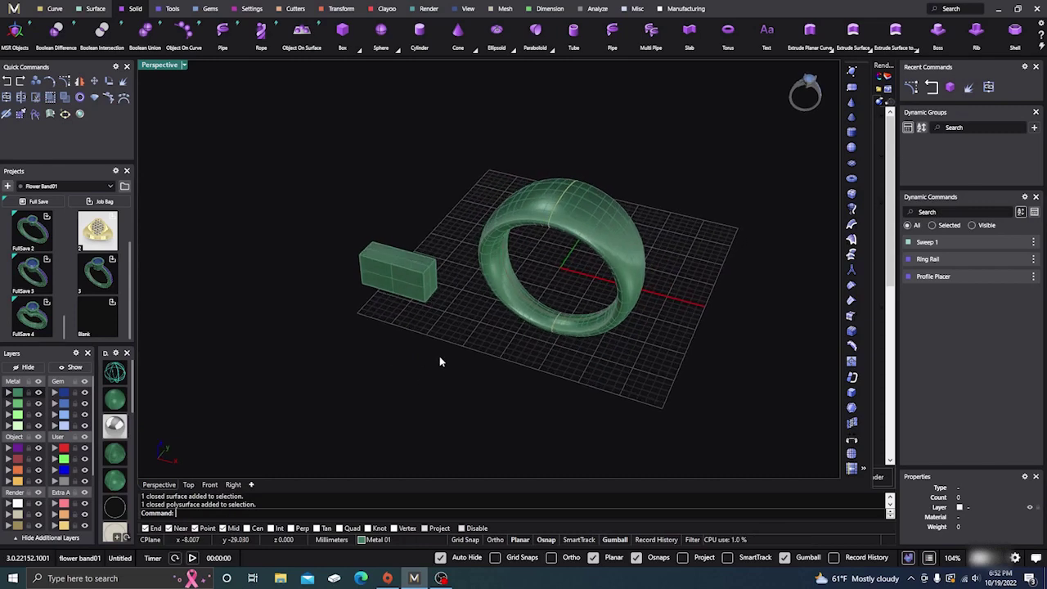
click(594, 237)
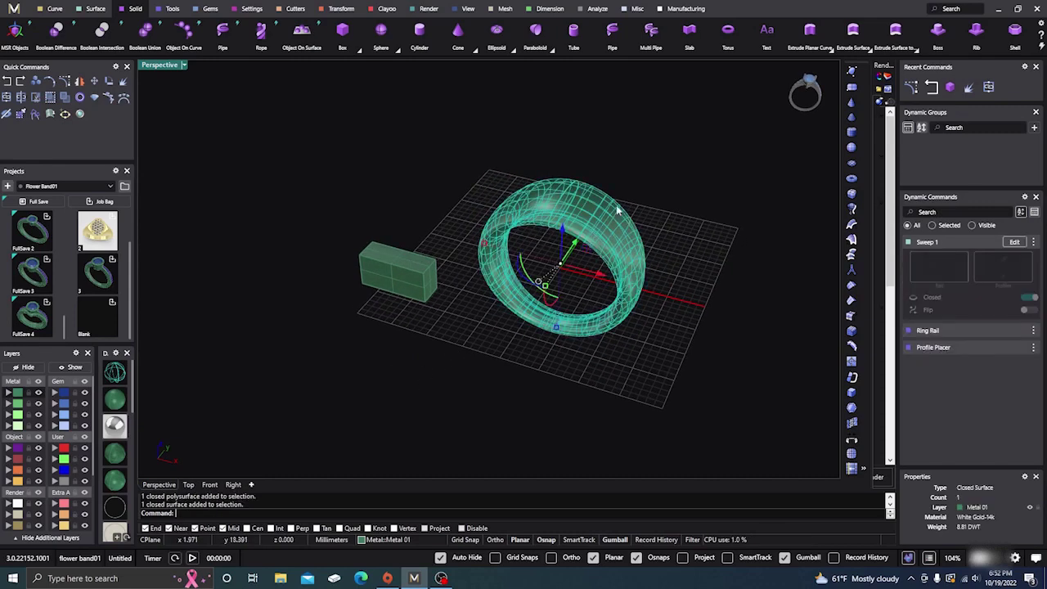
right_drag(652, 235, 665, 251)
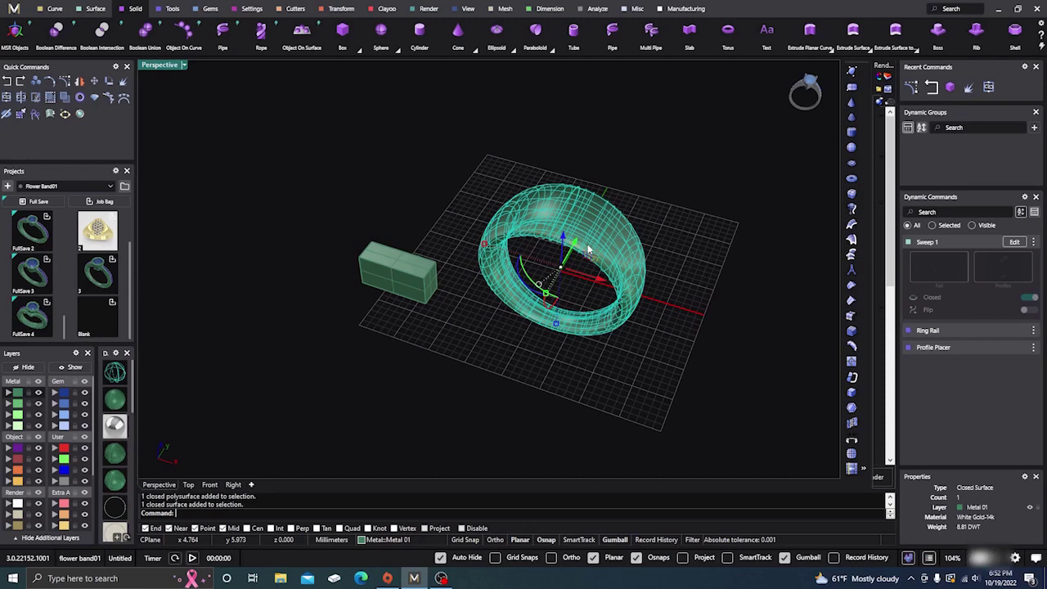
scroll(541, 214, up, 2)
scroll(541, 214, down, 3)
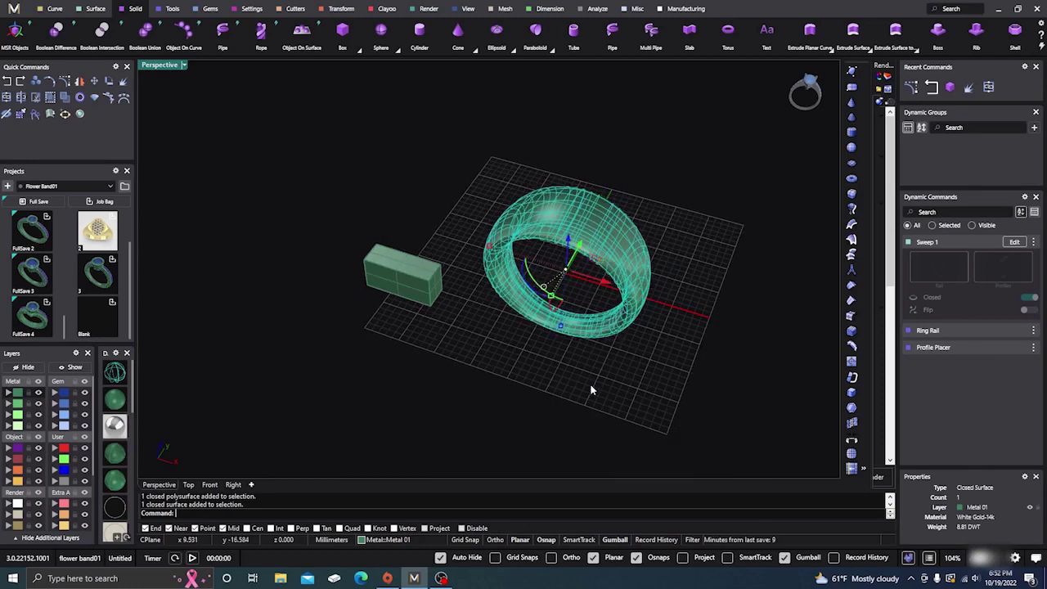
right_drag(606, 389, 584, 374)
click(520, 361)
click(424, 280)
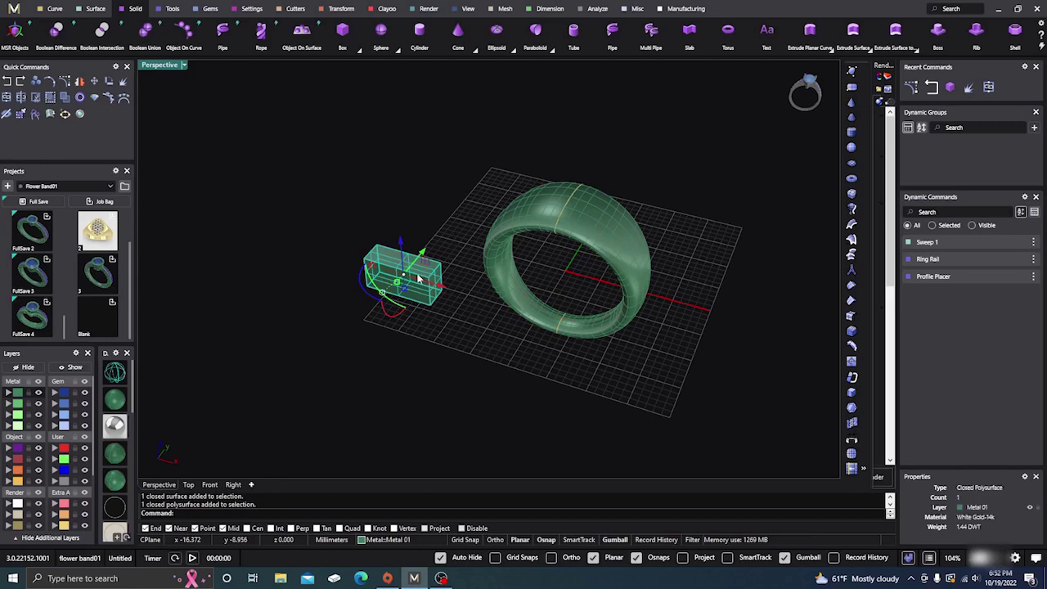
click(386, 377)
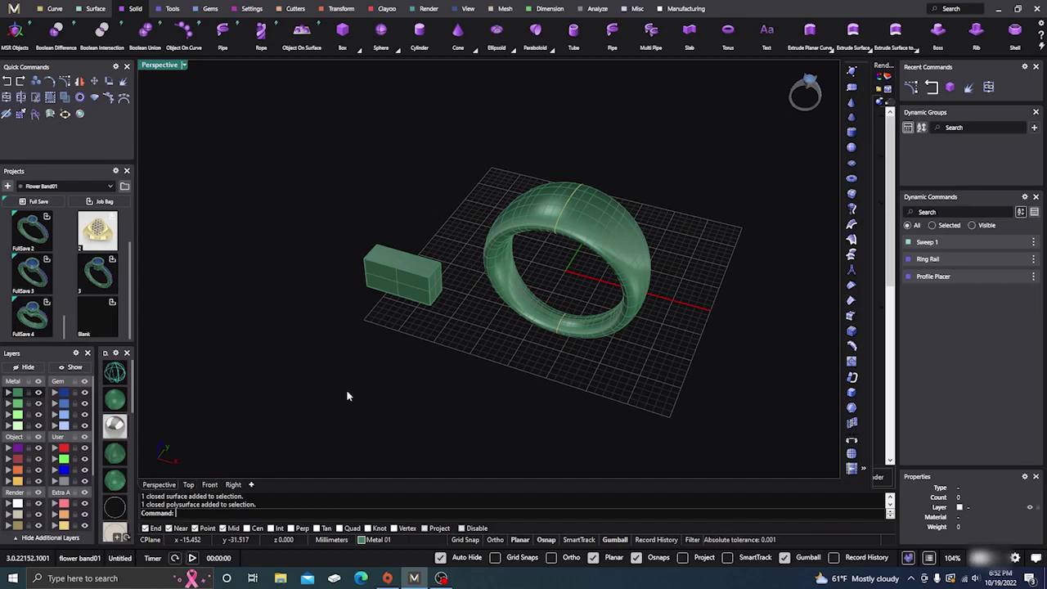
Try to turn on control points for the joined box with PointsOn
text(PointsOn)
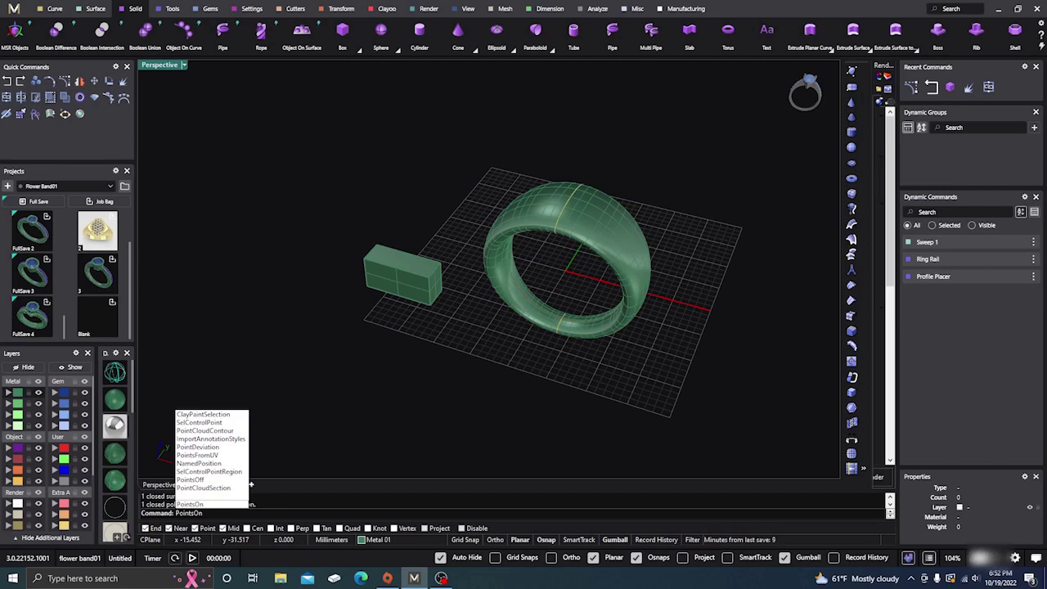
key(Return)
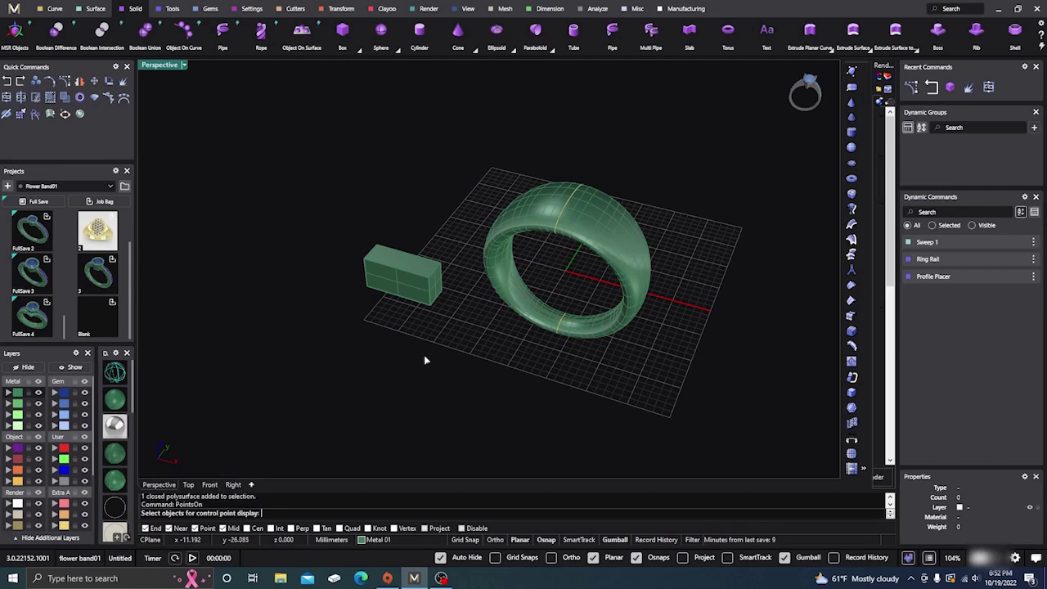
click(400, 286)
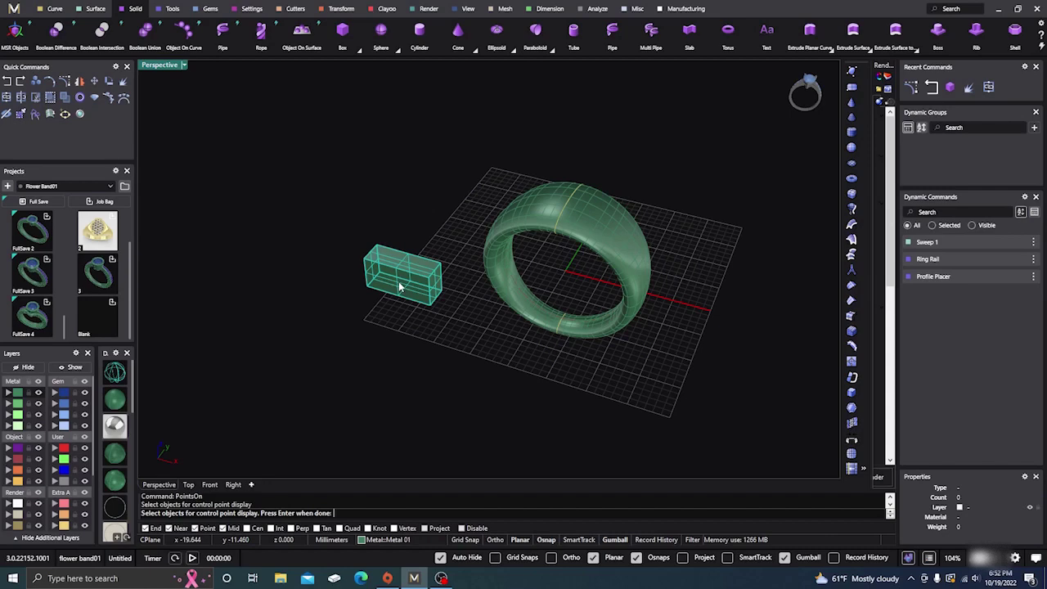
key(Return)
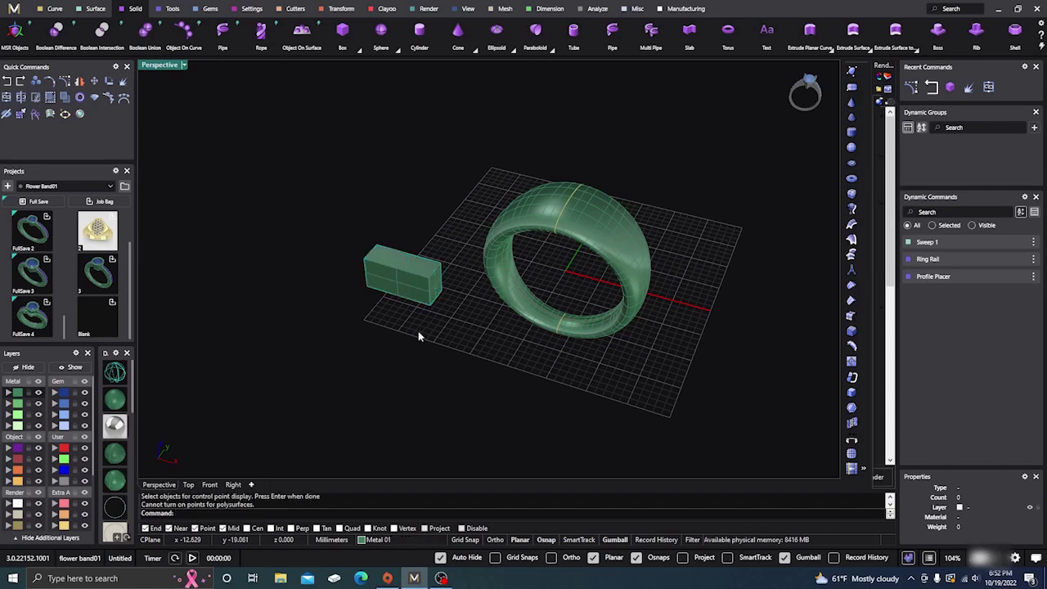
Explode the joined box into separate surfaces
scroll(410, 274, up, 3)
scroll(410, 276, down, 2)
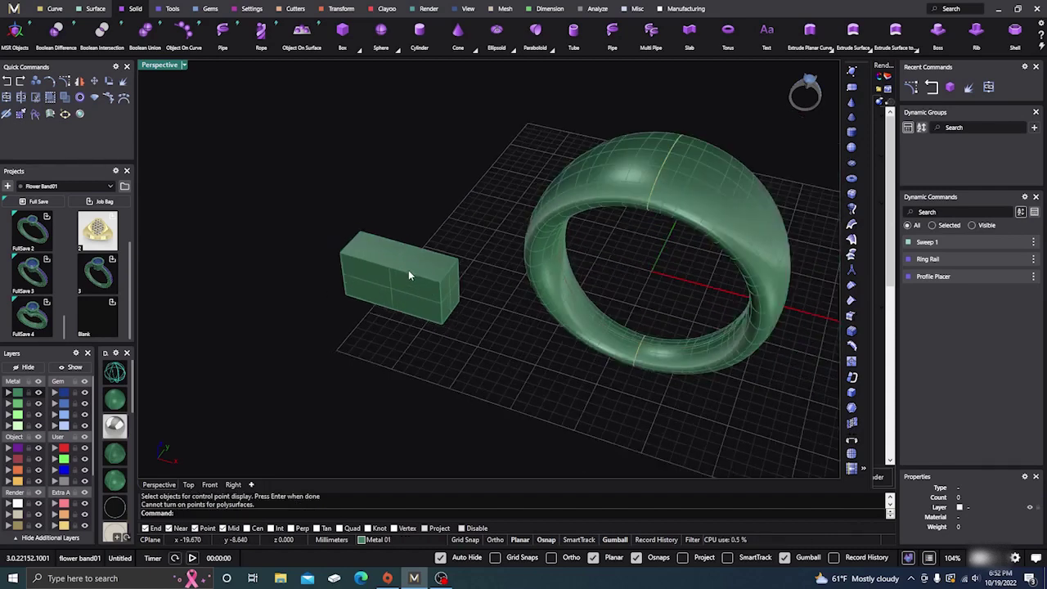
click(409, 276)
click(289, 196)
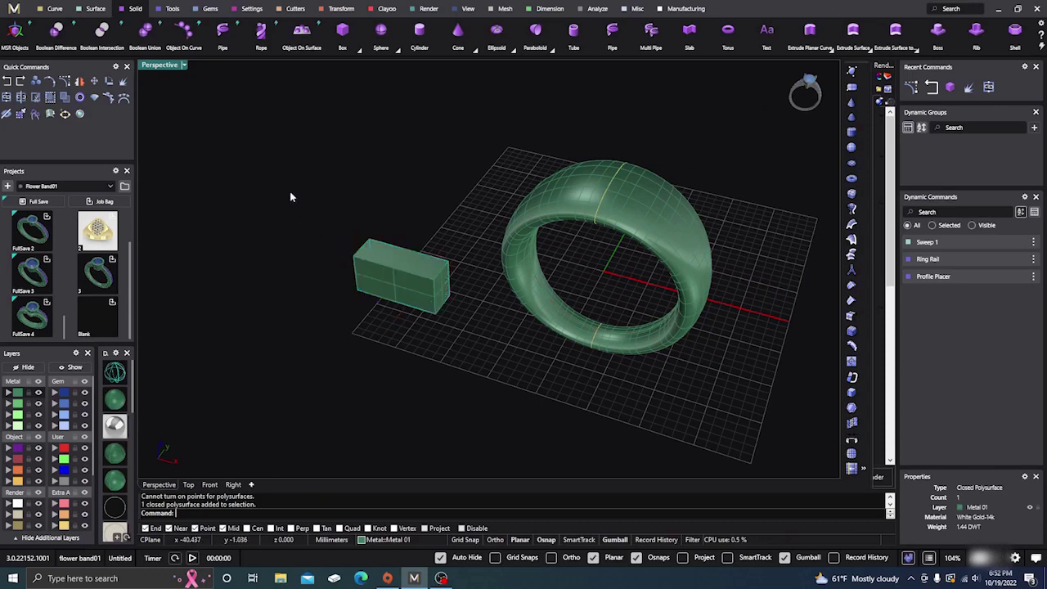
click(368, 272)
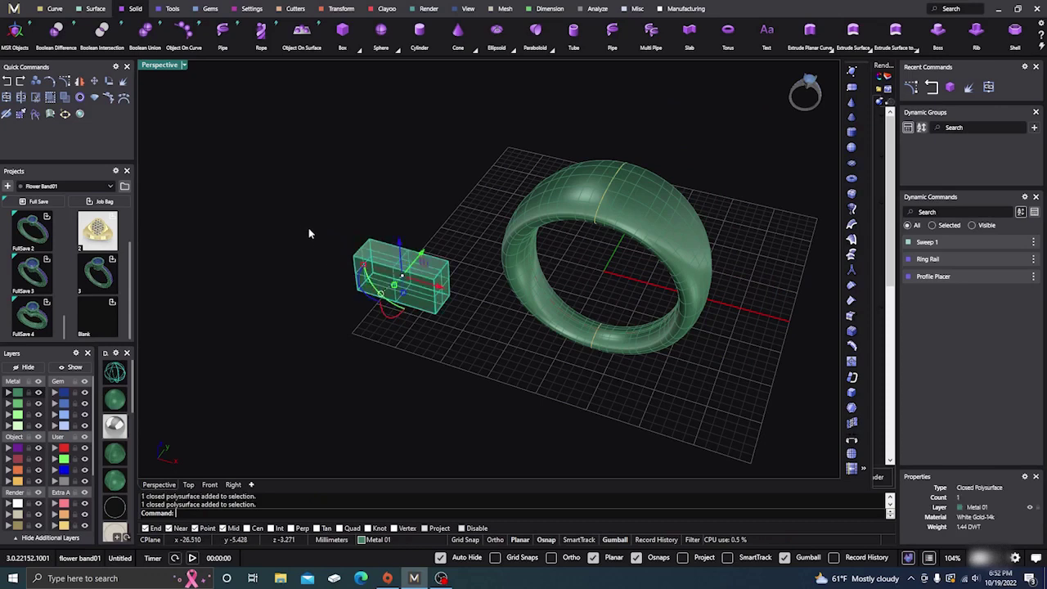
click(123, 82)
Show the control points of the box's separate front surface with PointsOn
click(386, 283)
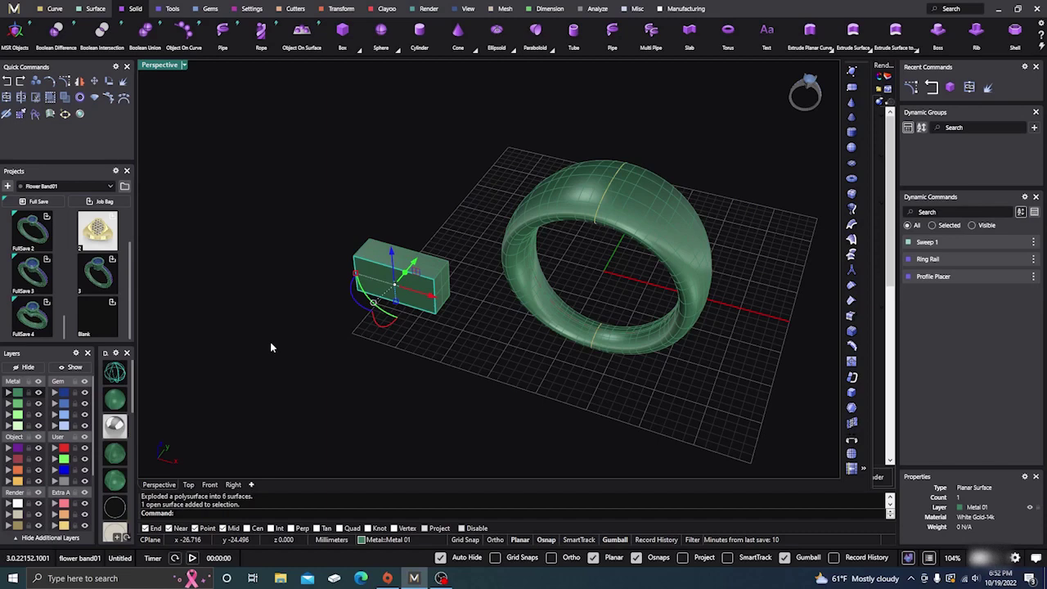
text(PointsOn)
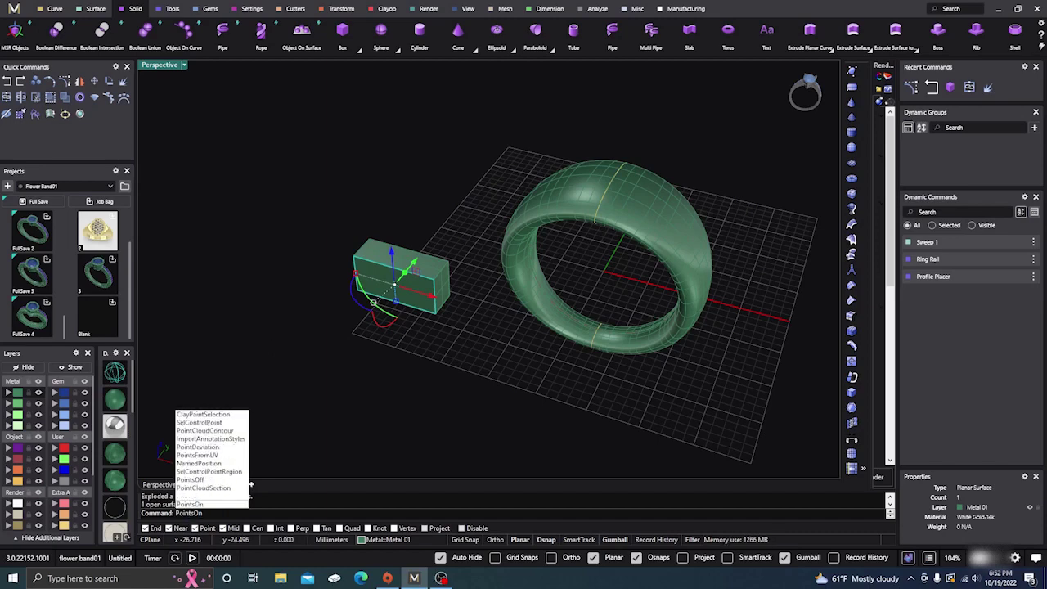
key(Return)
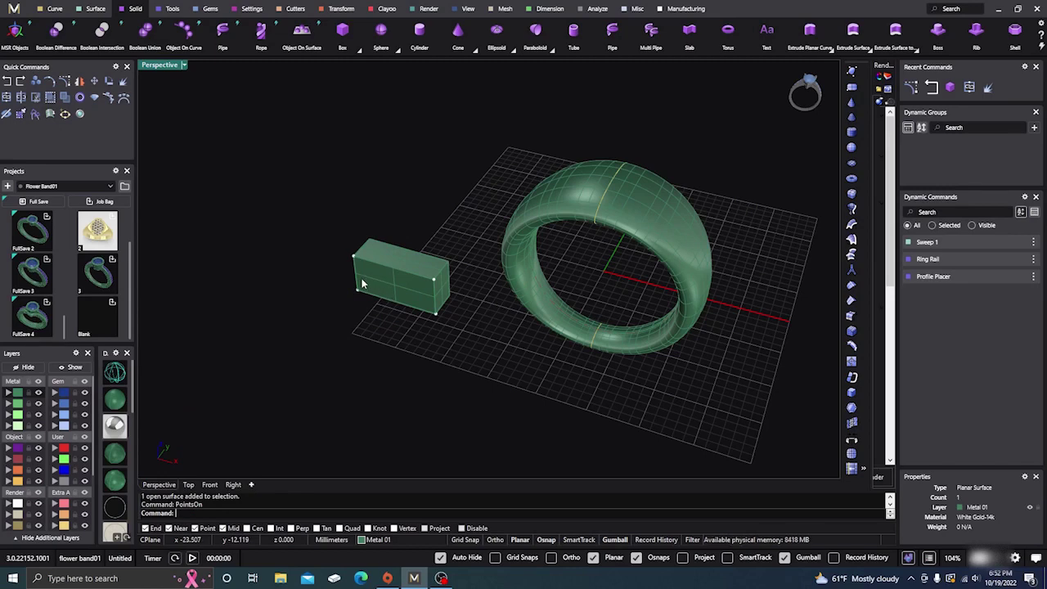
Try moving an upper corner control point of the box's front surface, undo the move and deselect the point
scroll(360, 278, up, 3)
right_drag(375, 287, 374, 269)
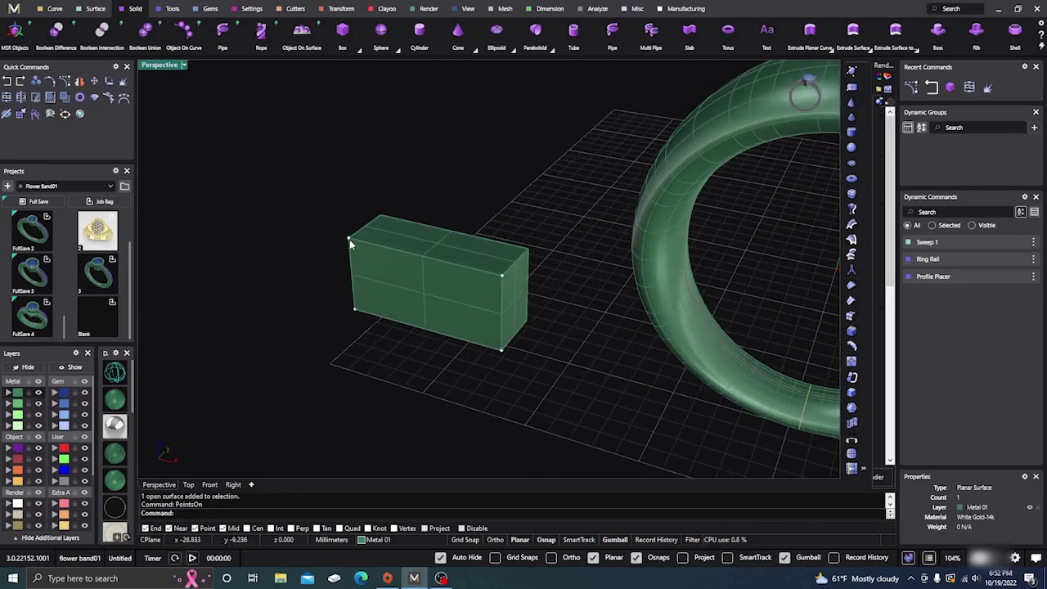
click(348, 239)
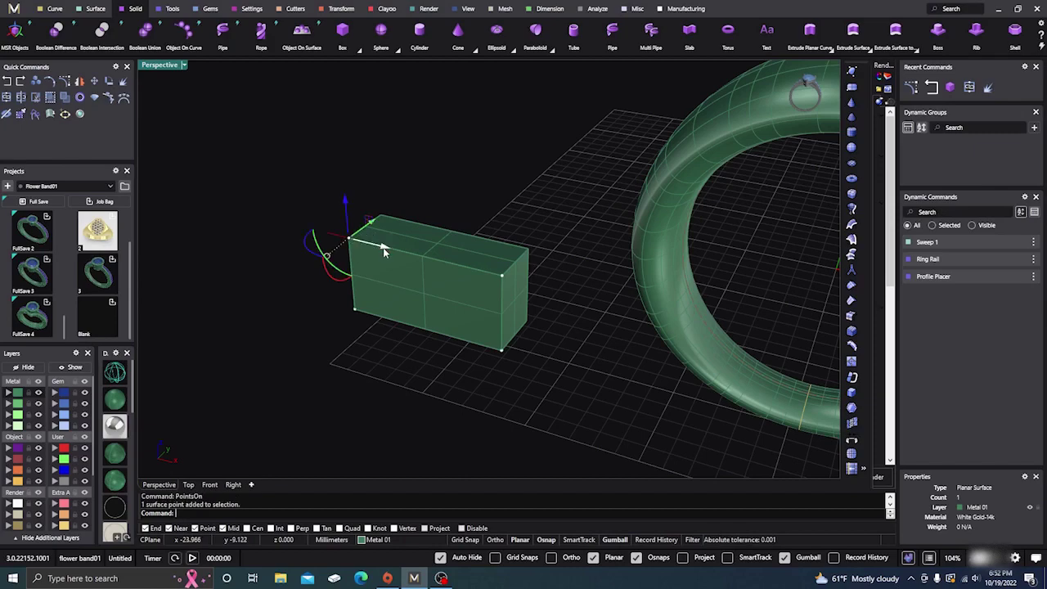
drag(349, 242, 314, 232)
right_drag(330, 314, 311, 343)
click(8, 82)
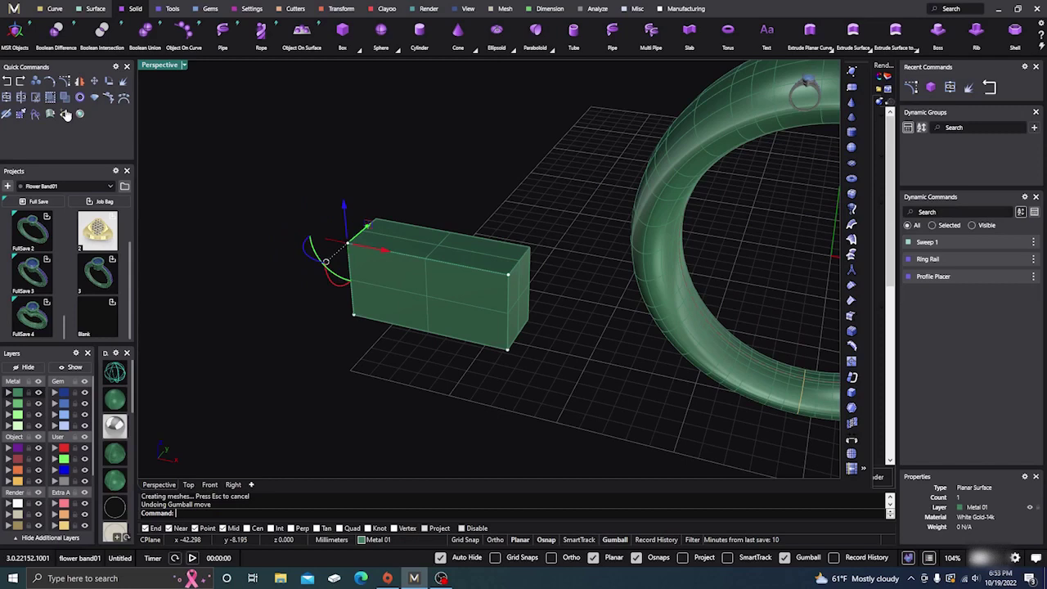
click(234, 195)
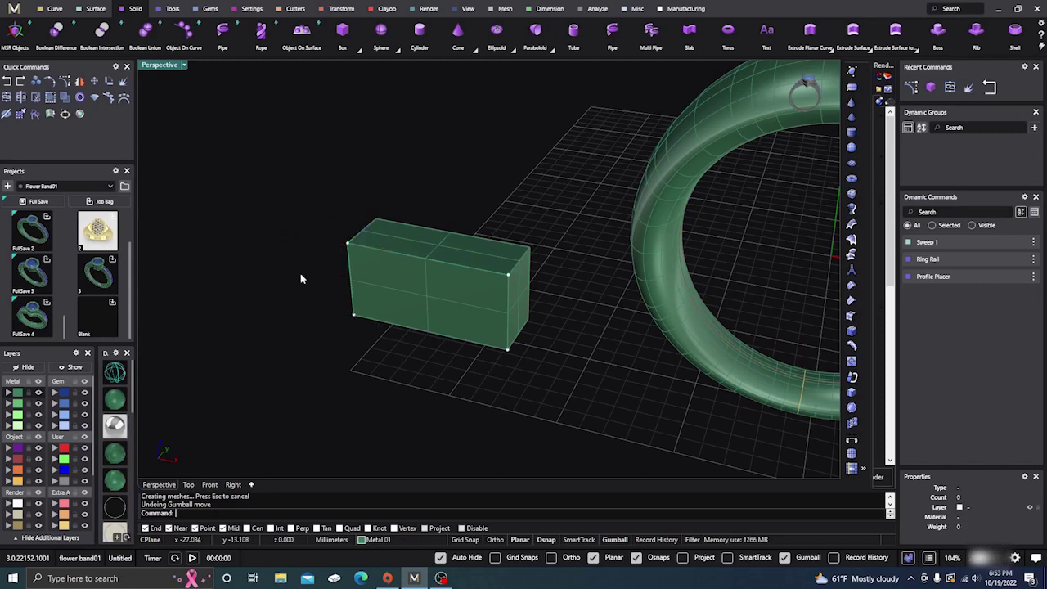
Turn off the control points of the box's front surface with PointsOff
key(F10)
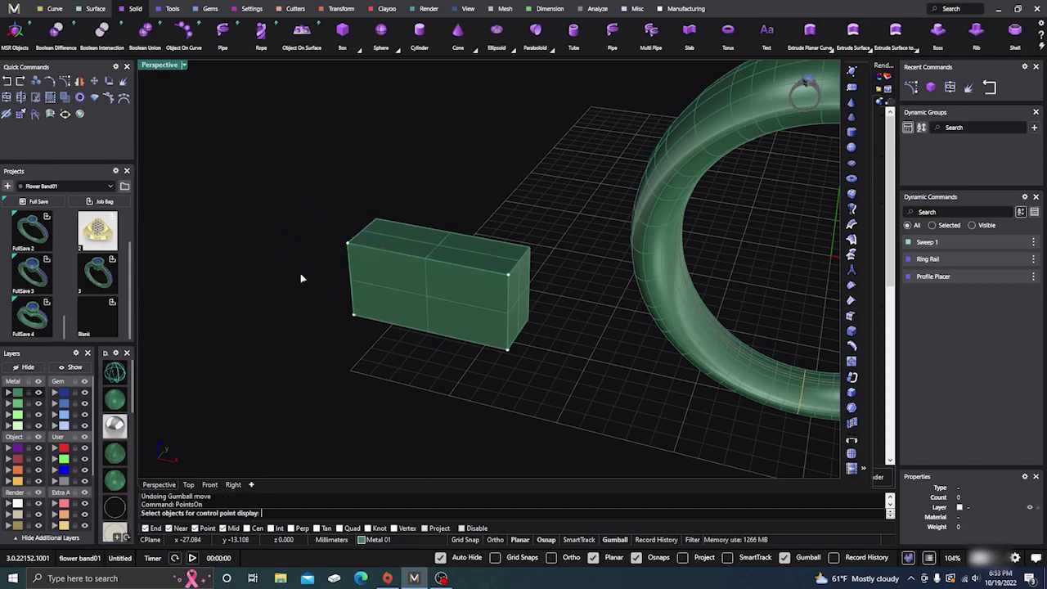
click(311, 367)
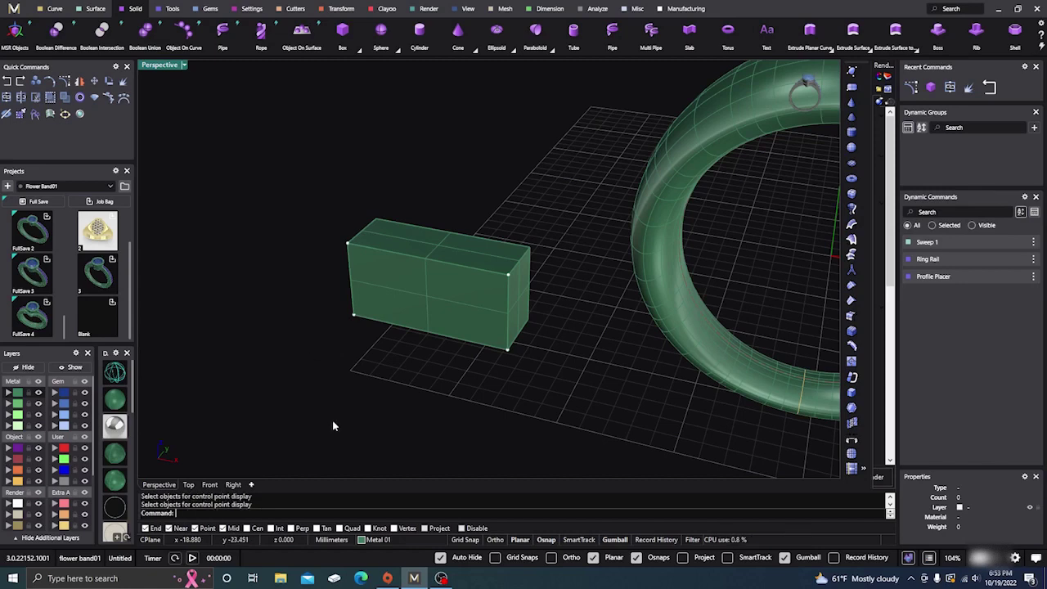
text(Points)
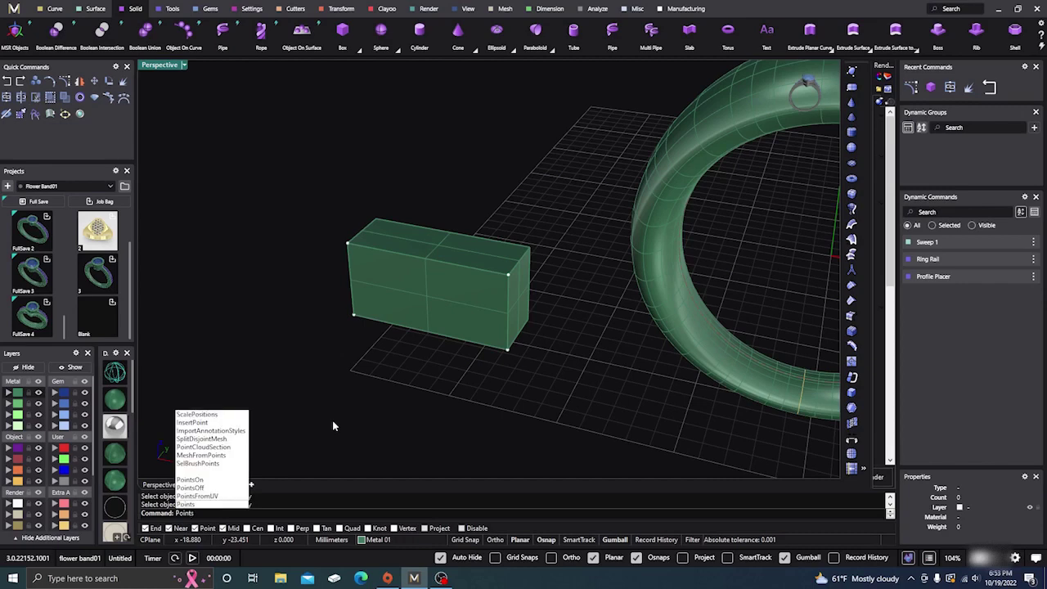
click(236, 487)
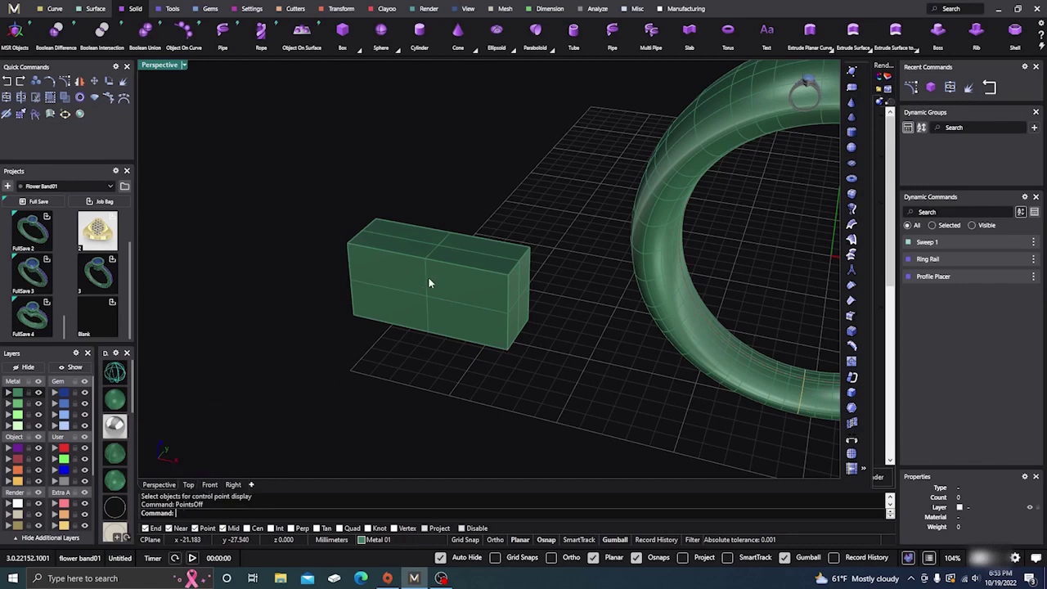
Join all the box's separate surfaces back into one polysurface, check it by selecting it, and deselect it
scroll(292, 256, down, 5)
right_drag(308, 282, 357, 381)
click(346, 292)
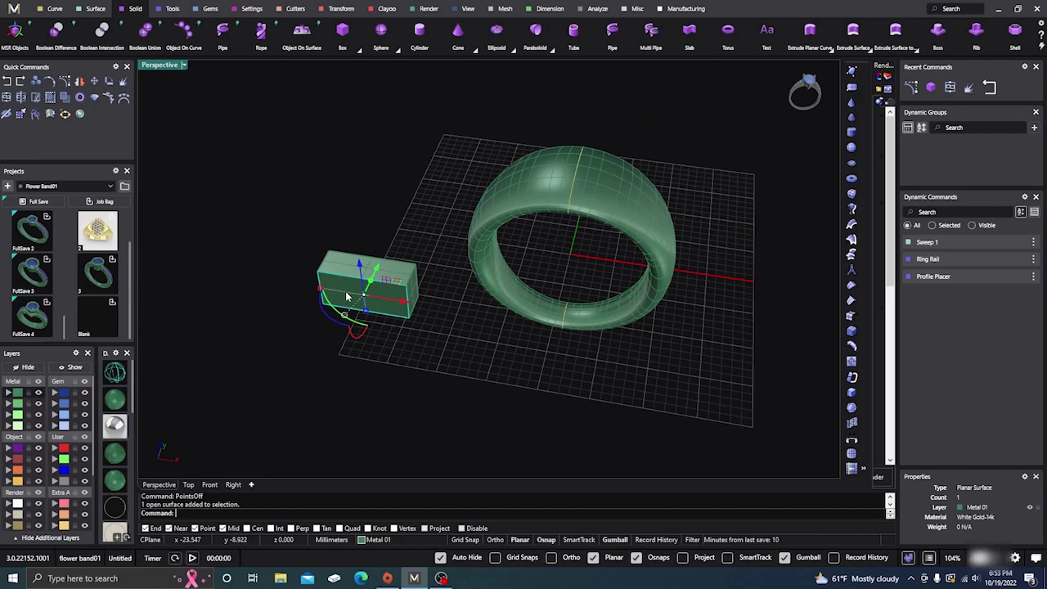
click(287, 359)
drag(287, 359, 426, 219)
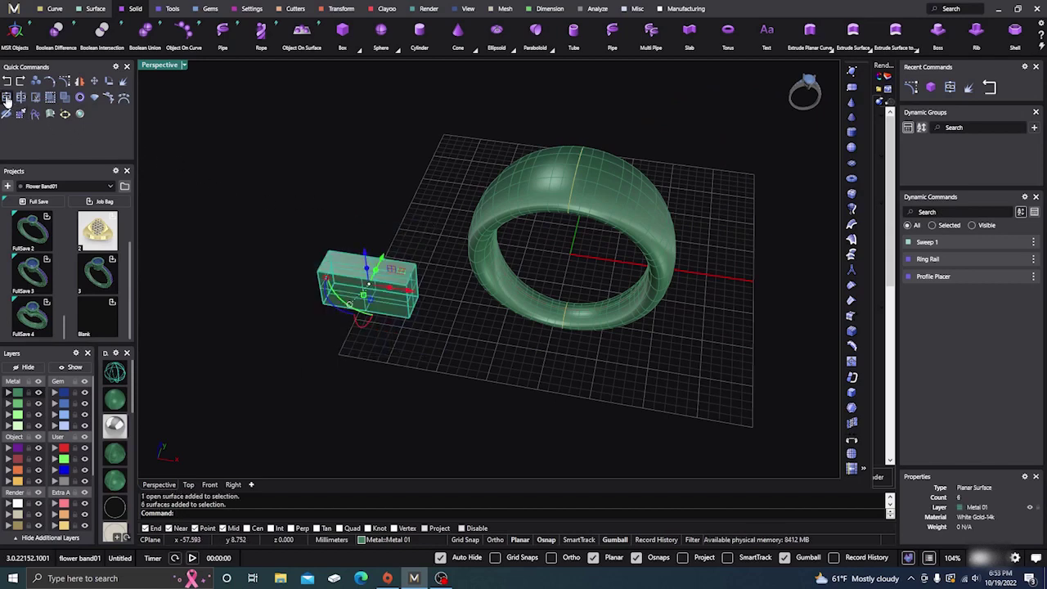
click(6, 97)
click(355, 288)
click(405, 214)
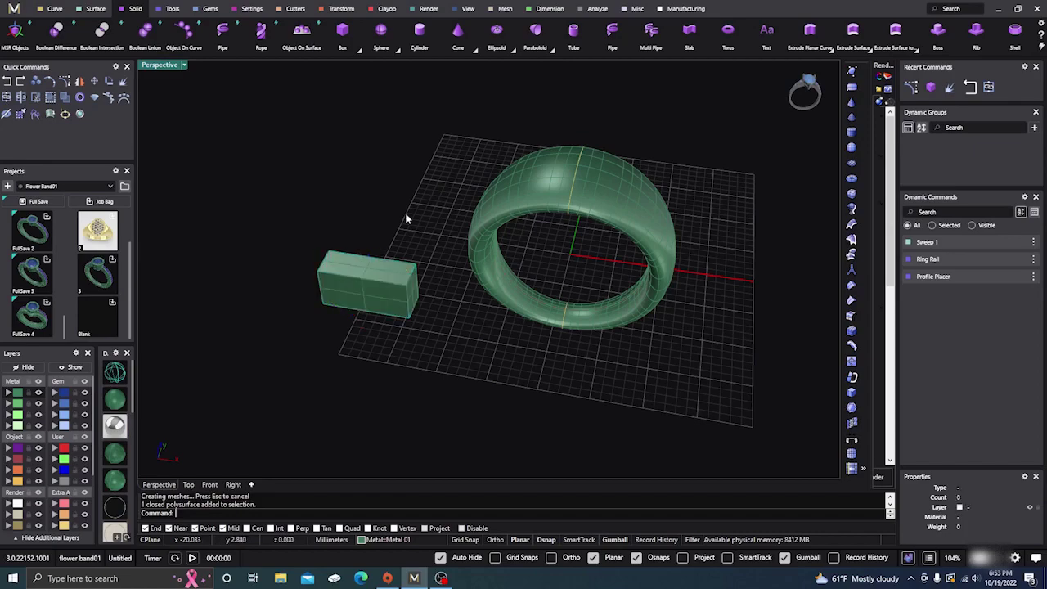
Turn on the control points of the ring band with PointsOn and examine them closely along the band
click(518, 182)
right_drag(535, 385, 496, 402)
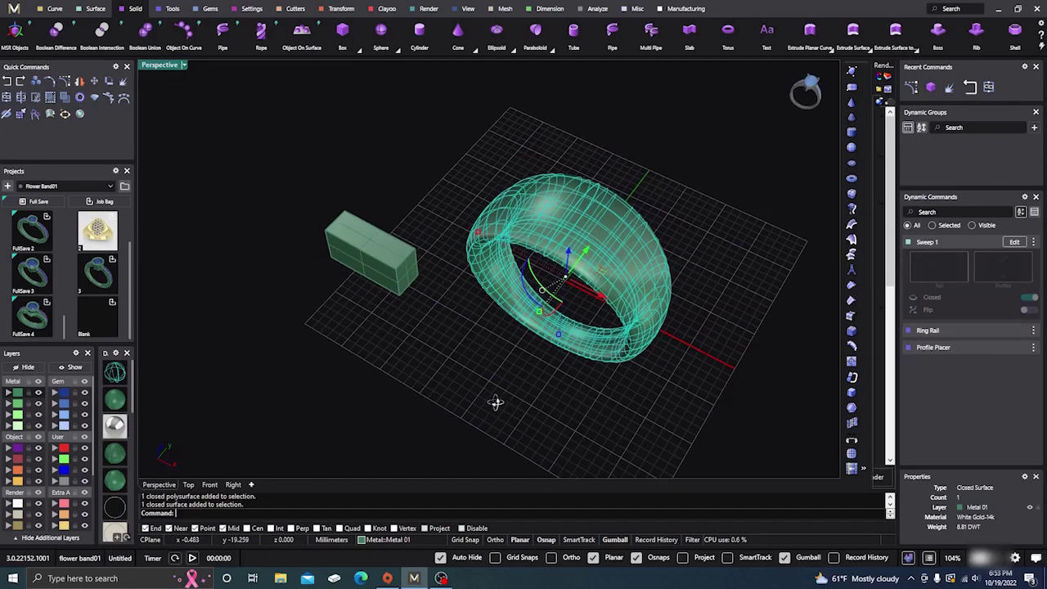
right_drag(572, 324, 576, 305)
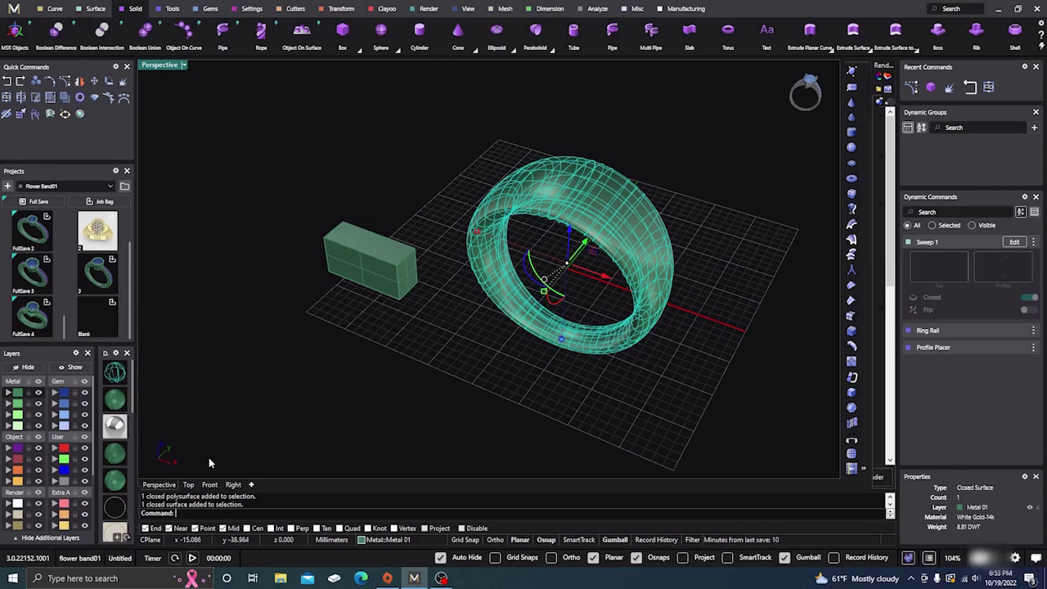
text(PointsOn)
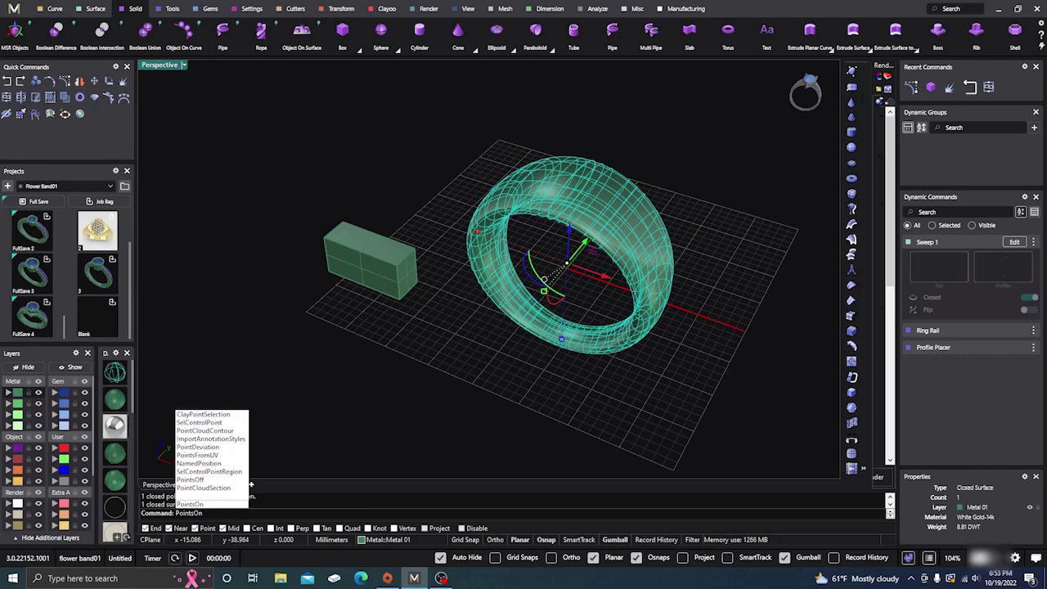
key(Return)
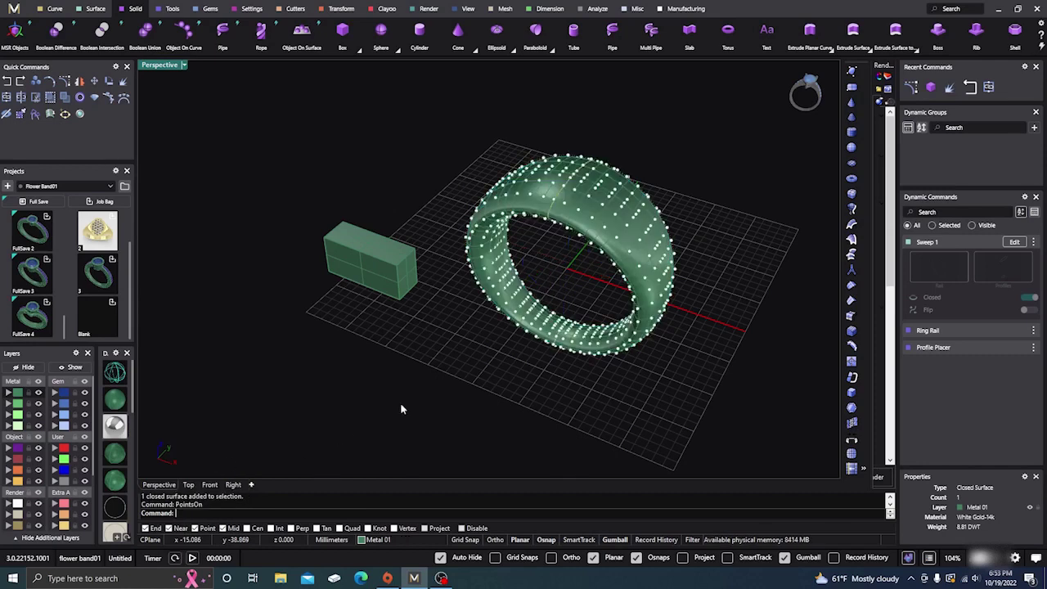
right_drag(635, 286, 649, 301)
scroll(574, 285, up, 5)
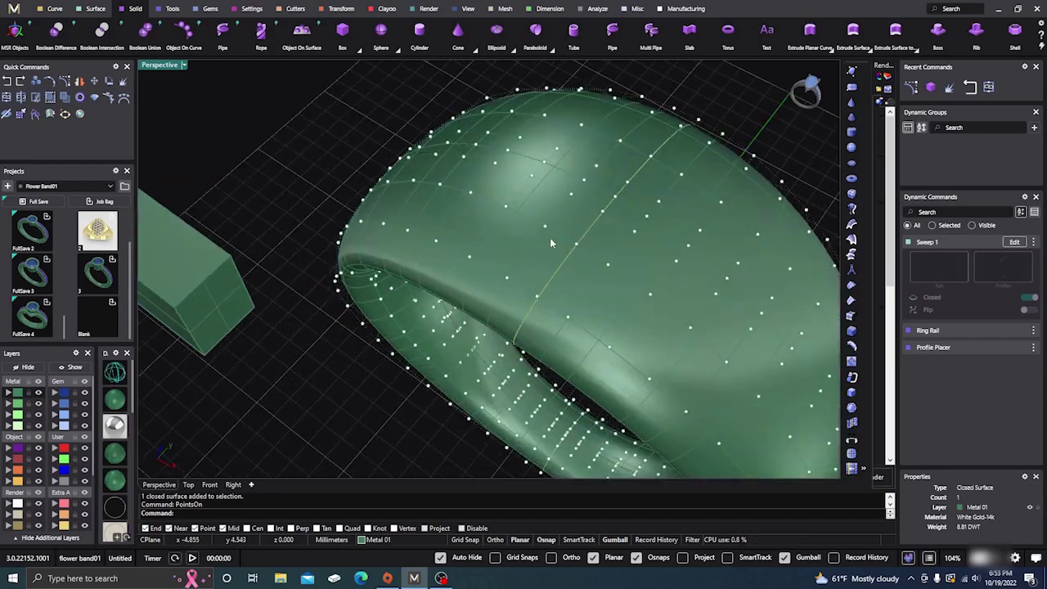
Try pulling a control point on the ring band's rim inward and raising a nearby point on its outer face
right_drag(574, 285, 546, 270)
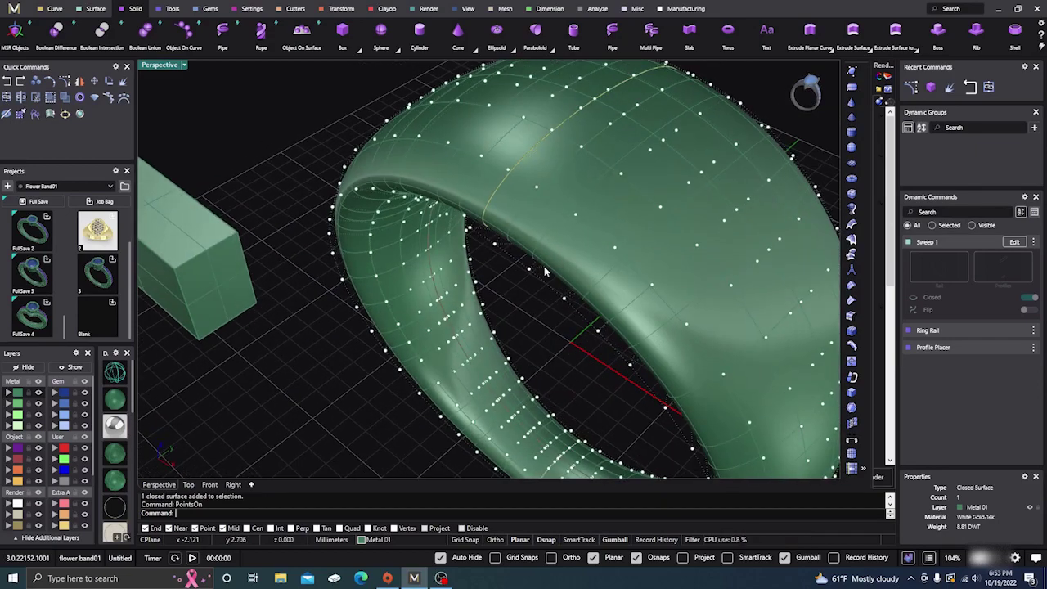
click(495, 244)
drag(497, 244, 442, 286)
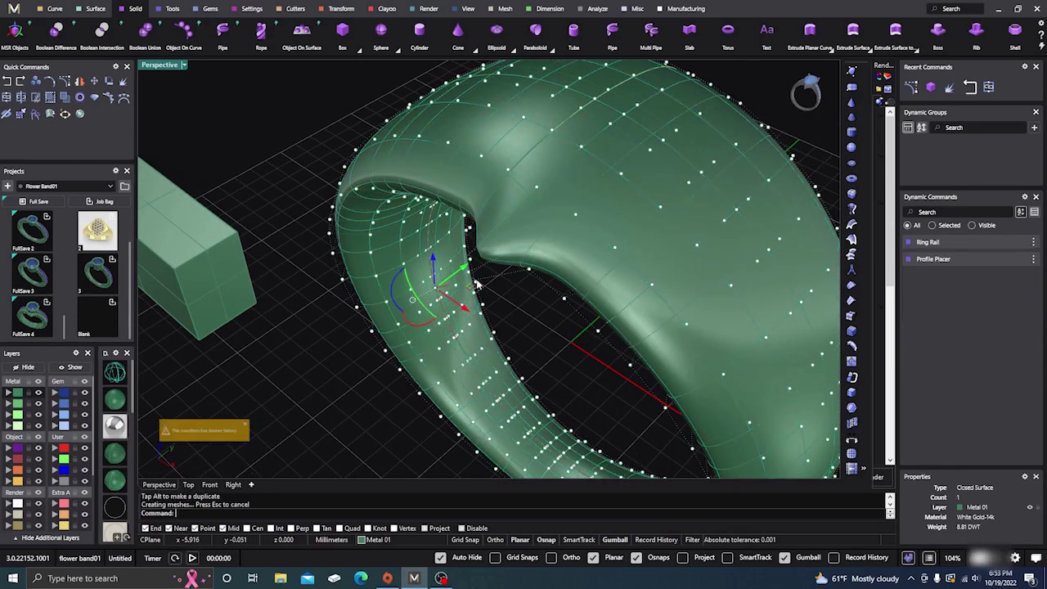
click(533, 182)
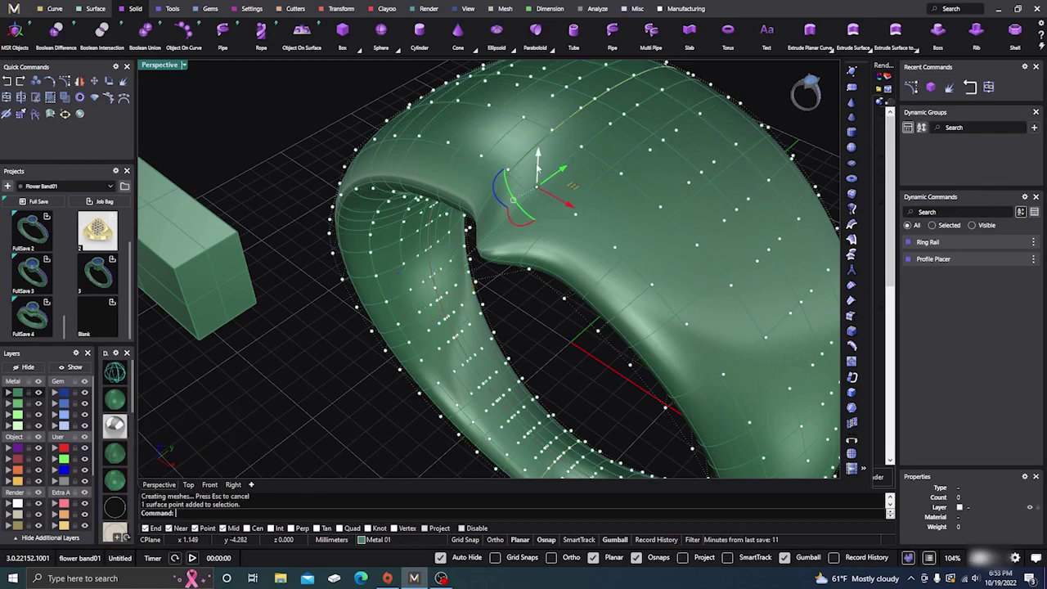
drag(539, 152, 539, 96)
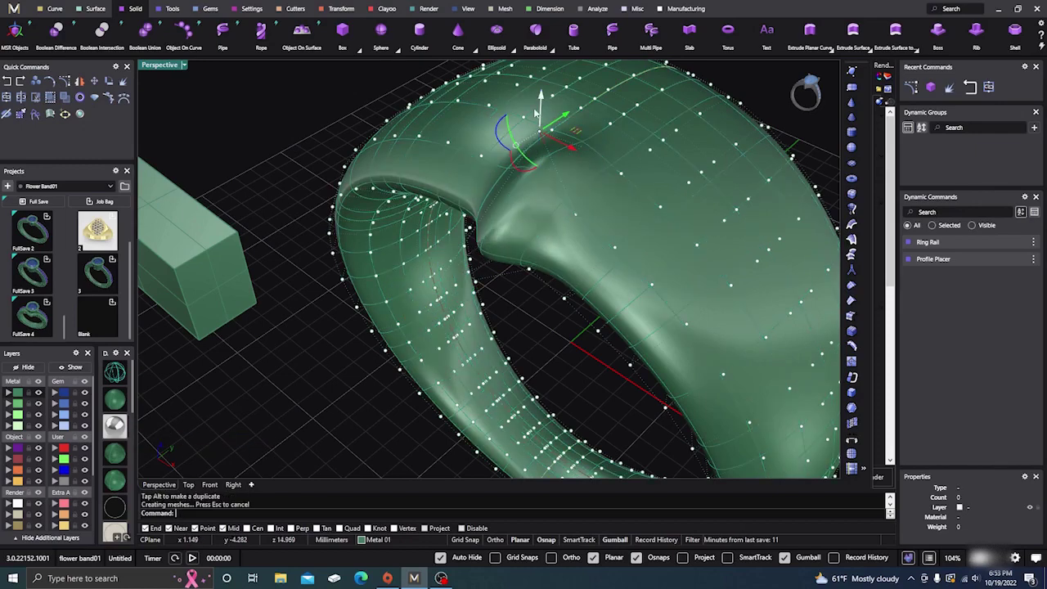
Examine the reshaped ring band, and undo its control-point moves along with the join of the box's surfaces
scroll(445, 212, down, 4)
right_drag(430, 242, 491, 301)
scroll(502, 292, down, 4)
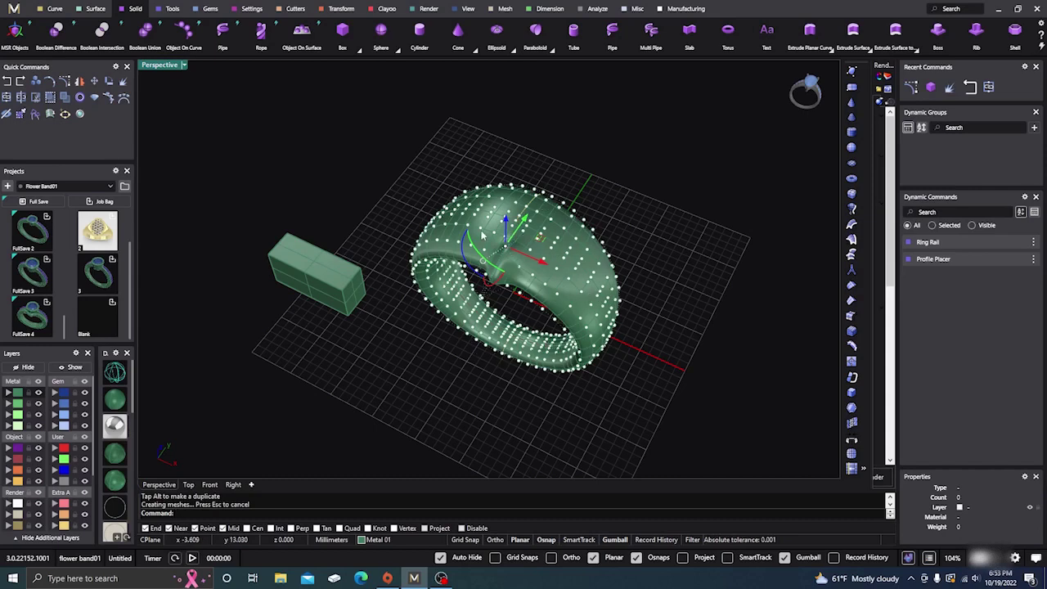
scroll(512, 301, up, 4)
right_drag(513, 301, 509, 263)
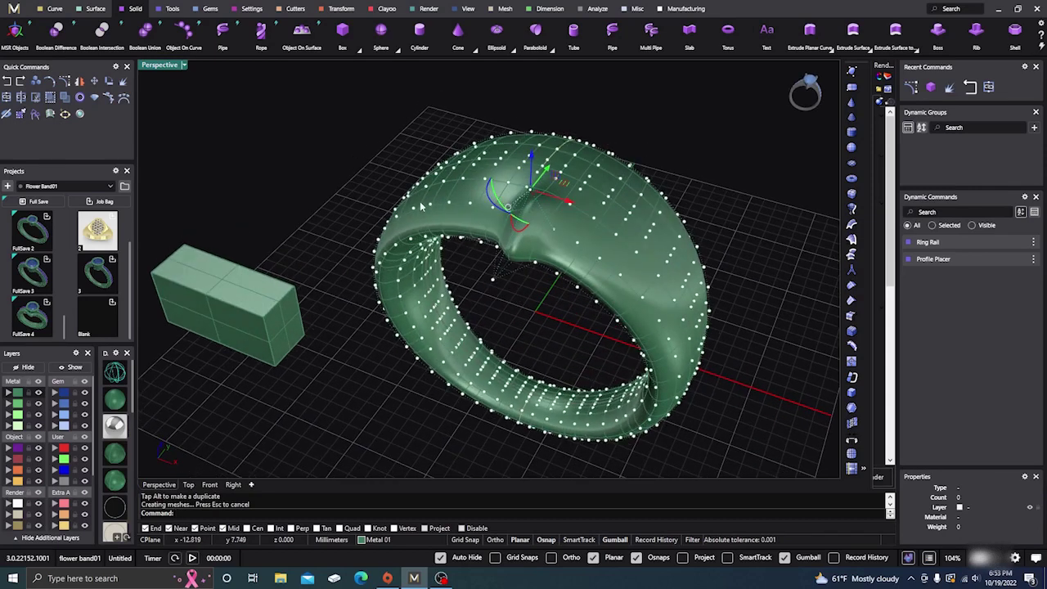
click(8, 84)
click(8, 84)
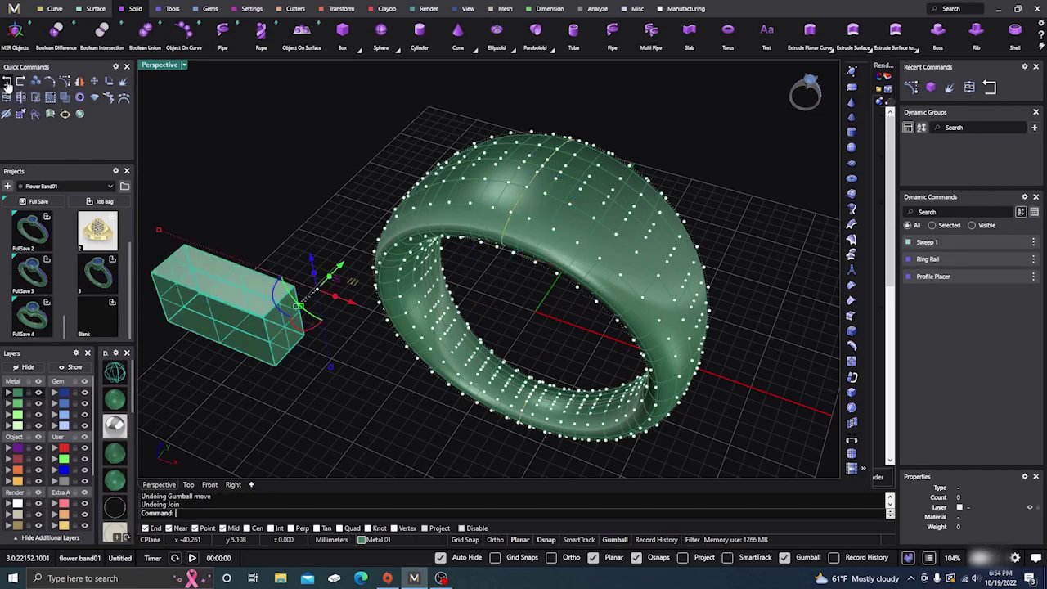
Delete all the separate surfaces of the box beside the ring band
click(335, 215)
scroll(544, 260, down, 3)
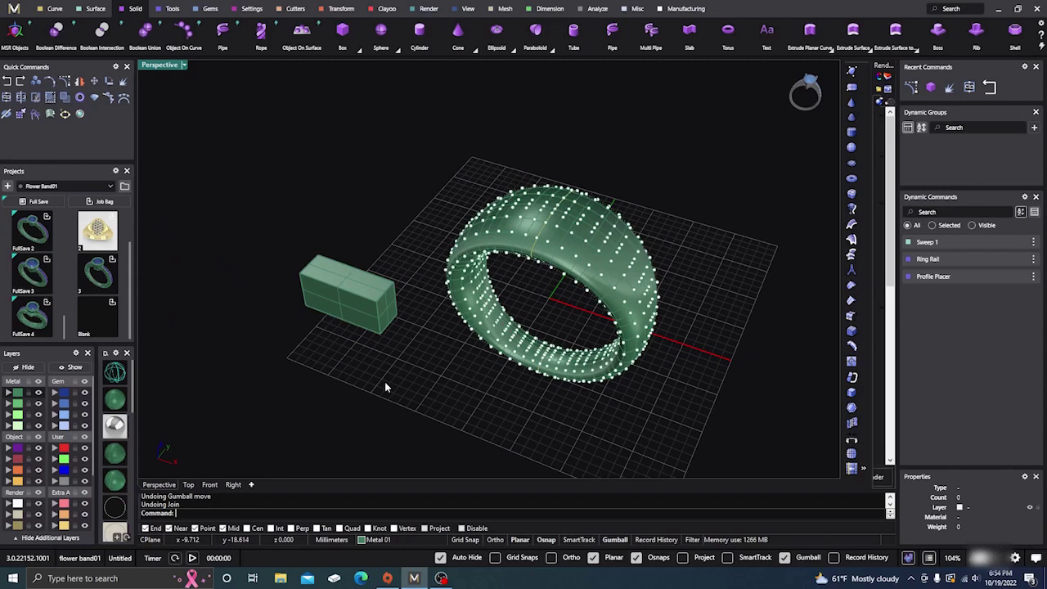
drag(401, 358, 278, 215)
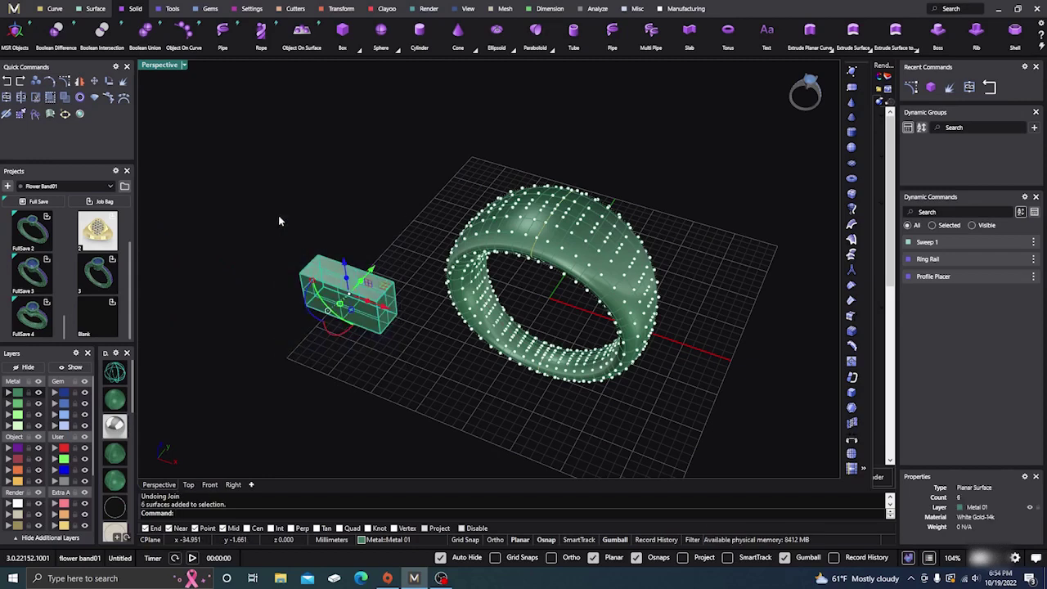
key(Delete)
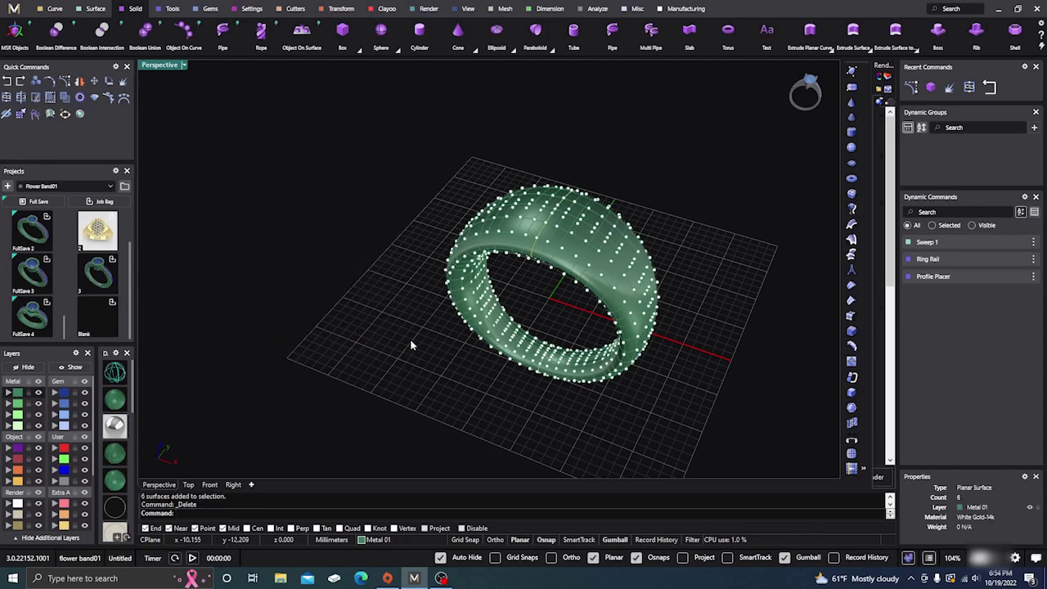
text(Points)
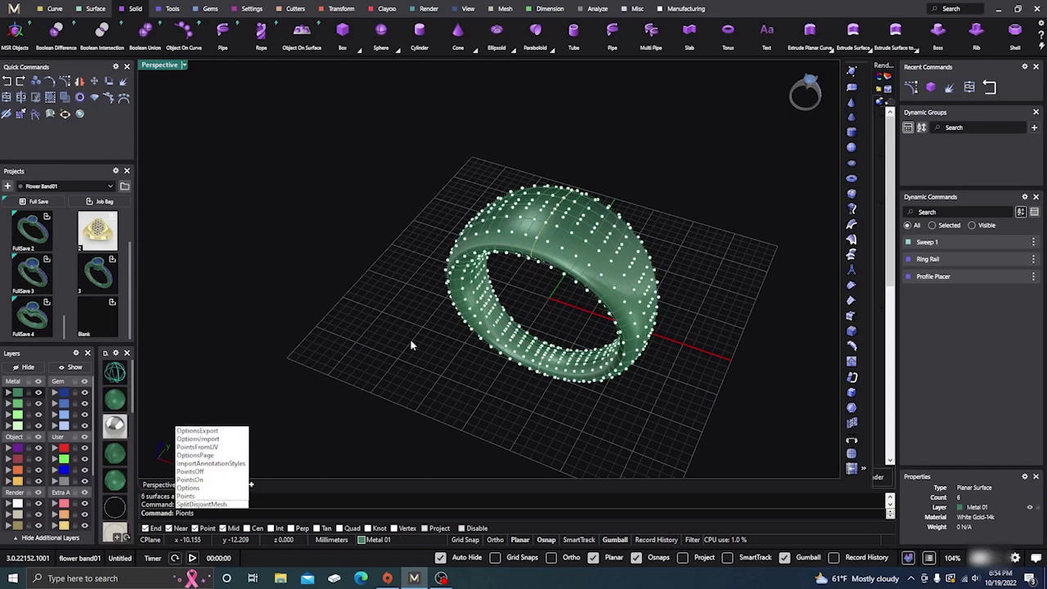
text(off)
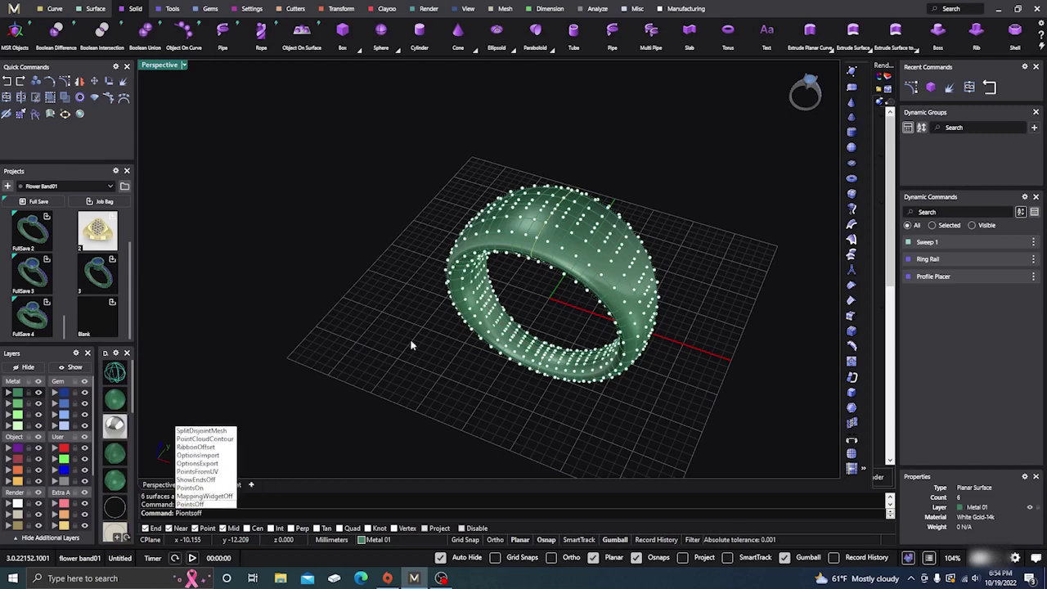
key(Return)
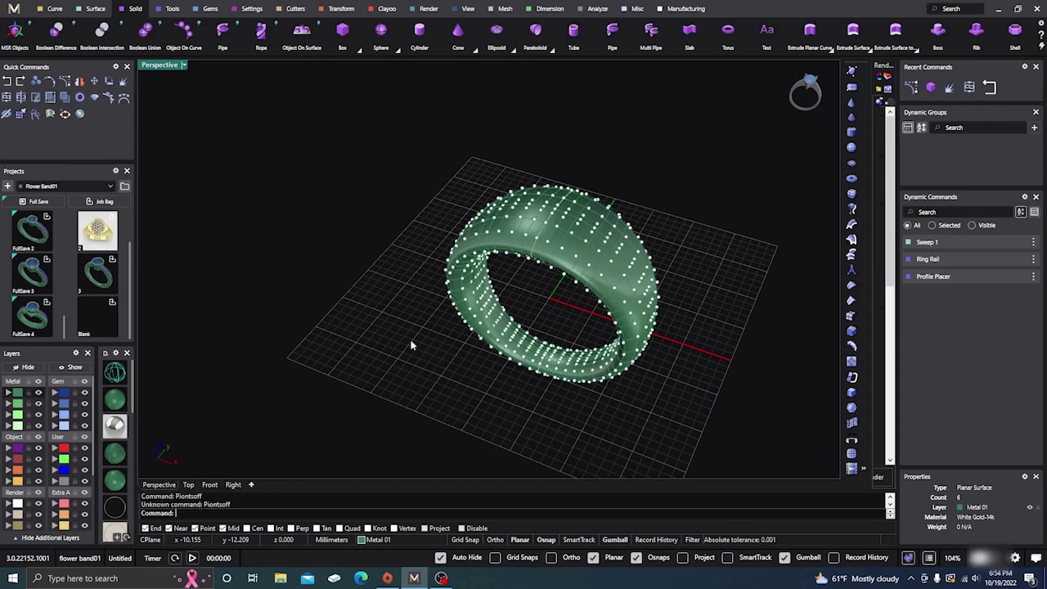
Turn off the control points of the ring band with PointsOff and deselect the band
click(577, 220)
click(615, 246)
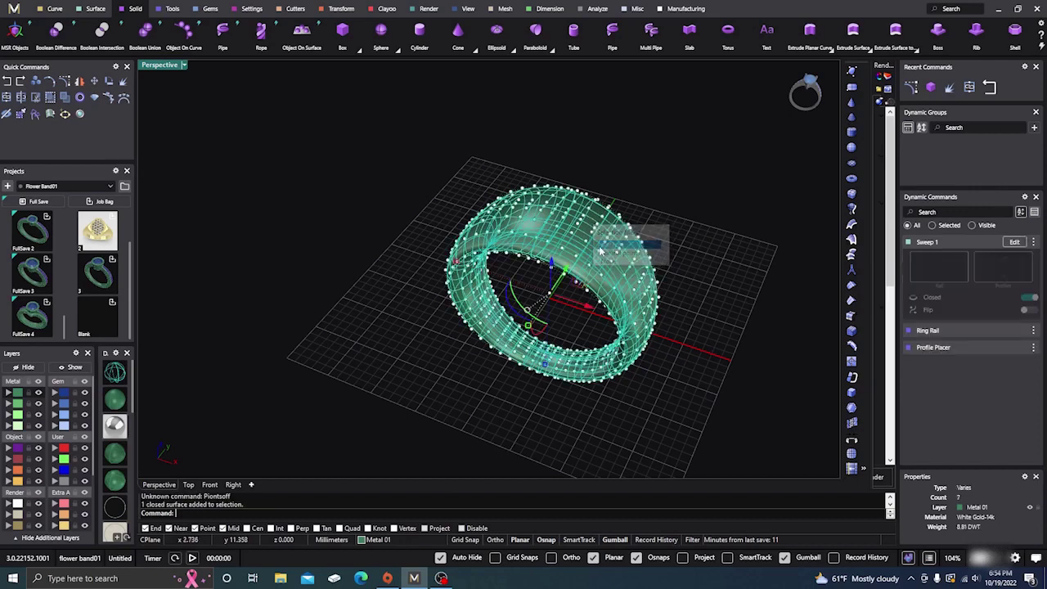
text(P)
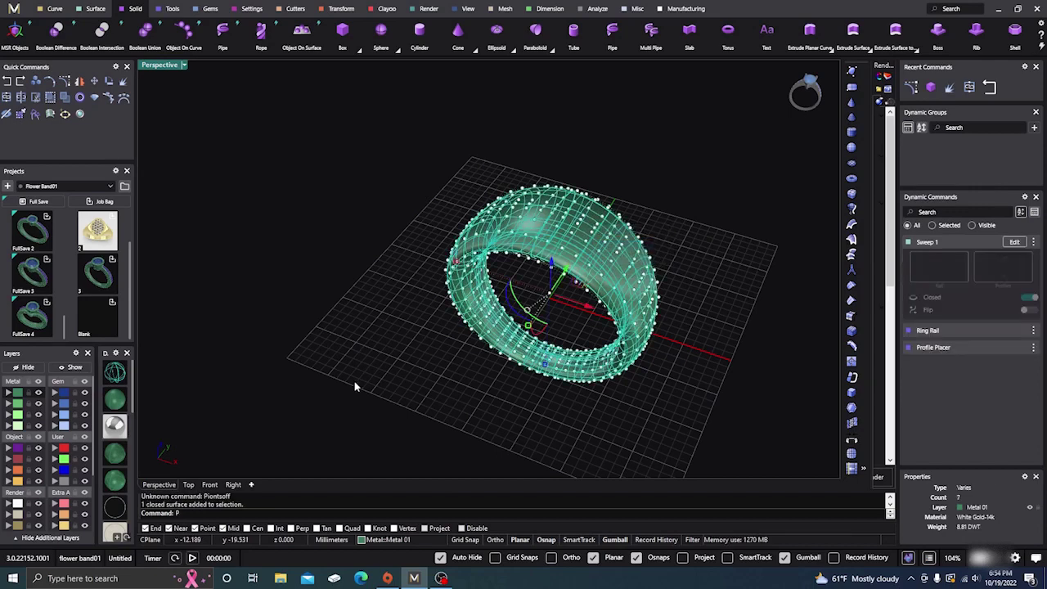
text(oinjts)
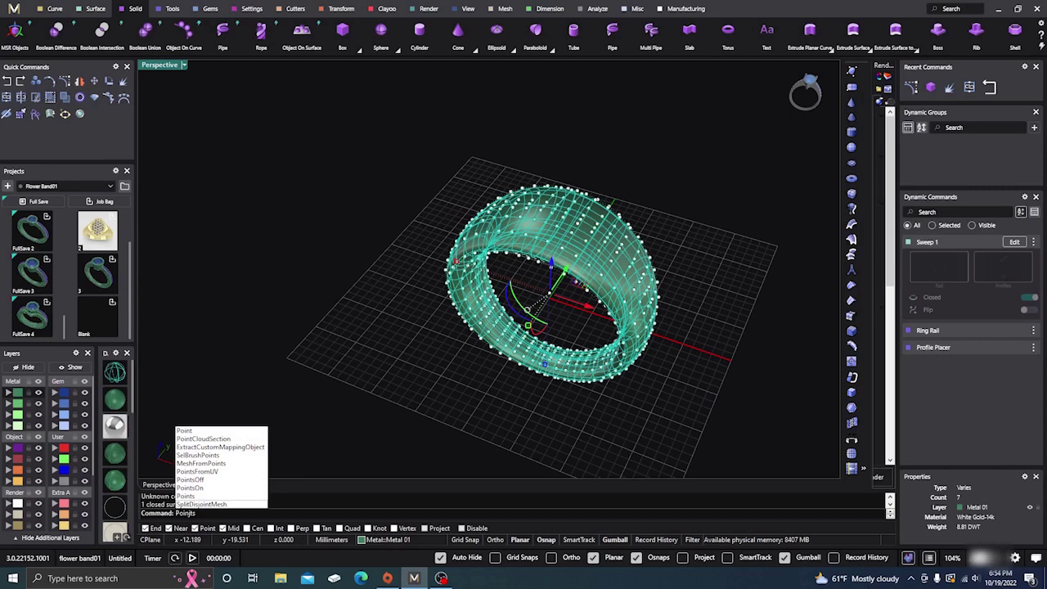
key(BackSpace)
key(BackSpace)
key(BackSpace)
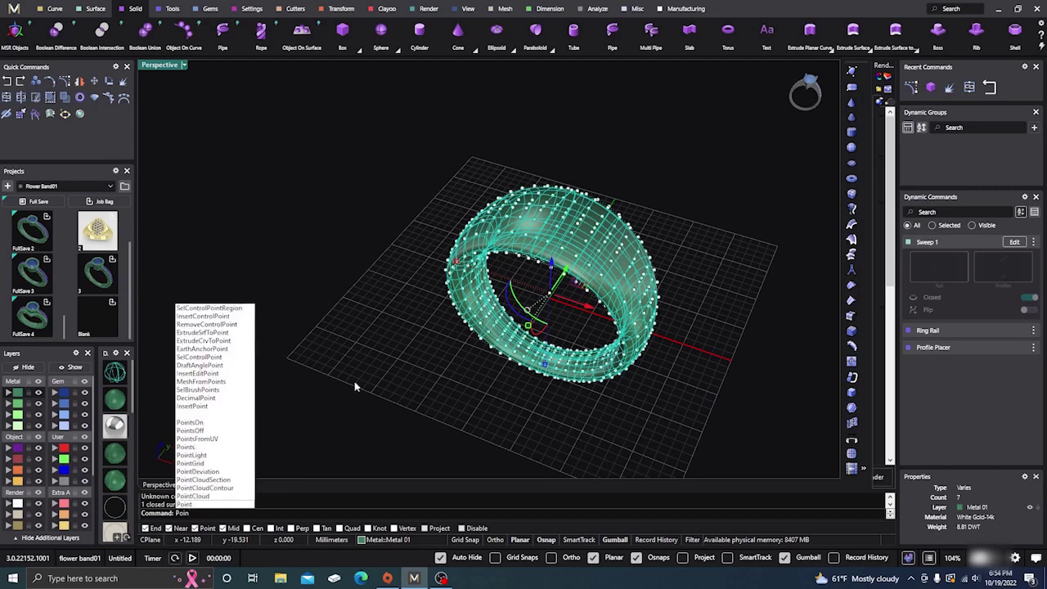
text(tsOff)
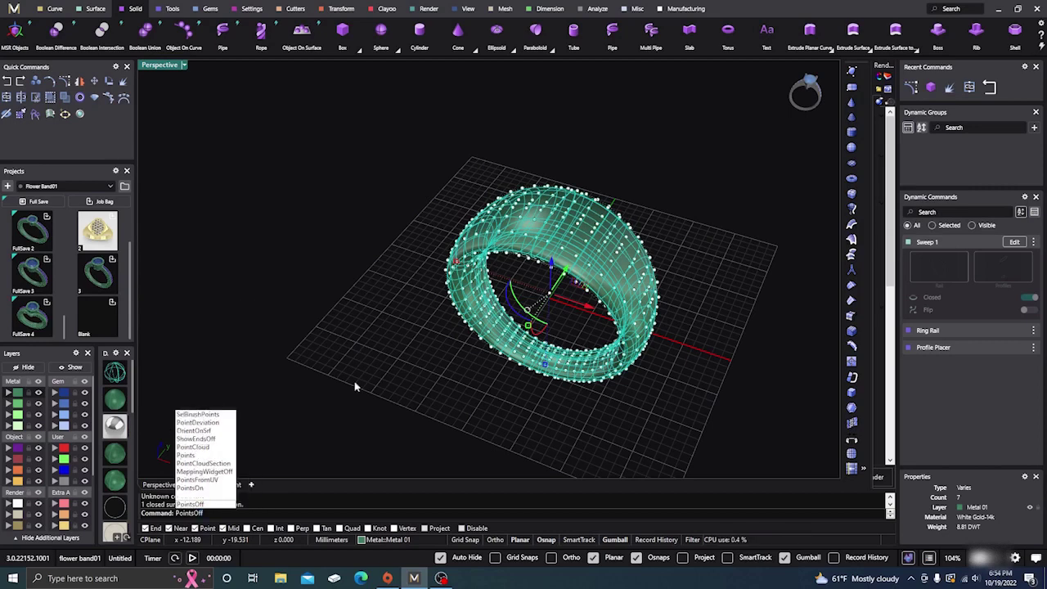
key(Return)
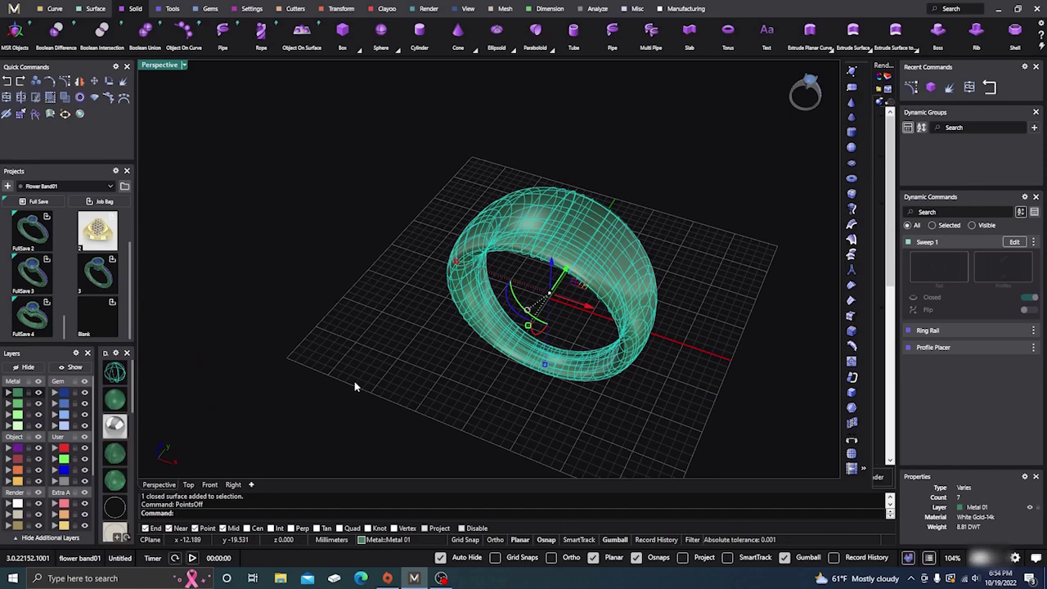
click(354, 384)
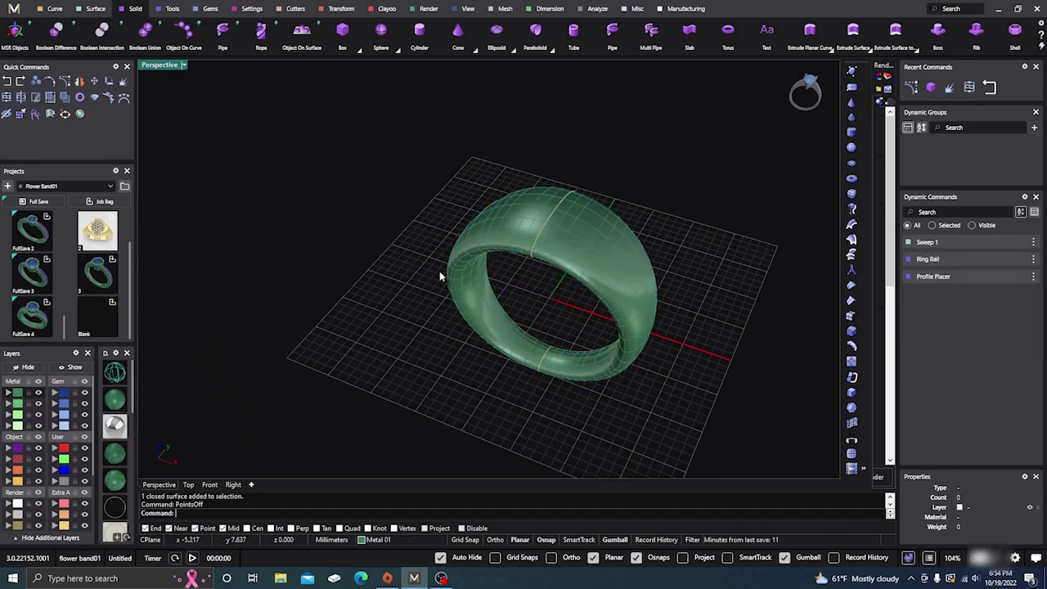
right_drag(327, 287, 374, 311)
scroll(332, 276, down, 4)
scroll(365, 296, up, 6)
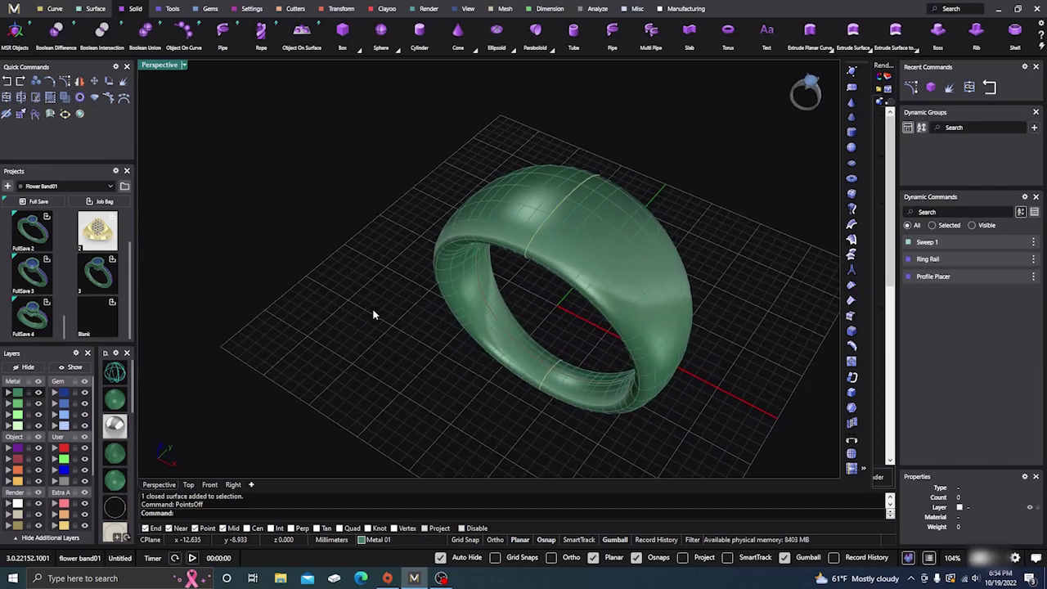
click(92, 10)
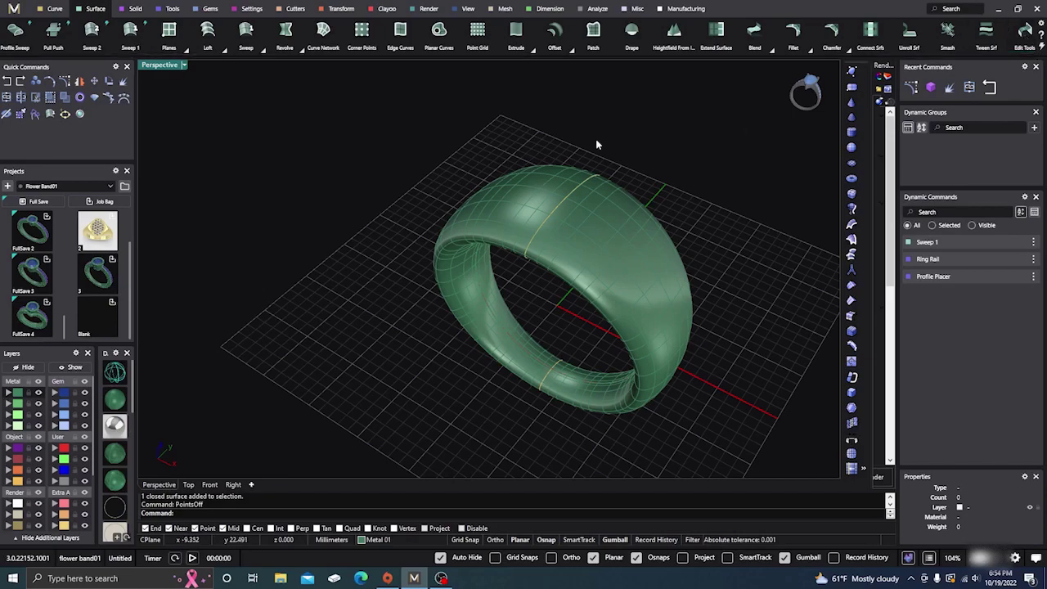
right_drag(366, 180, 580, 155)
right_drag(502, 186, 491, 198)
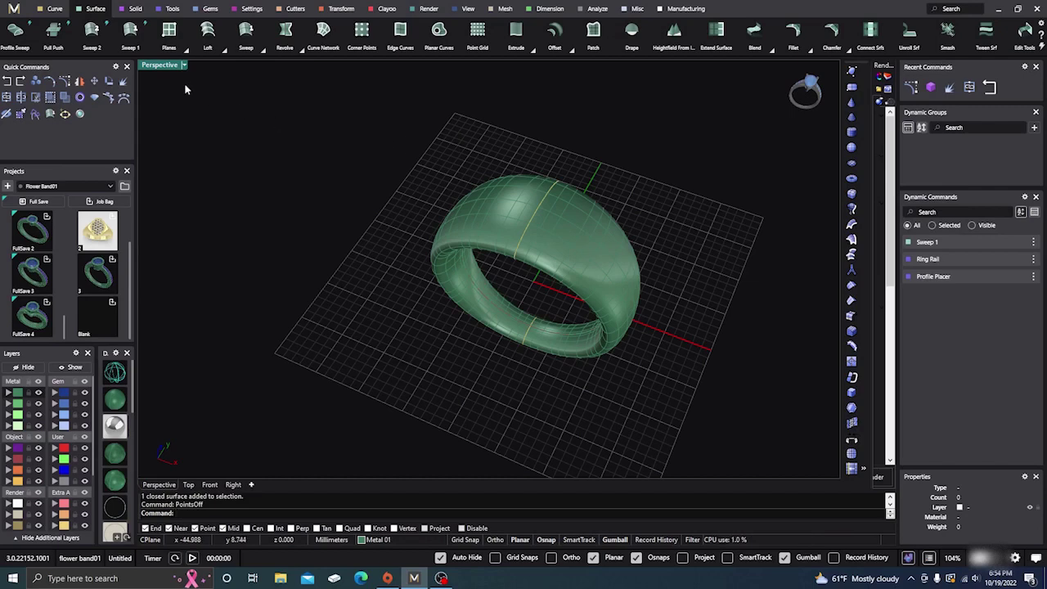
scroll(366, 172, down, 3)
scroll(462, 142, up, 5)
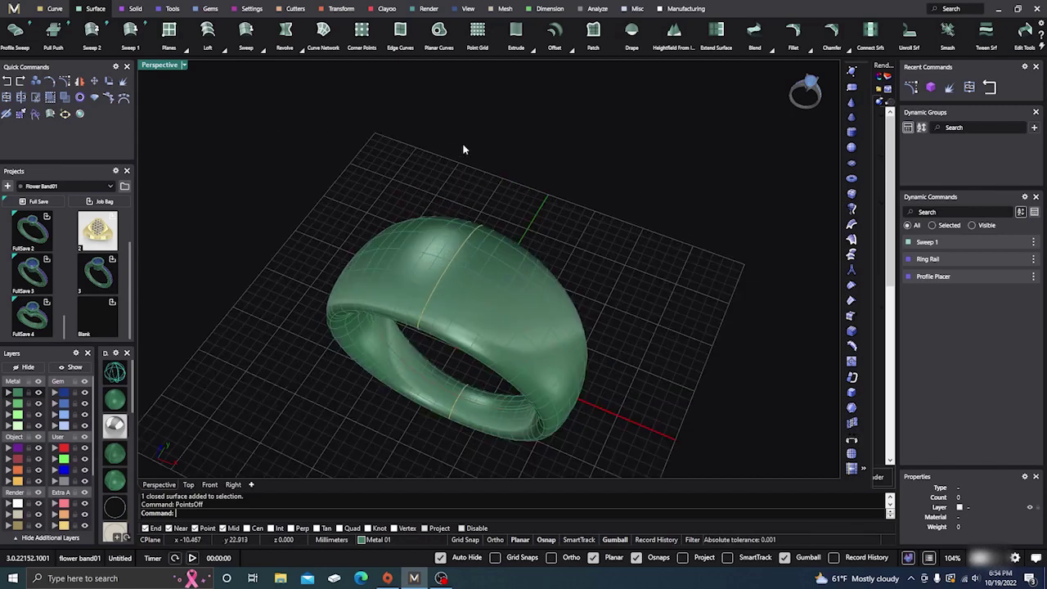
scroll(539, 153, down, 3)
right_drag(546, 171, 544, 159)
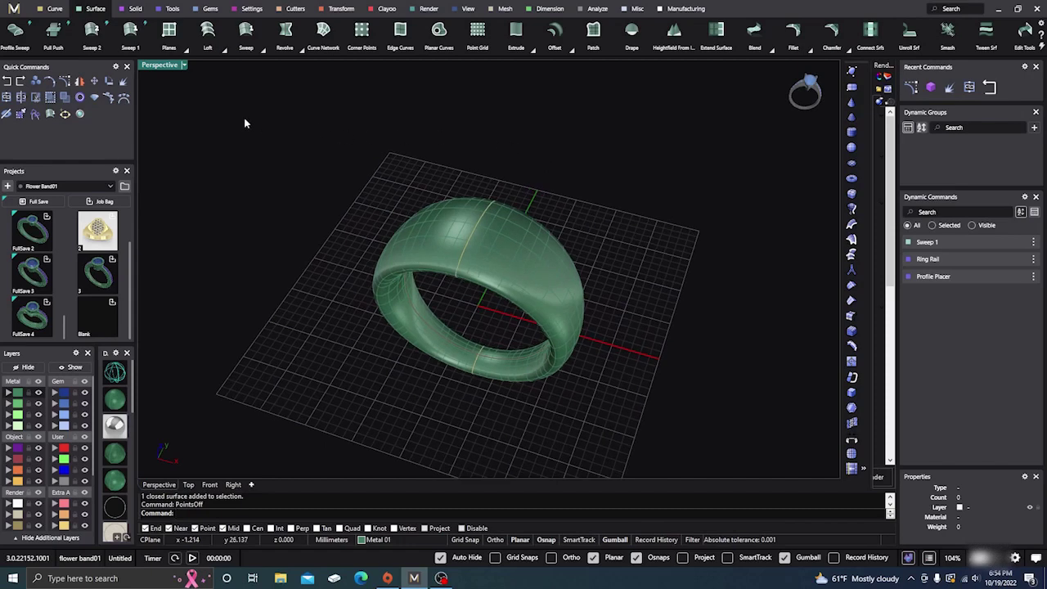
Start the Texture 3D command with the ring band as its object
click(172, 10)
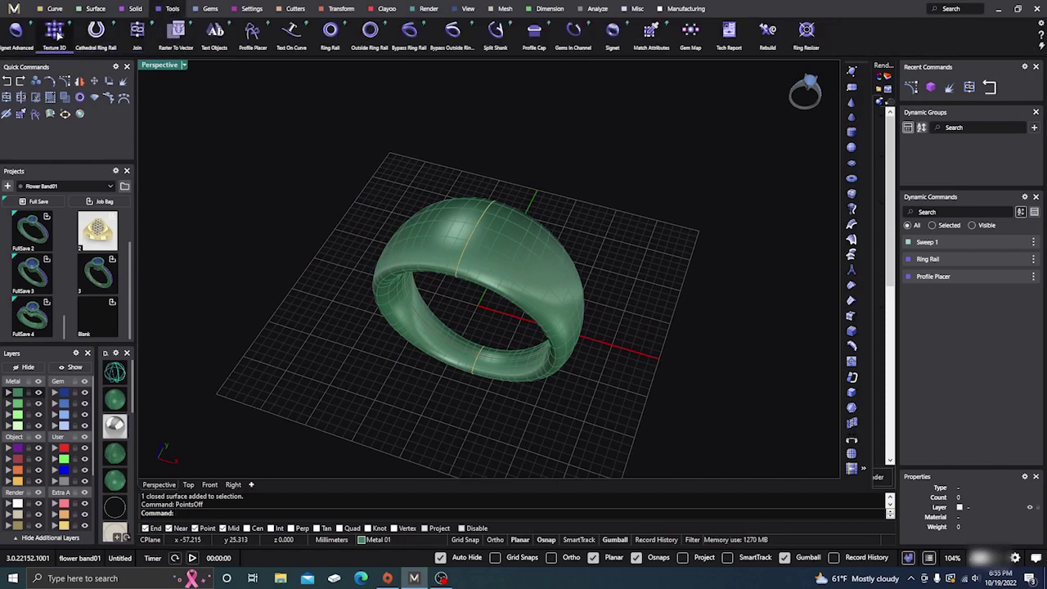
click(56, 33)
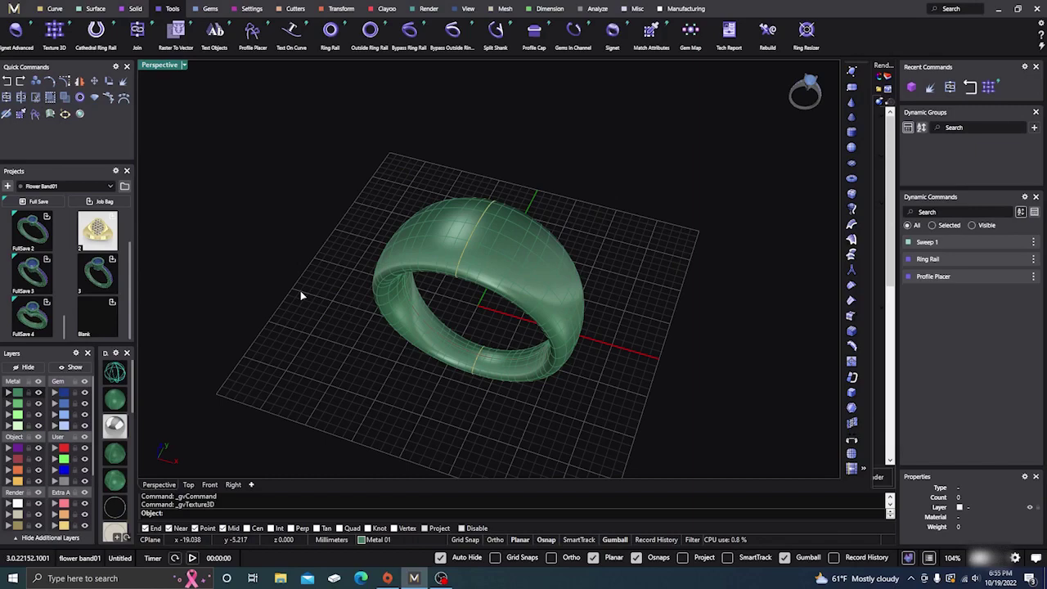
click(441, 243)
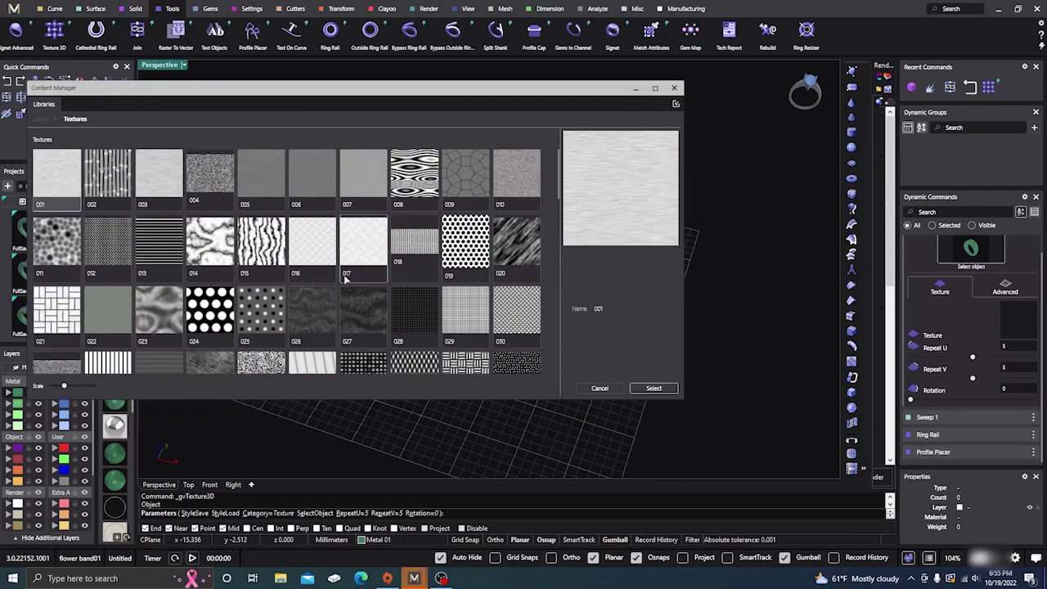
Browse the texture library, choose texture 062 for the ring band, and close the project browser
drag(405, 89, 505, 68)
scroll(352, 137, down, 3)
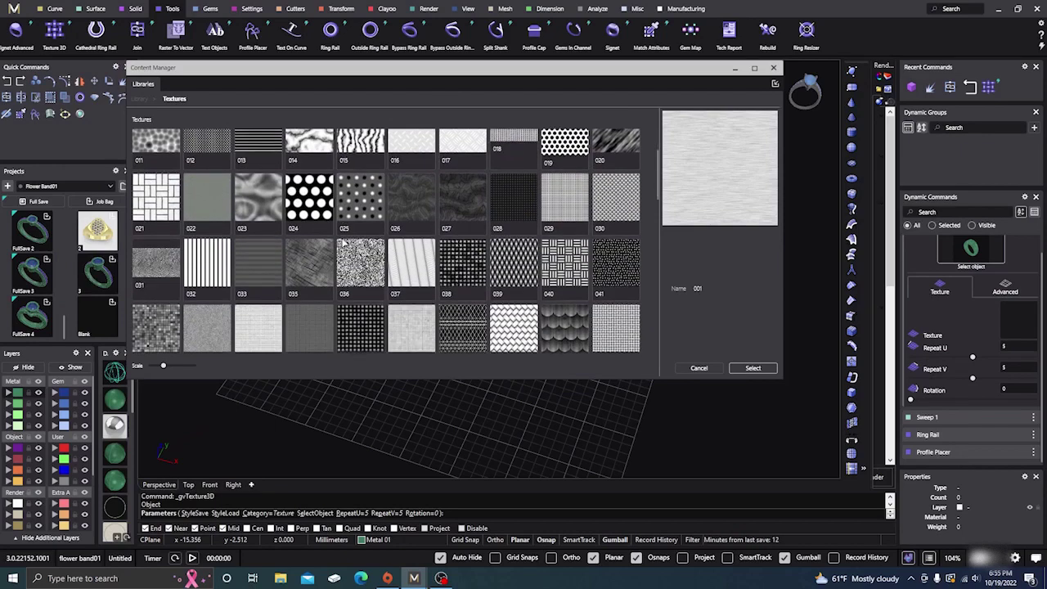
scroll(343, 243, down, 2)
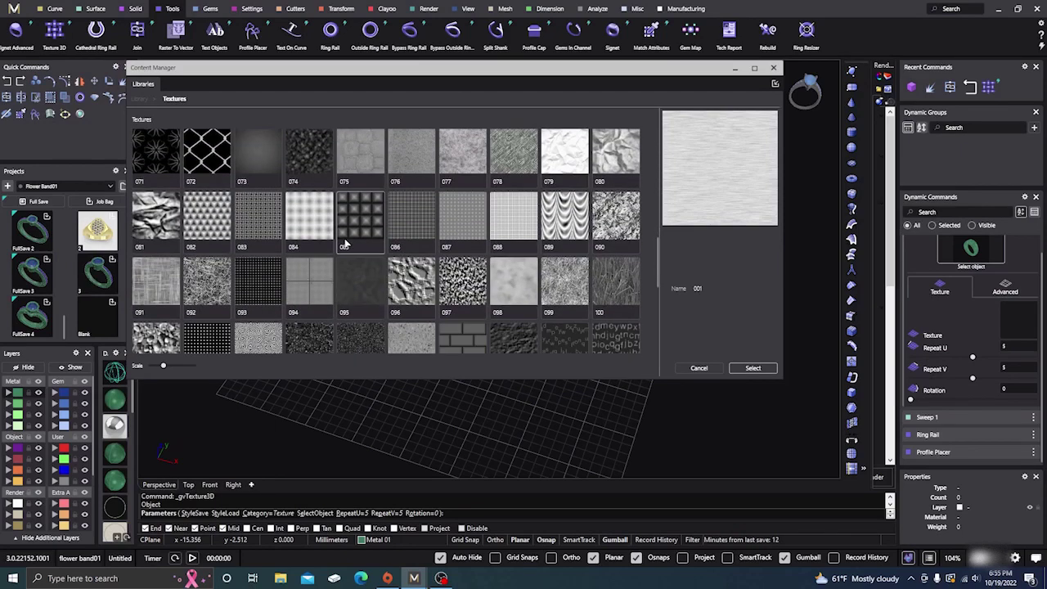
scroll(345, 243, up, 3)
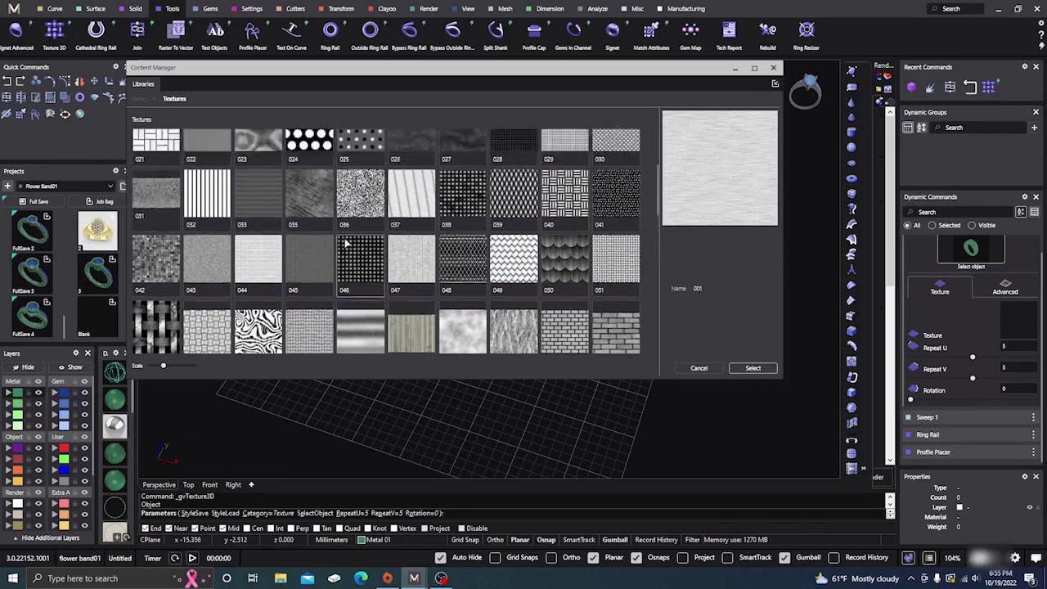
scroll(345, 243, up, 1)
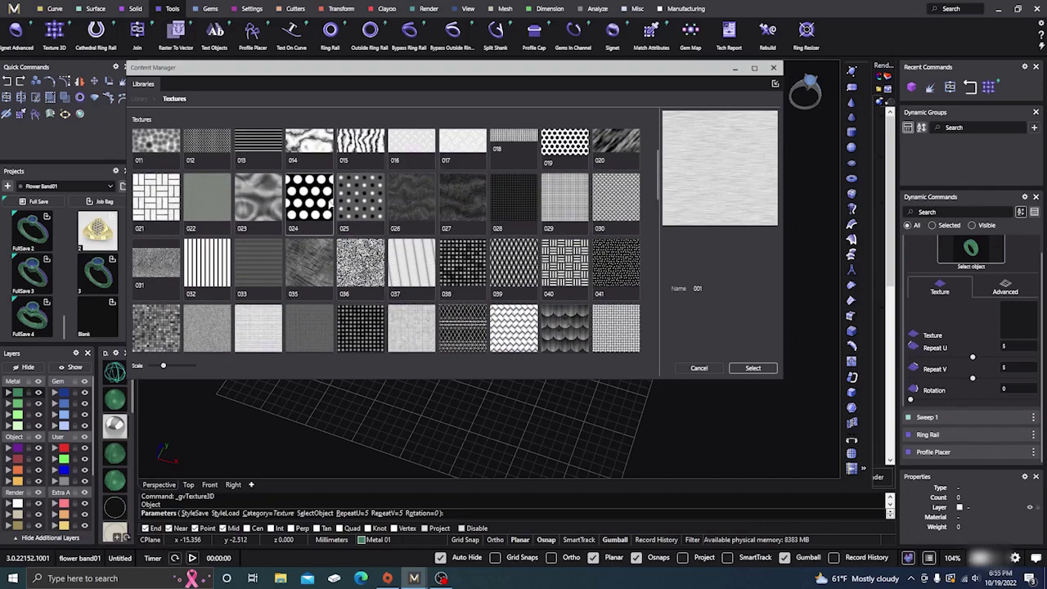
scroll(344, 205, up, 1)
scroll(352, 221, down, 3)
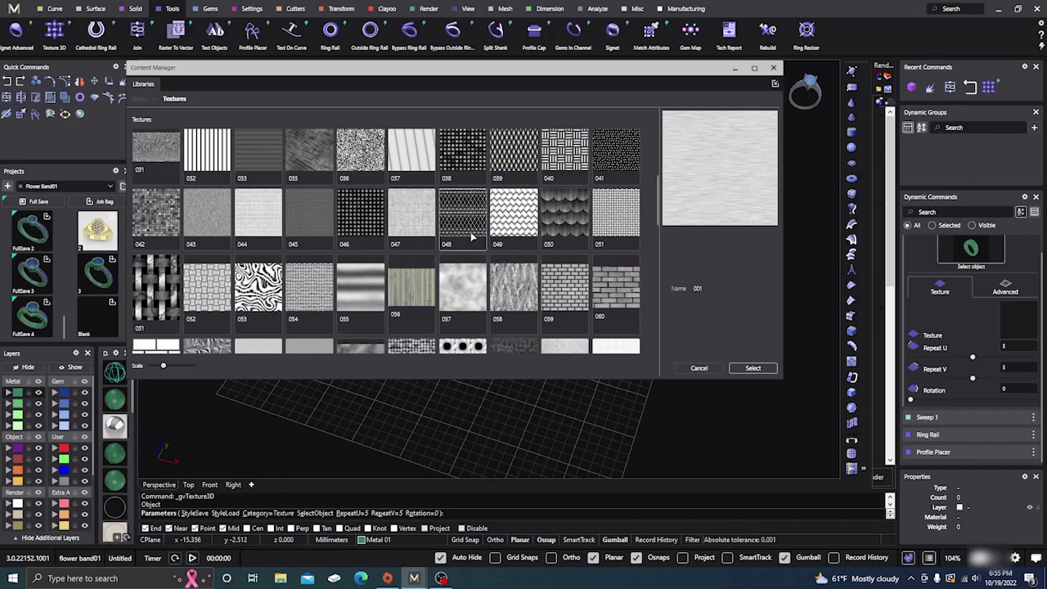
scroll(462, 245, down, 1)
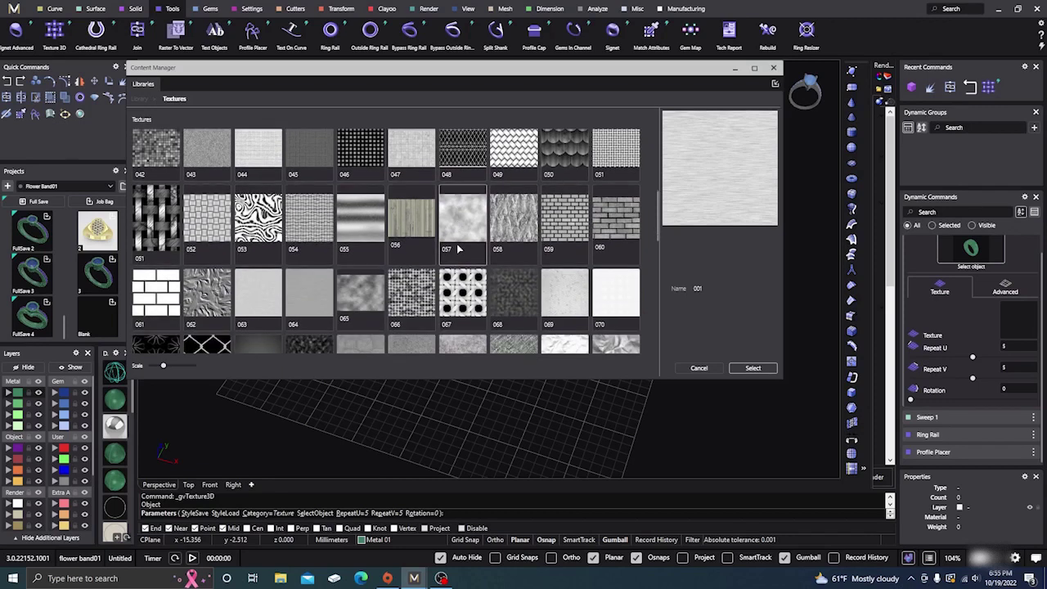
scroll(459, 249, down, 1)
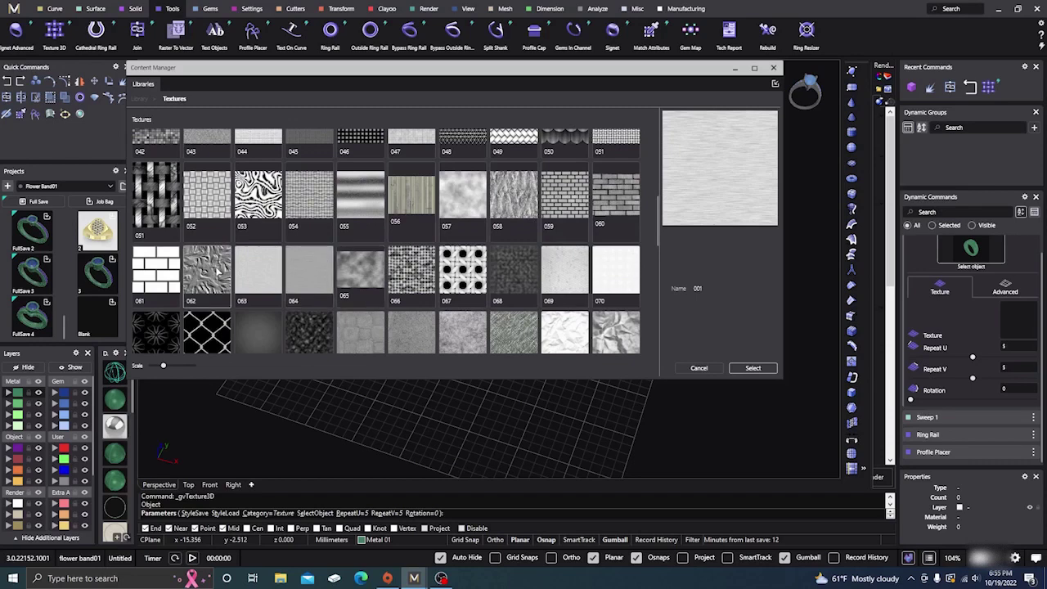
click(206, 270)
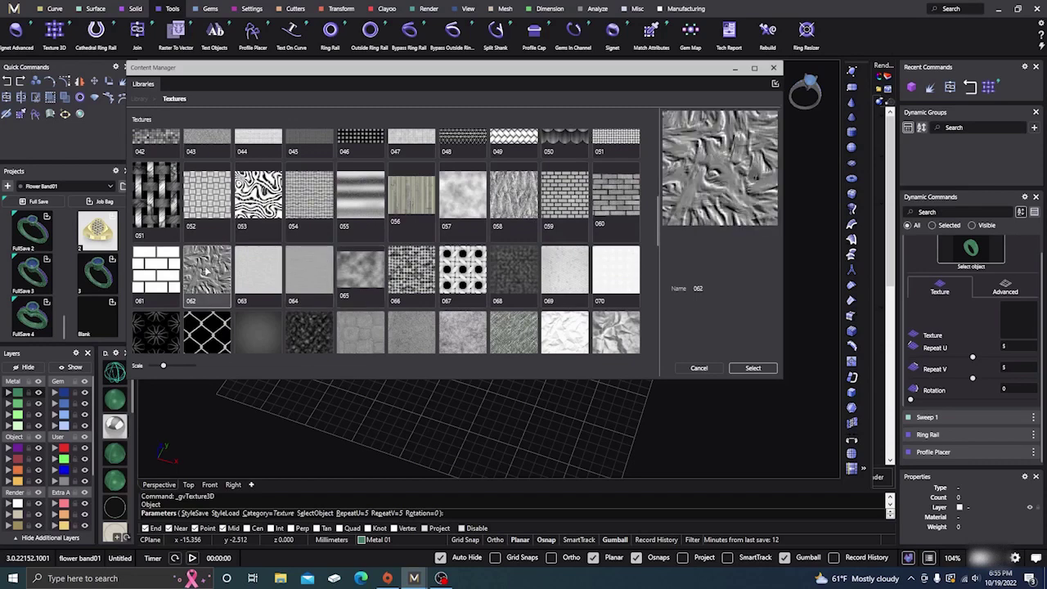
click(752, 368)
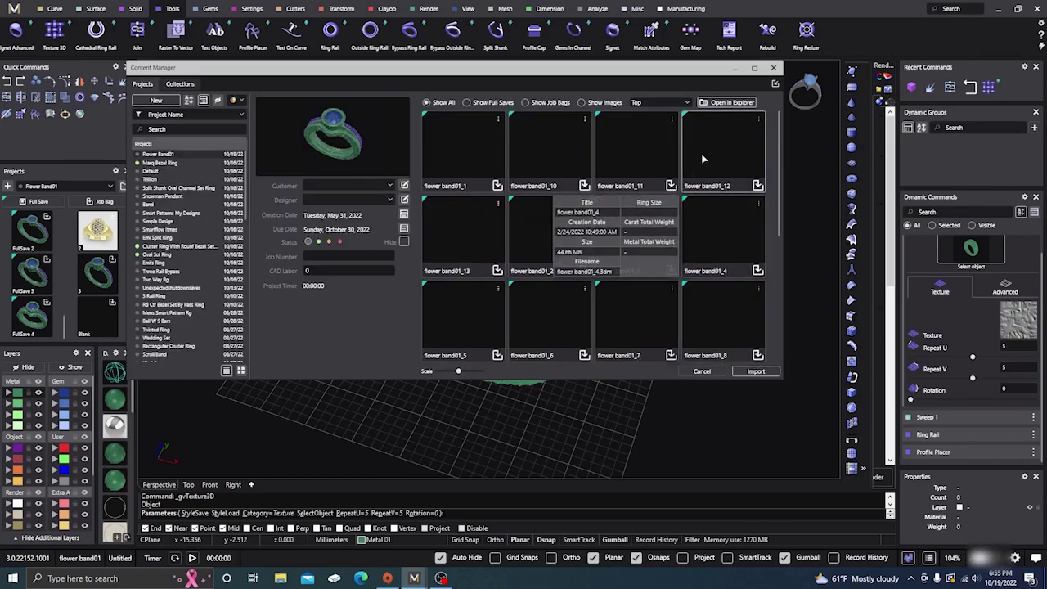
click(774, 68)
Switch the Perspective viewport to a shaded display mode that reveals the surface relief, and inspect the textured ring band up close
right_drag(573, 240, 607, 282)
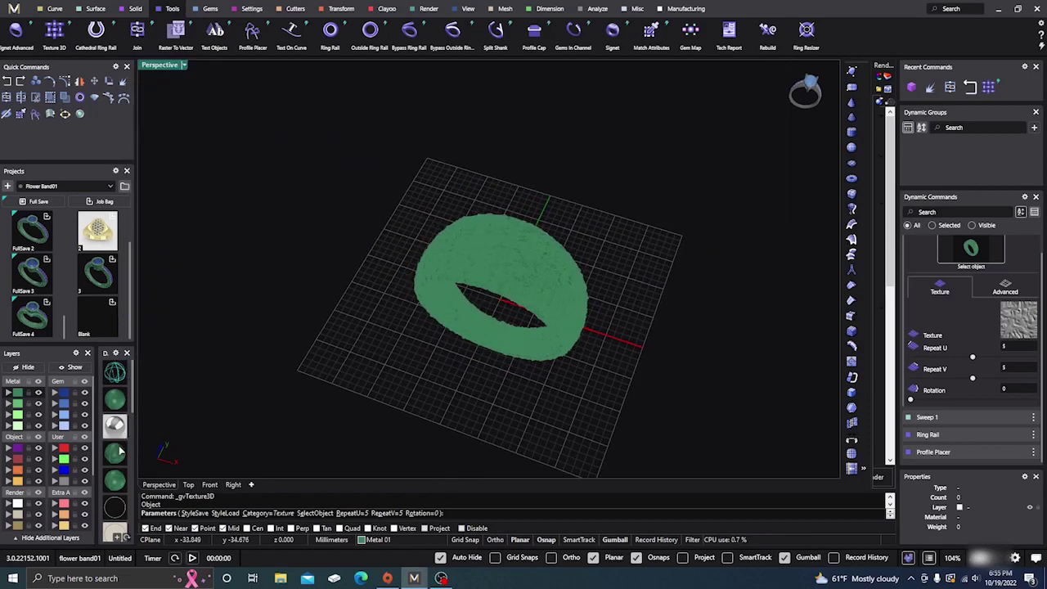
scroll(120, 449, down, 2)
mouse_move(119, 446)
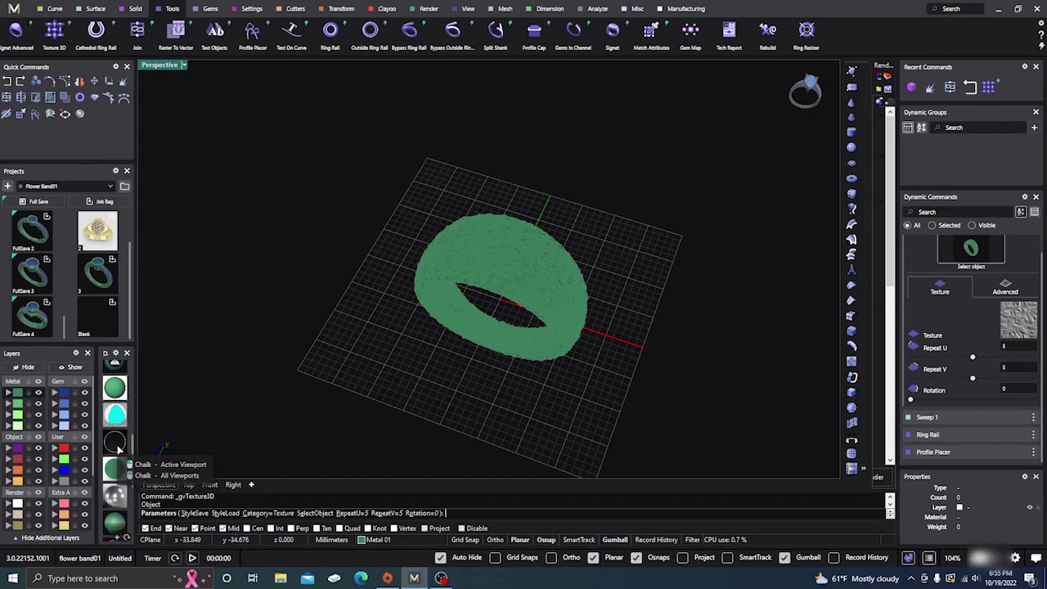
scroll(119, 445, down, 3)
click(114, 504)
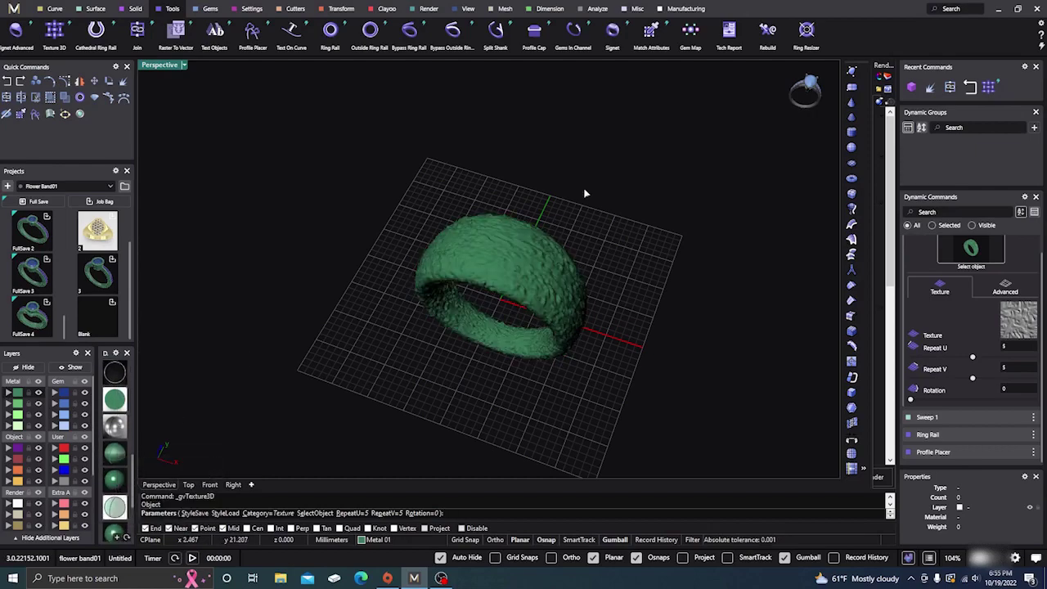
scroll(514, 285, up, 5)
scroll(515, 286, down, 3)
scroll(516, 289, up, 3)
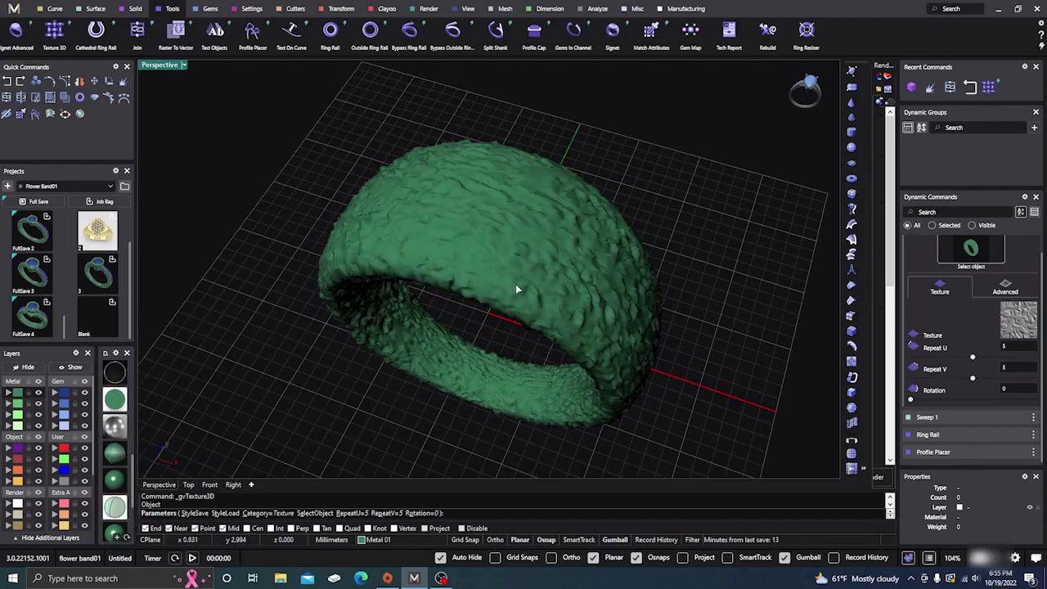
right_drag(517, 288, 484, 248)
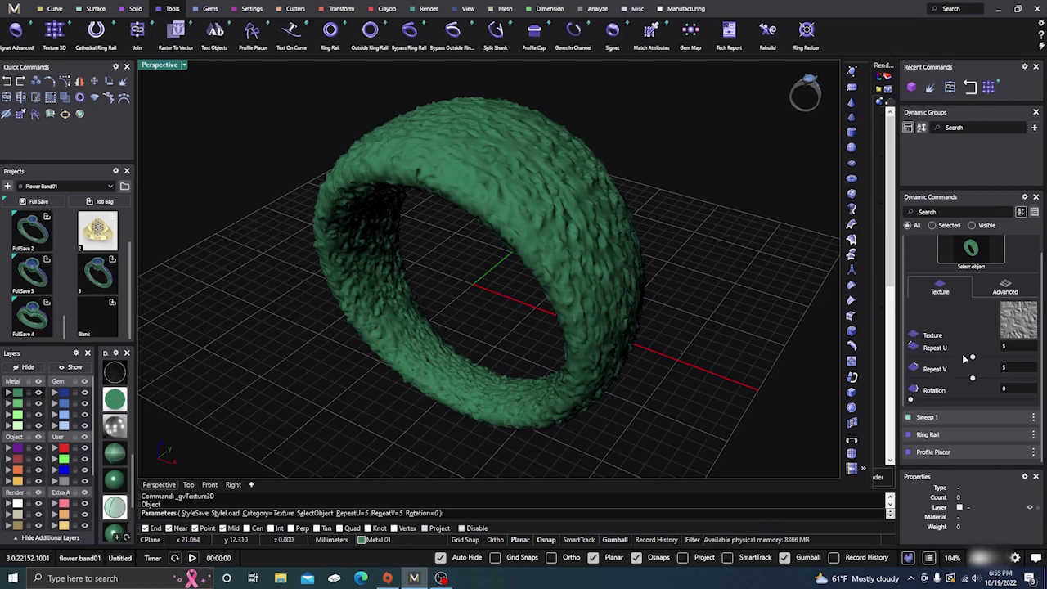
Set the texture's Repeat U to 4 and its Rotation to 60
mouse_move(975, 364)
mouse_down()
mouse_move(986, 366)
mouse_move(934, 362)
mouse_move(962, 365)
mouse_up()
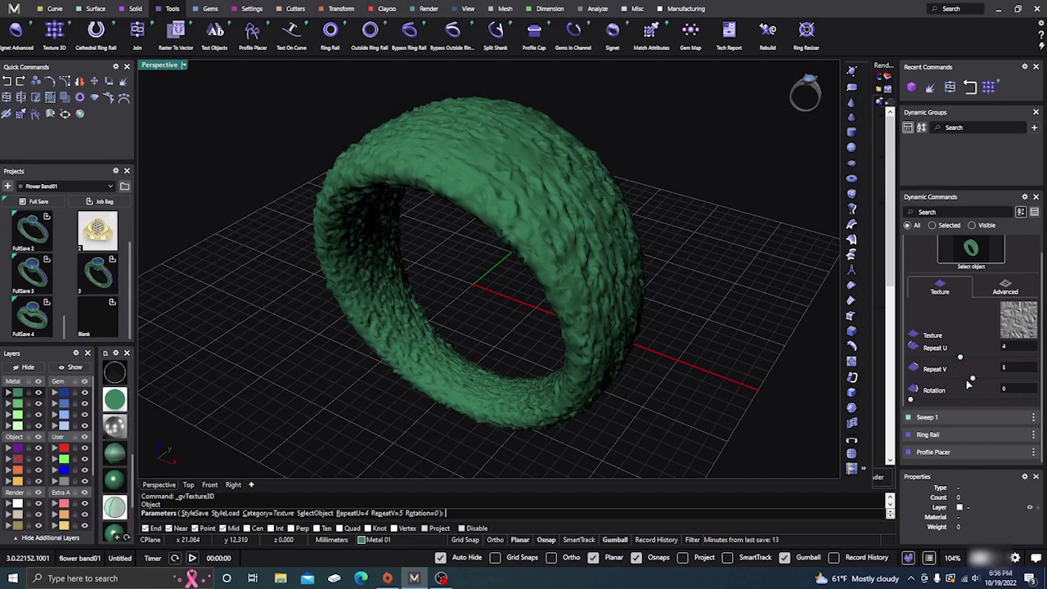
mouse_move(978, 382)
mouse_down()
mouse_move(986, 381)
mouse_move(973, 380)
mouse_up()
drag(912, 403, 932, 407)
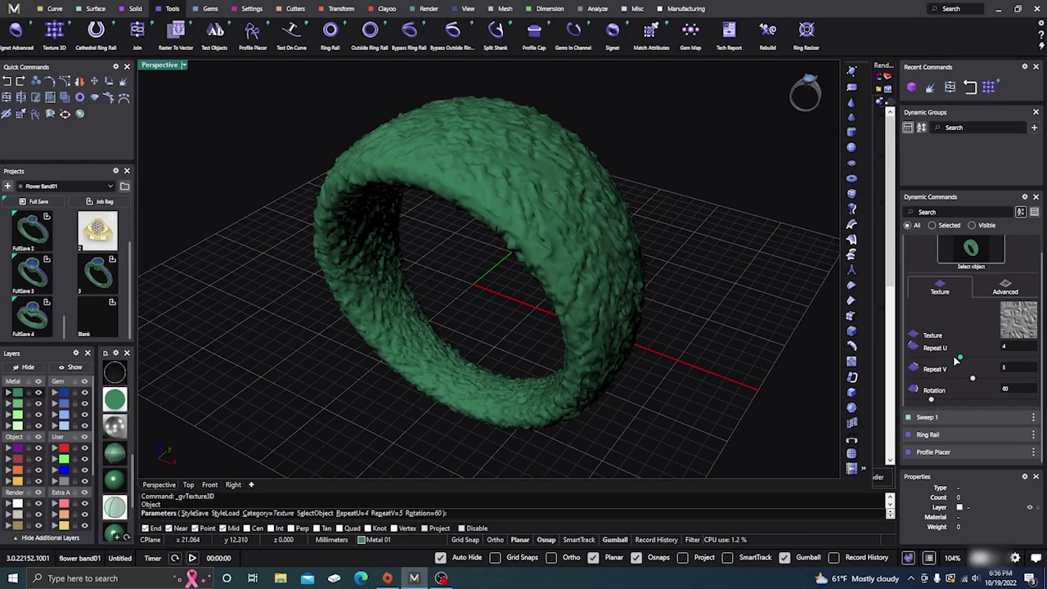
drag(957, 360, 961, 383)
Try Black Height values of 1.5 and 2.5 for the band's texture, and return it to 0
click(1006, 287)
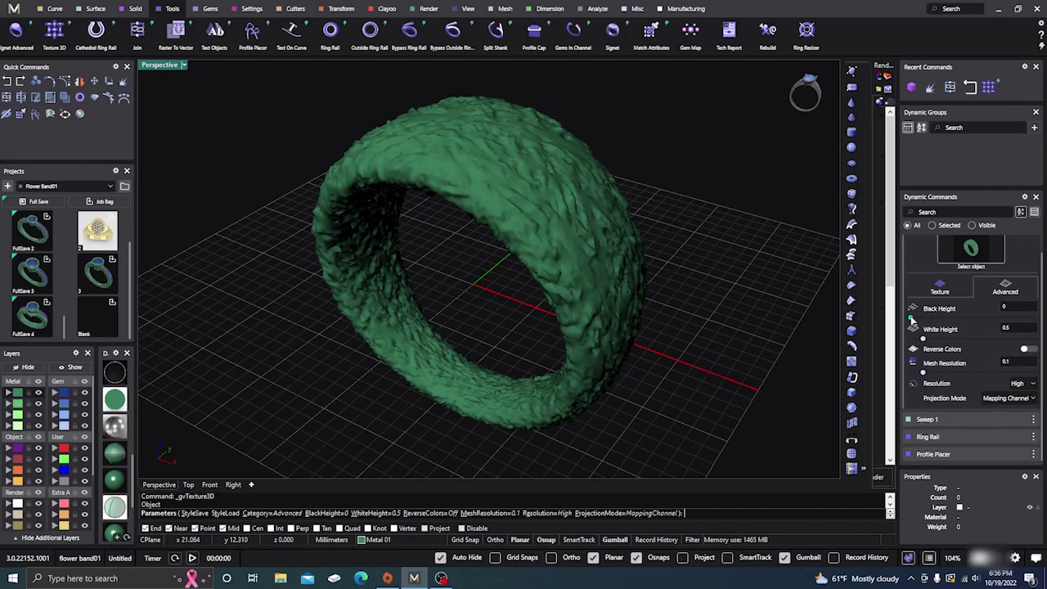
drag(916, 324, 946, 324)
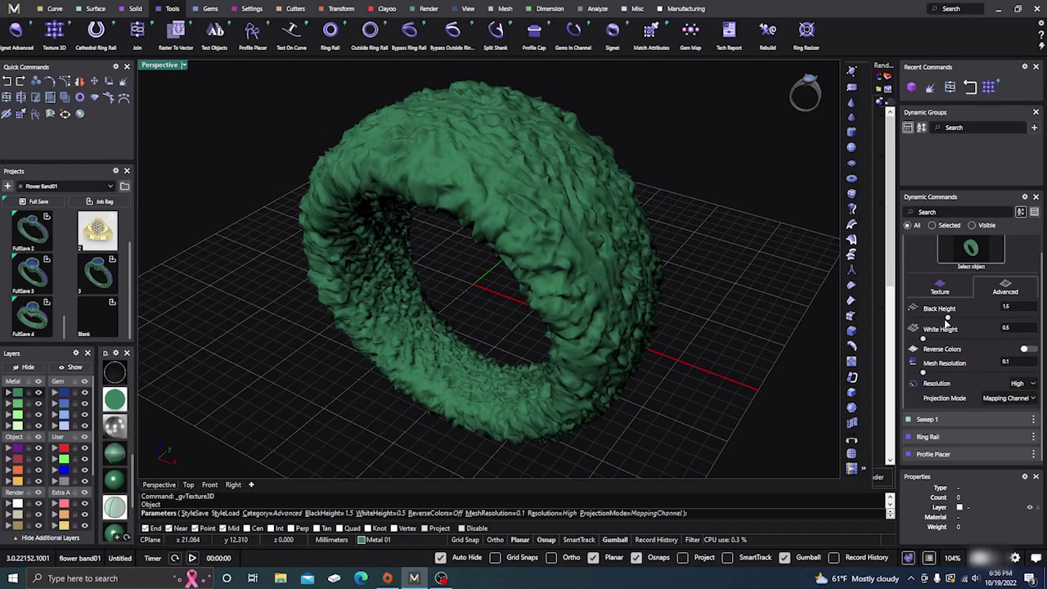
drag(949, 321, 973, 320)
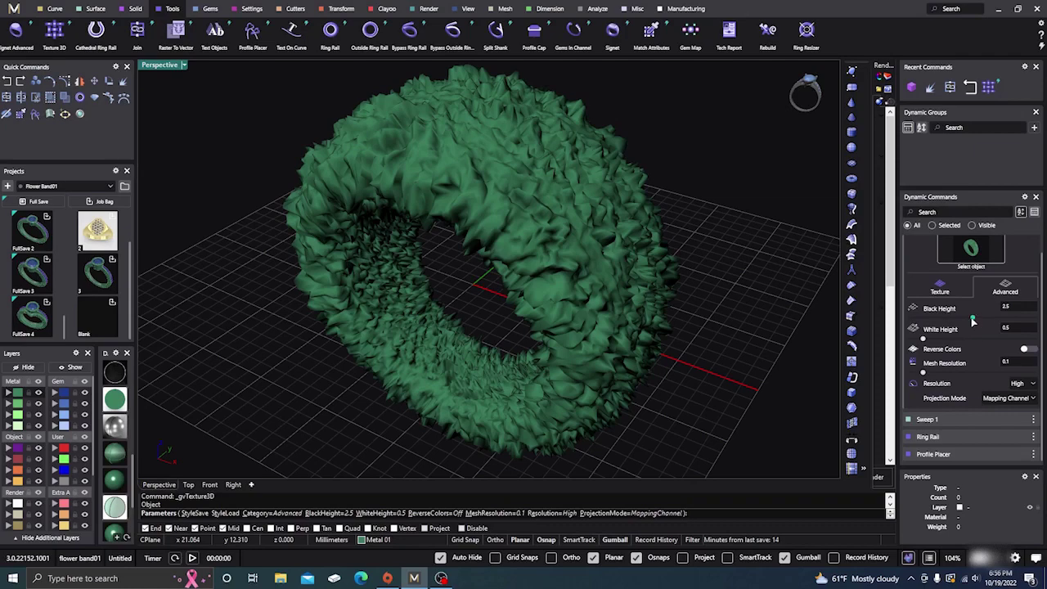
drag(949, 321, 910, 321)
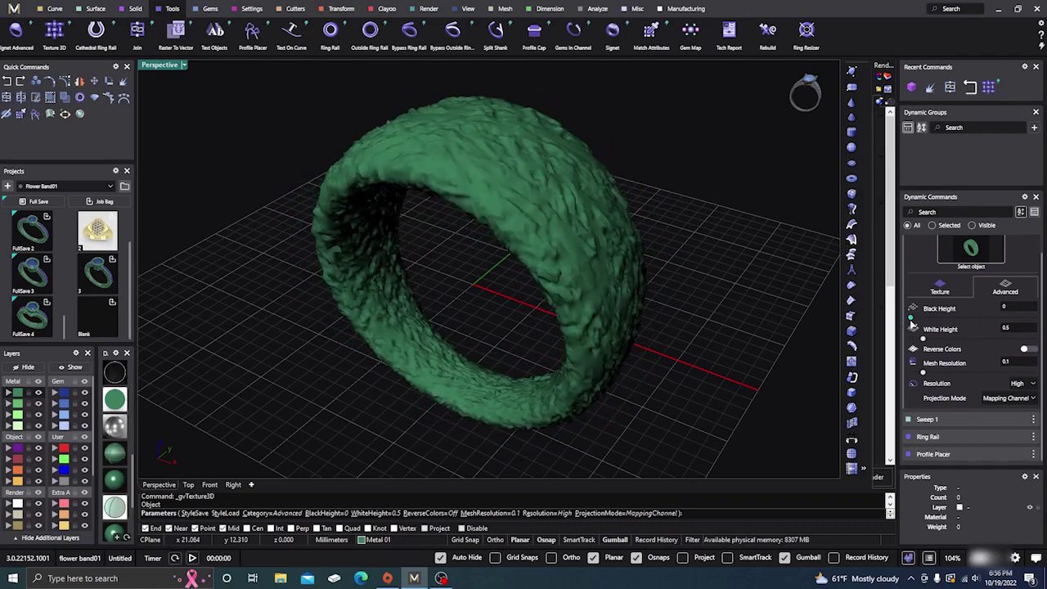
Try Reverse Colors and a Mesh Resolution of 0.2 on the texture, and restore colors off and 0.1
mouse_move(925, 339)
mouse_down()
mouse_move(966, 339)
mouse_move(918, 347)
mouse_move(929, 339)
mouse_up()
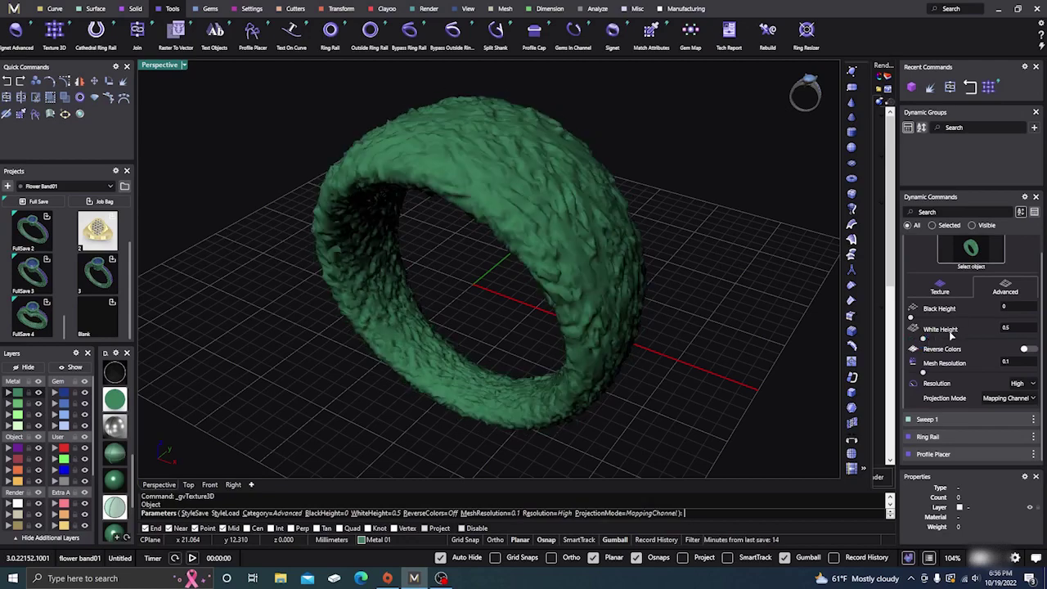
click(1029, 349)
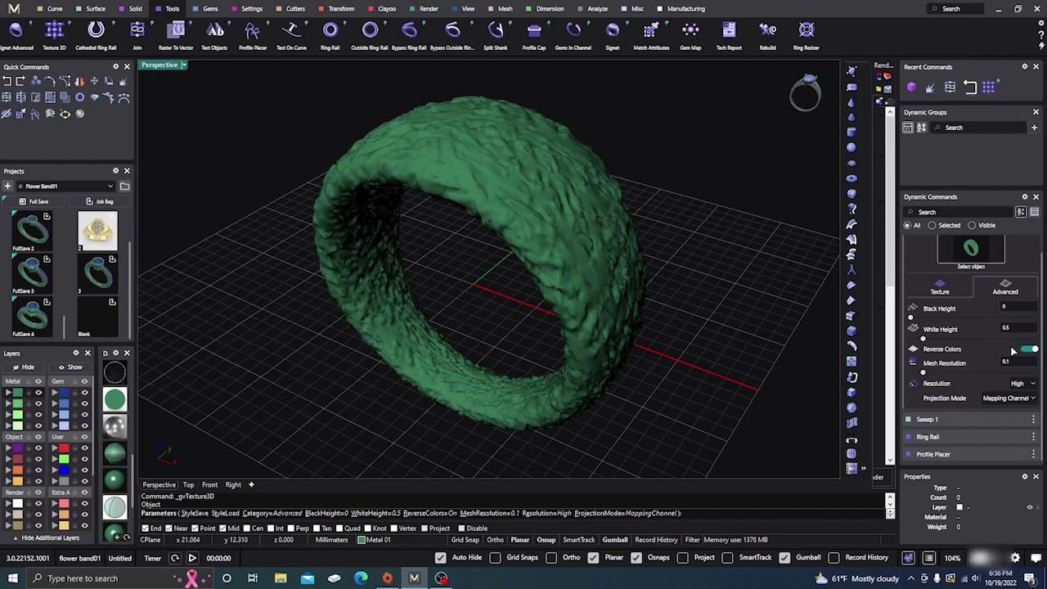
click(1029, 350)
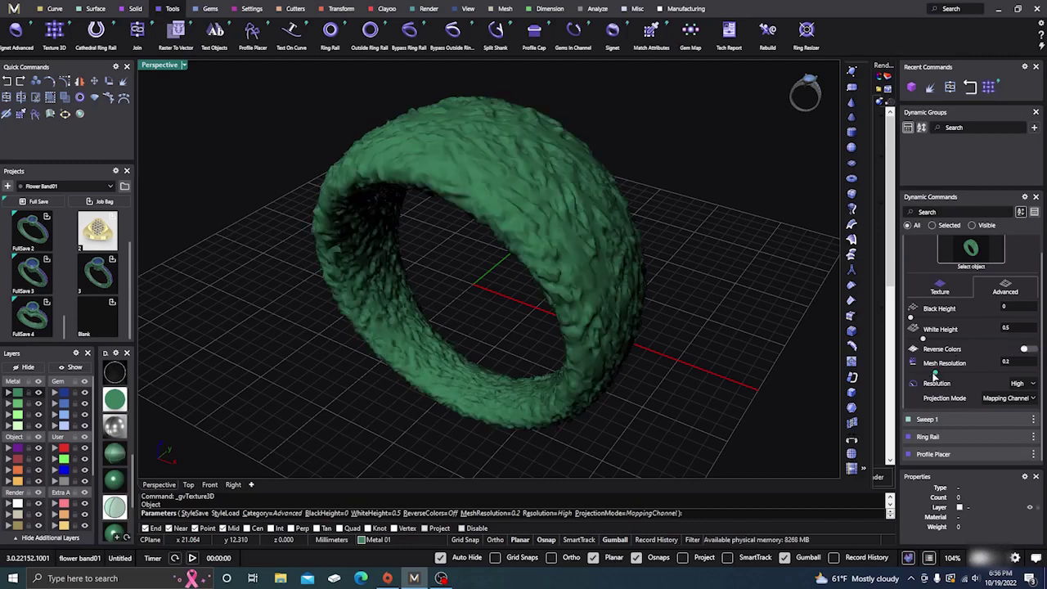
drag(935, 374, 930, 377)
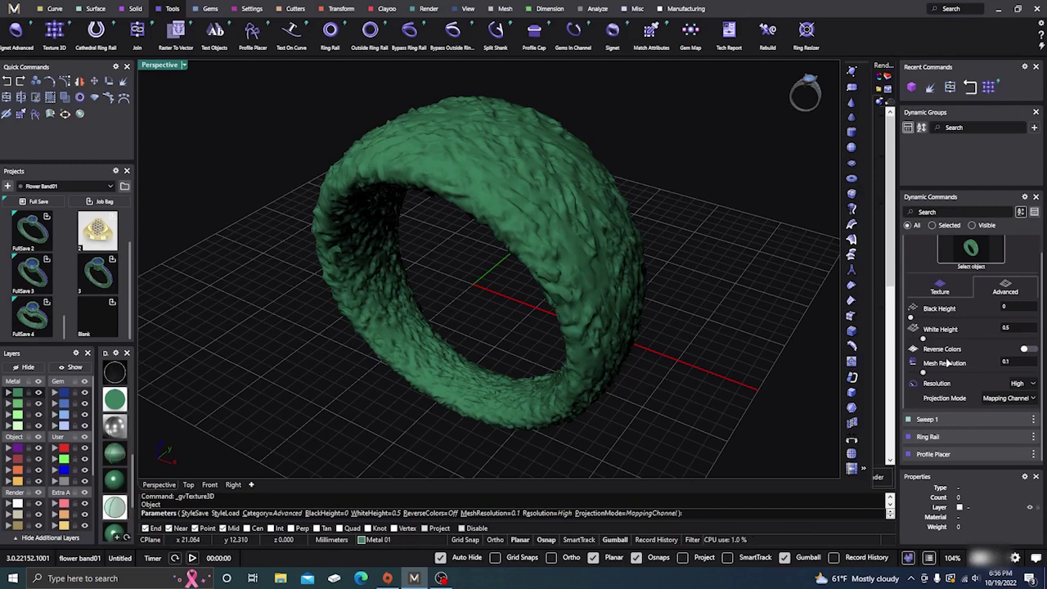
Try the Low resolution with Mesh Resolution 0.2 and White Height 1, and restore High, 0.1 and 0.5
right_drag(696, 294, 718, 257)
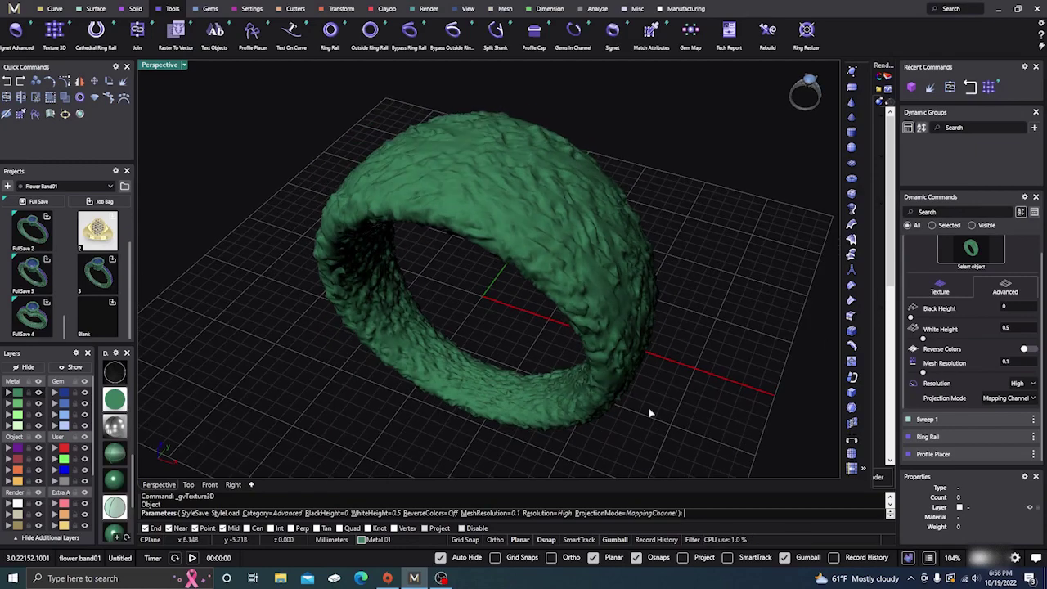
scroll(669, 323, down, 2)
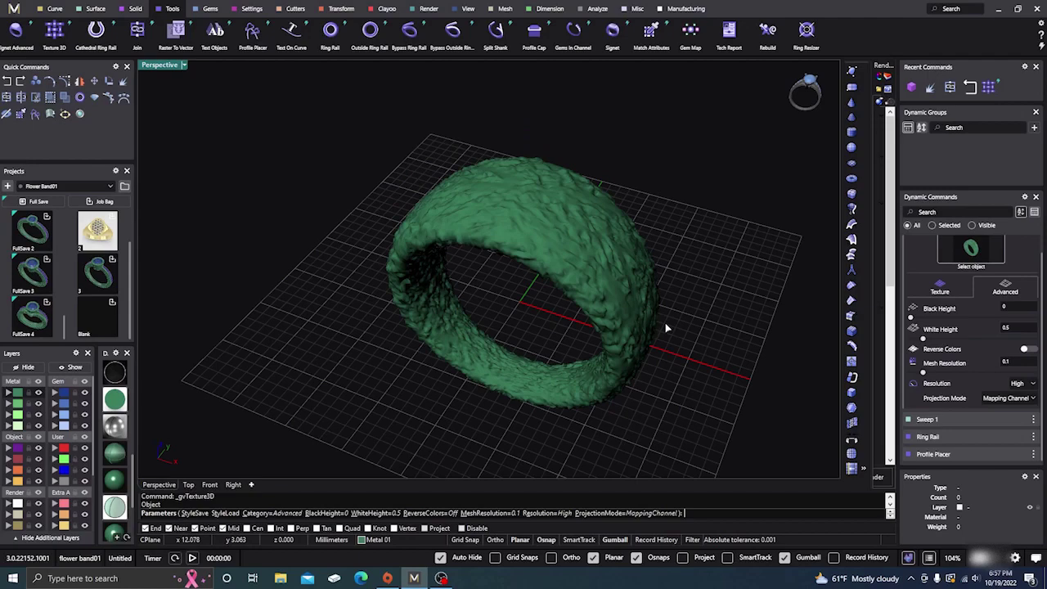
right_drag(666, 328, 698, 341)
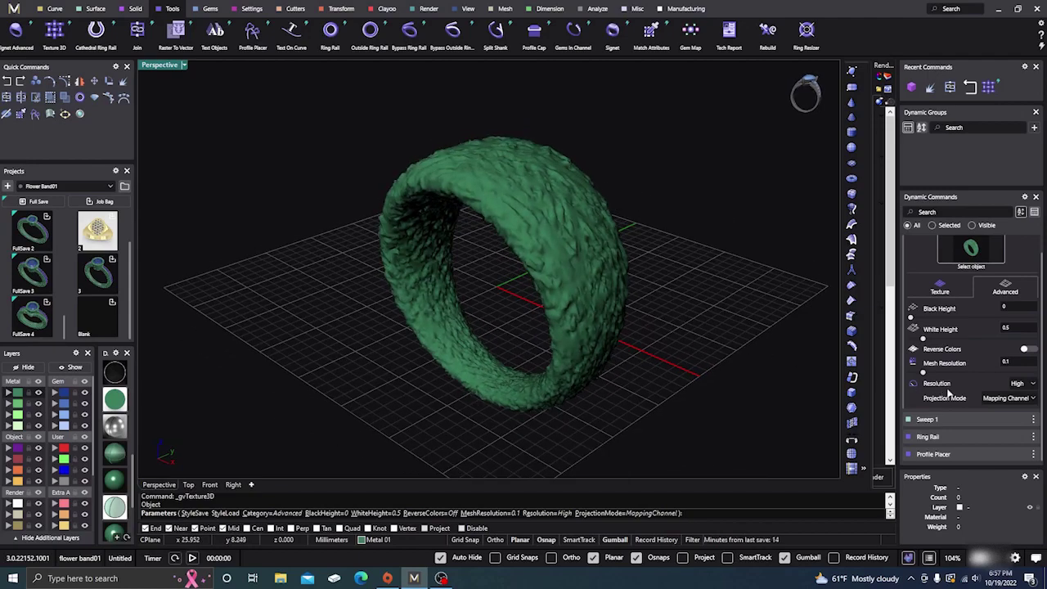
click(1025, 384)
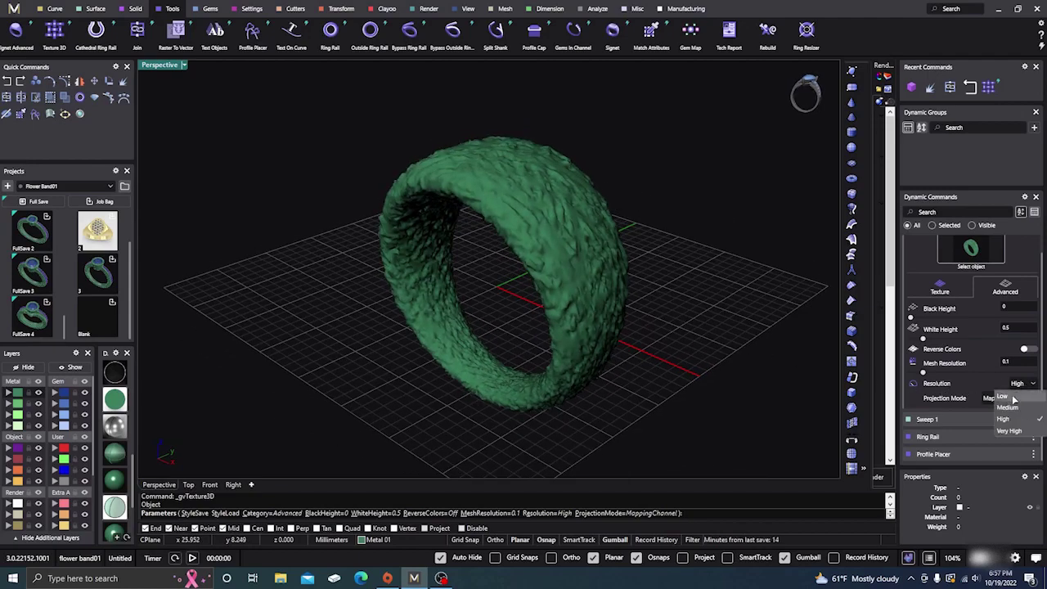
click(1012, 398)
right_drag(806, 368, 871, 352)
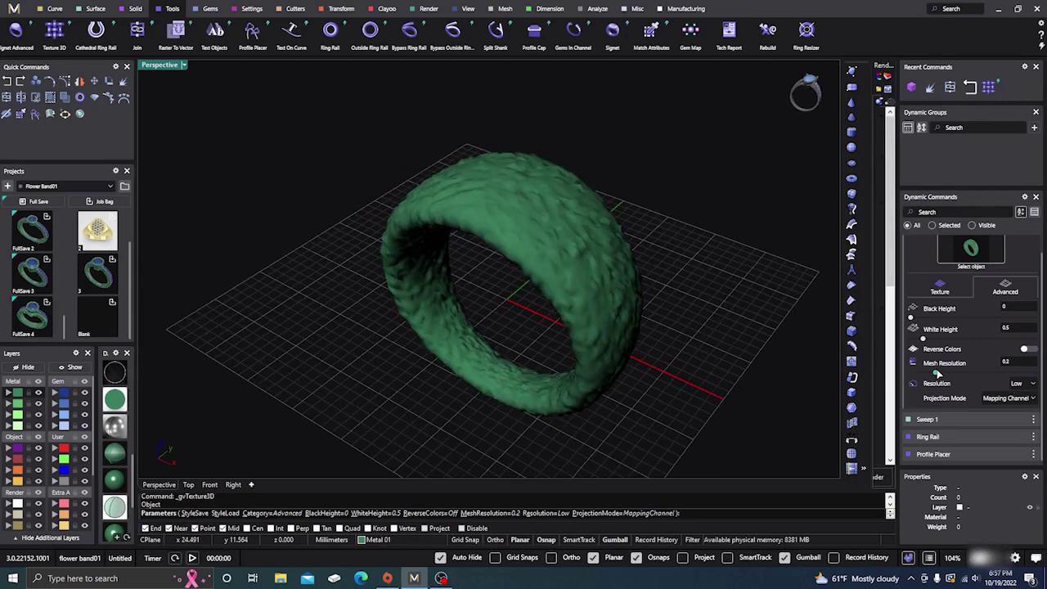
drag(937, 373, 927, 343)
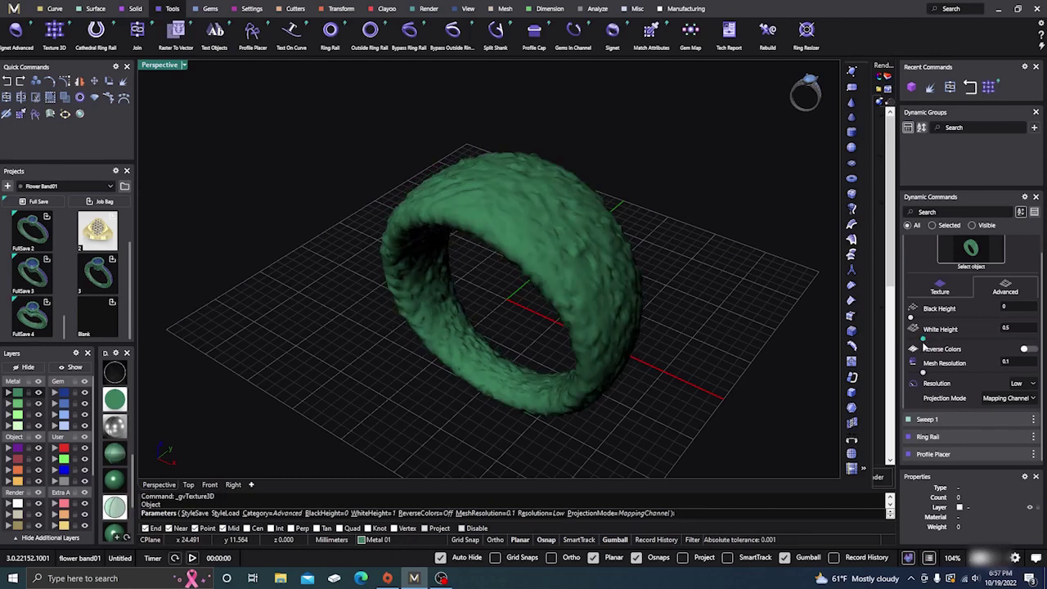
click(1029, 386)
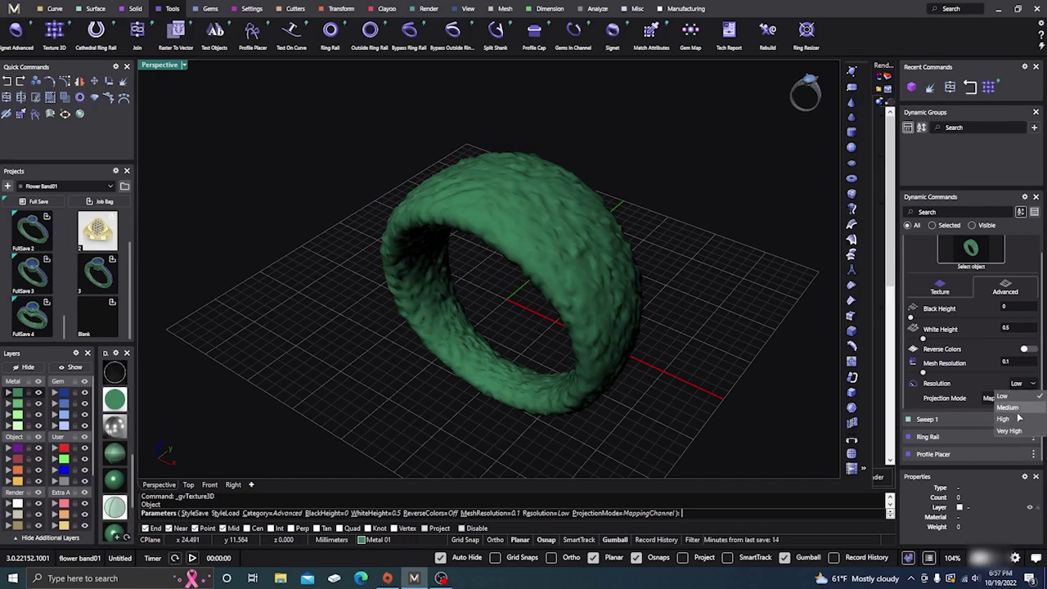
click(1018, 418)
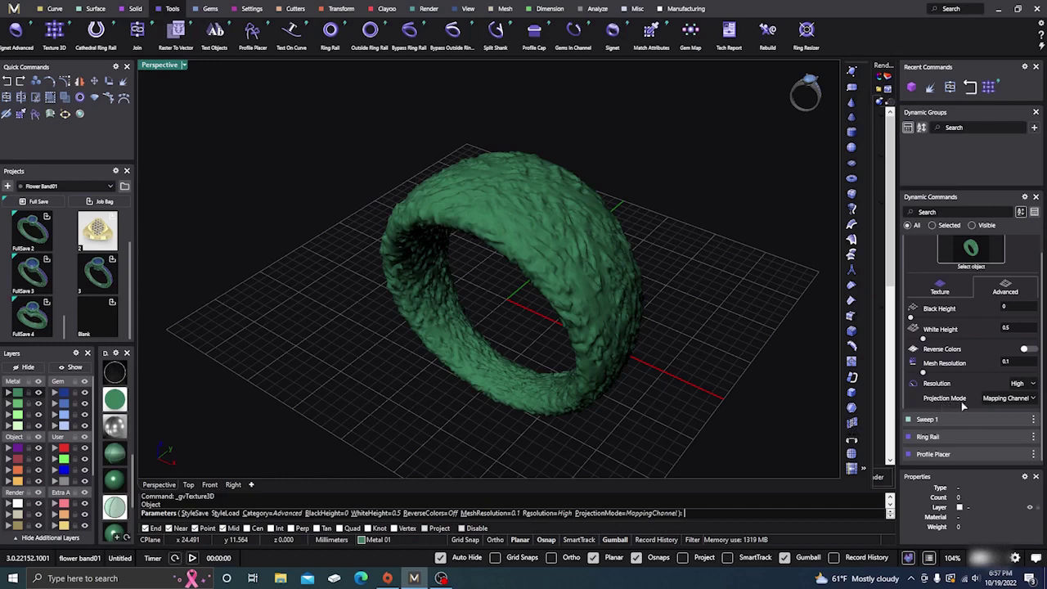
Try the WCS/OCS and WCS/OCS (box style) projection modes on the band's texture, and restore Mapping Channel
click(1029, 398)
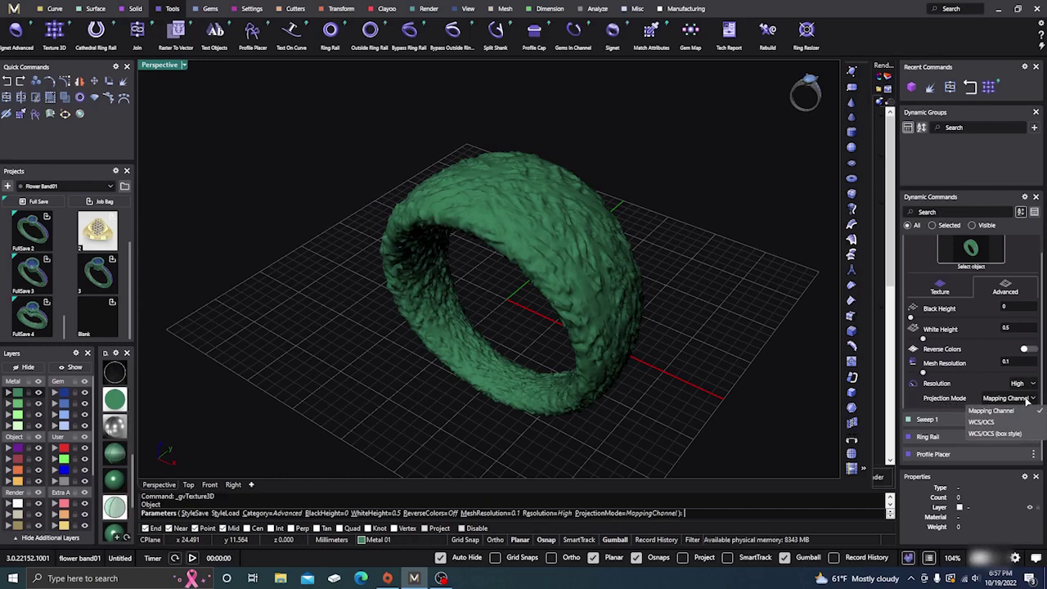
click(985, 422)
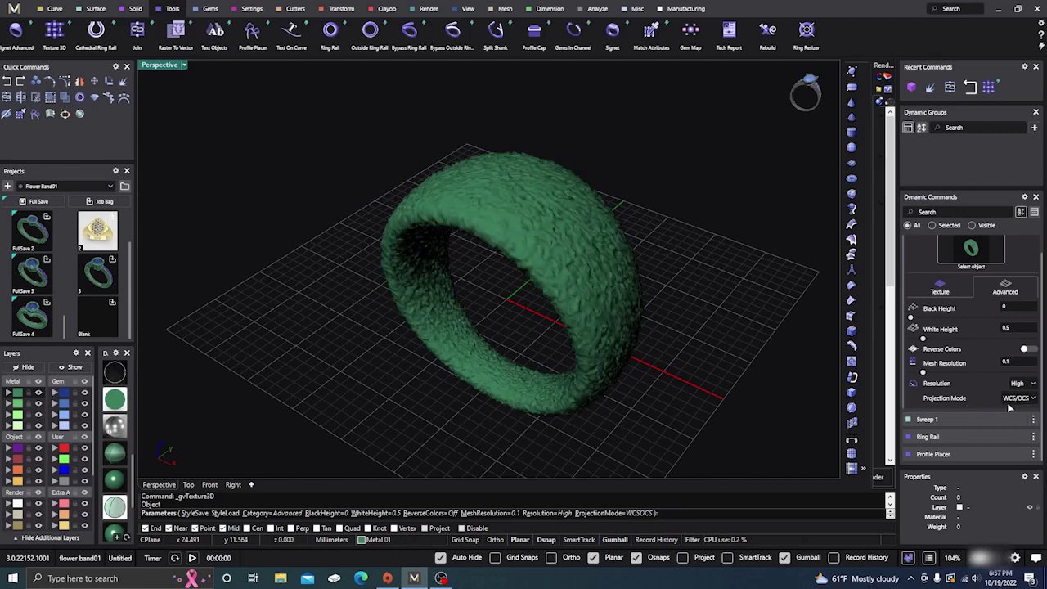
click(1018, 399)
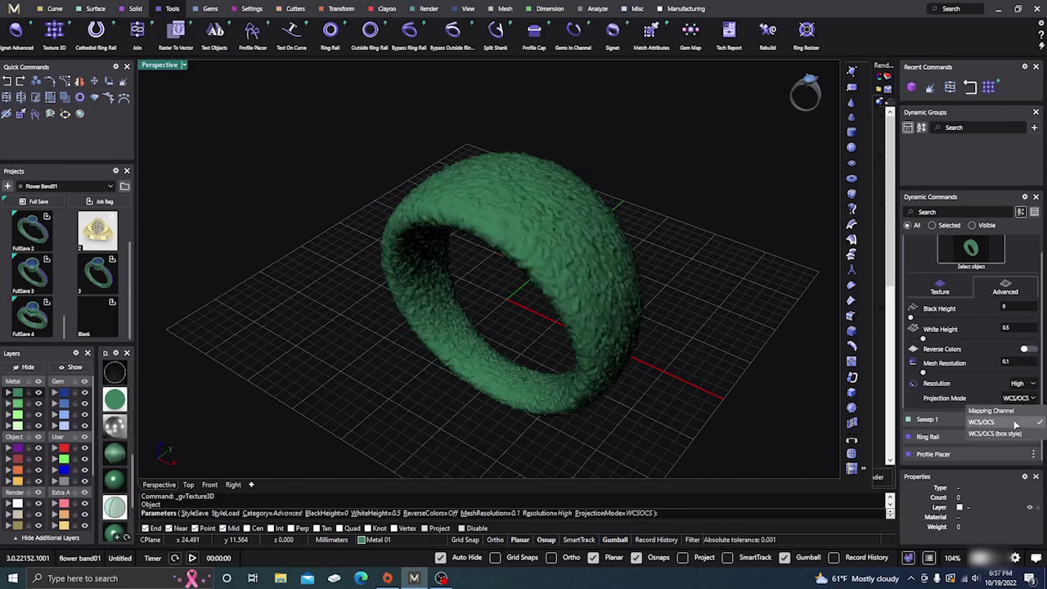
click(1015, 426)
click(1031, 398)
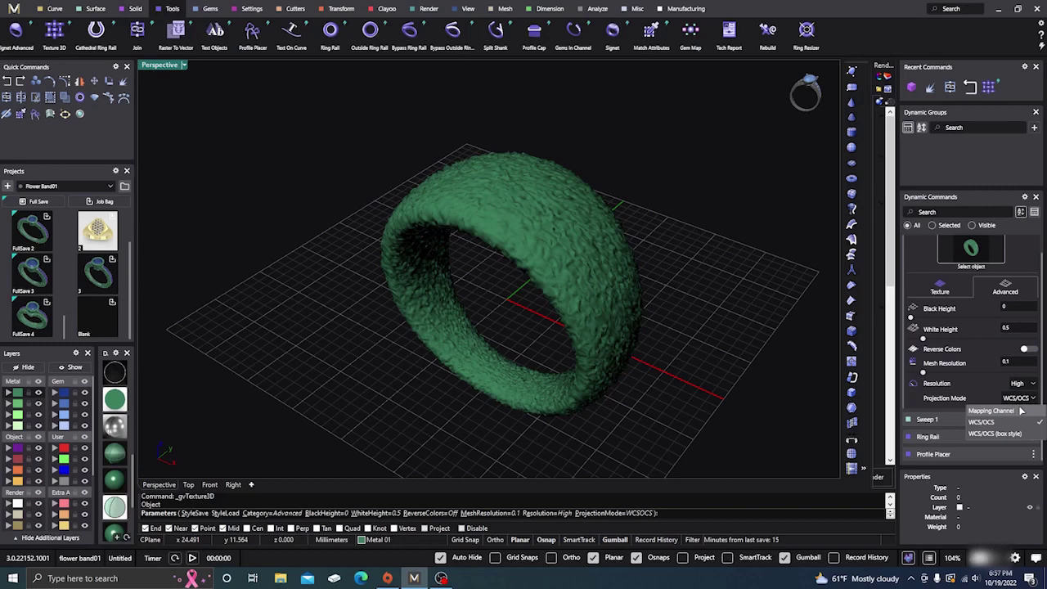
click(1006, 432)
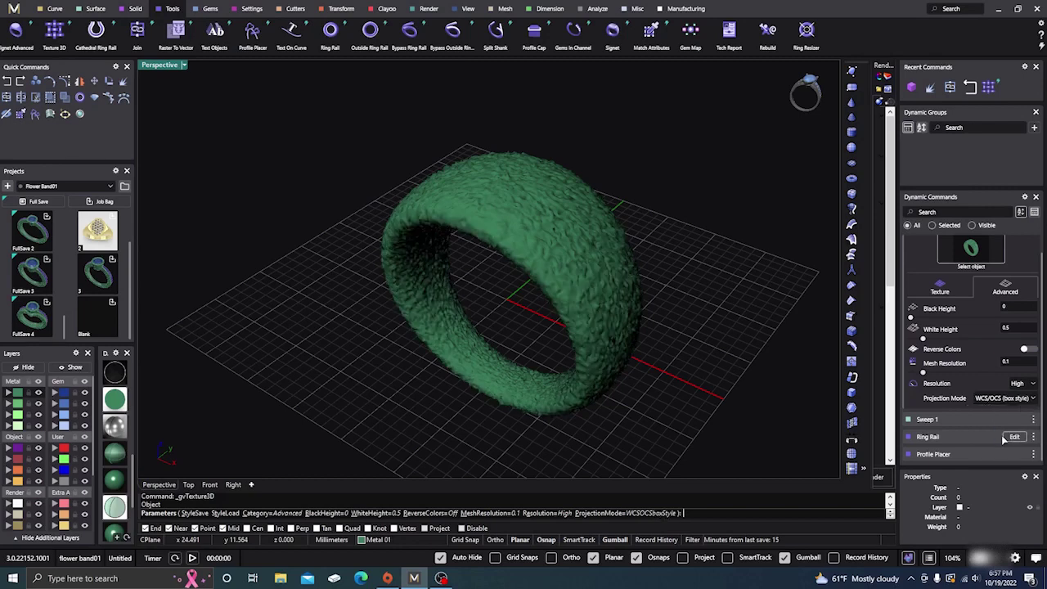
click(1003, 400)
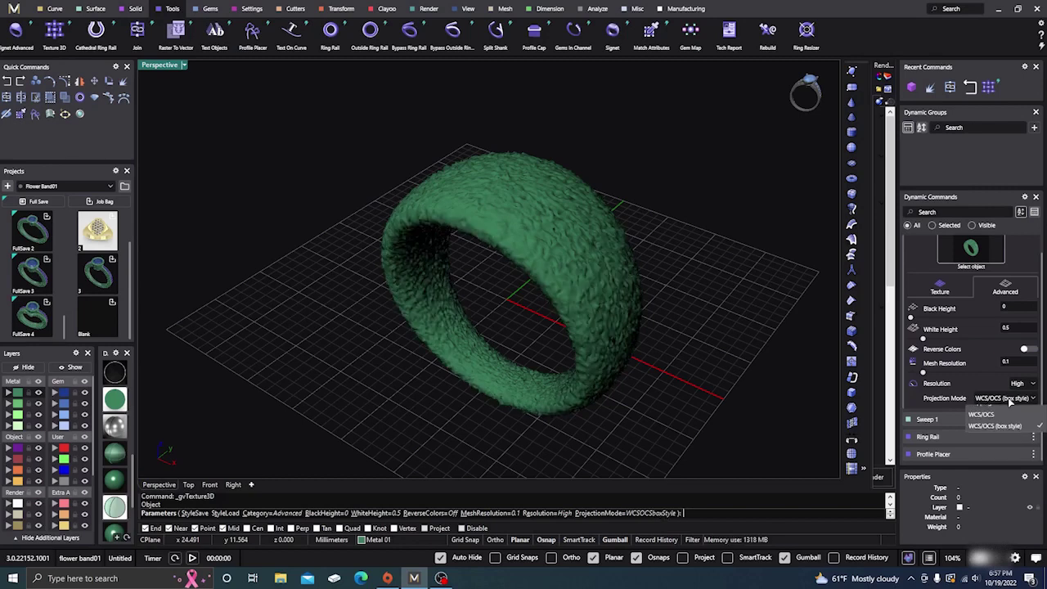
click(1000, 412)
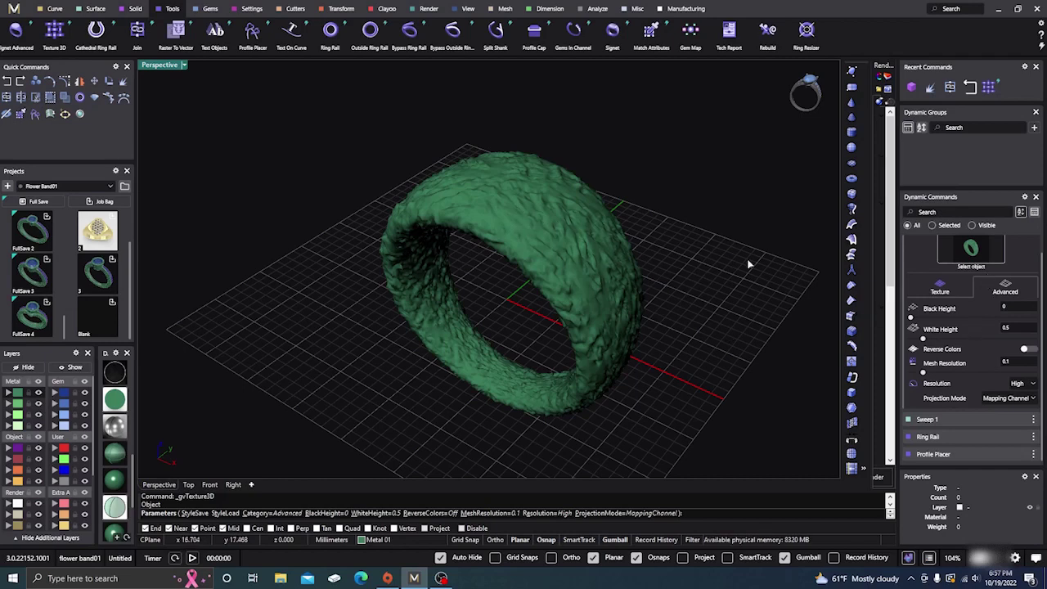
Inspect the textured band from several angles and discard the 3D texture
right_drag(323, 251, 385, 260)
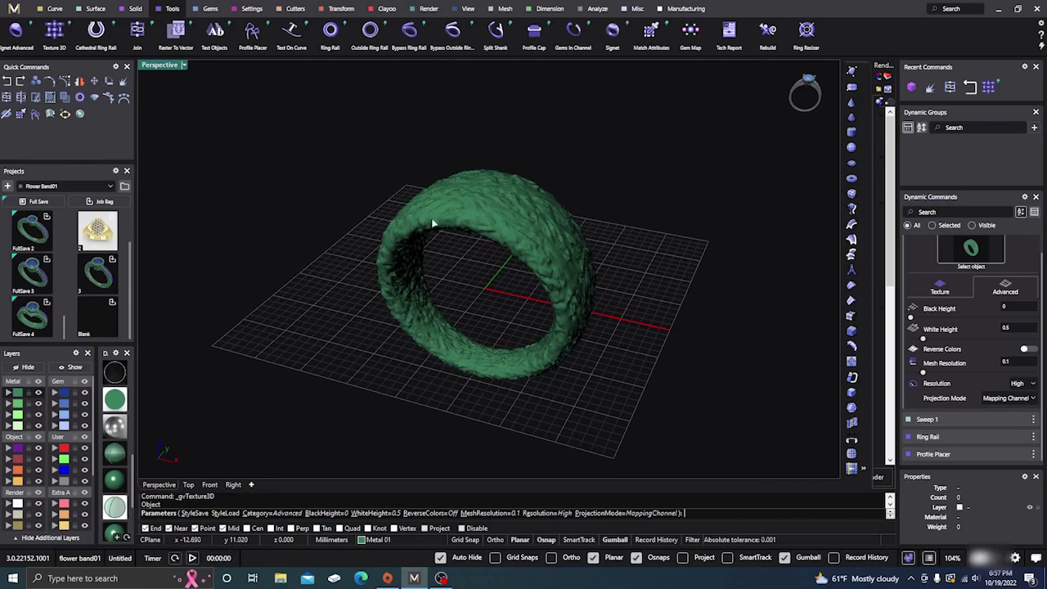
right_drag(434, 222, 398, 243)
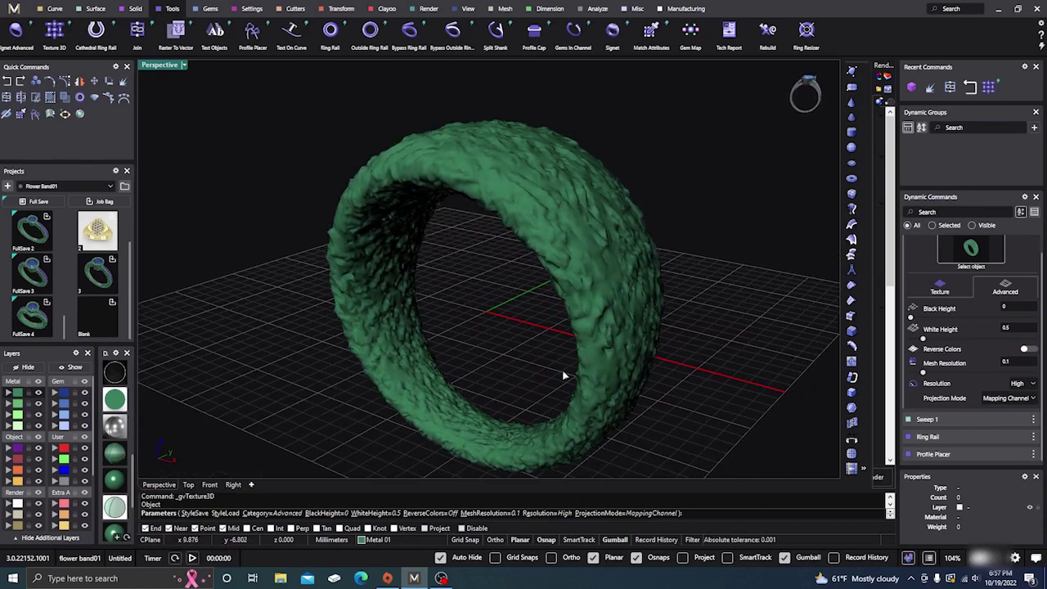
right_drag(553, 294, 511, 317)
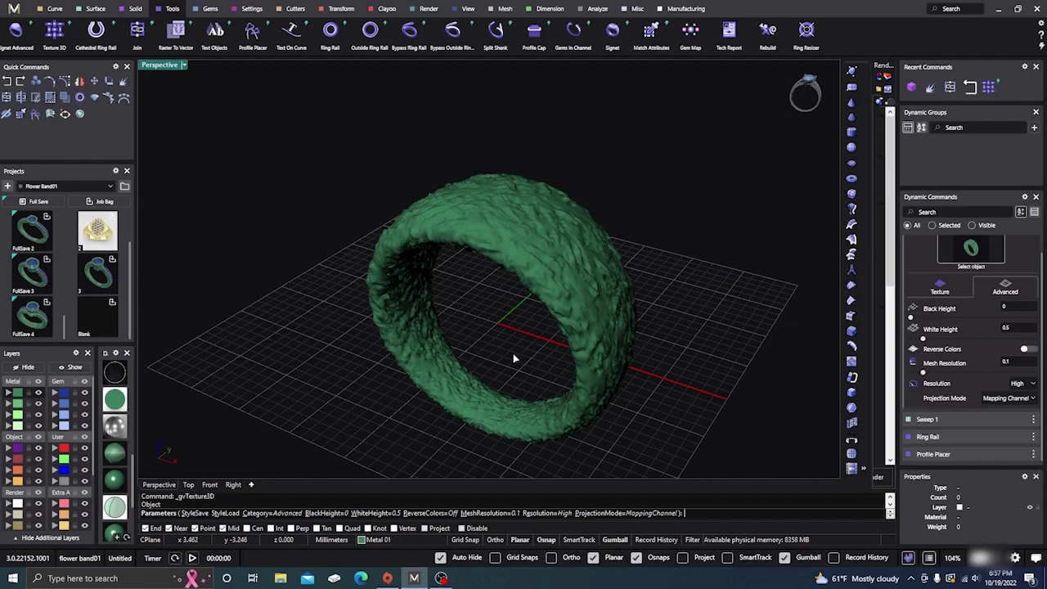
key(Escape)
right_drag(620, 327, 485, 273)
scroll(491, 271, up, 5)
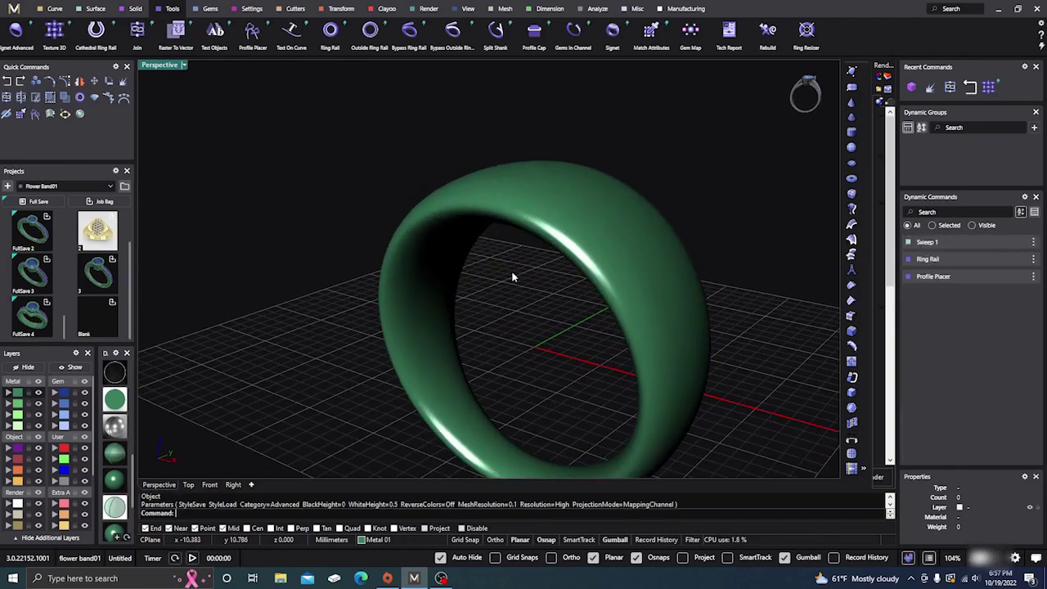
Switch the Perspective viewport to a shaded display mode that shows the band's isocurves
scroll(116, 448, up, 3)
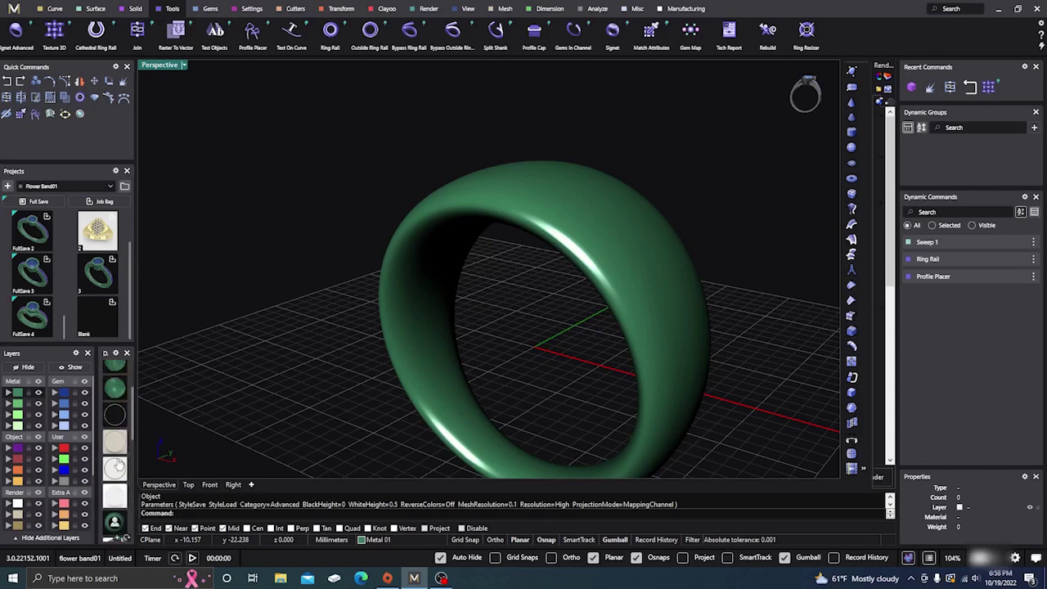
click(114, 425)
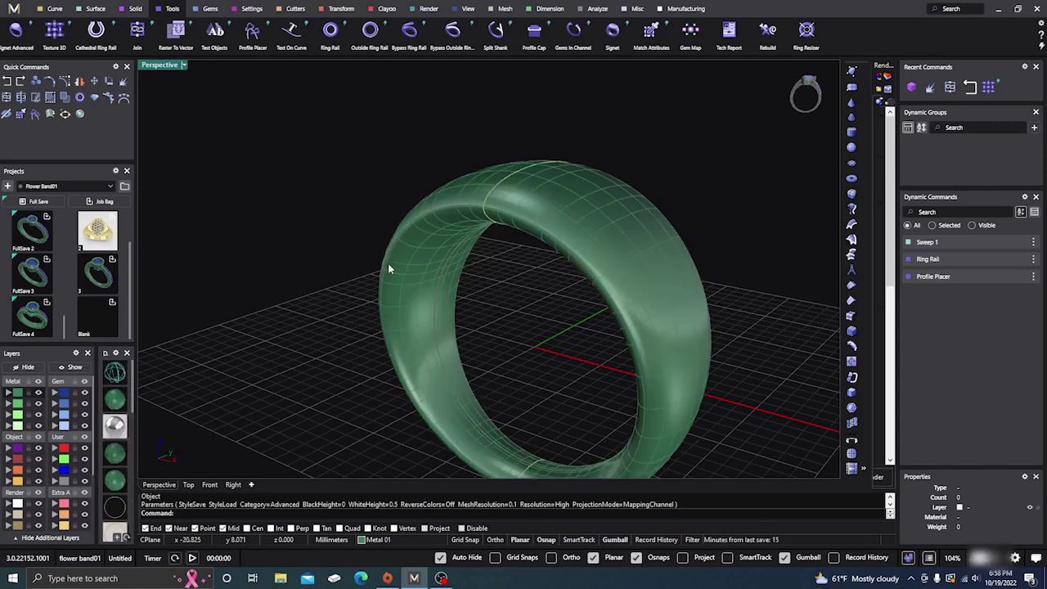
scroll(425, 303, down, 2)
right_drag(455, 318, 460, 311)
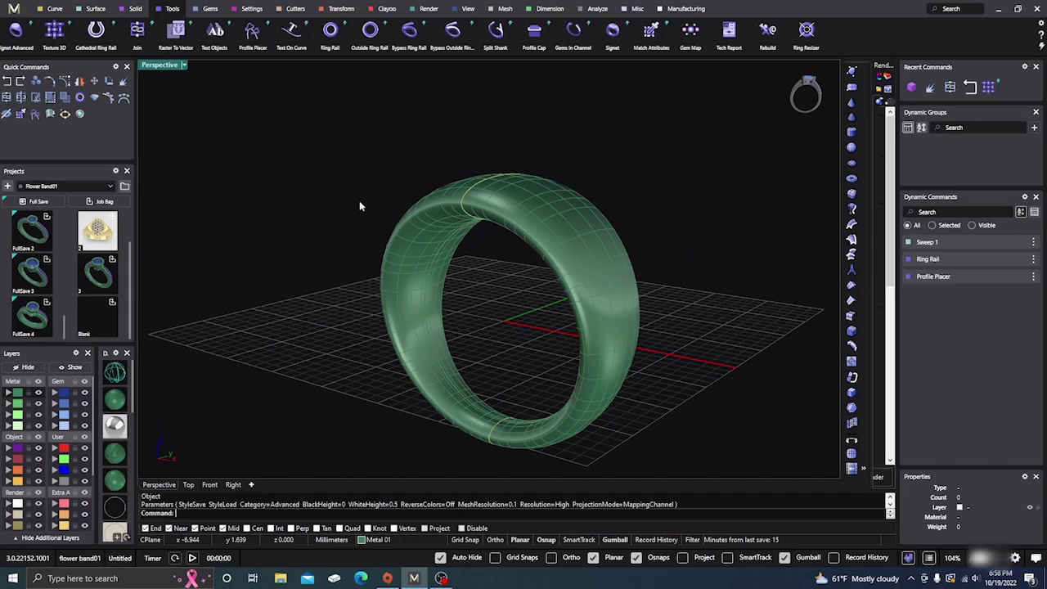
Try to extract the outer and inner faces of the closed-surface band with Extract Surface
click(54, 9)
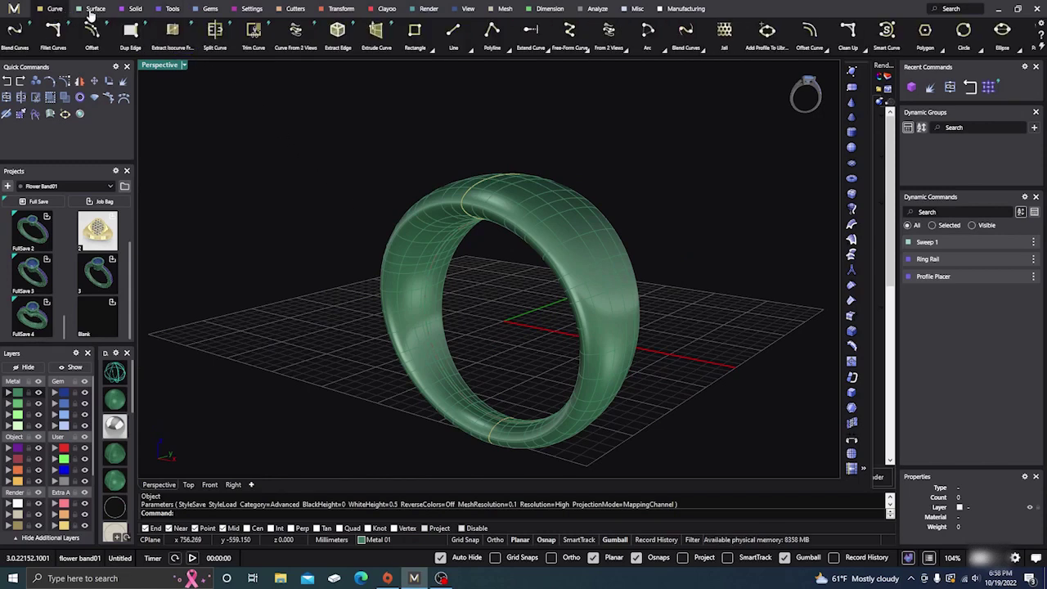
click(135, 9)
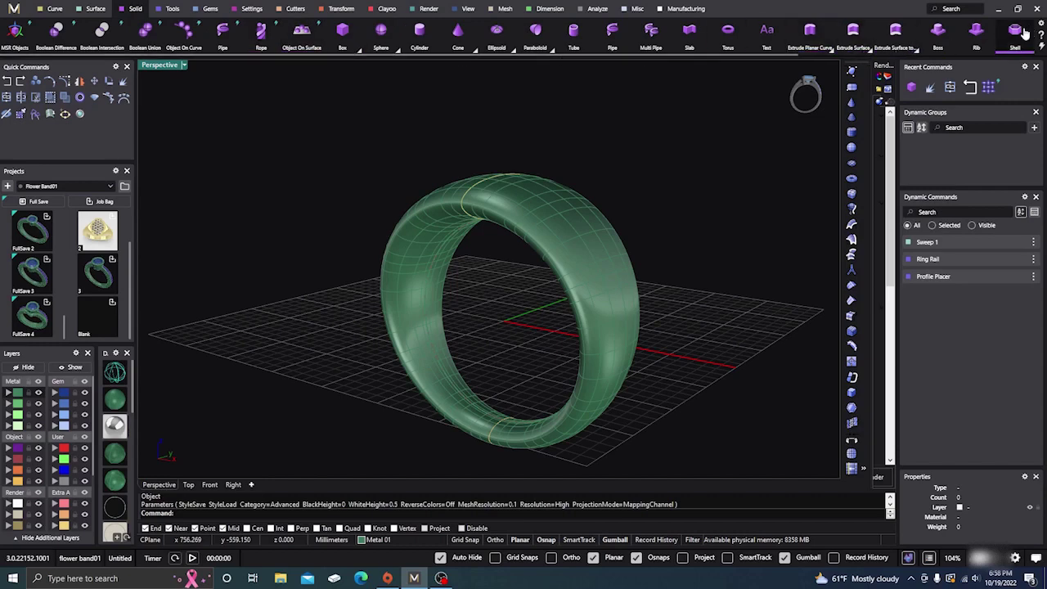
scroll(942, 53, down, 8)
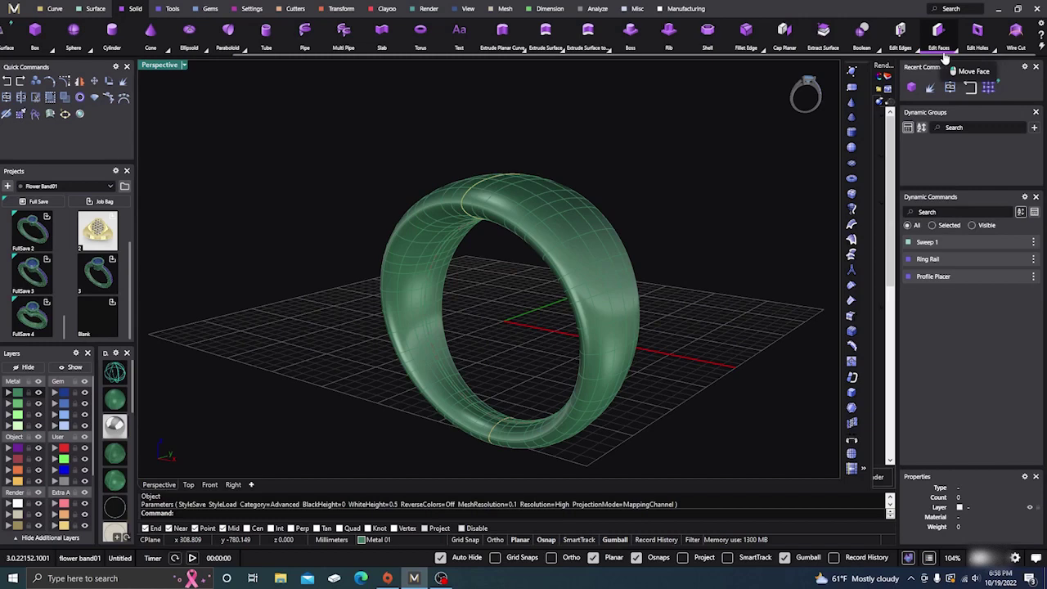
click(823, 39)
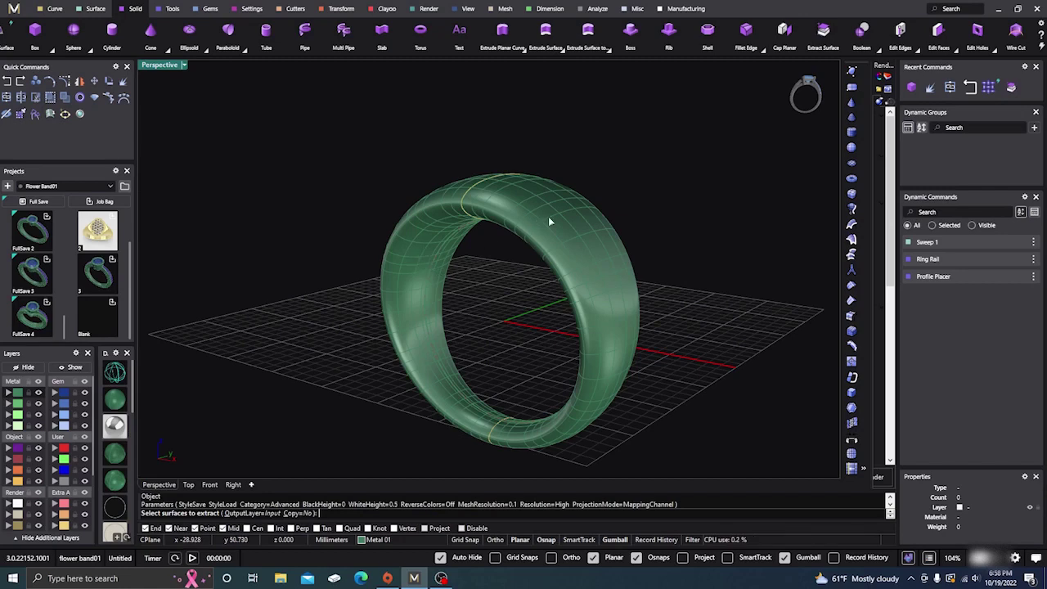
click(580, 248)
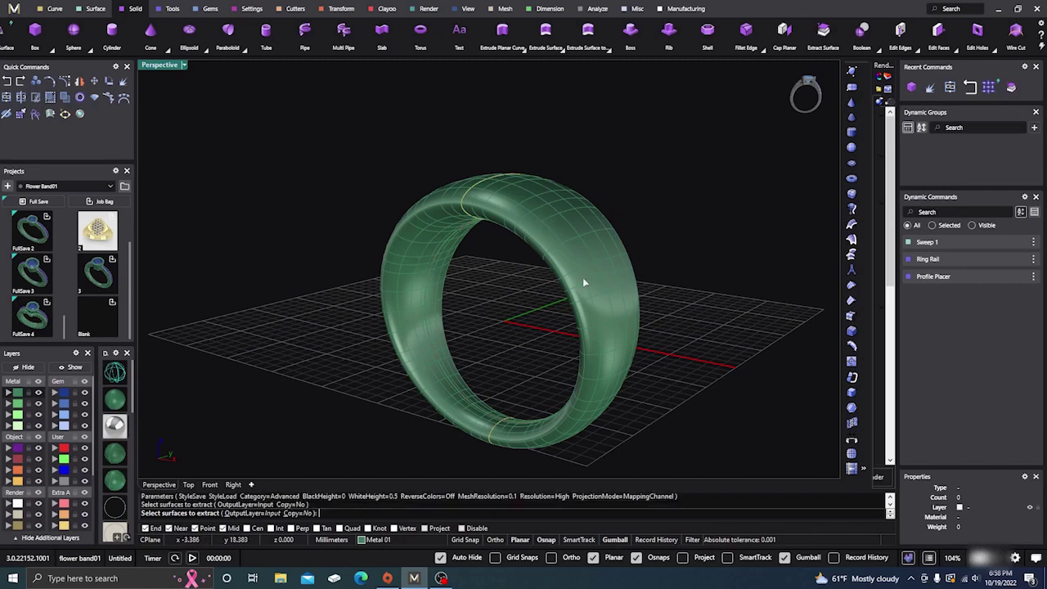
click(442, 280)
key(Escape)
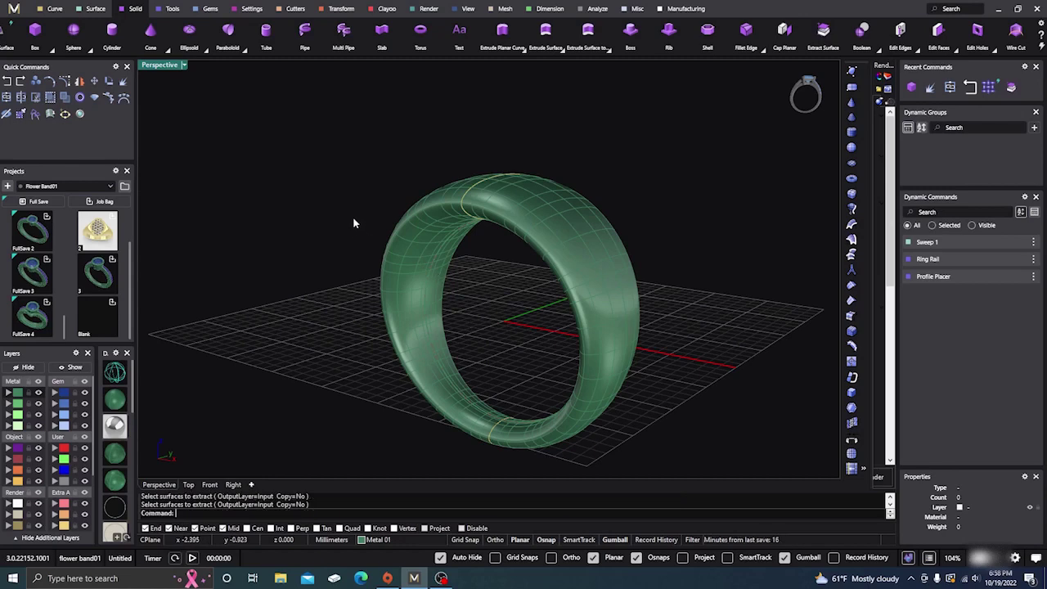
Extract an isocurve running around the band near its inner edge, at U 0.16, V 0.28 and angle 90
click(54, 11)
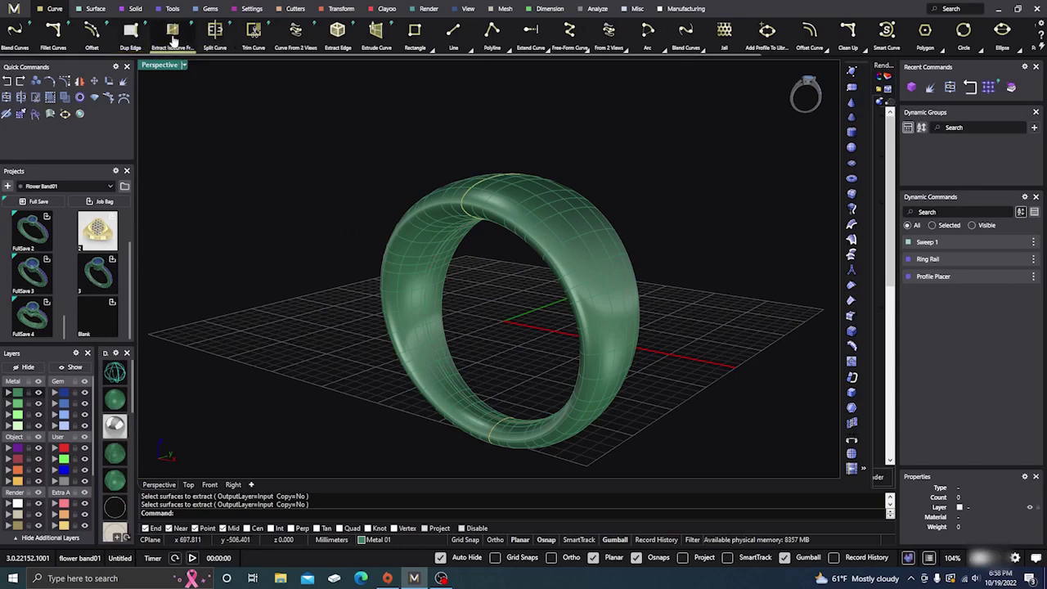
click(173, 34)
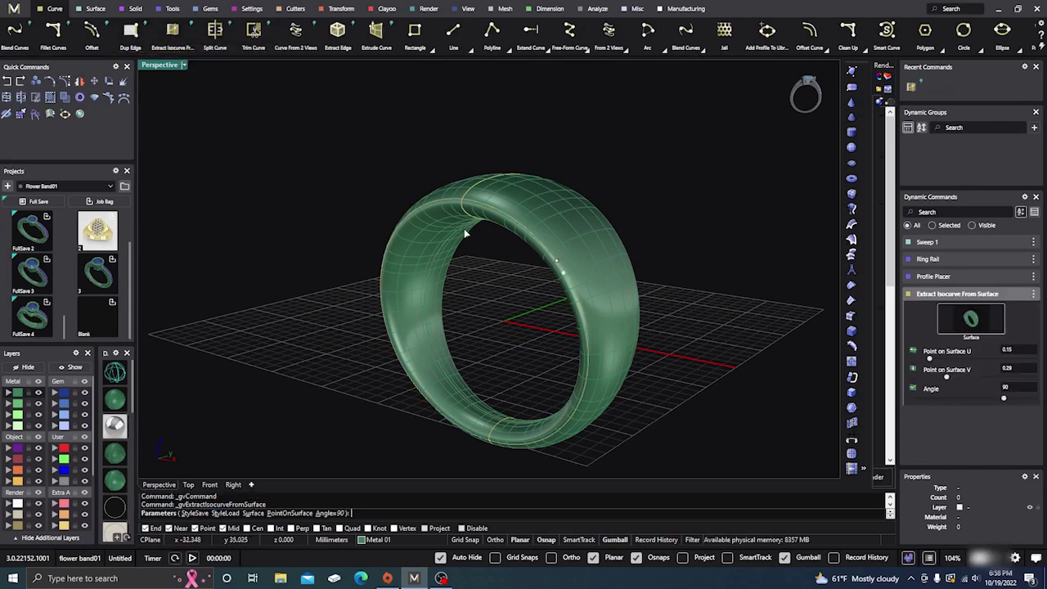
right_drag(498, 244, 498, 286)
scroll(565, 297, up, 3)
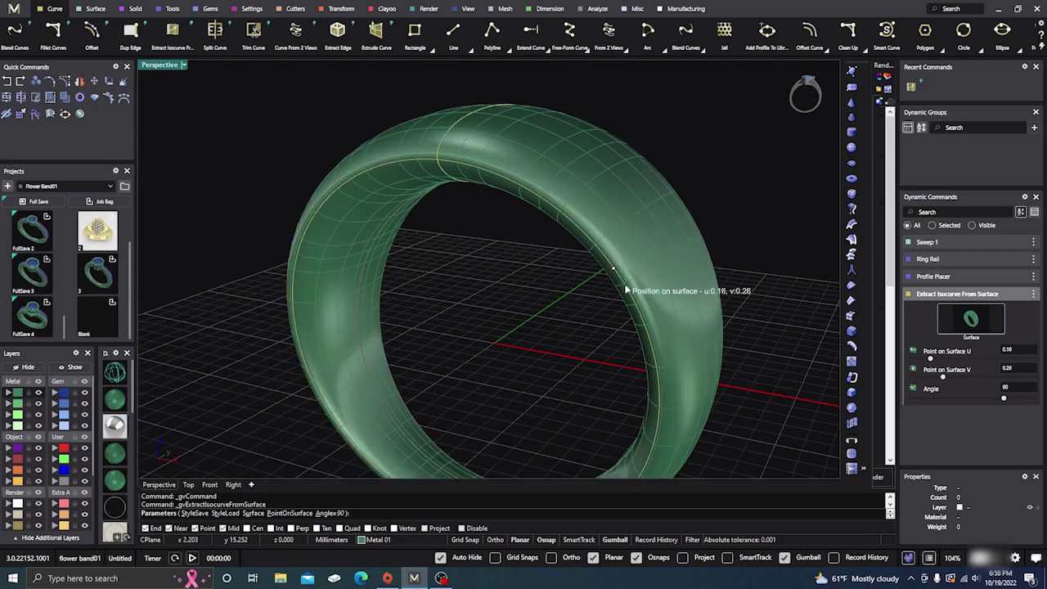
right_drag(489, 286, 476, 285)
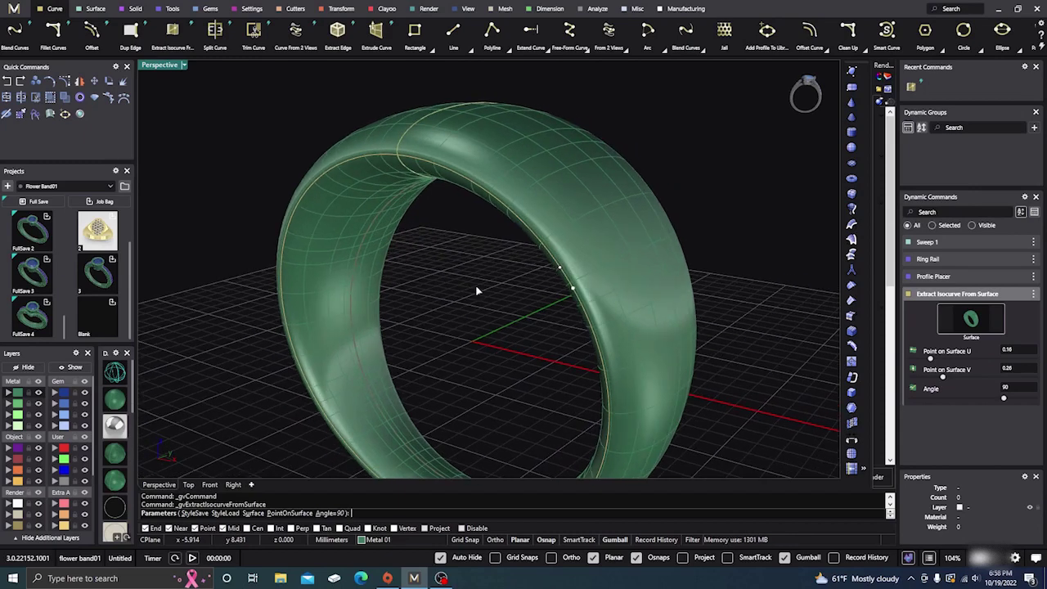
key(Return)
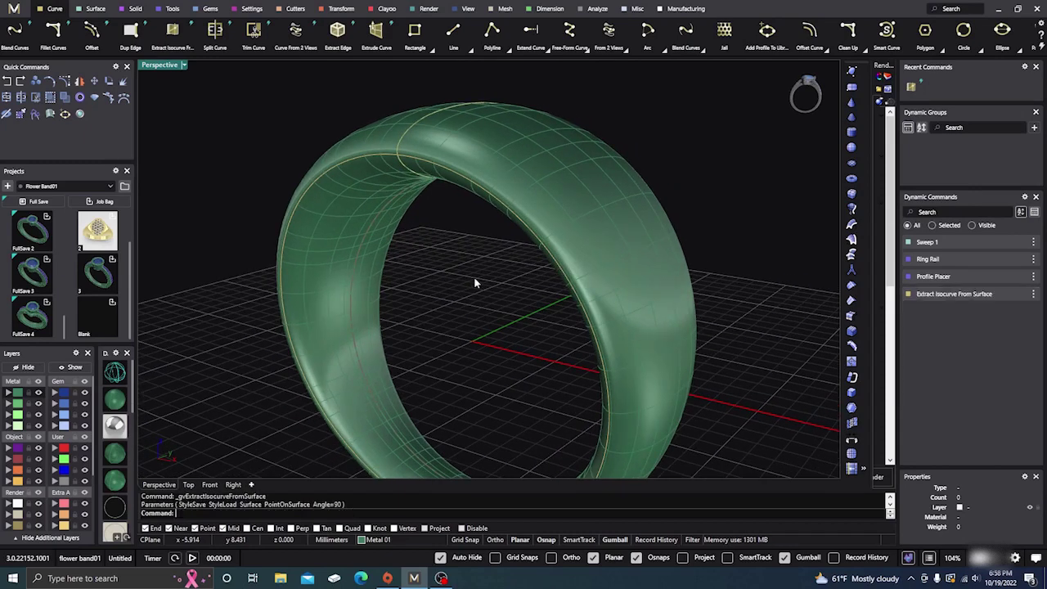
Mirror the extracted isocurve to the band's opposite side with X Mirror on and Y Mirror off
click(441, 169)
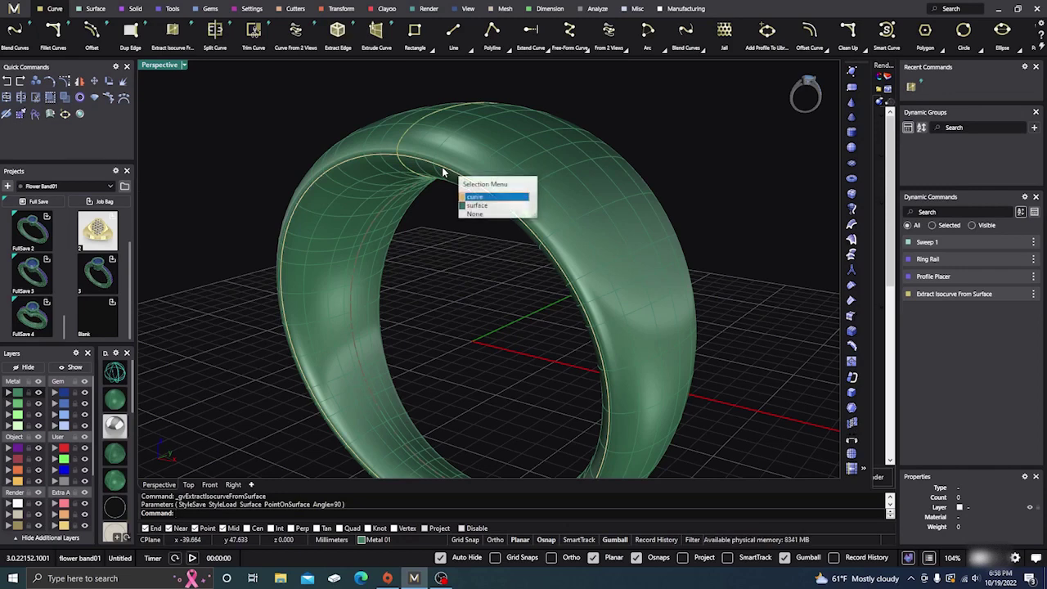
click(473, 198)
click(340, 10)
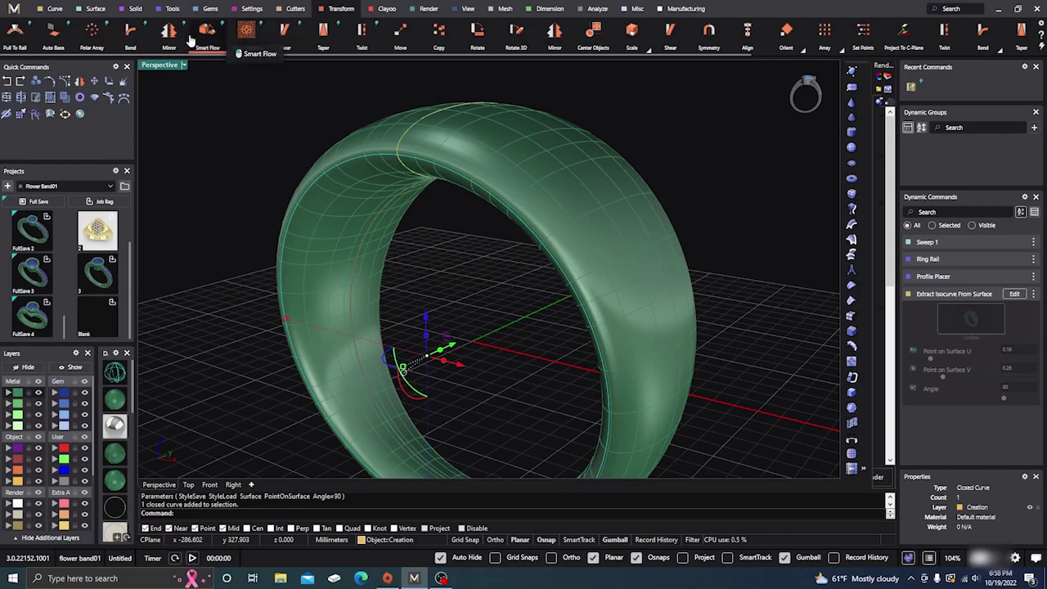
click(170, 35)
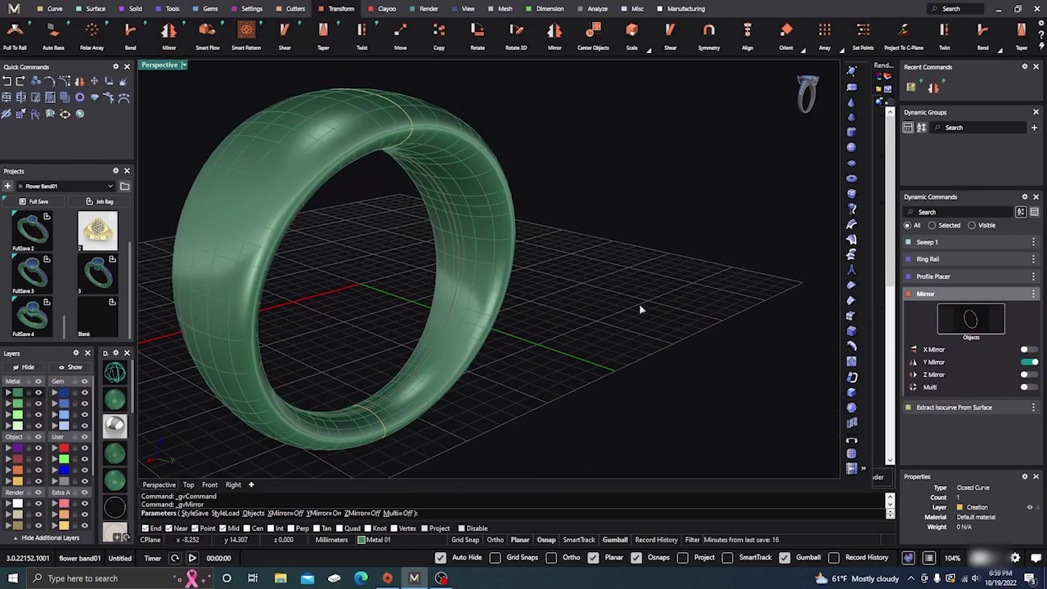
click(1025, 349)
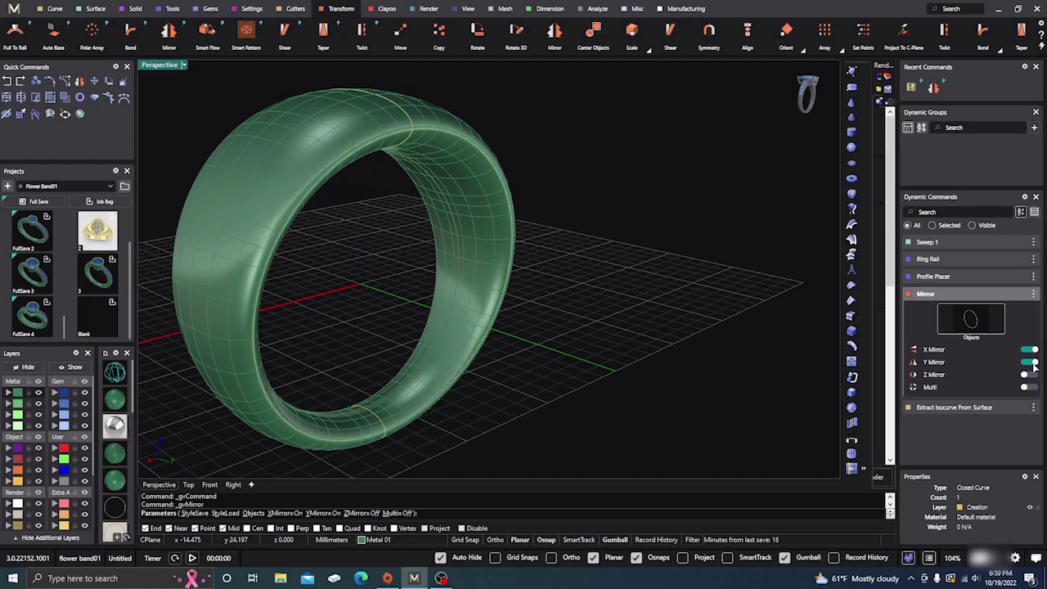
click(1032, 362)
right_drag(771, 346, 456, 311)
right_click(667, 296)
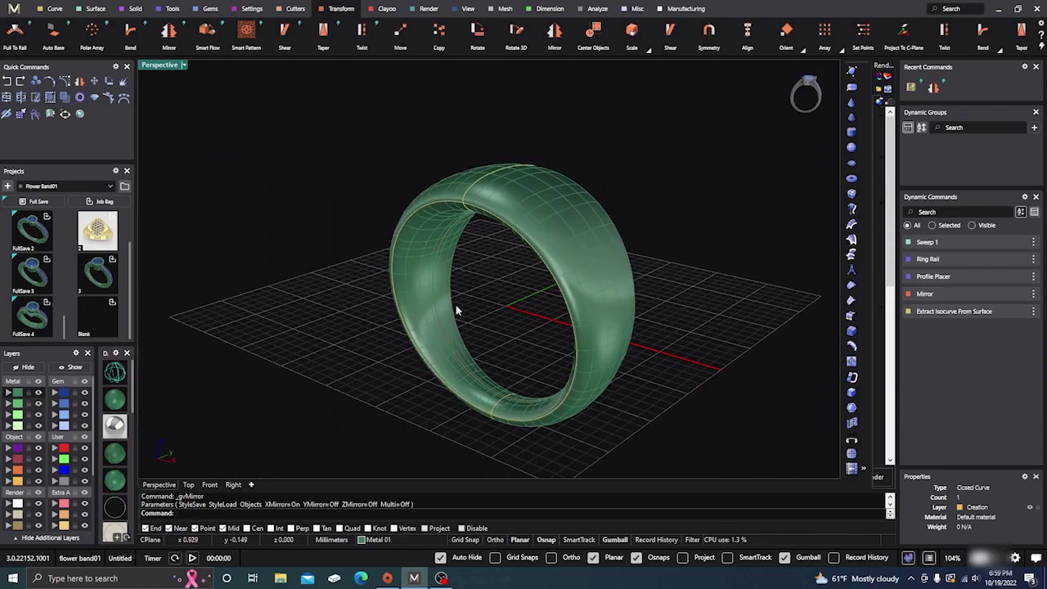
Split the band surface using both edge isocurves as cutting objects, and select the separated inner surface
scroll(451, 306, up, 4)
shift+click(405, 220)
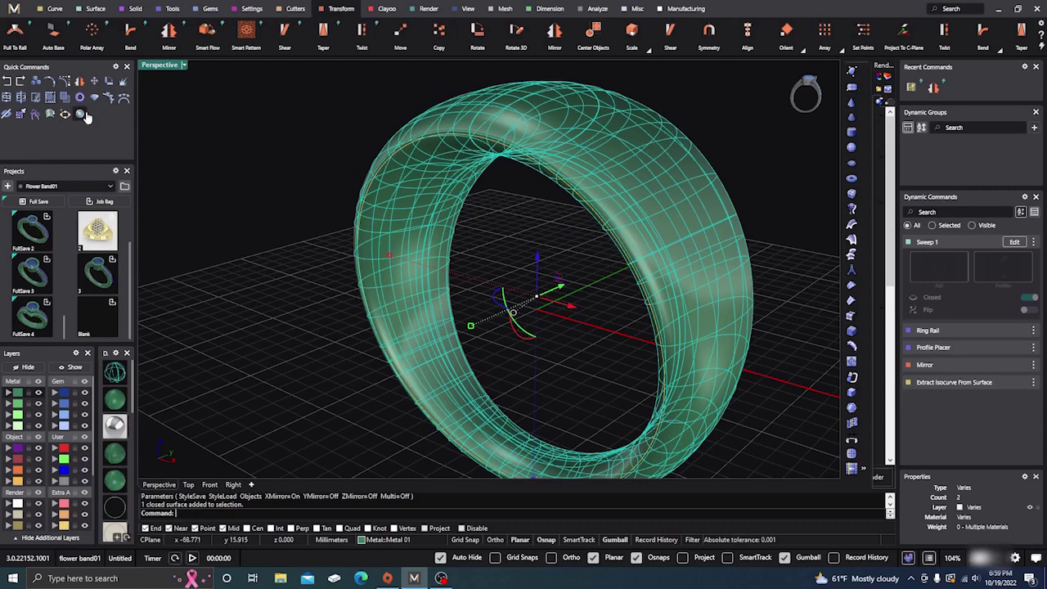
click(22, 97)
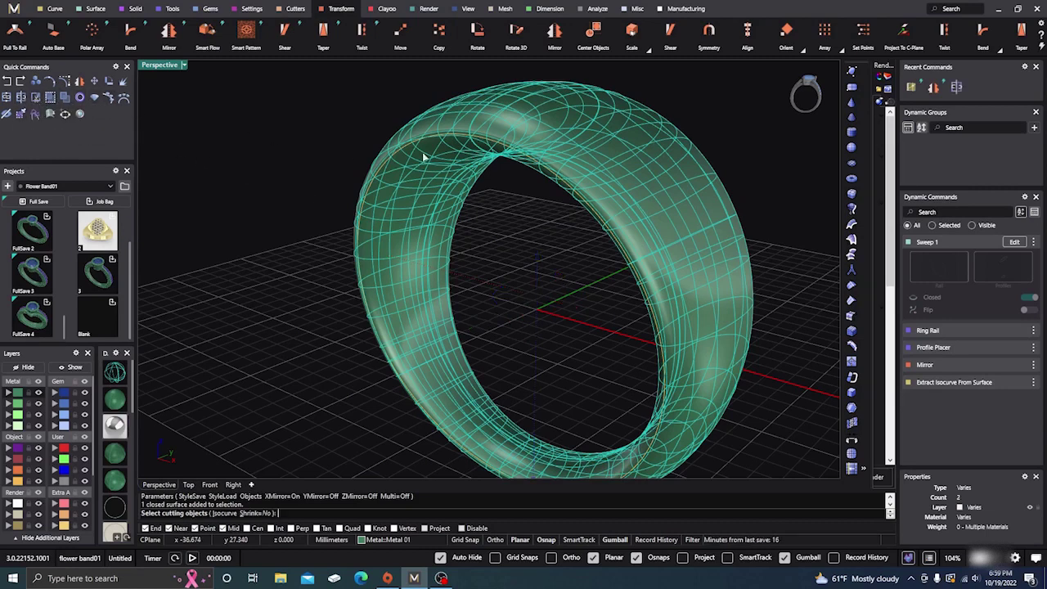
scroll(541, 249, down, 4)
right_drag(548, 284, 365, 264)
scroll(437, 195, up, 3)
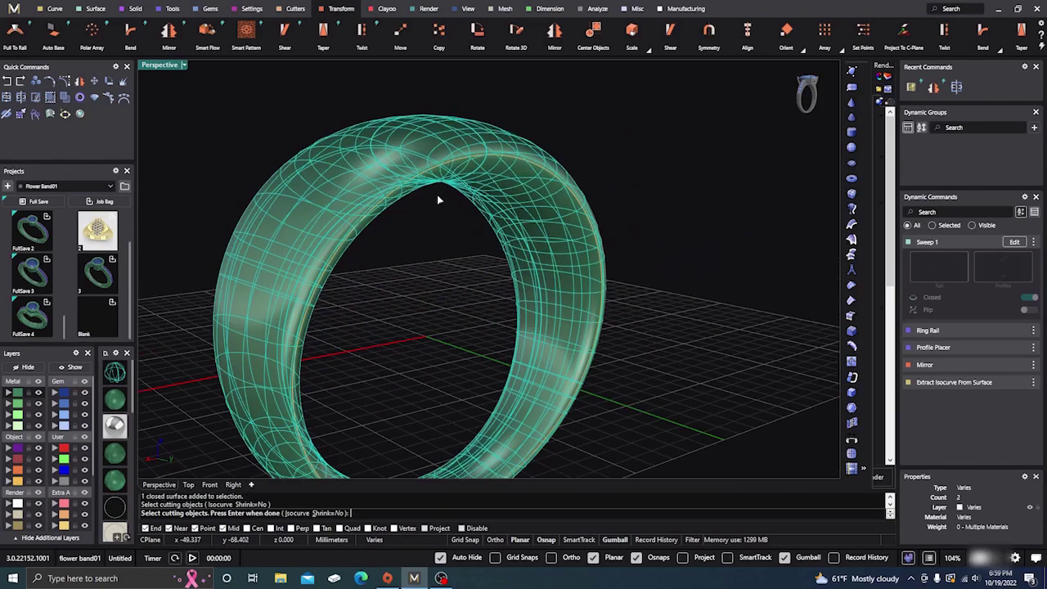
click(461, 158)
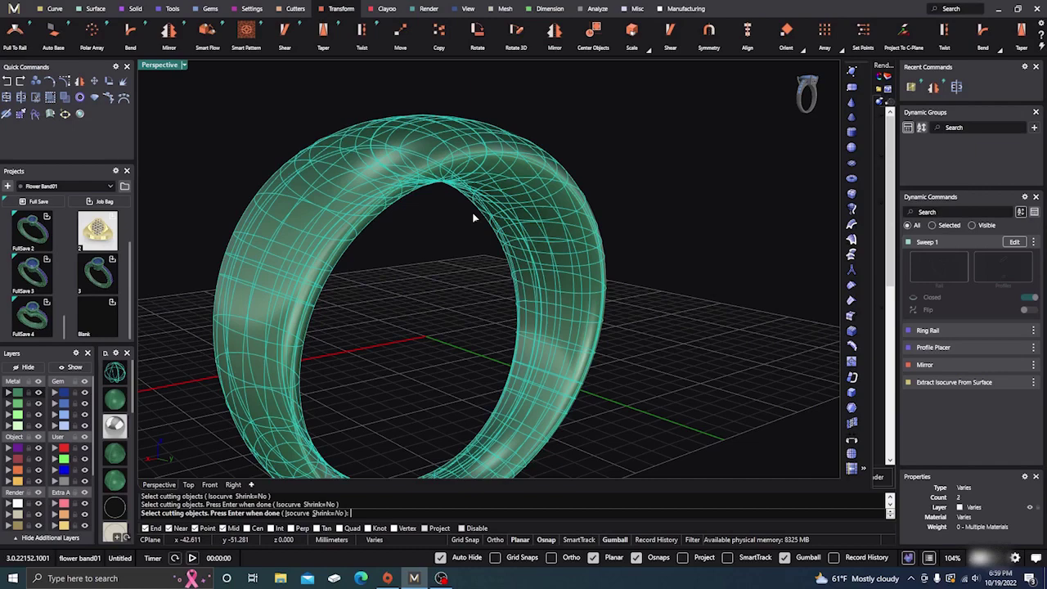
key(Return)
click(516, 203)
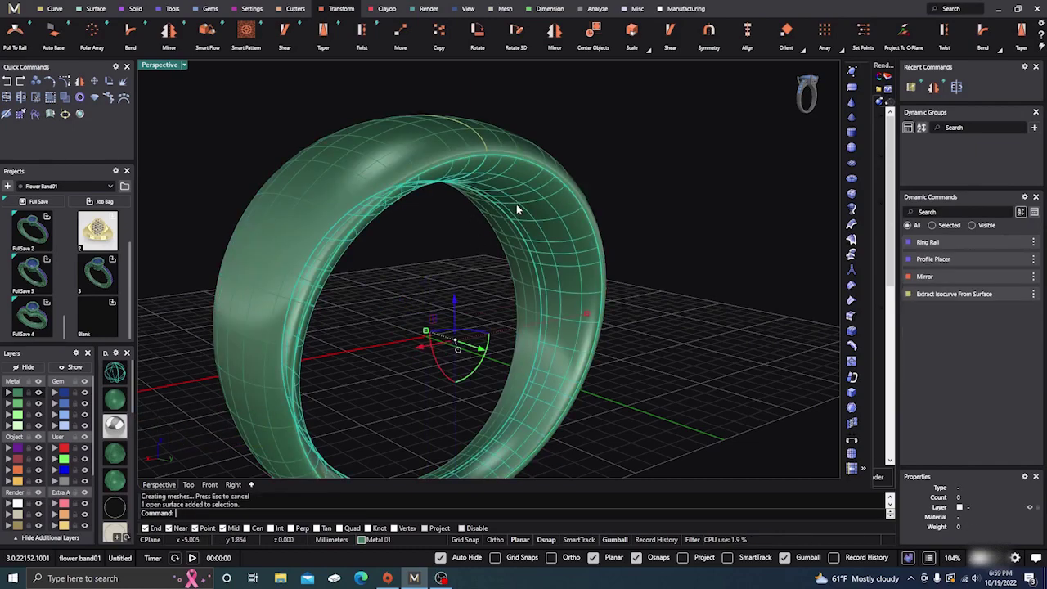
Join the two inner surface pieces of the split band into one polysurface, and check the selection of the outer surface
click(488, 141)
key(Escape)
click(479, 227)
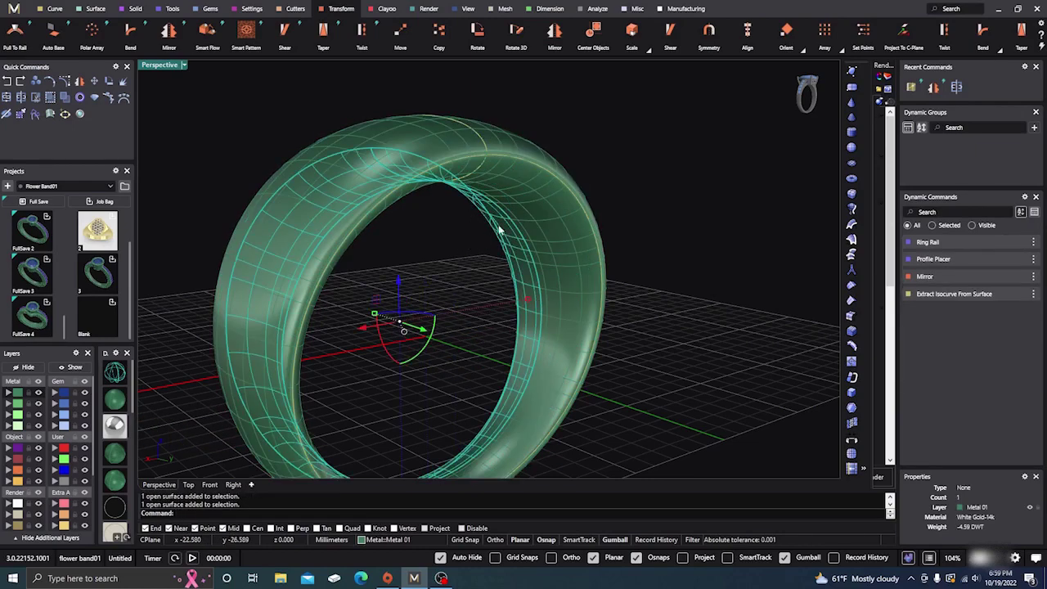
right_drag(561, 326, 344, 236)
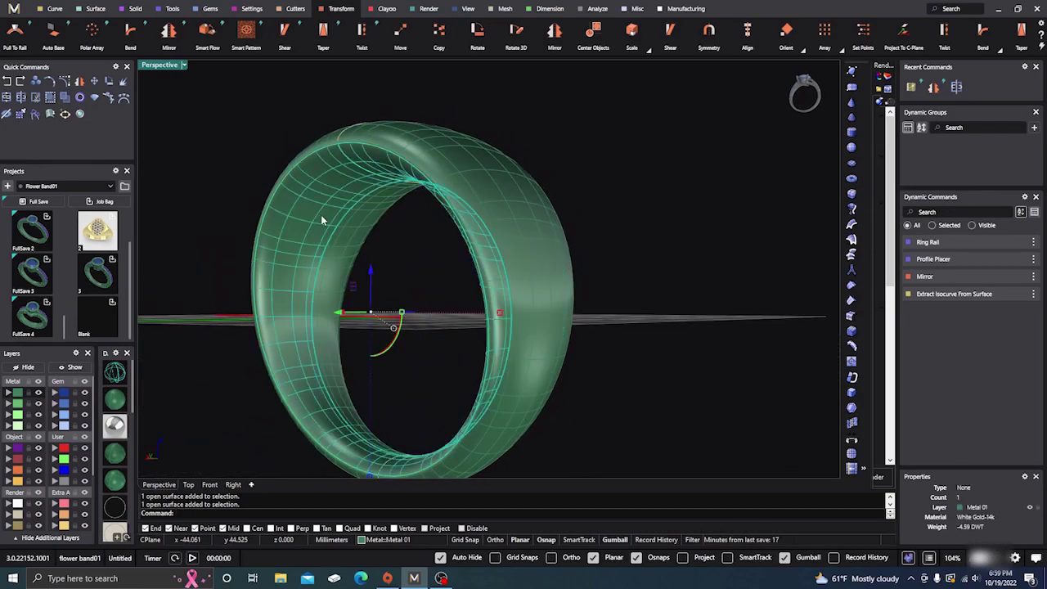
shift+click(324, 219)
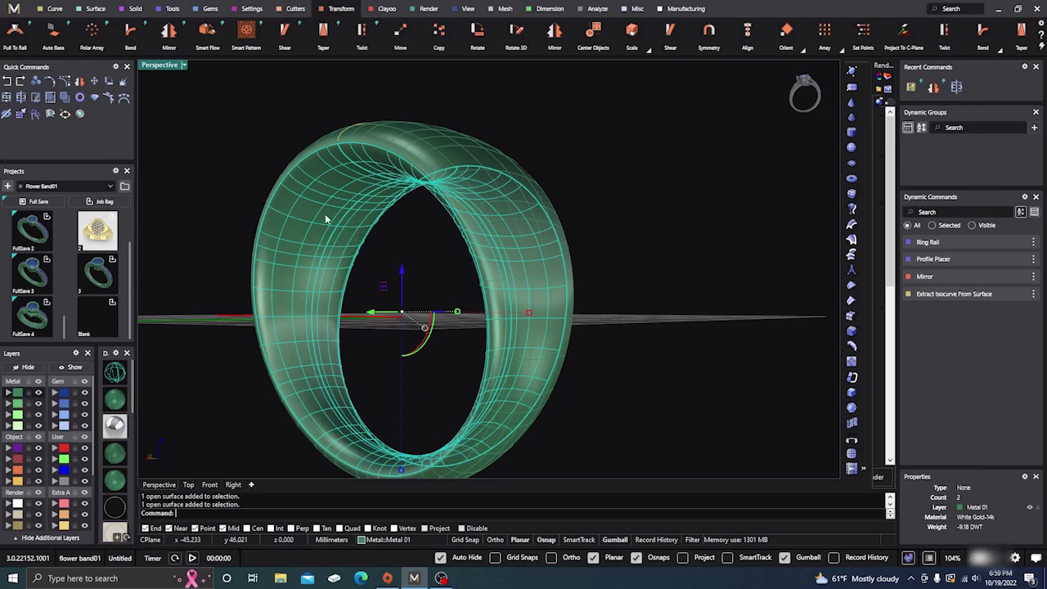
right_drag(192, 138, 237, 185)
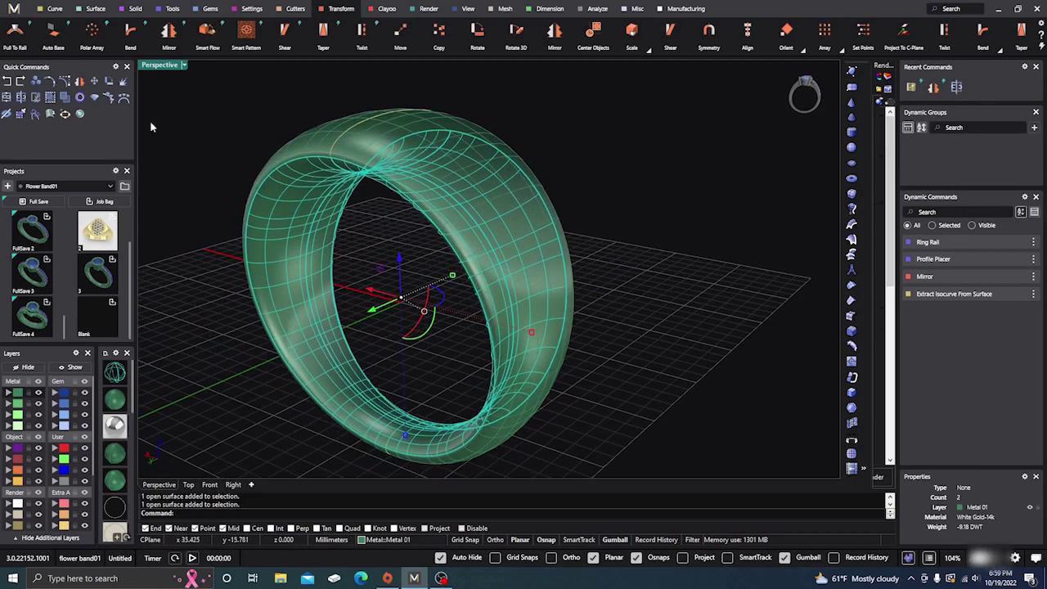
click(6, 98)
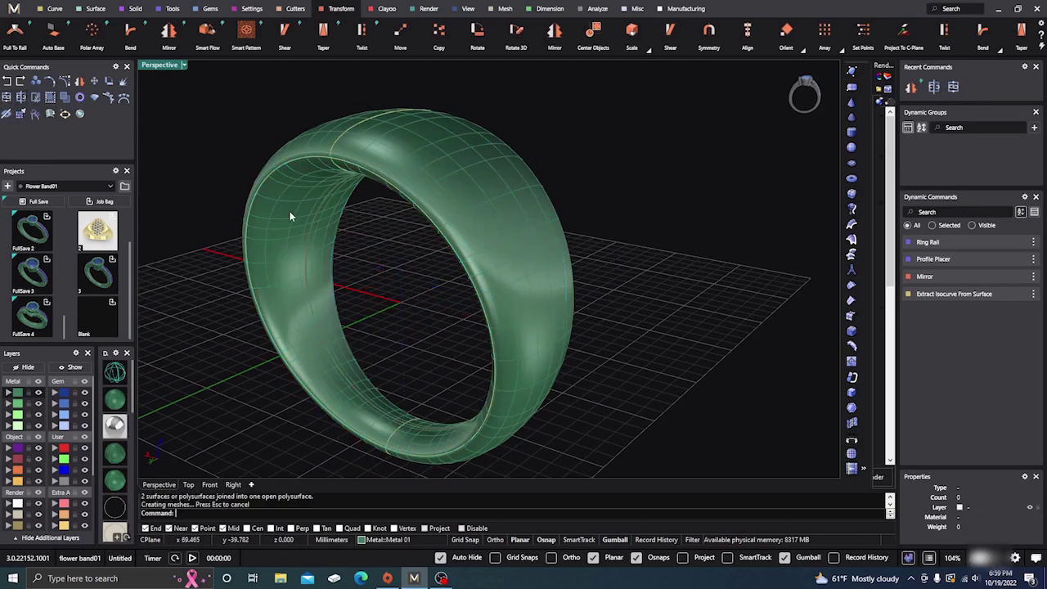
shift+click(374, 133)
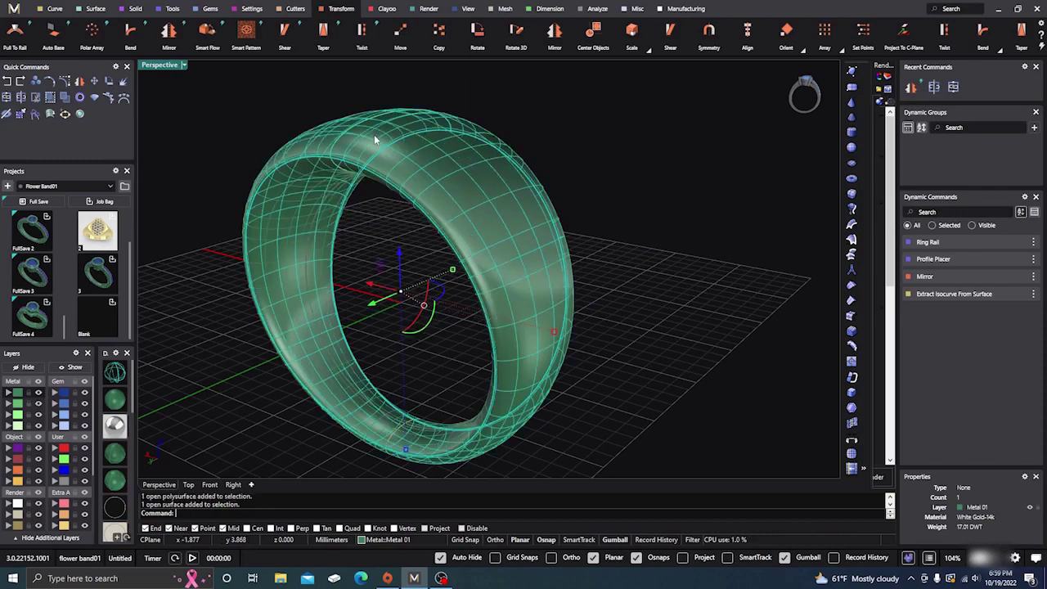
click(605, 198)
Apply Texture 3D to the band's outer surface using texture 062 from the texture library
right_drag(630, 245, 668, 297)
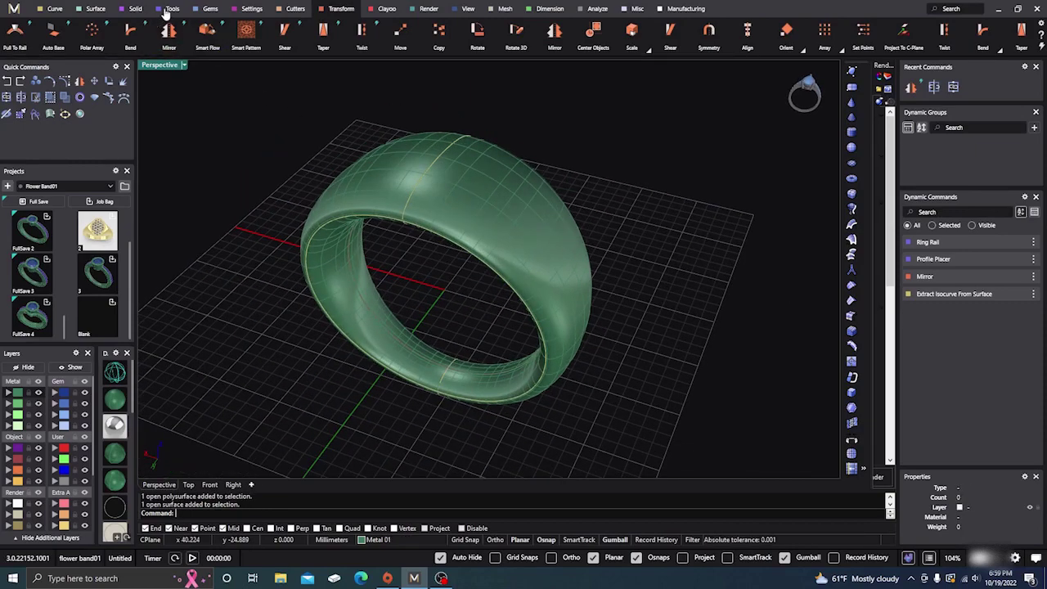
click(171, 11)
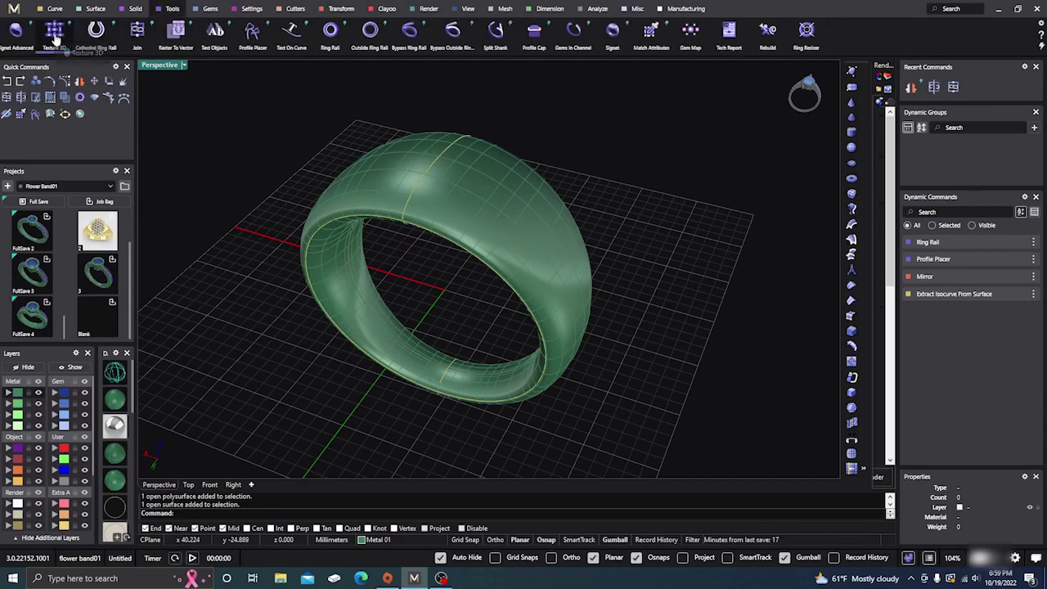
click(59, 37)
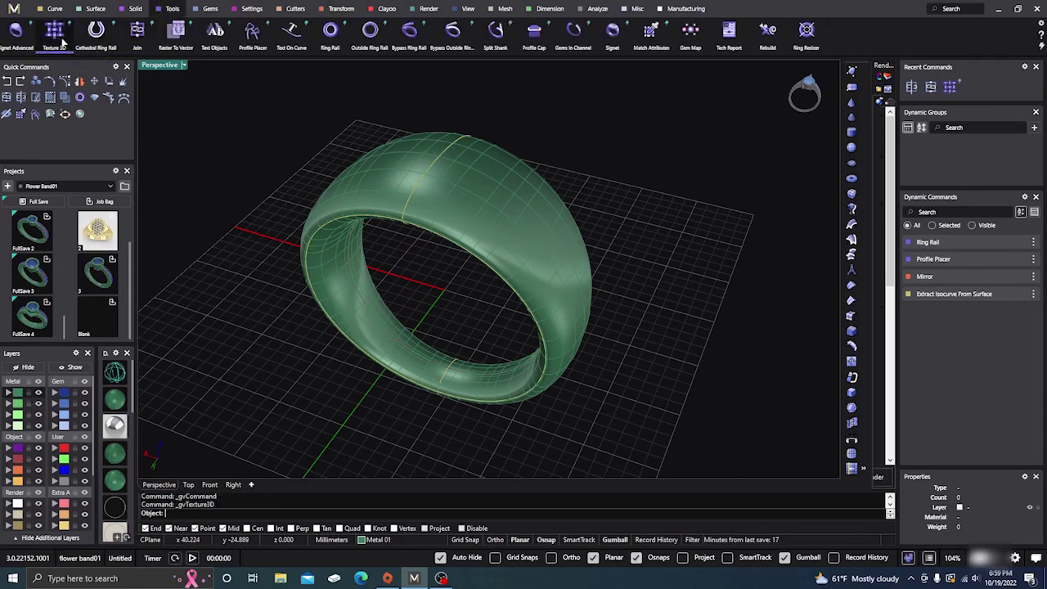
click(452, 209)
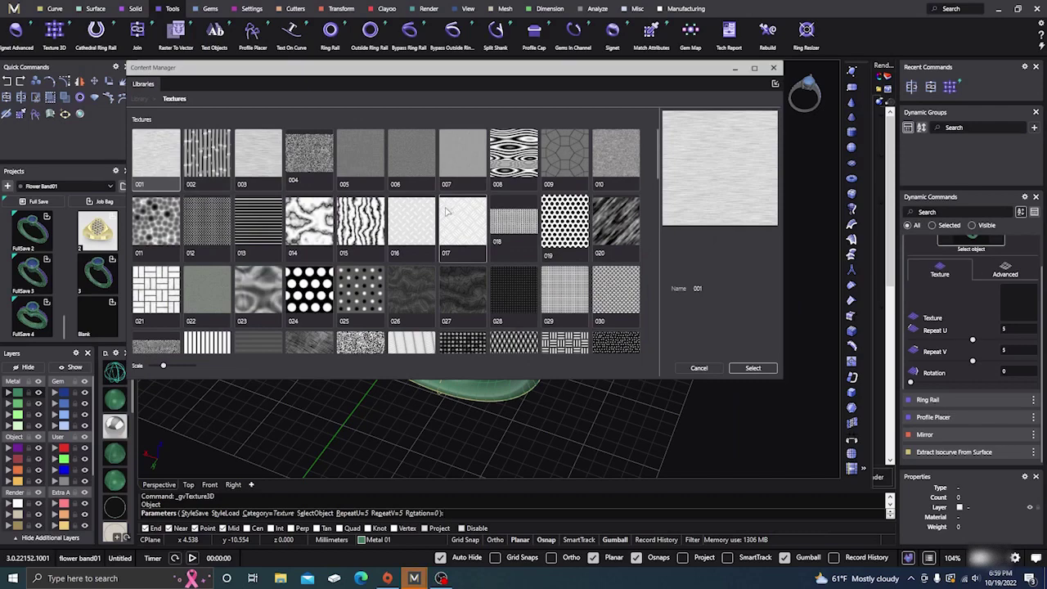
scroll(478, 258, down, 6)
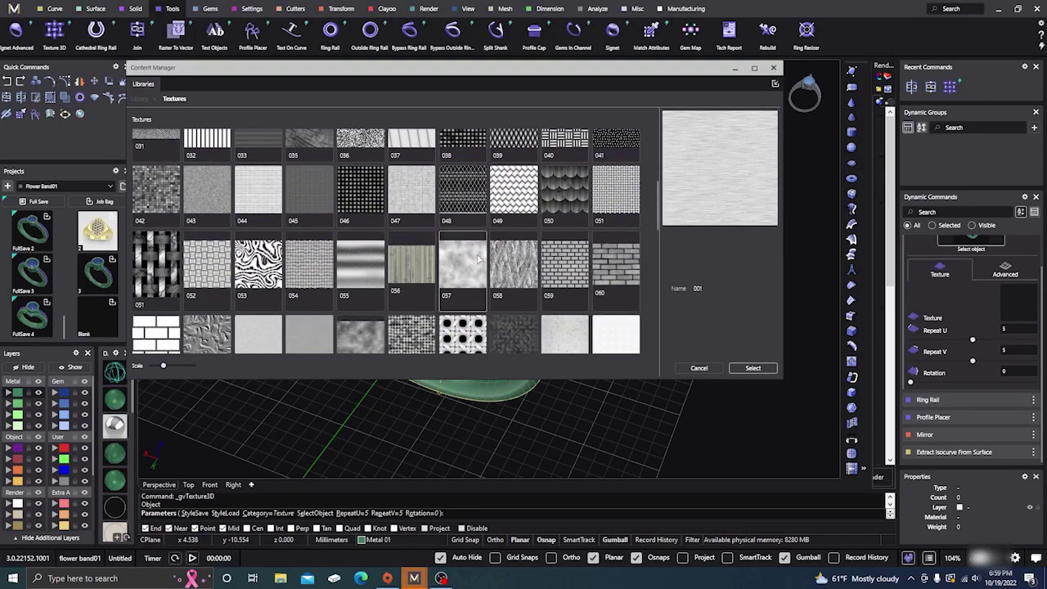
scroll(462, 255, down, 2)
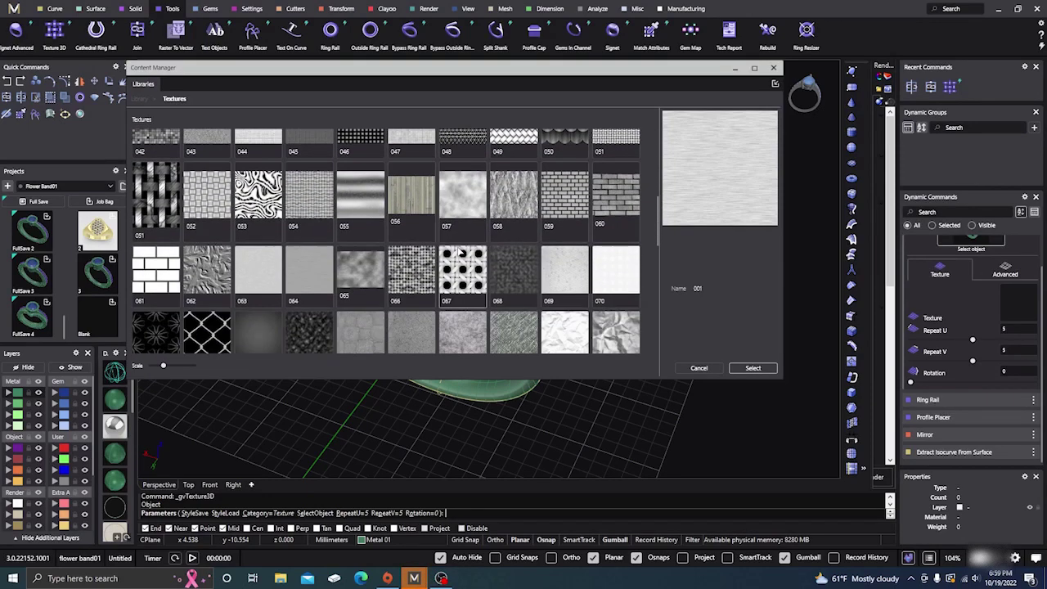
click(207, 223)
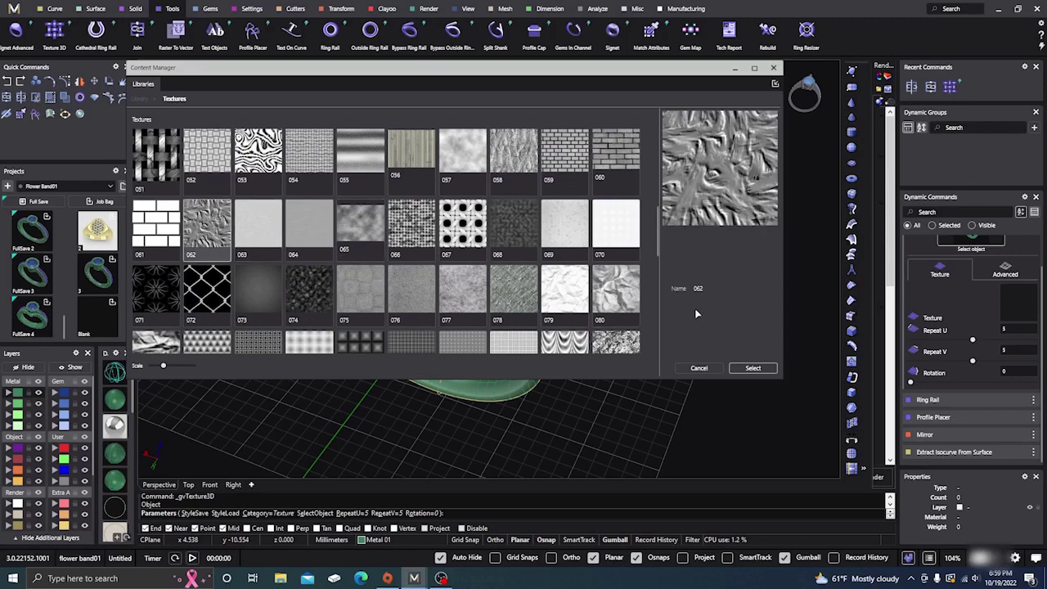
click(752, 369)
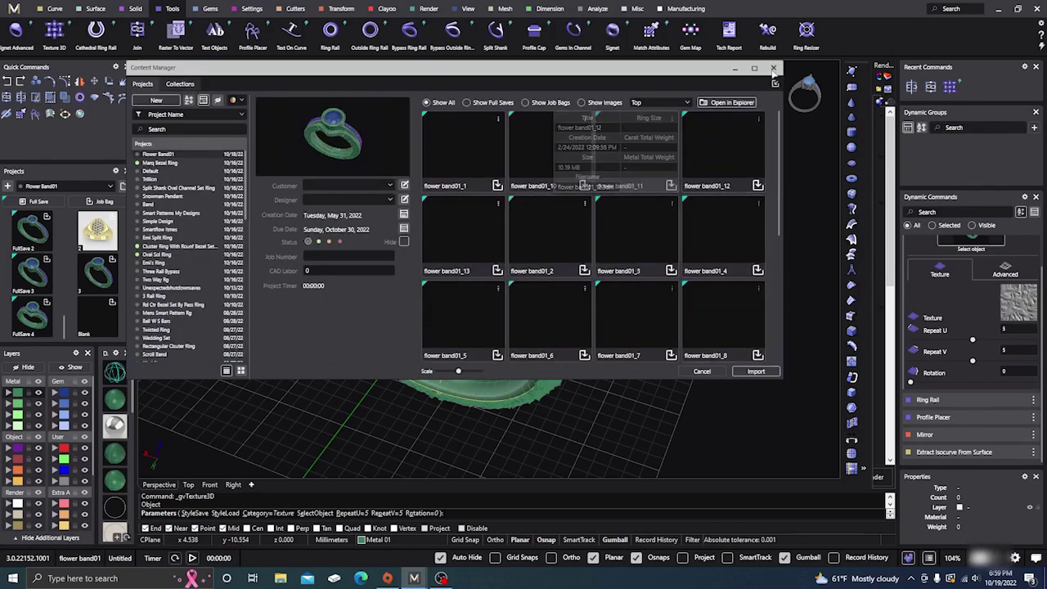
Close the project browser and accept the 3D texture with Repeat U 5, Repeat V 5 and Rotation 0
click(775, 69)
right_drag(638, 322, 646, 289)
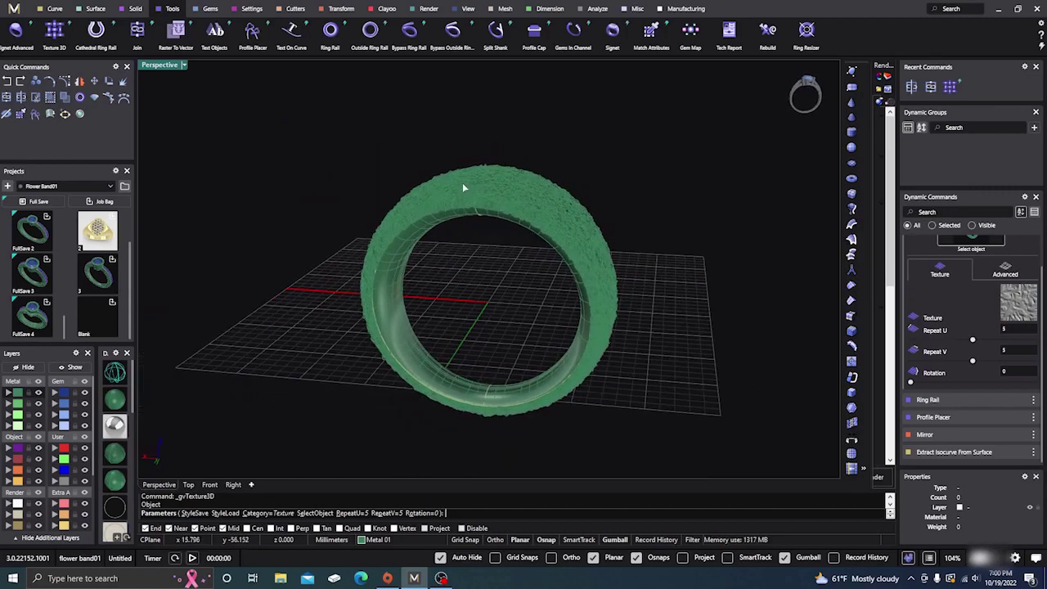
scroll(462, 182, up, 4)
right_click(532, 286)
scroll(534, 269, down, 3)
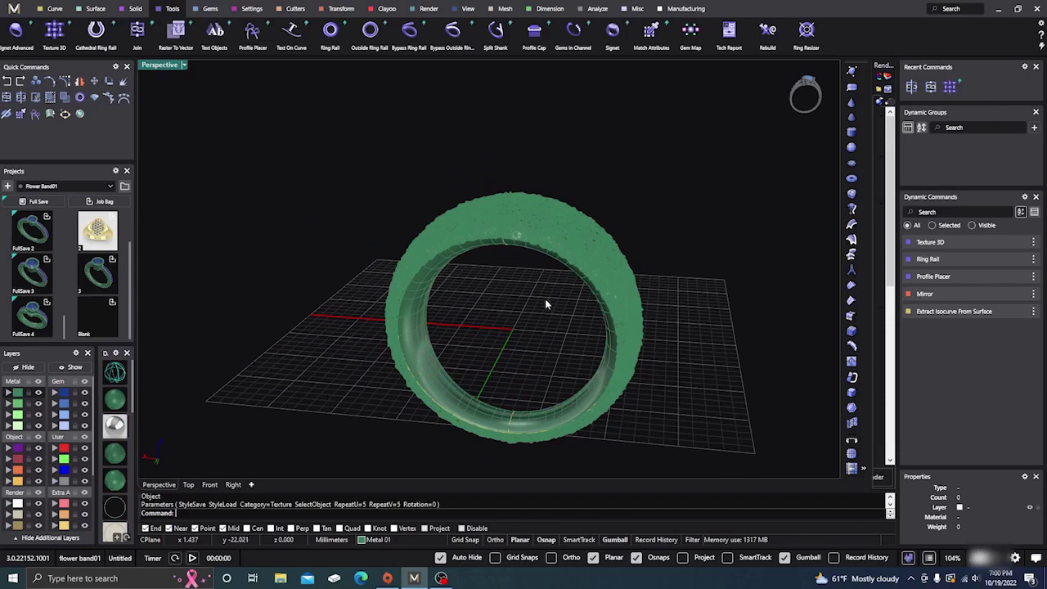
Examine the textured outer mesh and its border with the smooth inner surface from several angles
right_drag(545, 302, 512, 305)
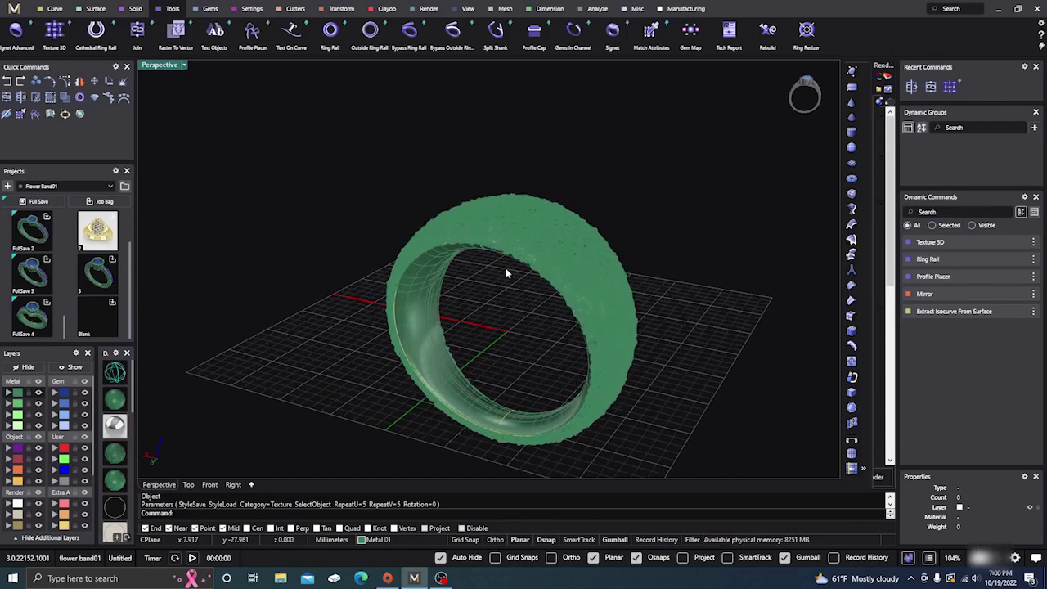
scroll(486, 257, up, 2)
scroll(486, 256, down, 2)
right_drag(486, 256, 485, 173)
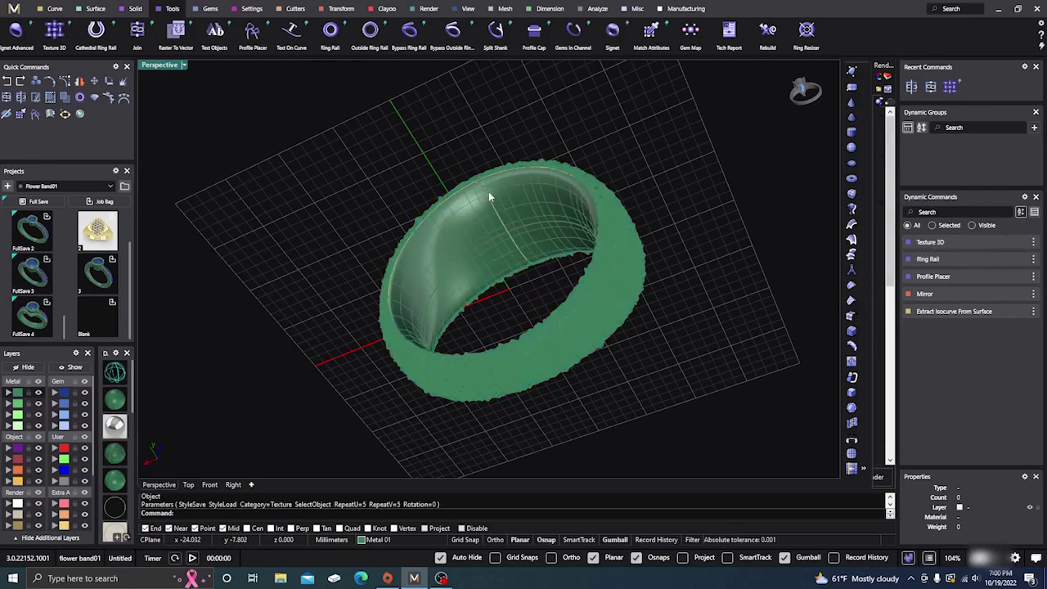
scroll(483, 172, up, 10)
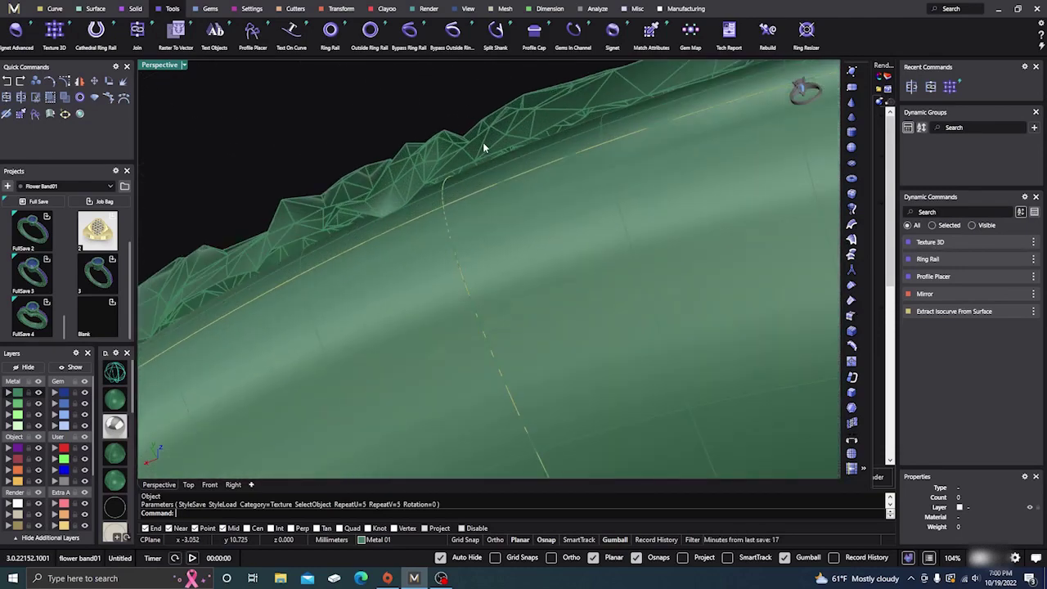
scroll(479, 184, down, 10)
right_drag(596, 250, 611, 348)
scroll(621, 383, up, 6)
scroll(565, 336, up, 6)
scroll(562, 327, down, 6)
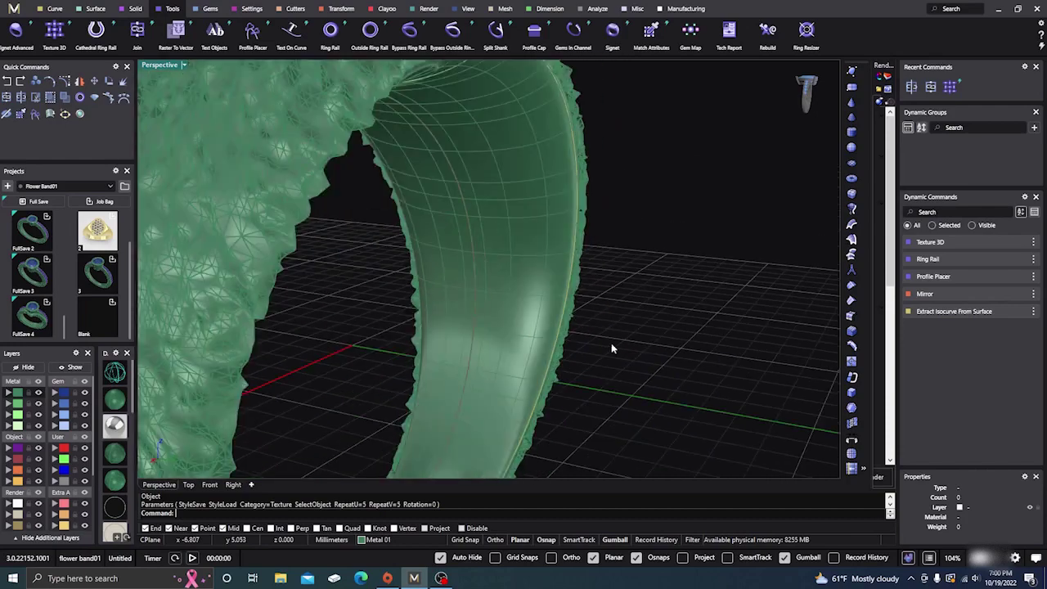
scroll(564, 356, down, 5)
Select the textured mesh and the inner polysurface in turn to check that they are separate objects, and clear the selection
click(509, 275)
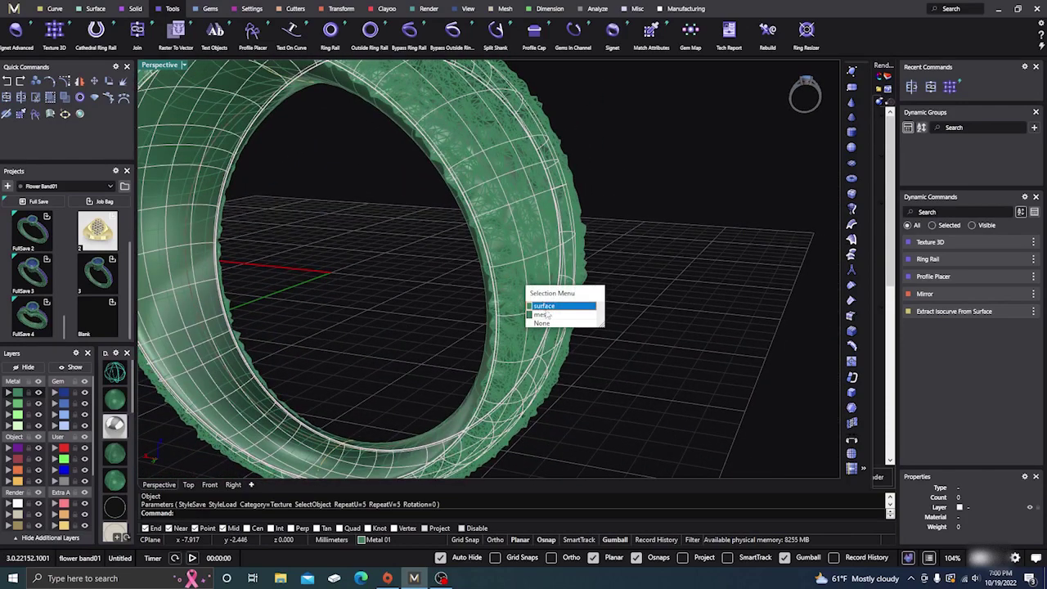
click(543, 315)
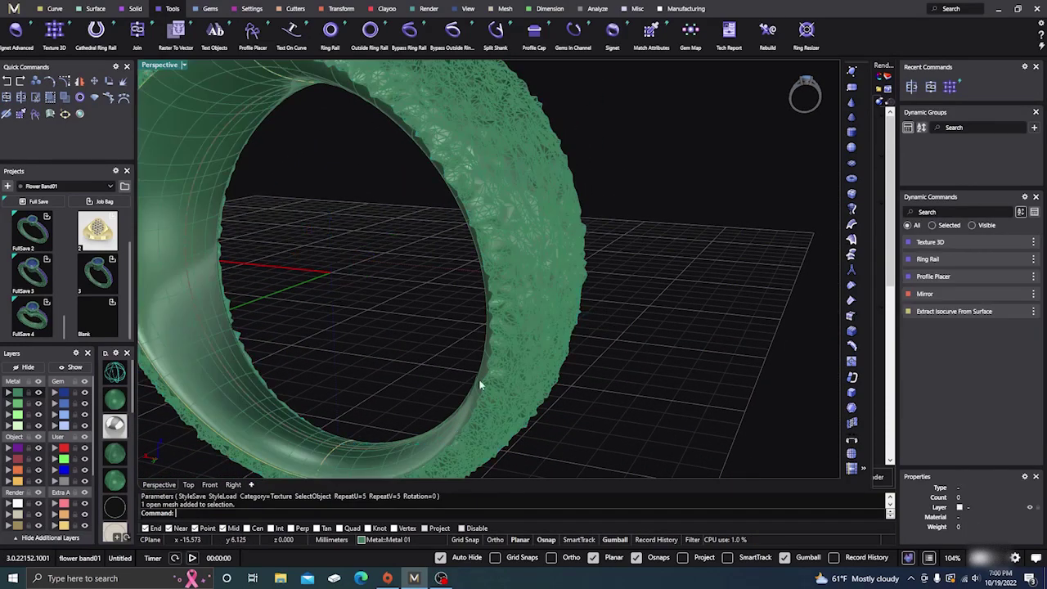
click(169, 268)
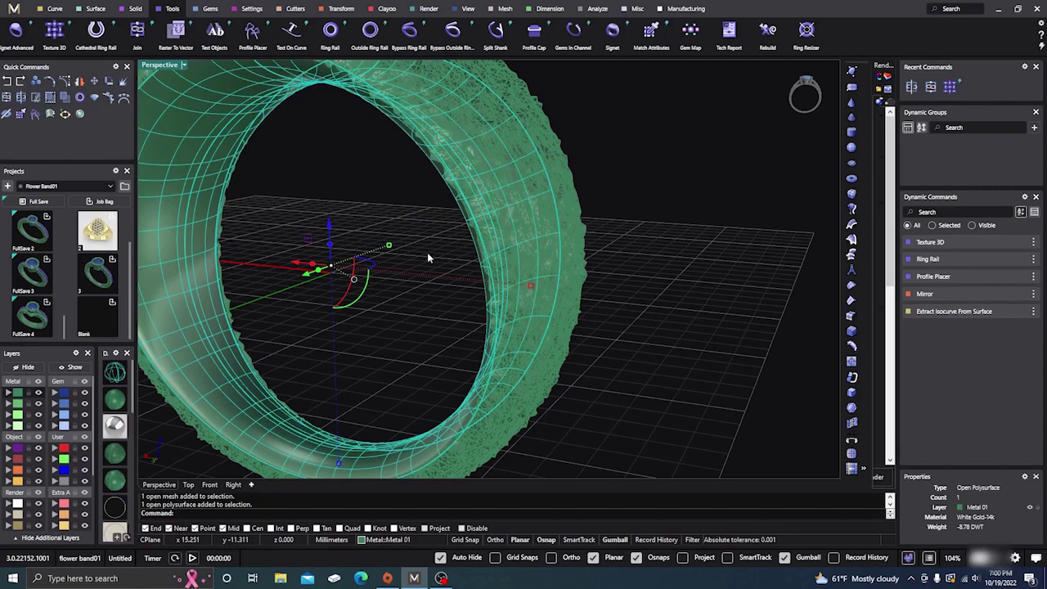
right_drag(709, 256, 654, 335)
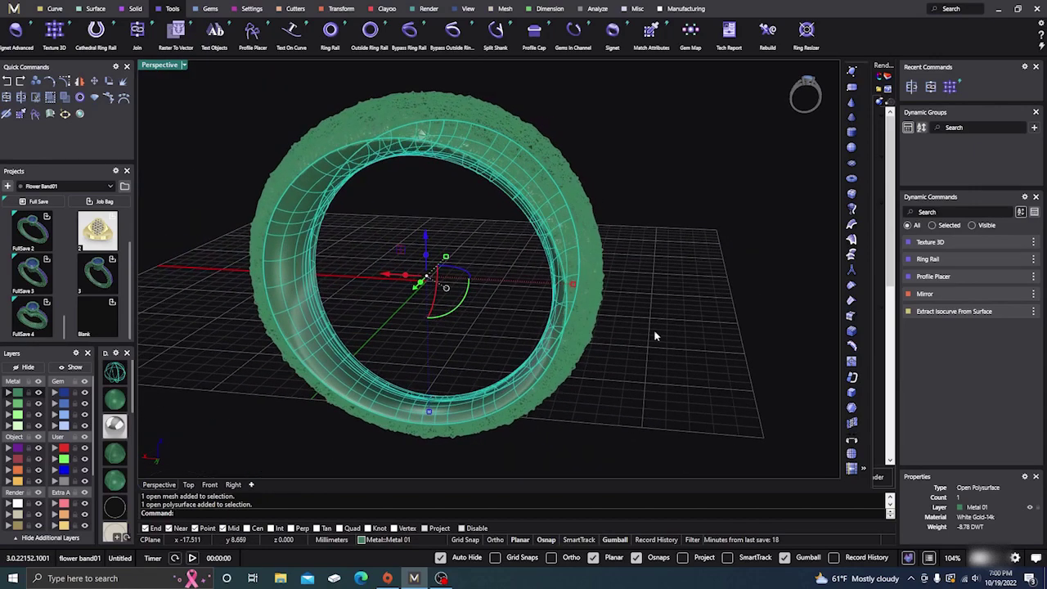
click(512, 305)
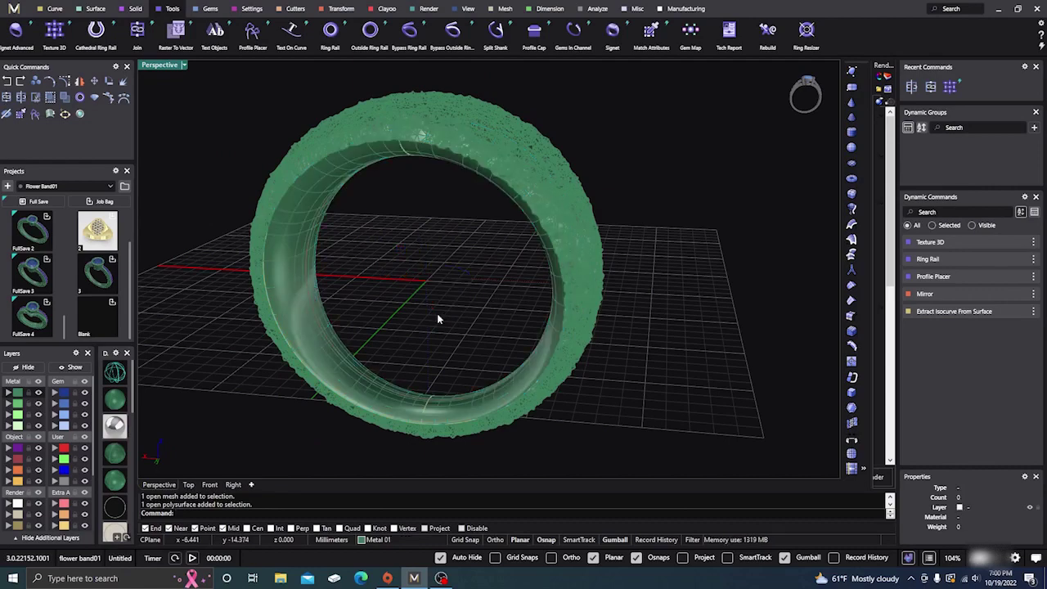
Examine closely how the textured mesh's rim meets the inner surface around the band, and cancel the repeated Texture 3D command
right_click(449, 366)
right_drag(446, 362, 431, 314)
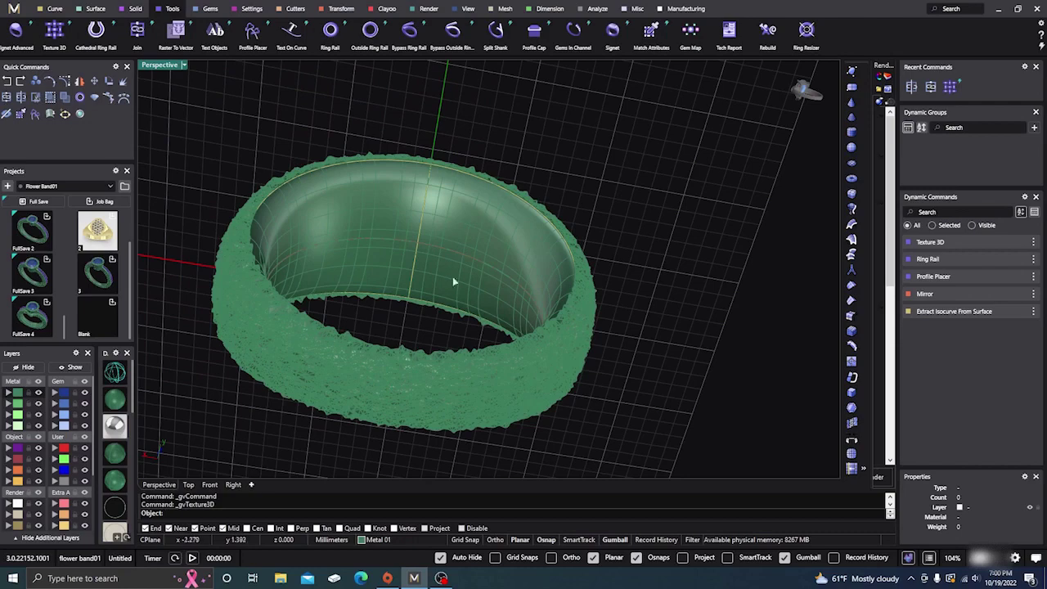
right_drag(430, 178, 577, 242)
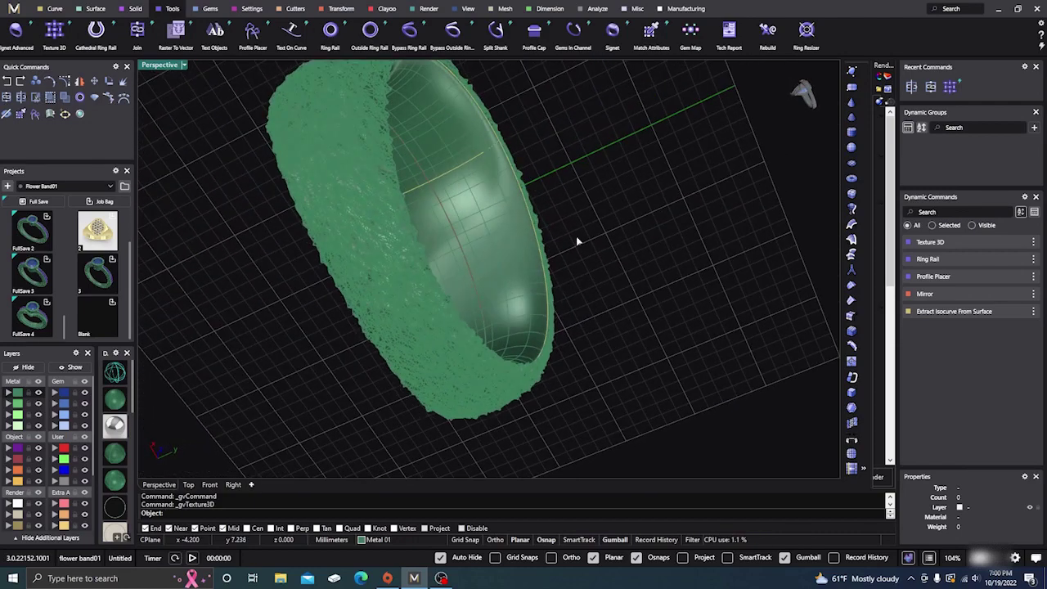
scroll(587, 348, down, 3)
scroll(562, 246, up, 10)
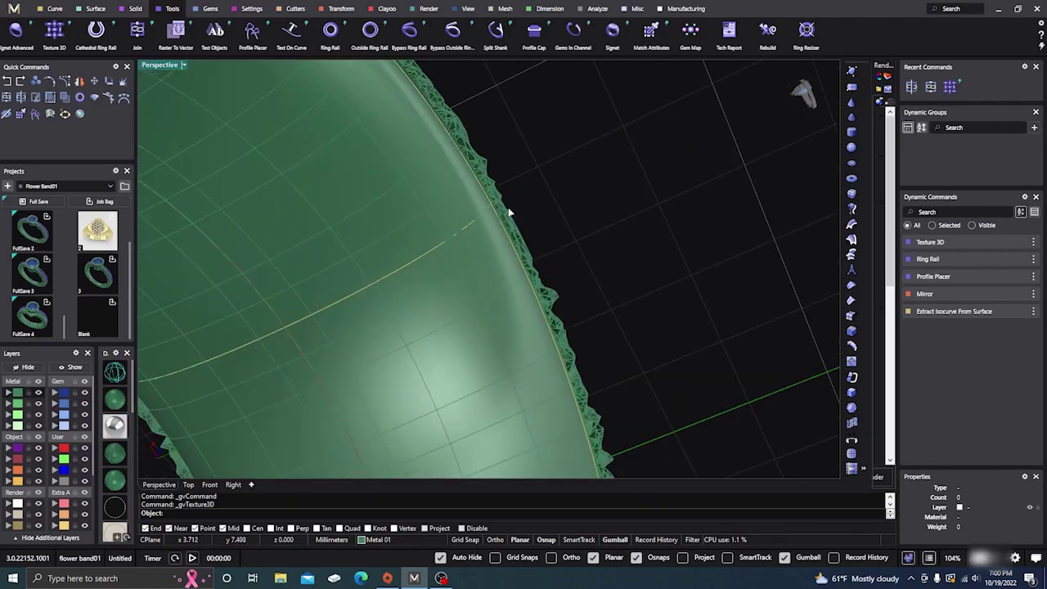
right_drag(508, 212, 514, 262)
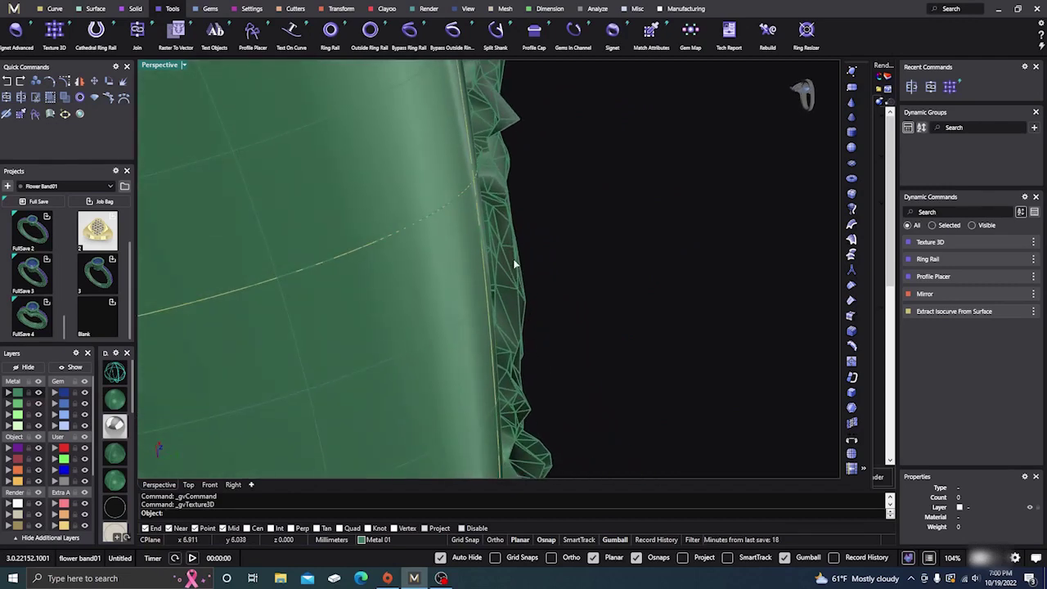
scroll(506, 407, down, 10)
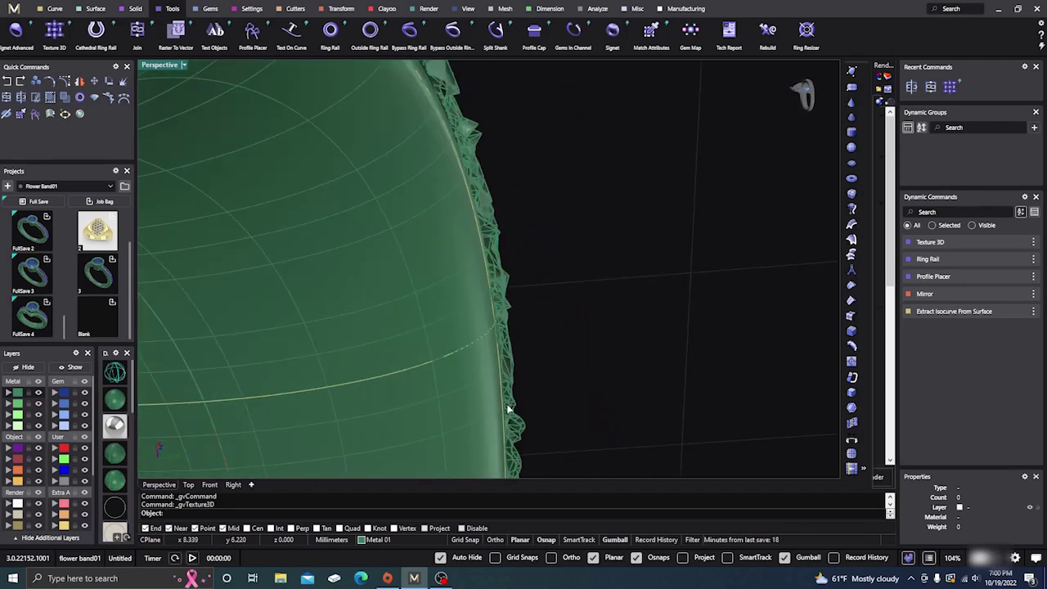
right_drag(532, 379, 381, 428)
scroll(407, 329, down, 5)
scroll(394, 311, up, 3)
scroll(395, 313, up, 6)
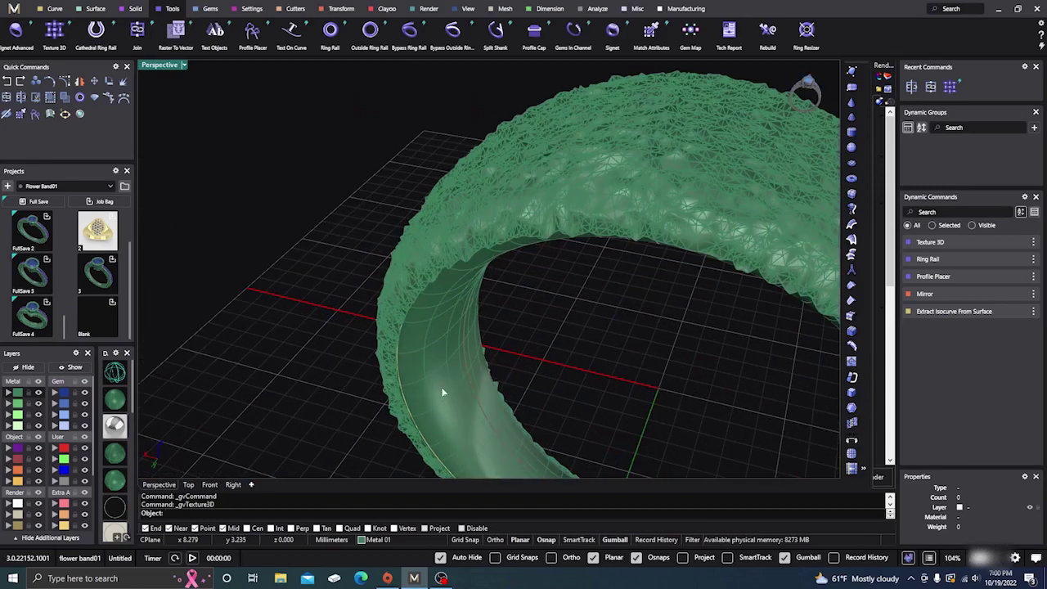
right_drag(441, 392, 373, 264)
scroll(372, 265, down, 7)
right_drag(421, 357, 400, 340)
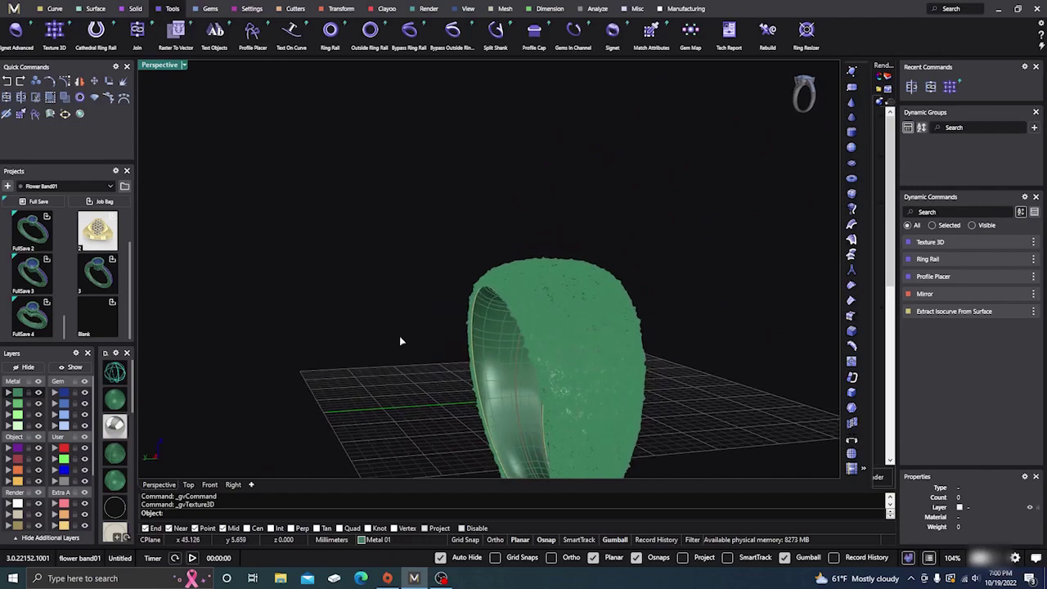
scroll(400, 340, up, 6)
scroll(254, 286, down, 6)
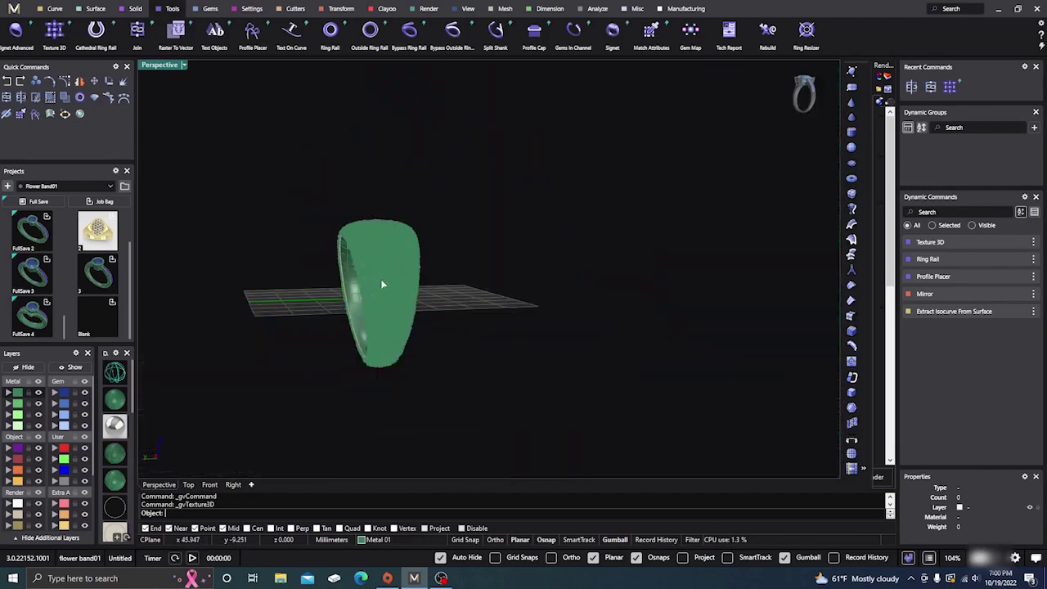
right_drag(381, 283, 486, 309)
drag(306, 198, 584, 438)
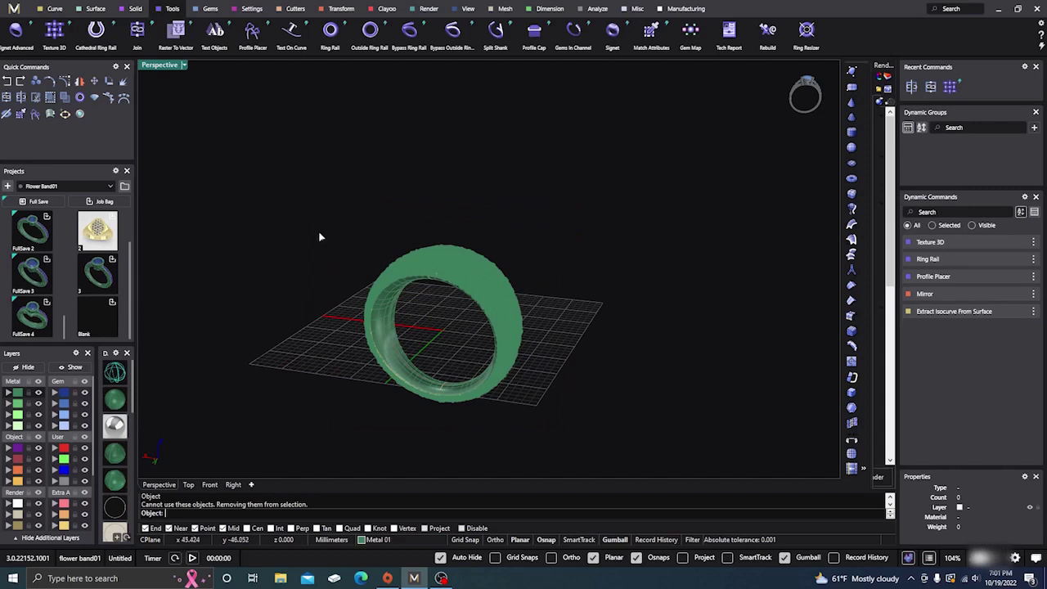
key(Escape)
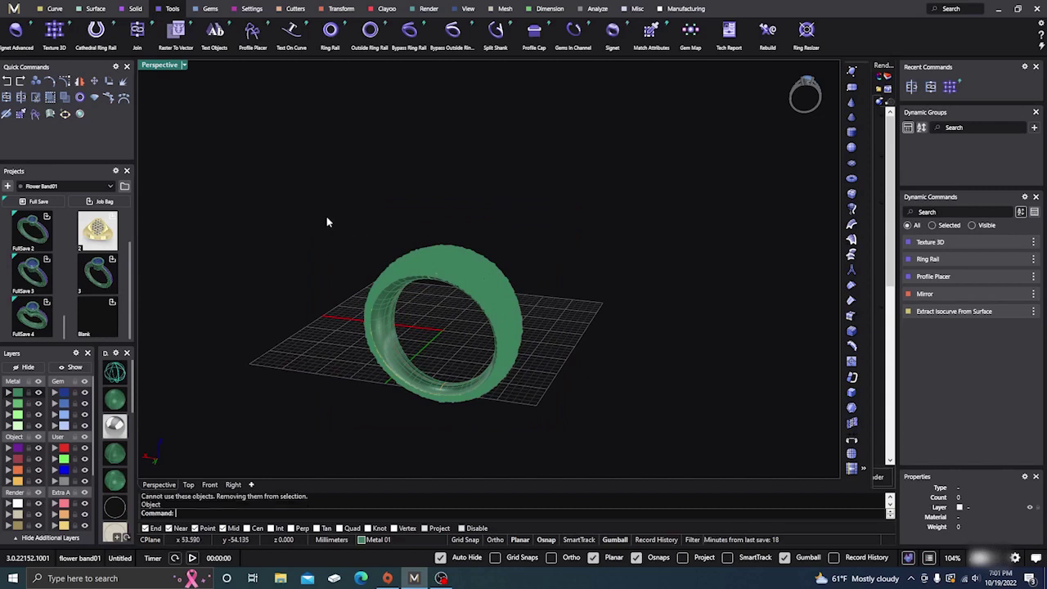
Run Mesh Repair on all the ring band's objects with DeleteInputObjects Off, InputMeshTolerance 0.002 and OutputMeshTolerance 0.03
click(687, 9)
drag(295, 226, 490, 398)
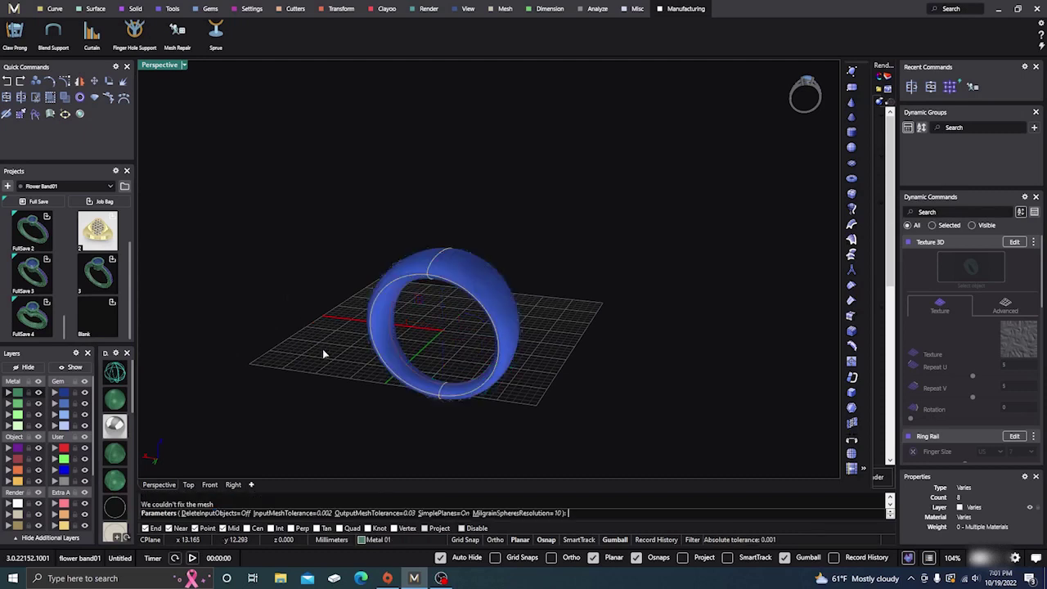
mouse_move(383, 390)
right_down()
mouse_move(379, 411)
mouse_move(369, 385)
right_up()
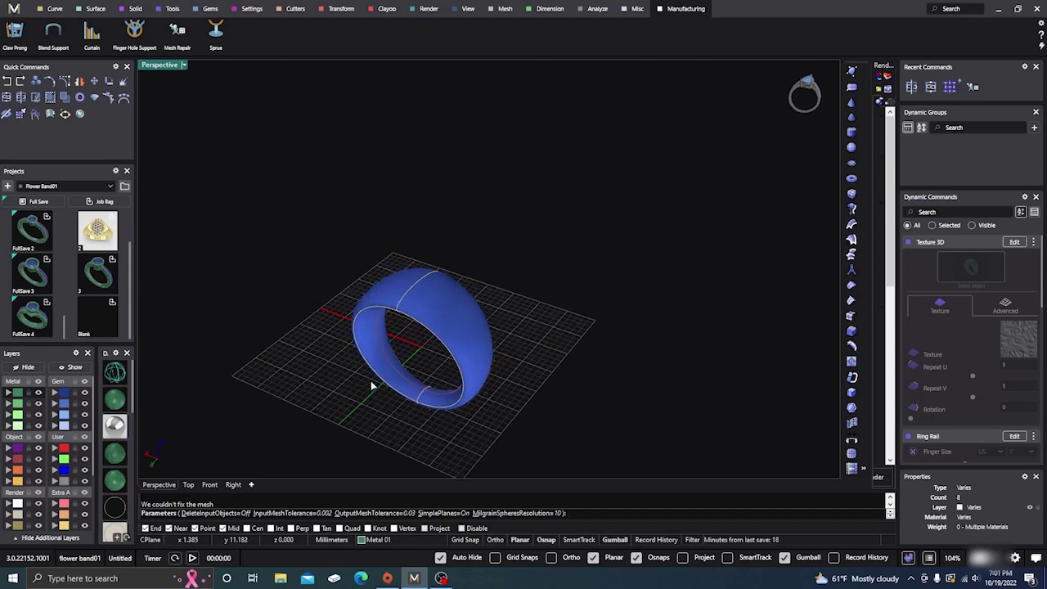
scroll(379, 372, up, 5)
key(Return)
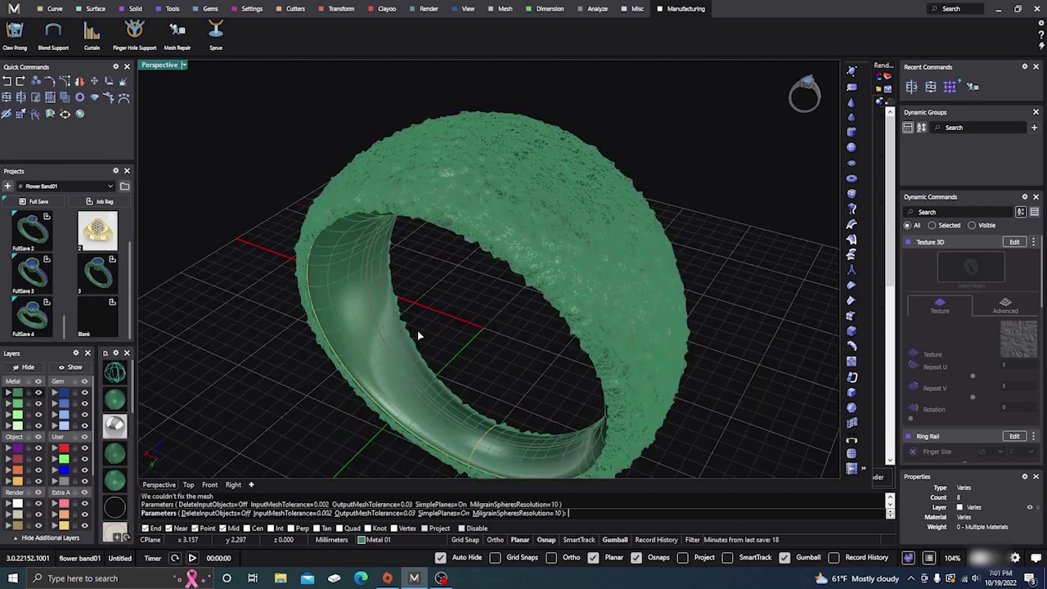
Move one textured mesh away behind the rest of the band and clear the selection
click(610, 243)
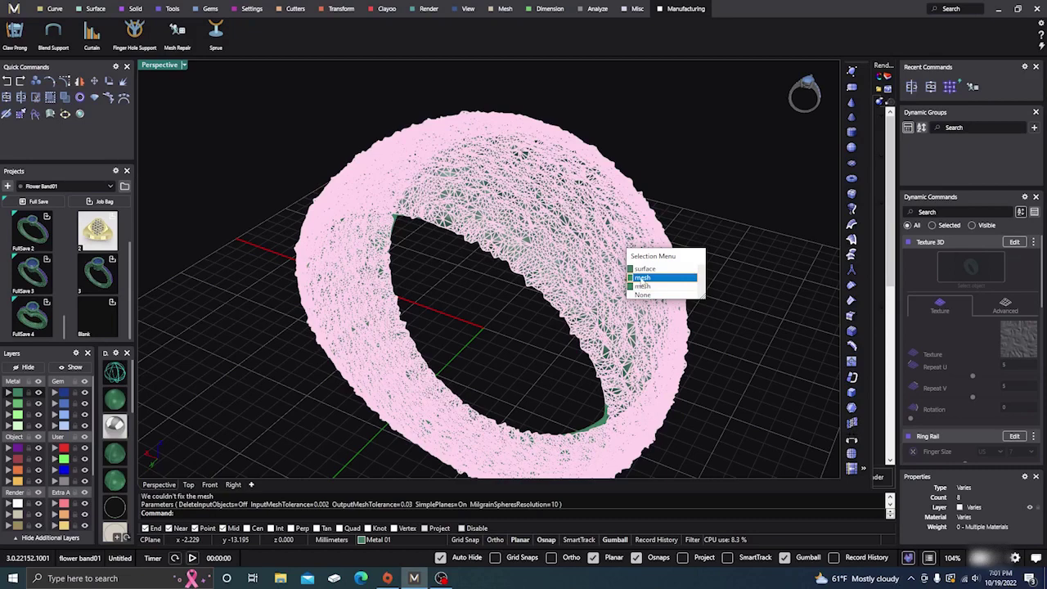
click(642, 278)
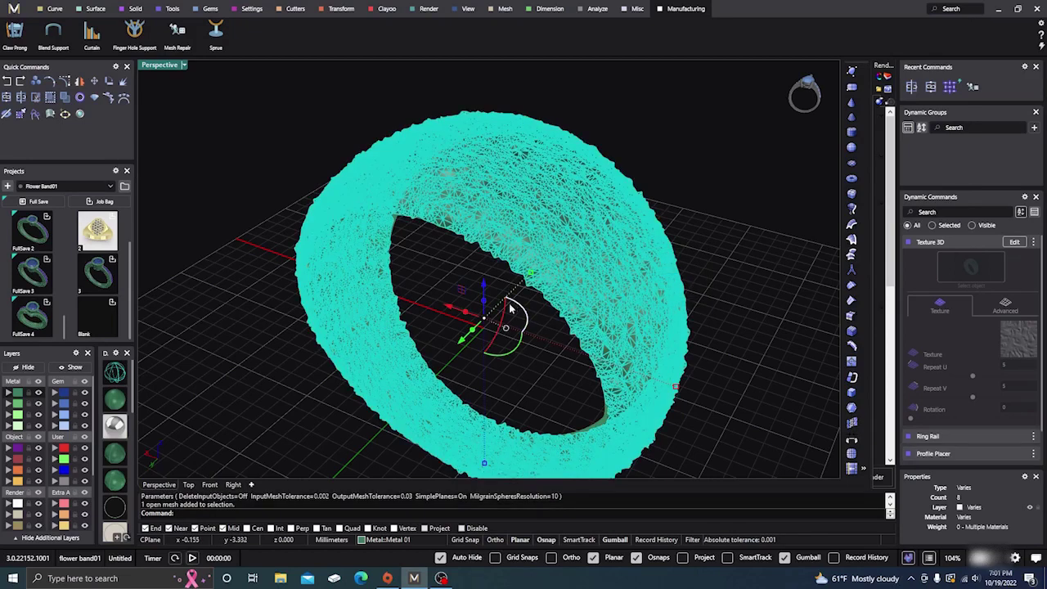
drag(470, 341, 661, 191)
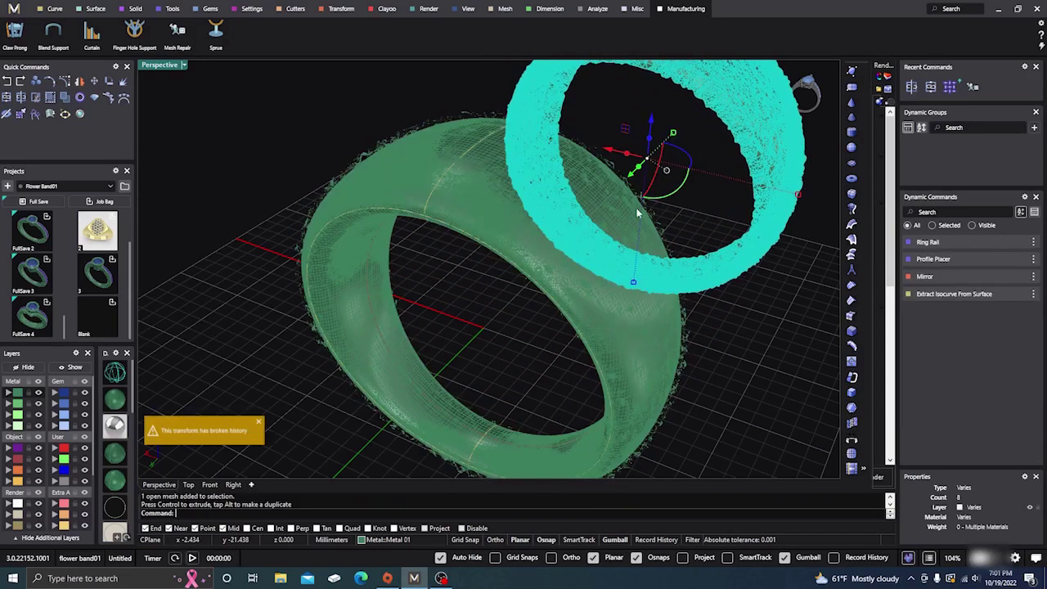
click(479, 331)
Switch the active viewport to the Machine display mode and examine the separated textured mesh beside the smooth band
scroll(479, 330, down, 4)
right_drag(483, 339, 369, 306)
scroll(114, 483, down, 4)
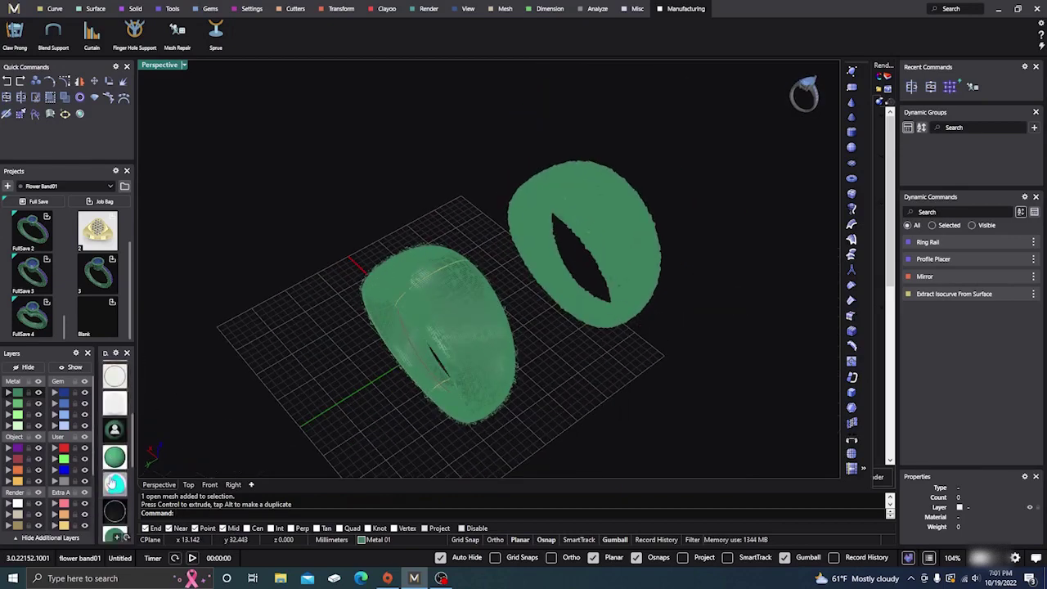
scroll(115, 495, down, 2)
click(119, 508)
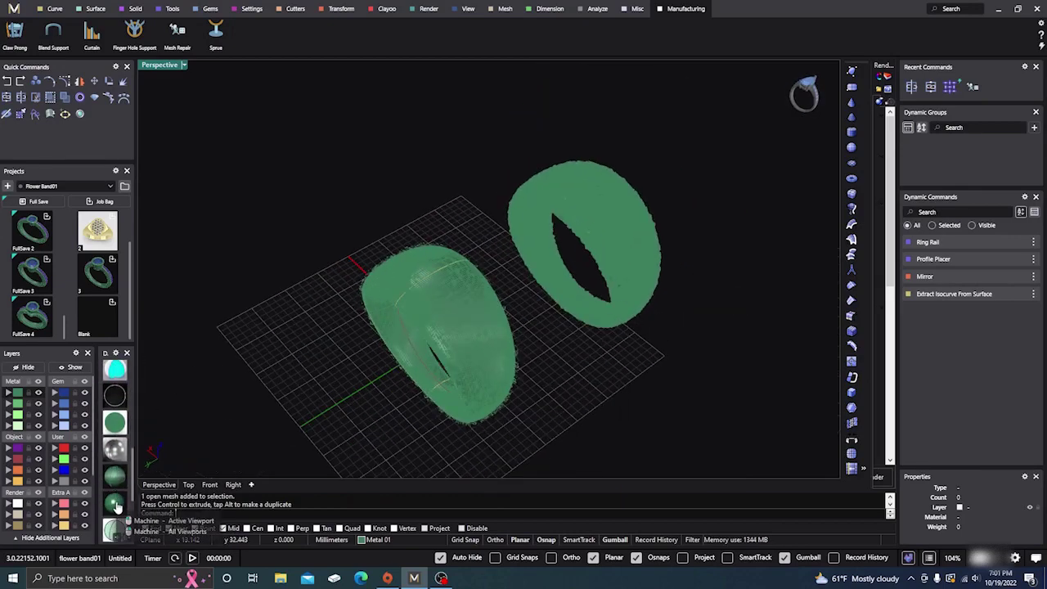
scroll(571, 245, up, 4)
right_drag(566, 291, 569, 244)
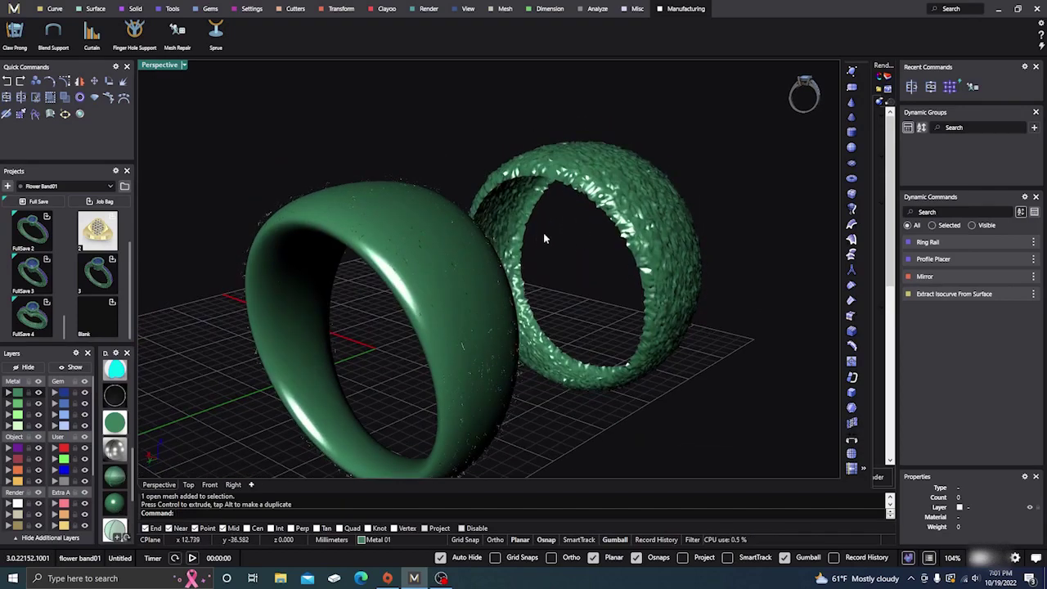
Move the closed mesh produced by the repair in front of the original band and compare the separated pieces
click(454, 299)
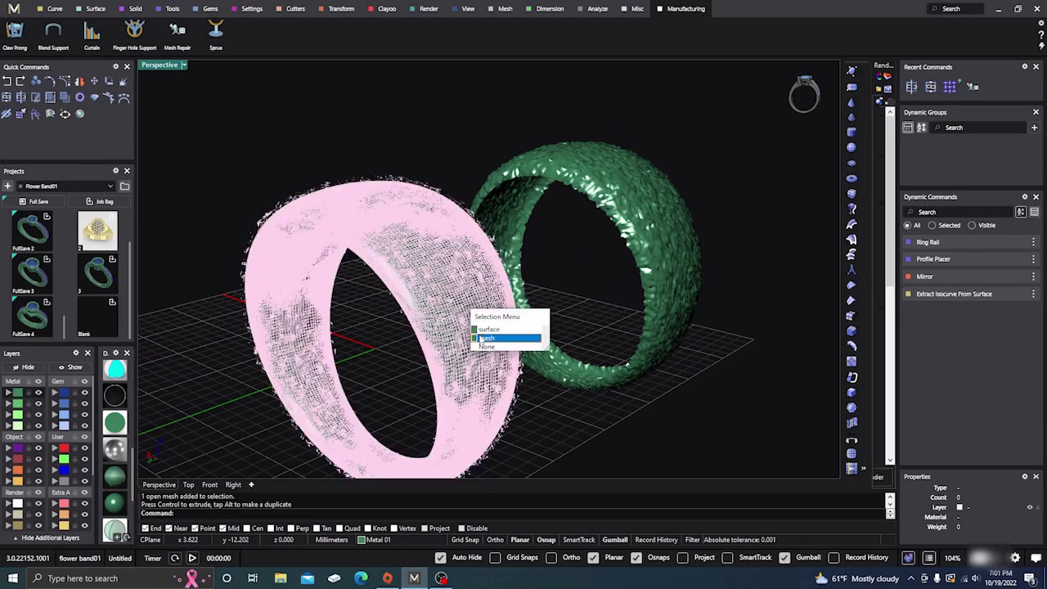
click(486, 338)
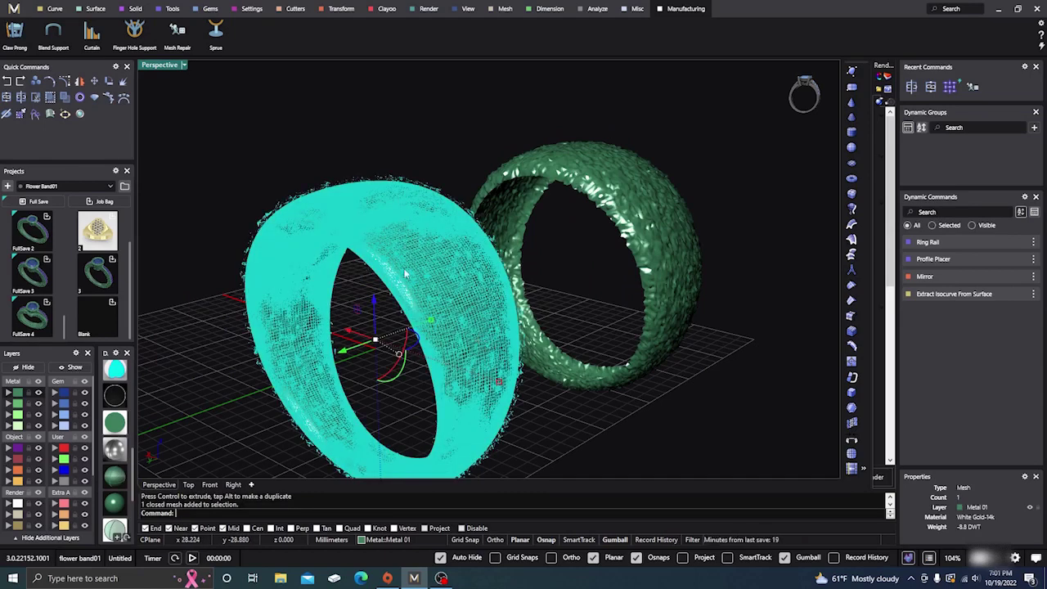
drag(352, 350, 206, 403)
key(alt)
click(486, 84)
scroll(491, 84, up, 2)
scroll(538, 114, down, 5)
right_drag(537, 115, 521, 183)
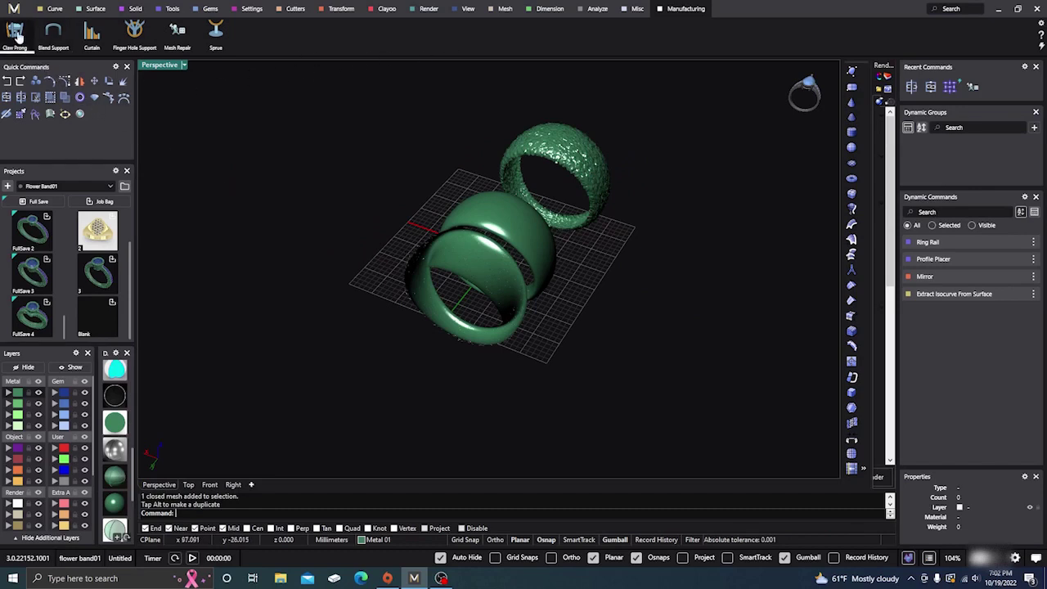
Undo both mesh moves and the mesh repair
click(7, 82)
click(7, 82)
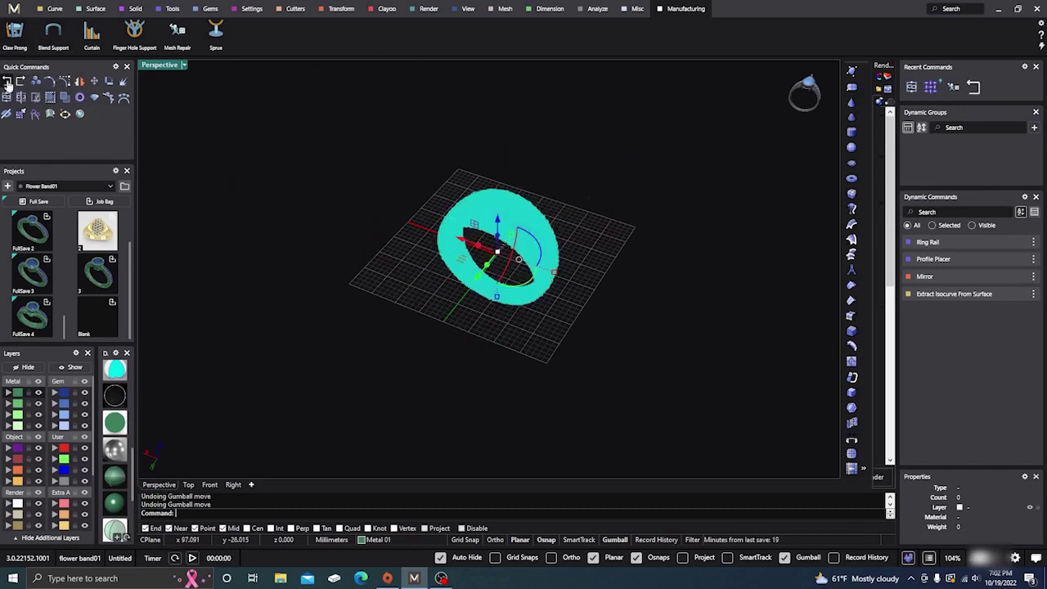
click(7, 81)
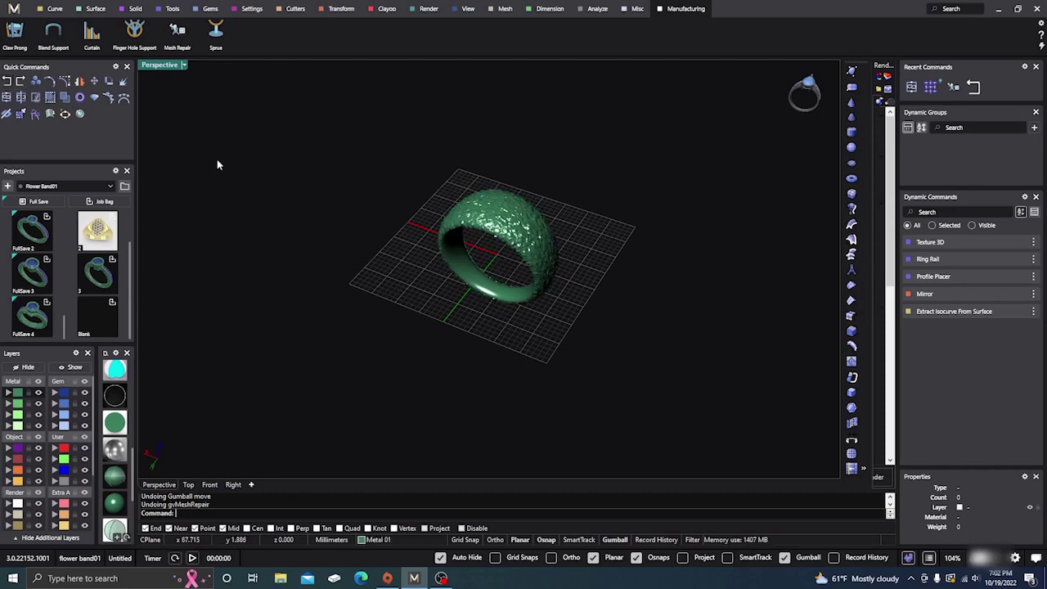
Show the isocurves in the viewport and try to join the inner polysurface with the smooth outer surface
scroll(473, 232, up, 8)
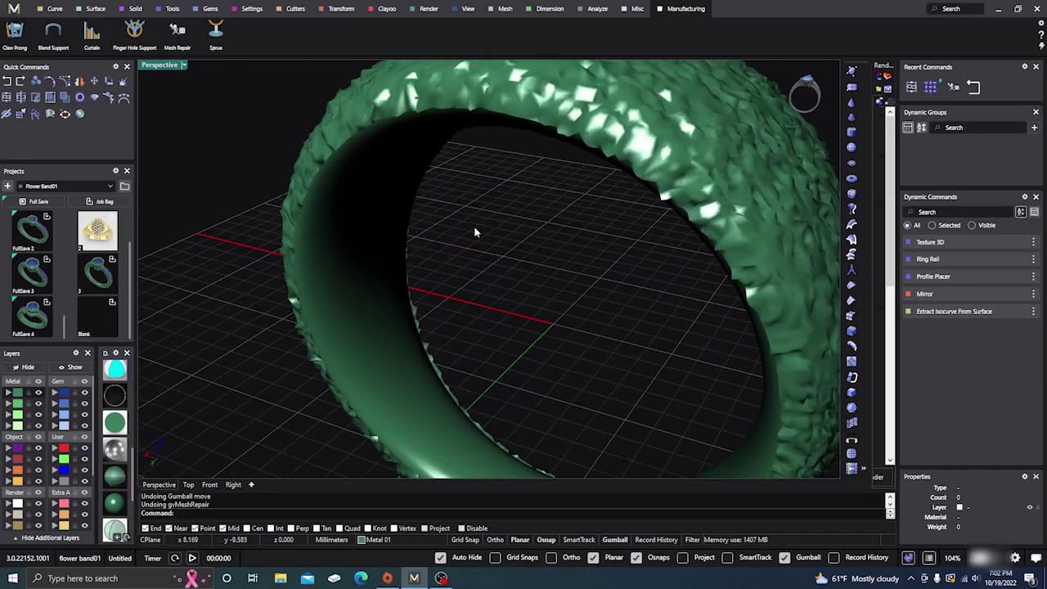
click(343, 256)
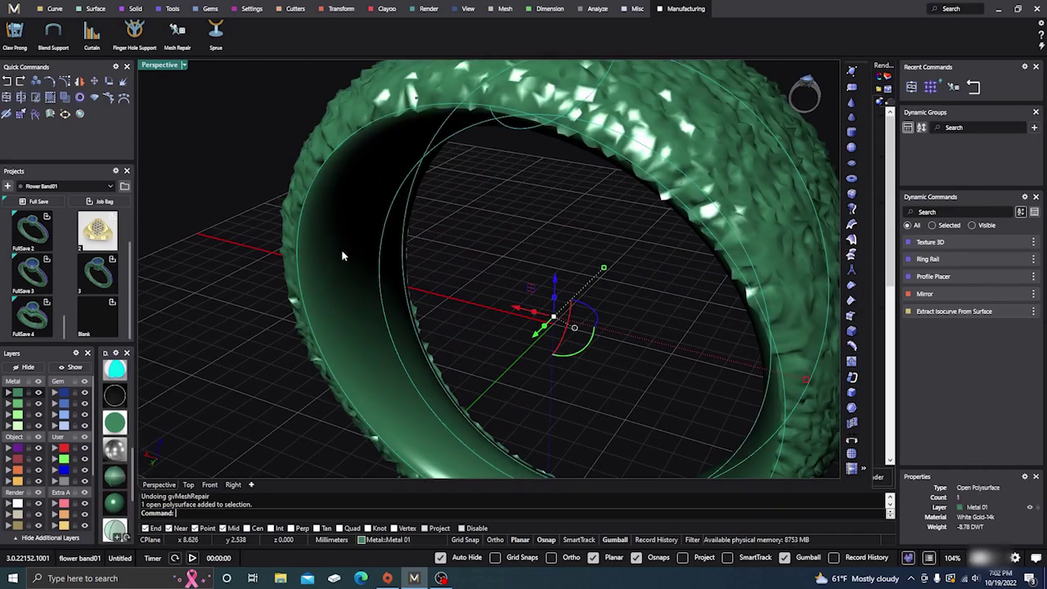
scroll(343, 256, down, 2)
right_drag(458, 252, 472, 239)
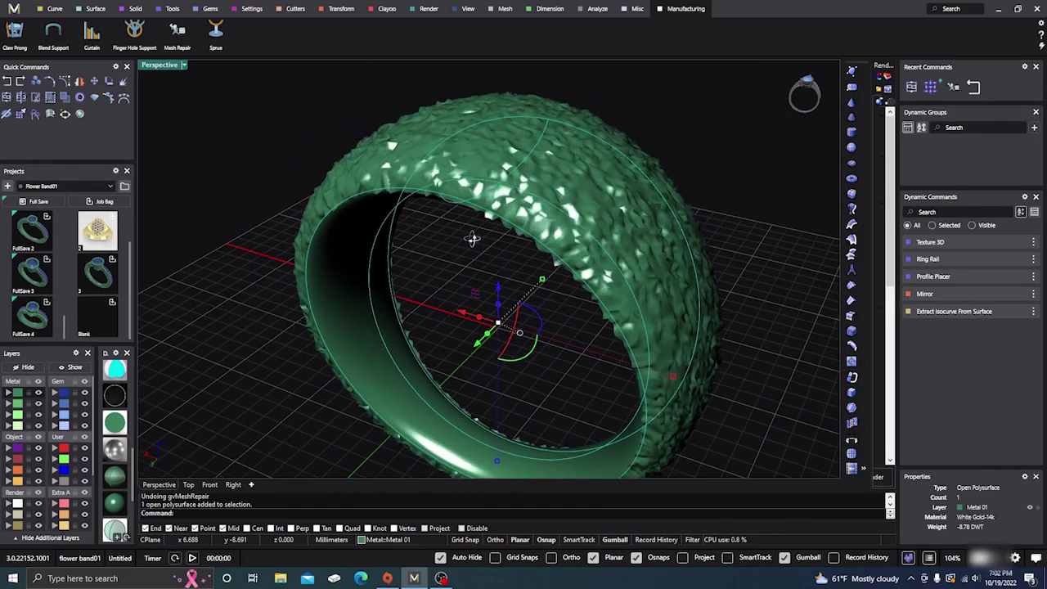
click(546, 180)
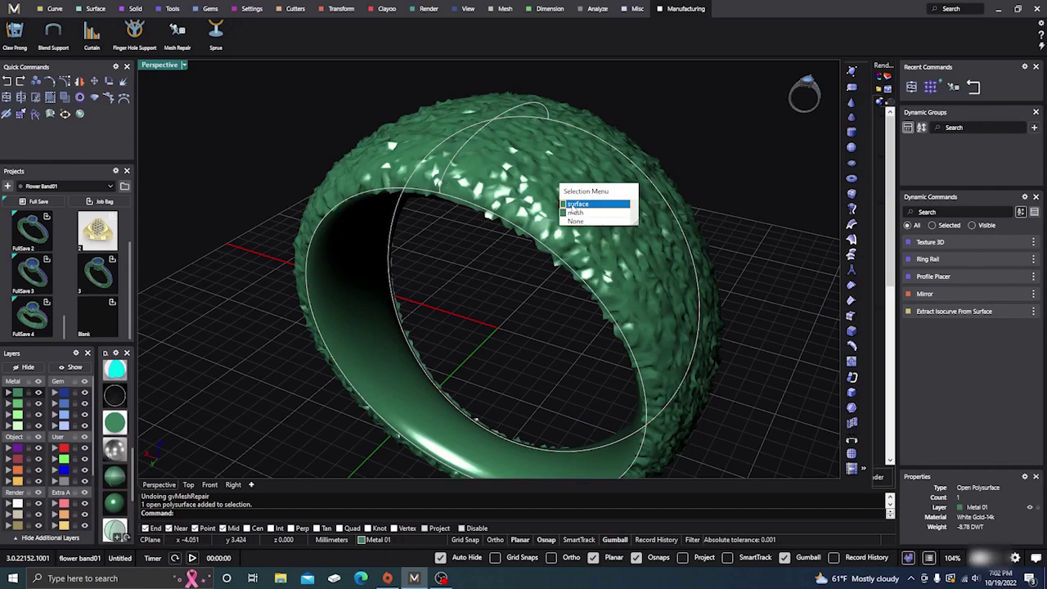
click(571, 203)
right_drag(457, 251, 456, 238)
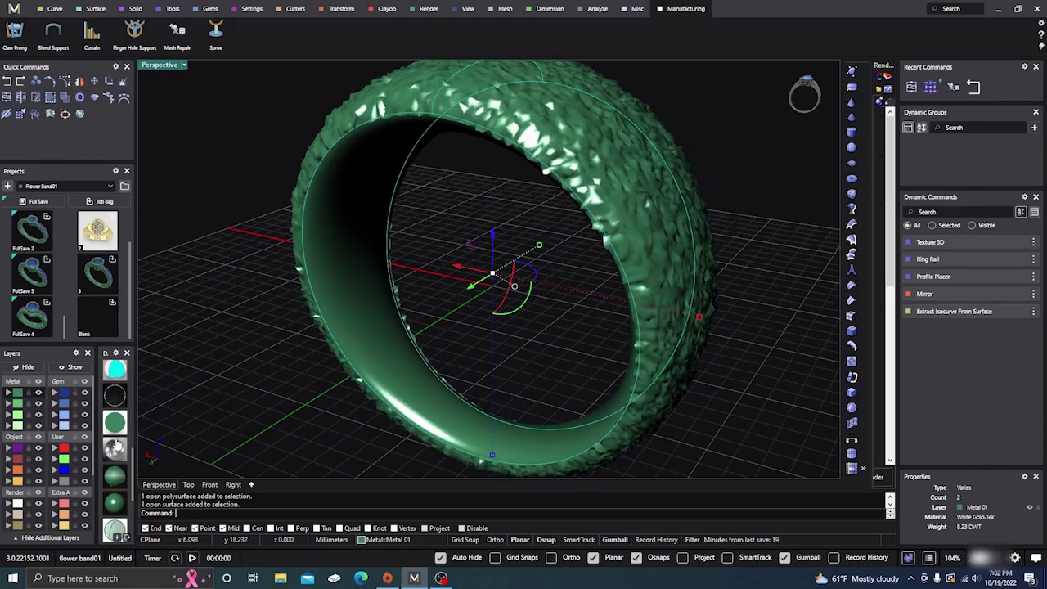
scroll(117, 444, down, 5)
click(115, 380)
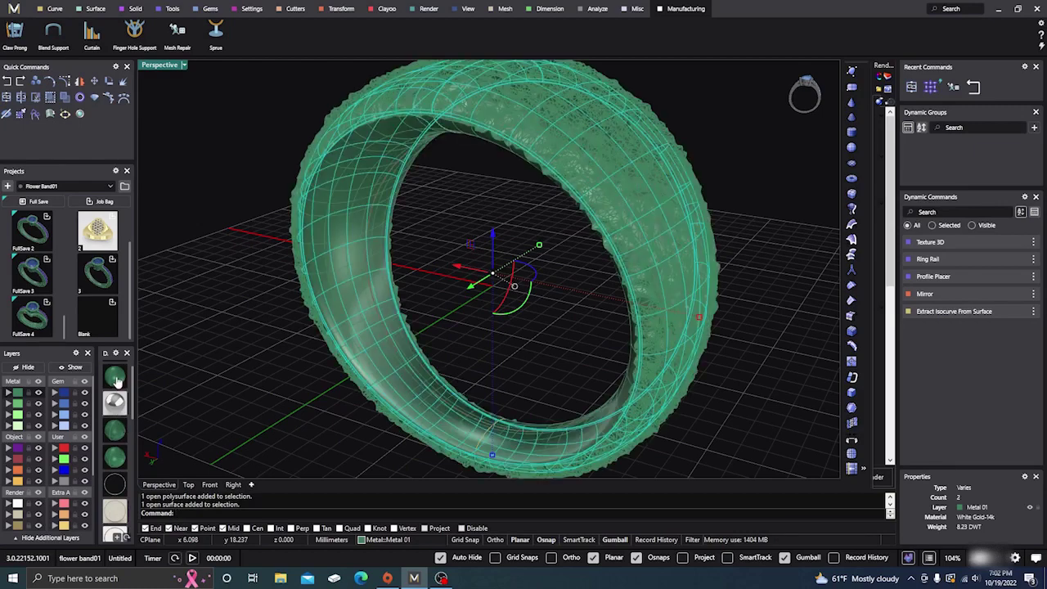
right_drag(407, 267, 415, 292)
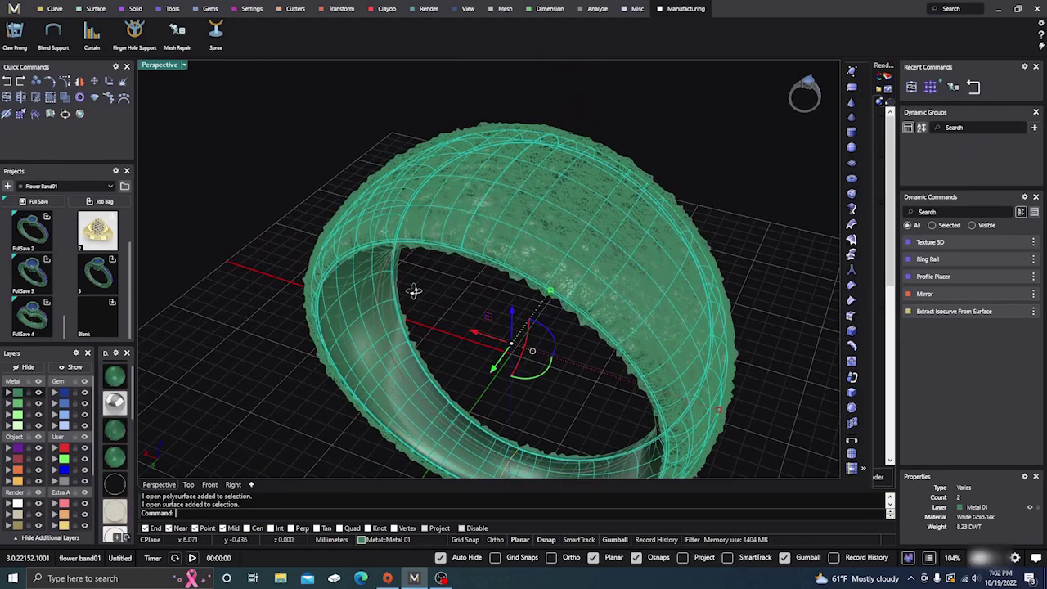
click(6, 97)
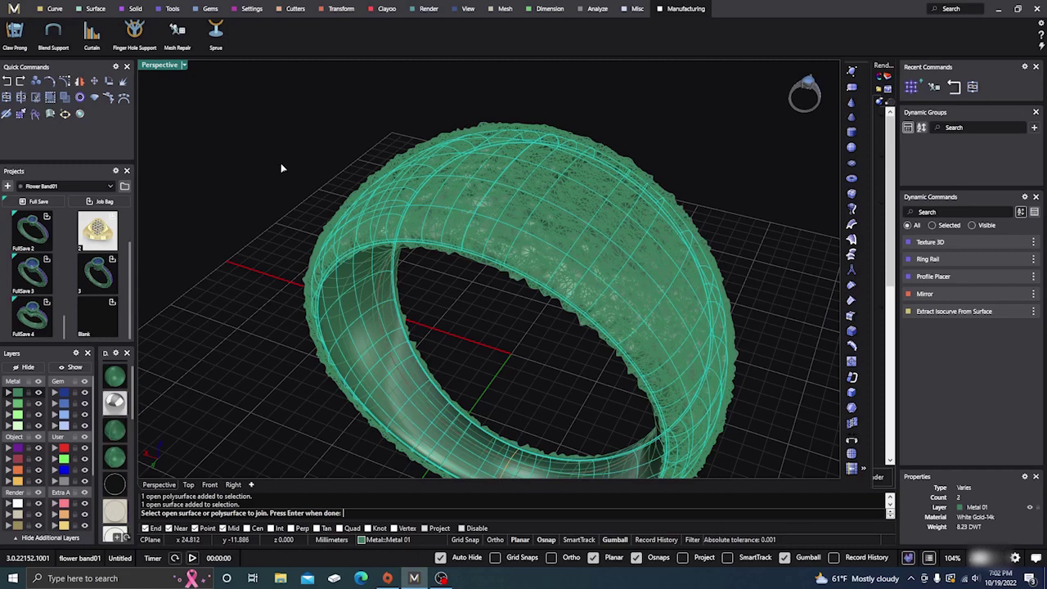
key(Return)
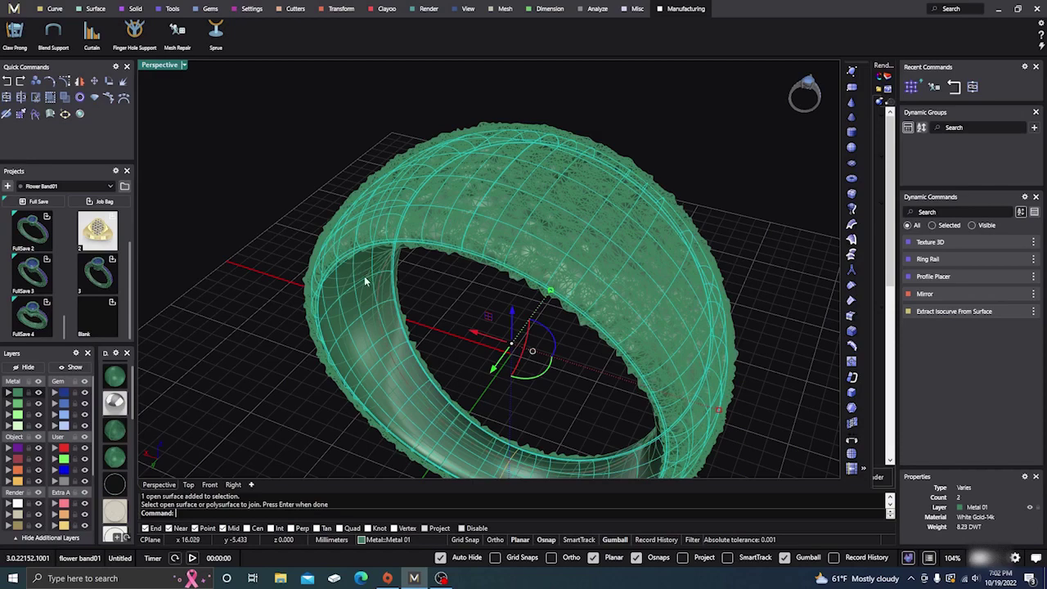
Hide the textured outer mesh to expose the smooth ring surfaces beneath it
click(361, 303)
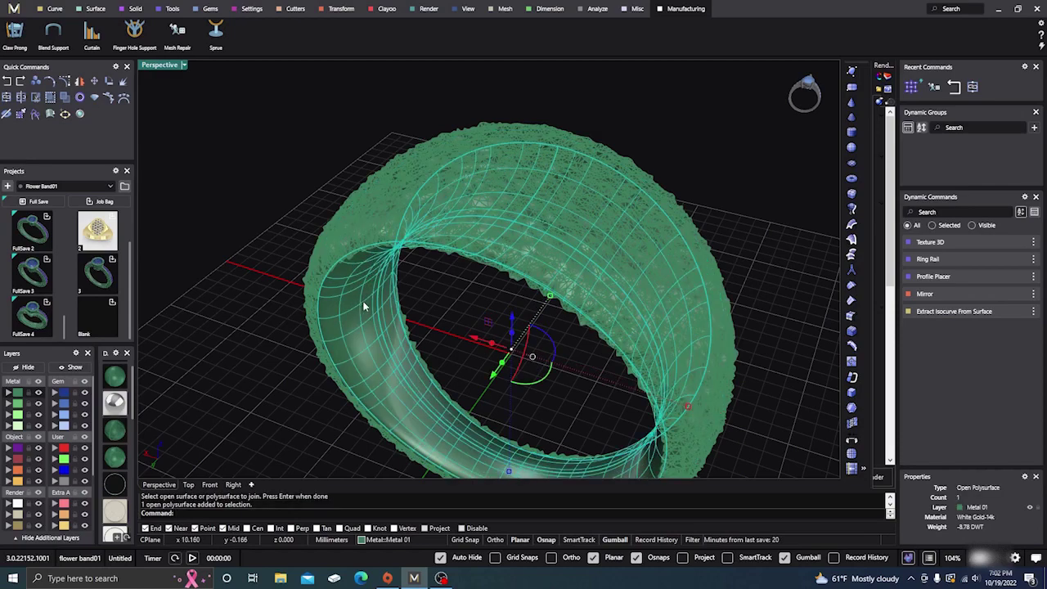
click(362, 216)
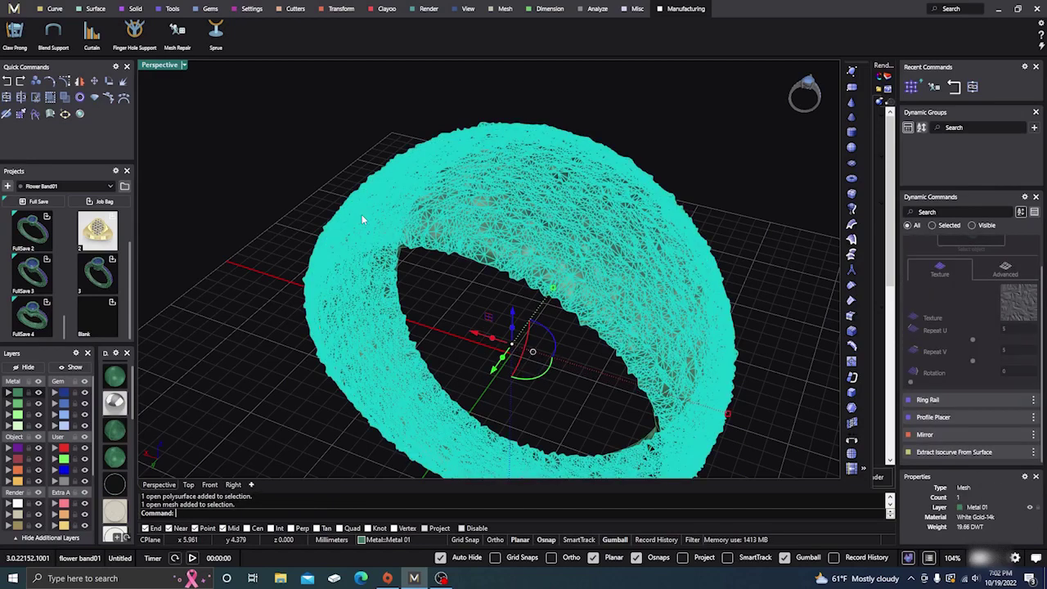
click(31, 369)
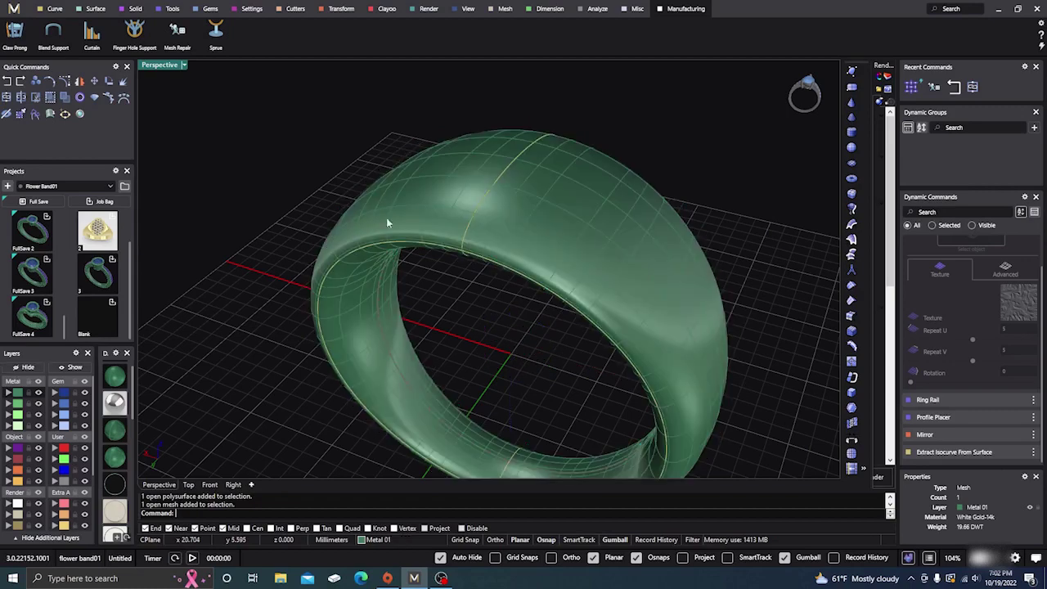
Join the smooth outer surface and the inner polysurface, then select the joined band to check it and clear the selection
click(420, 201)
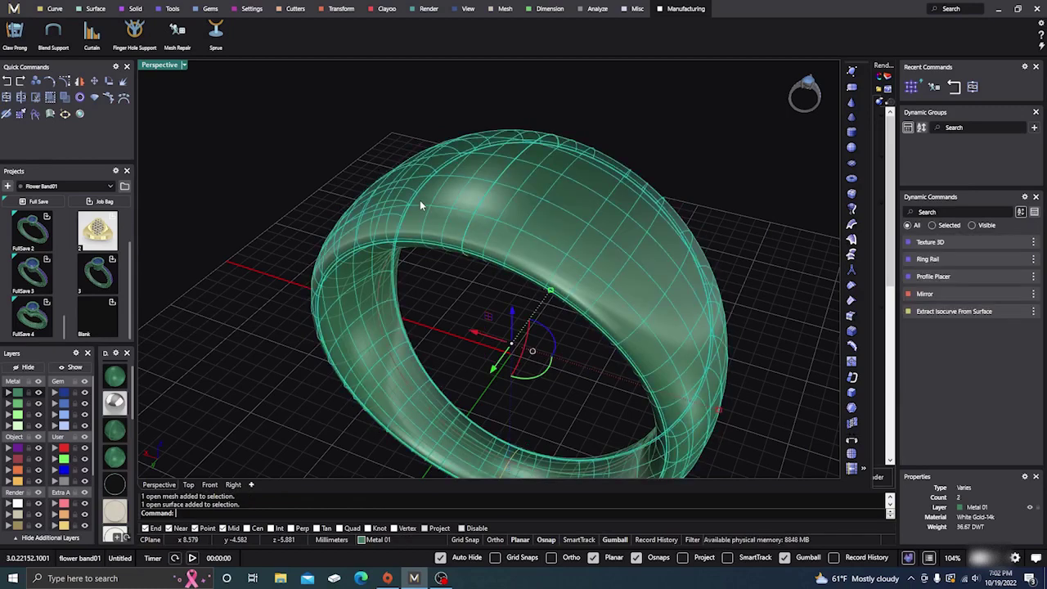
shift+click(388, 328)
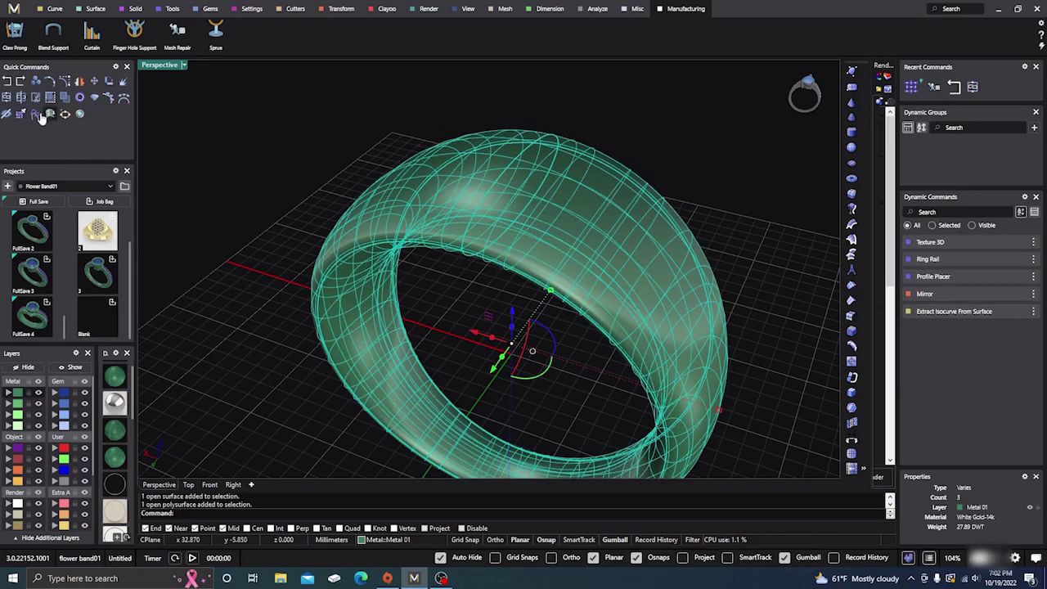
click(7, 98)
click(263, 148)
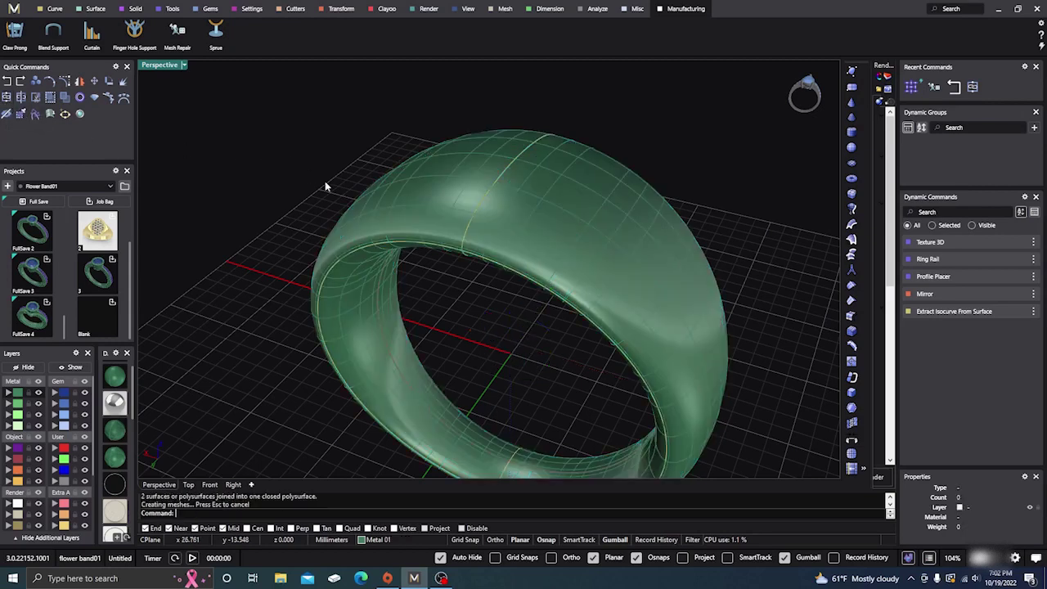
click(381, 199)
click(287, 156)
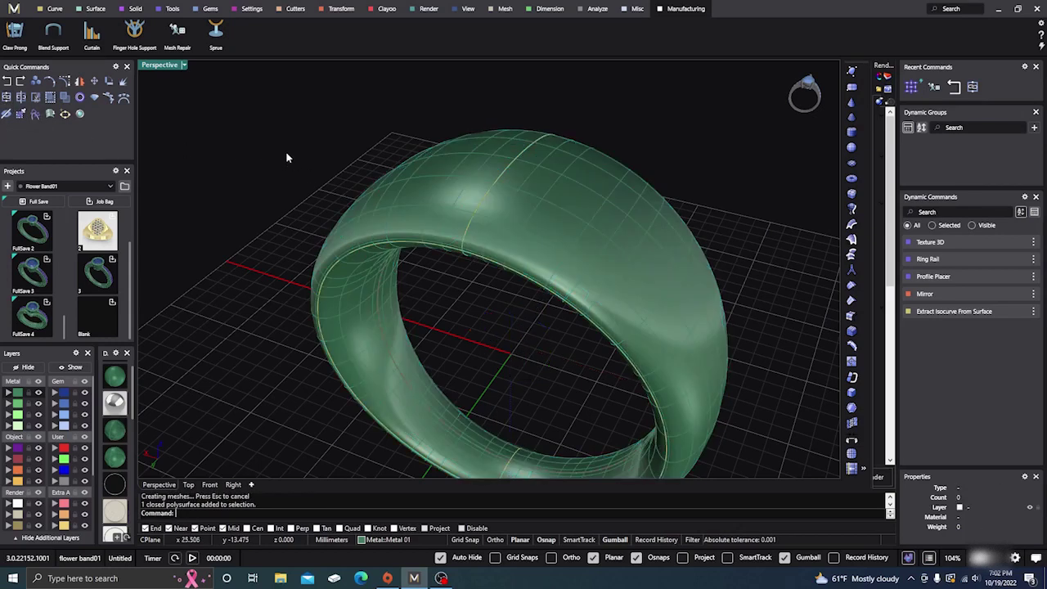
Show the hidden textured mesh again and examine up close how it sits on the joined band
click(75, 370)
scroll(287, 230, down, 5)
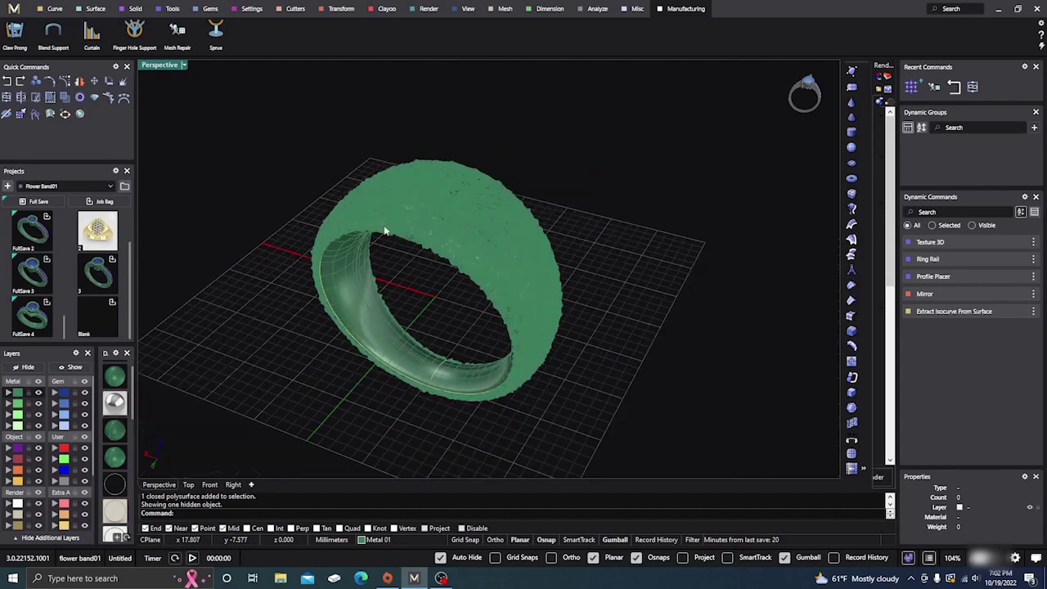
right_drag(384, 229, 442, 231)
scroll(534, 324, down, 4)
scroll(444, 148, up, 5)
scroll(444, 149, up, 6)
scroll(453, 226, down, 7)
scroll(374, 128, up, 5)
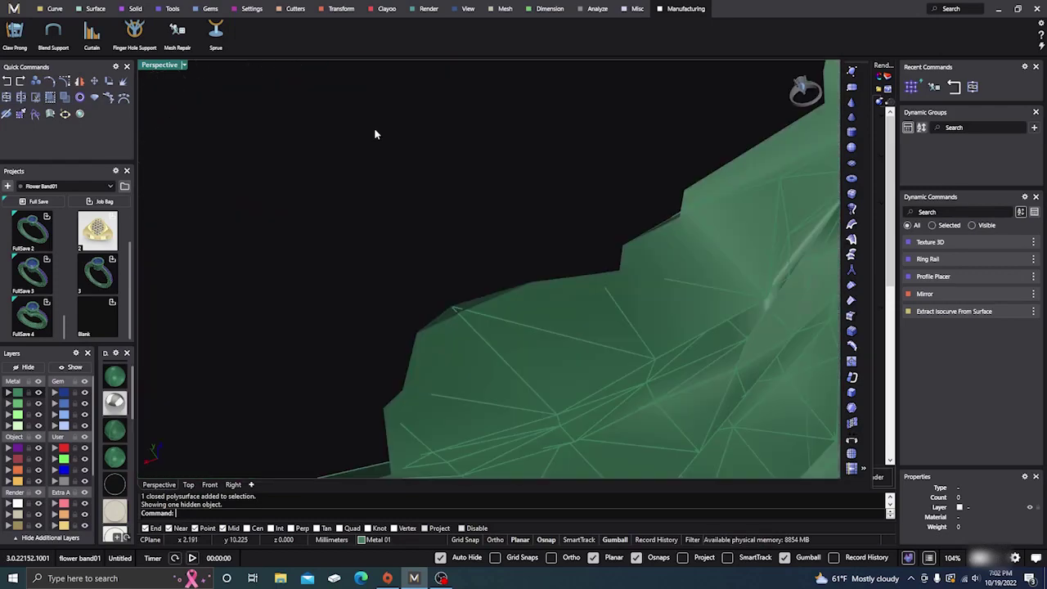
scroll(373, 127, down, 3)
scroll(374, 127, down, 5)
right_drag(374, 133, 438, 260)
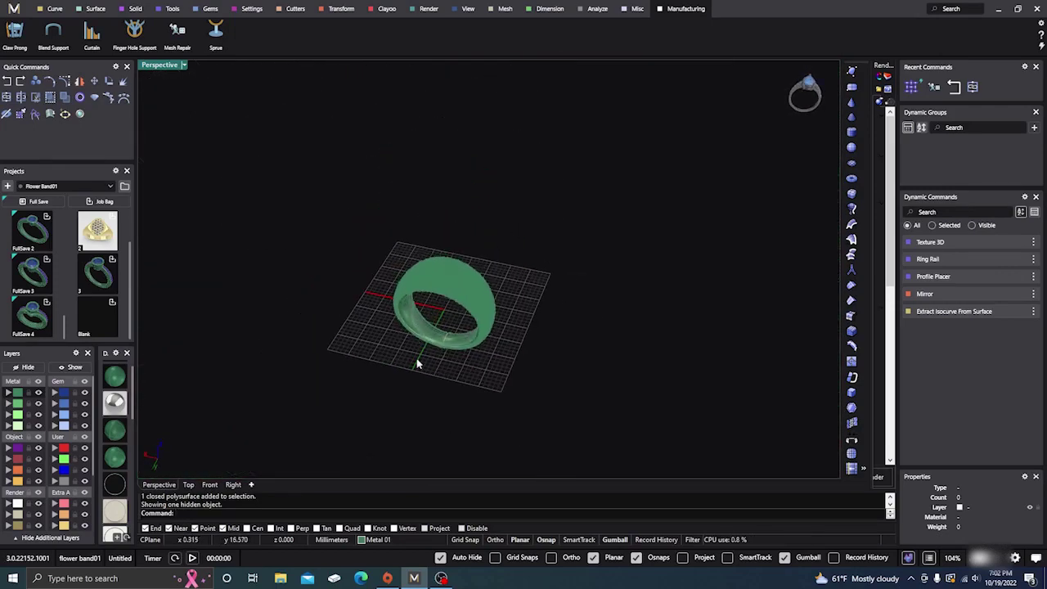
Try to combine all the ring objects, including the textured mesh and the joined band, into one mesh with Mesh Repair
drag(357, 375, 563, 211)
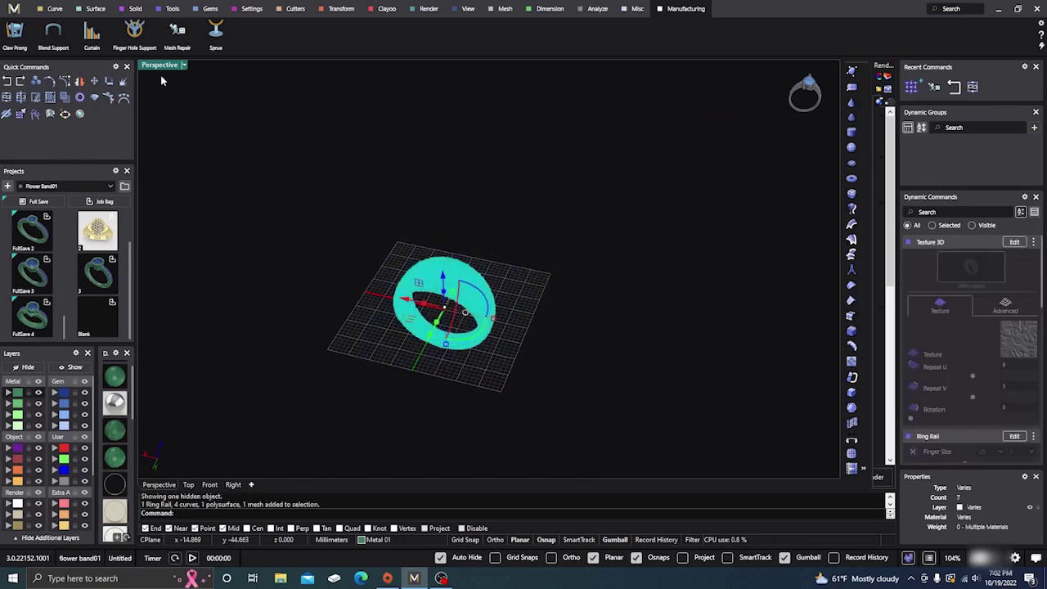
click(177, 32)
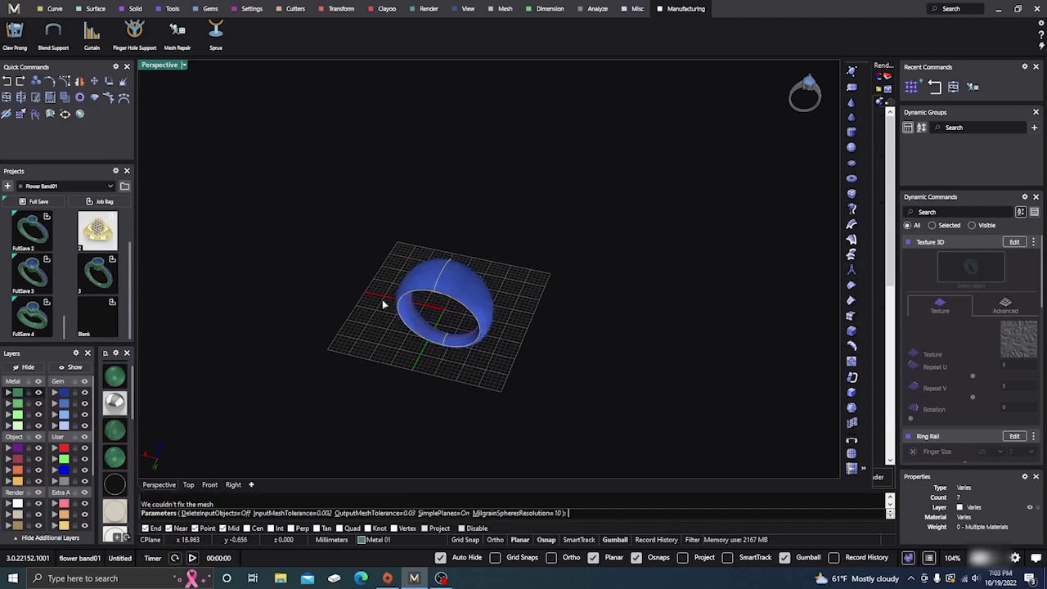
scroll(425, 315, up, 3)
click(487, 259)
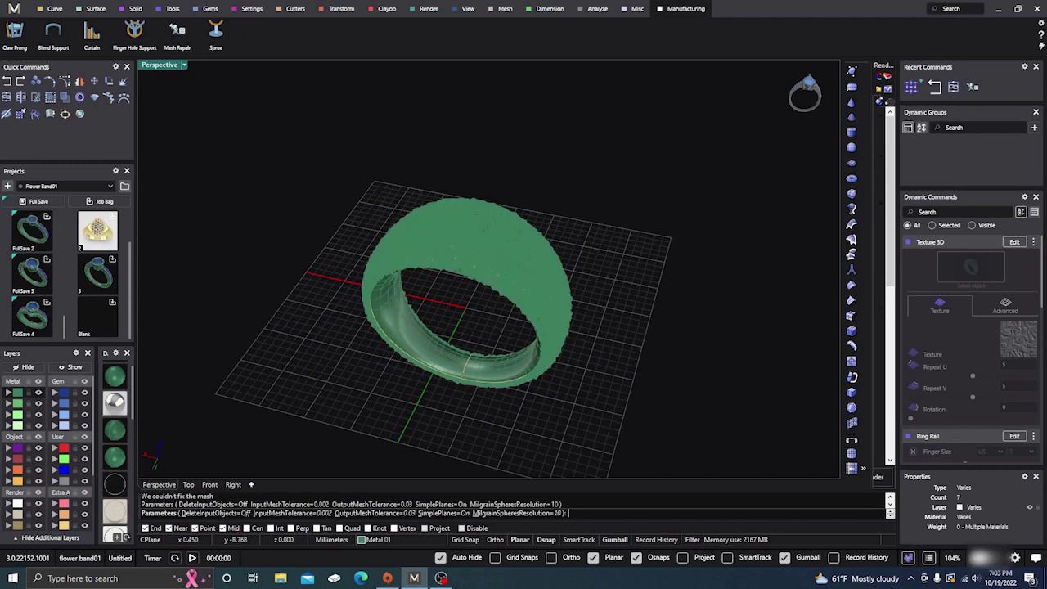
Move the textured outer mesh along the ring's axis so it stands clear behind the smooth band
click(487, 270)
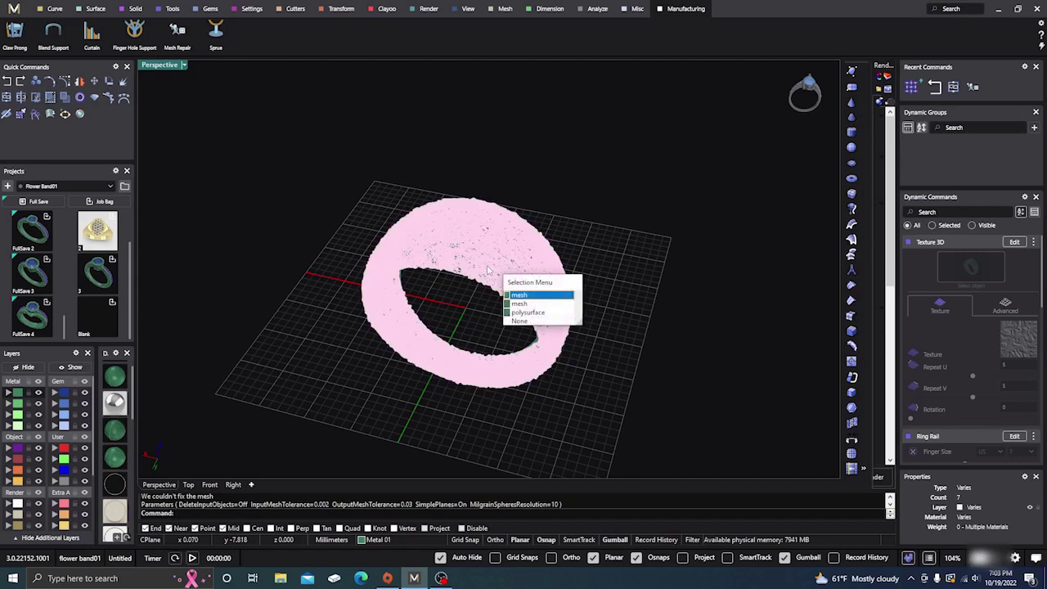
click(518, 302)
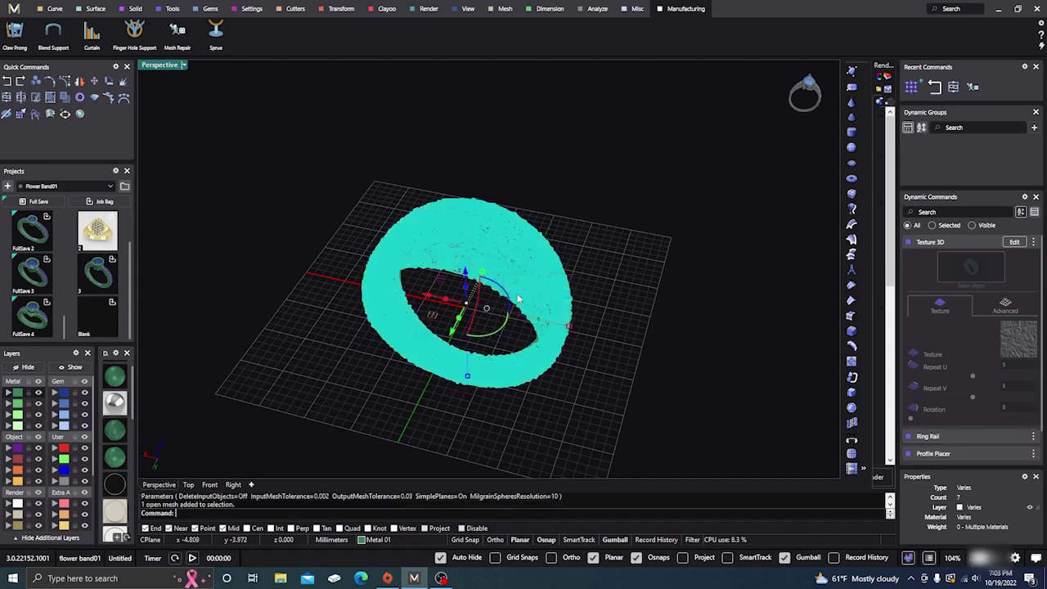
drag(457, 328, 523, 205)
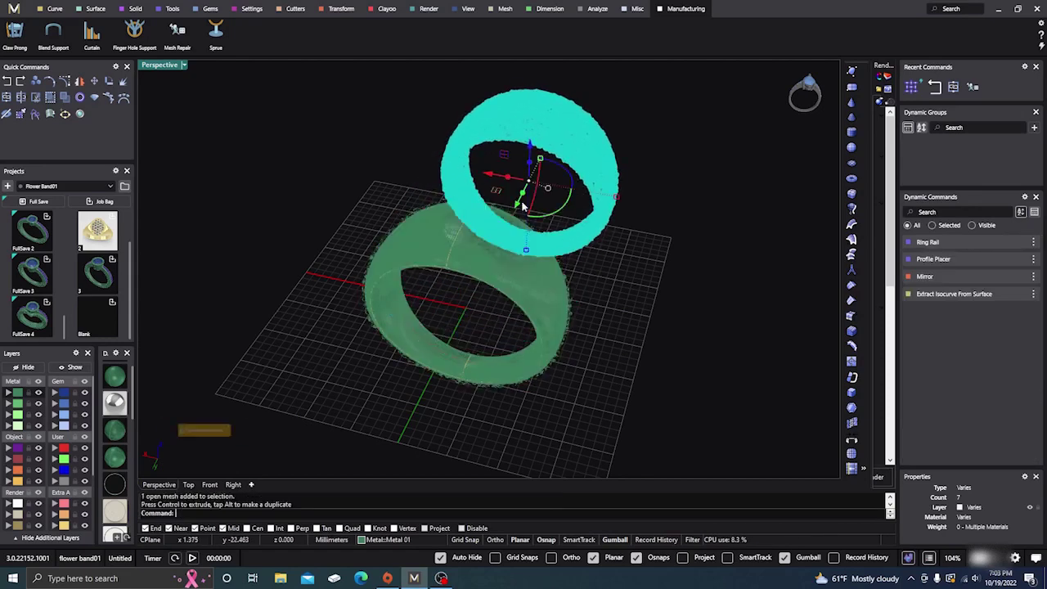
click(623, 287)
right_drag(624, 291, 371, 320)
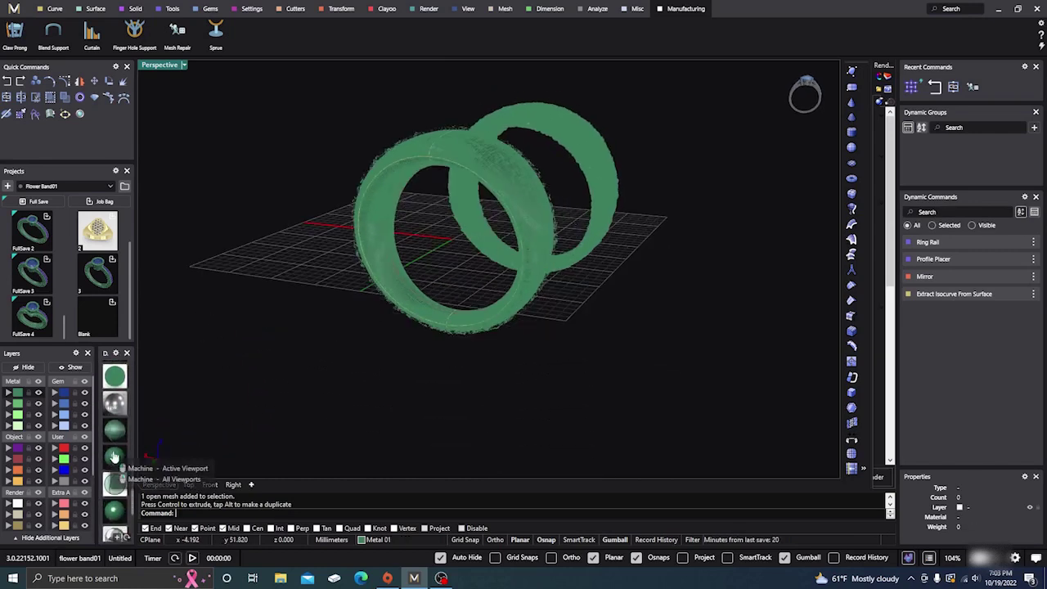
Shade the viewport in Machine display mode and examine the separated textured mesh beside the smooth band
click(116, 457)
scroll(552, 141, up, 5)
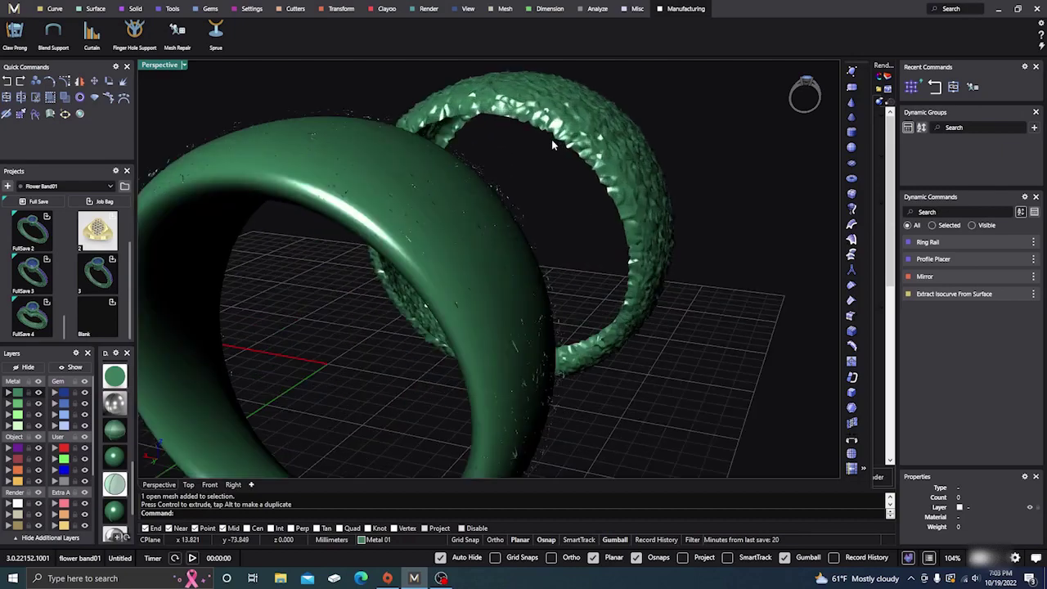
right_drag(573, 218, 494, 219)
scroll(574, 211, down, 3)
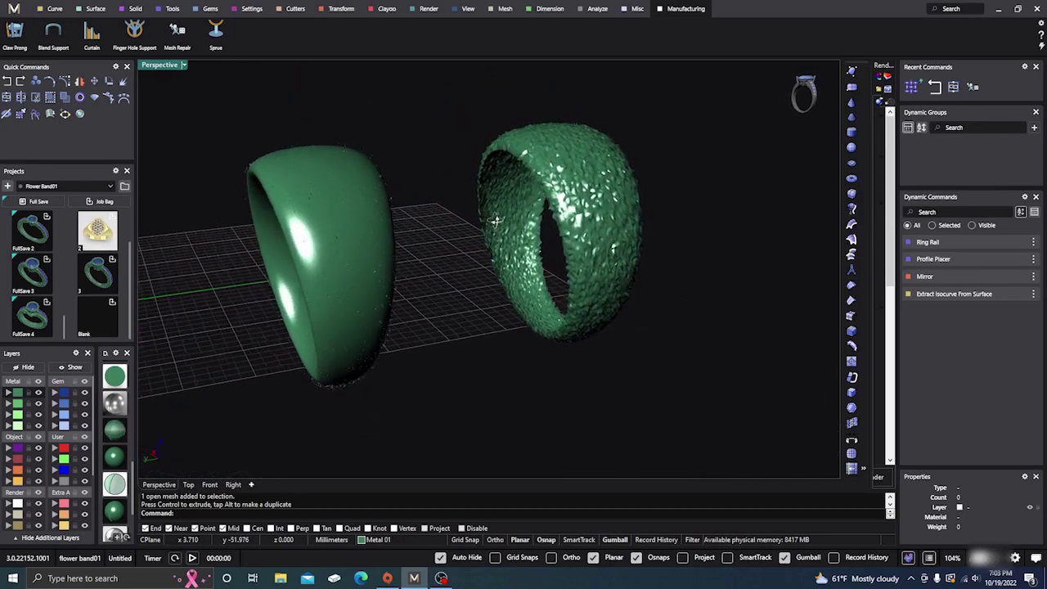
scroll(494, 219, up, 2)
scroll(494, 219, down, 4)
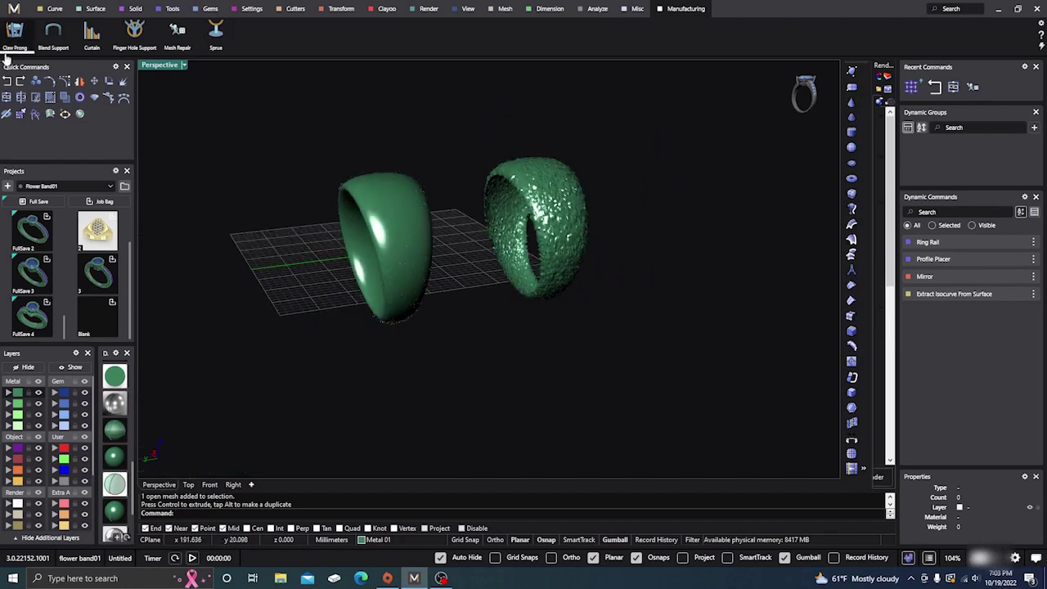
Undo the move of the textured mesh and clear the selection
click(7, 83)
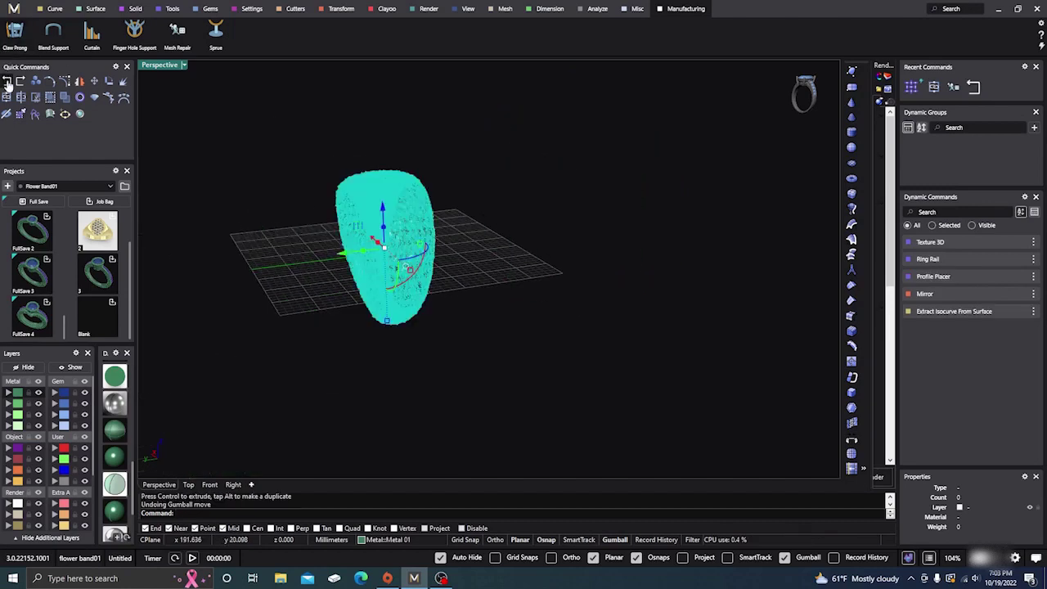
click(517, 145)
right_drag(519, 226, 573, 235)
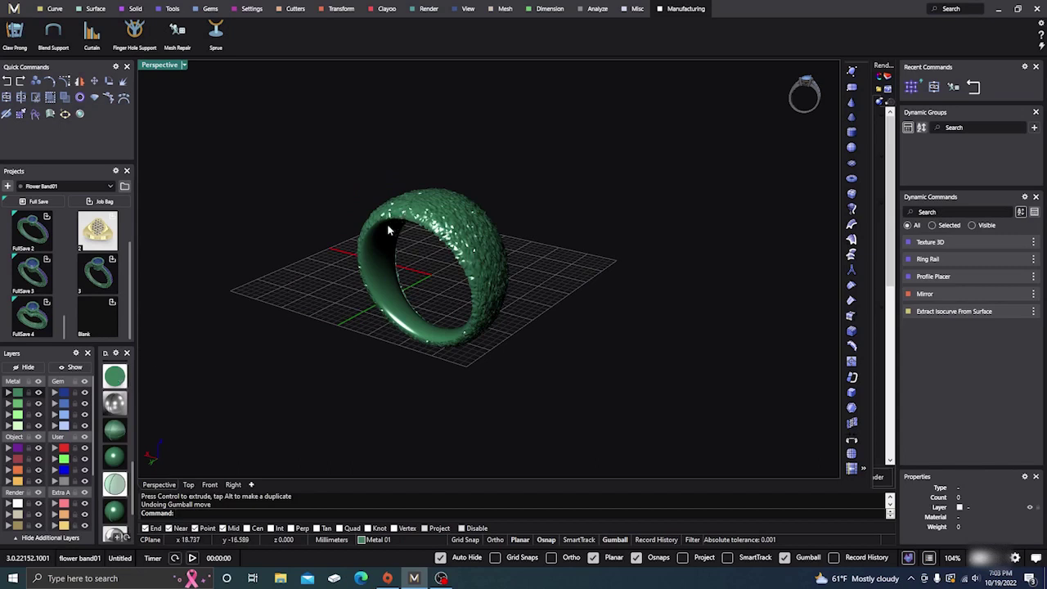
View the ring face-on in the flat shaded display and return the viewport to Machine display mode
scroll(122, 417, up, 1)
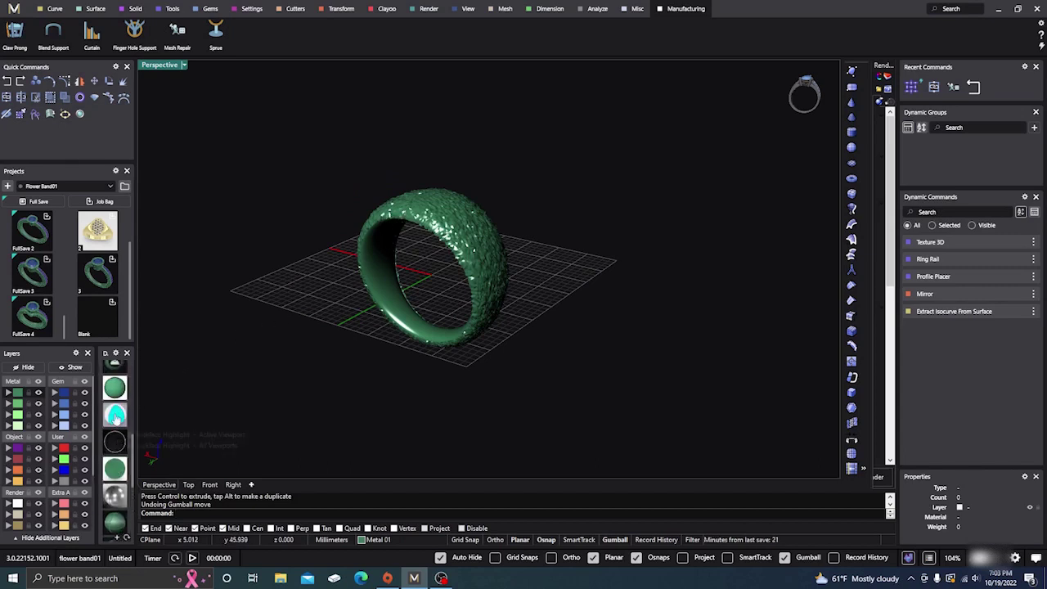
click(114, 399)
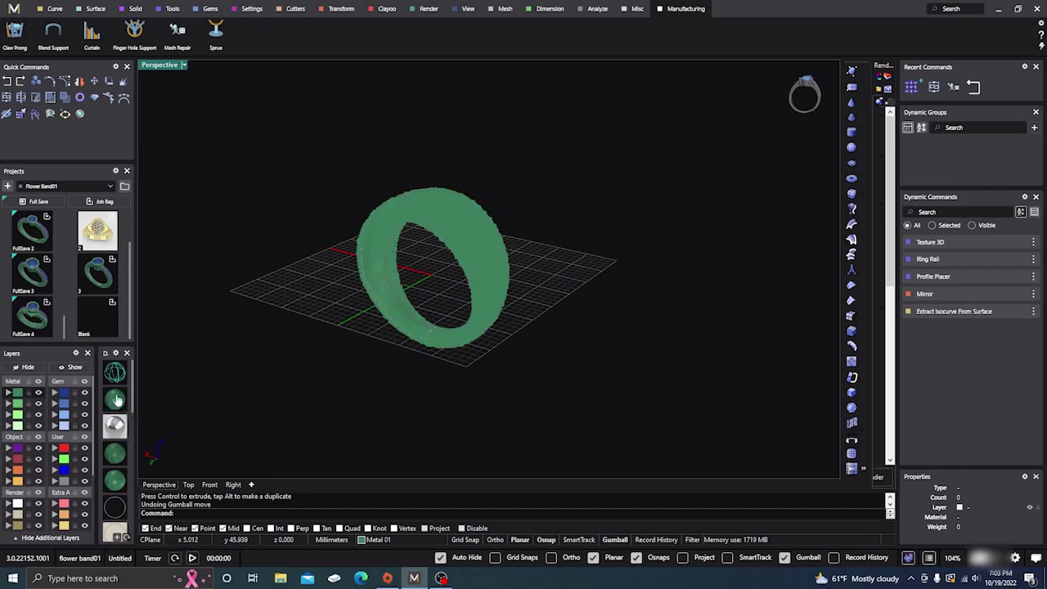
right_drag(356, 353, 246, 372)
scroll(114, 455, down, 6)
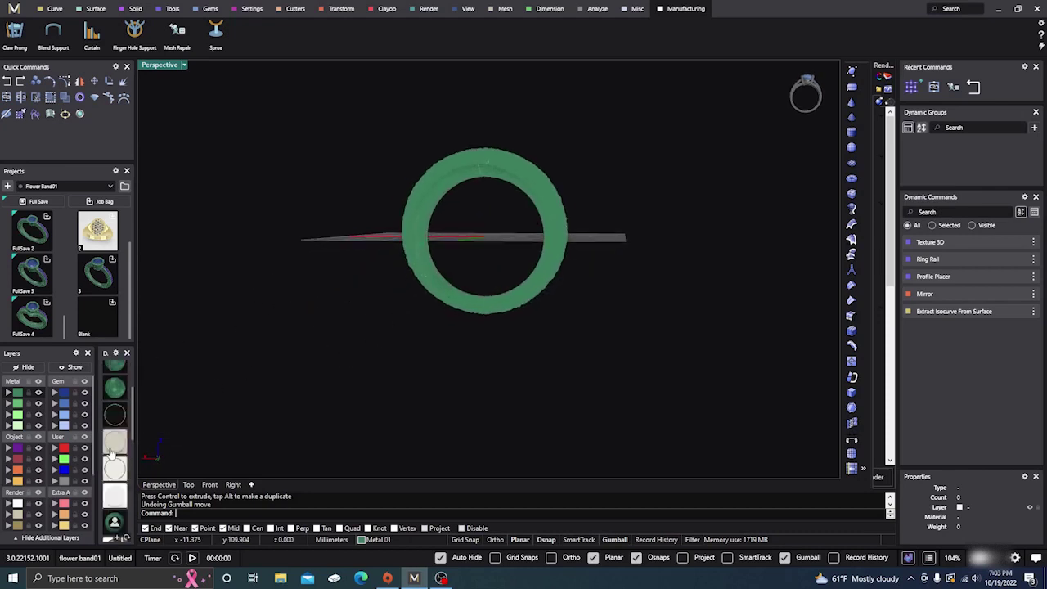
scroll(112, 452, down, 5)
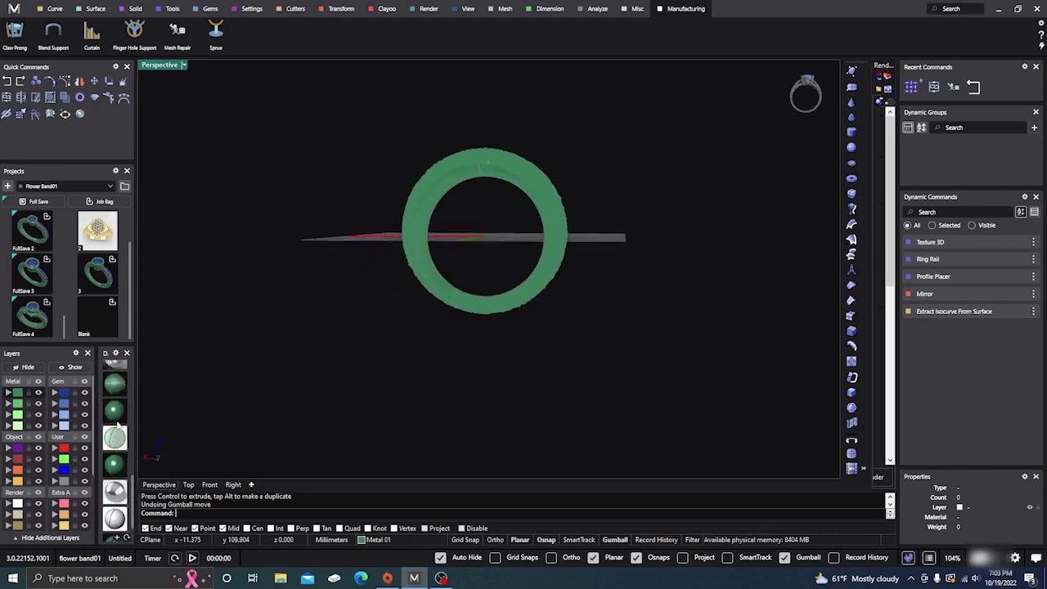
click(116, 422)
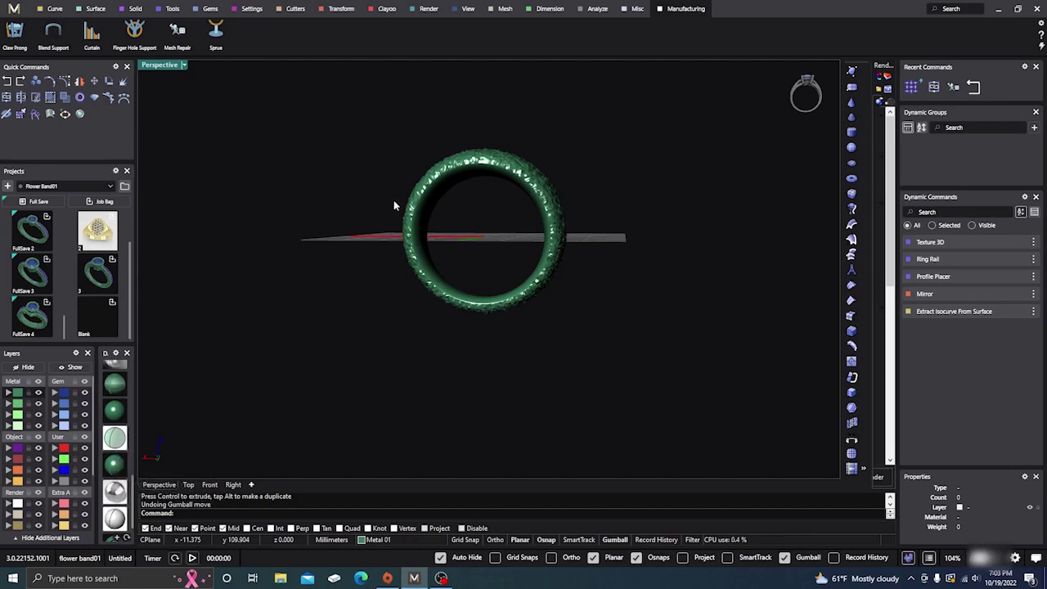
Examine up close how the textured mesh's edges meet the smooth band, from inside the ring and along the outer rim
scroll(551, 300, down, 3)
right_drag(551, 299, 481, 195)
scroll(513, 154, up, 5)
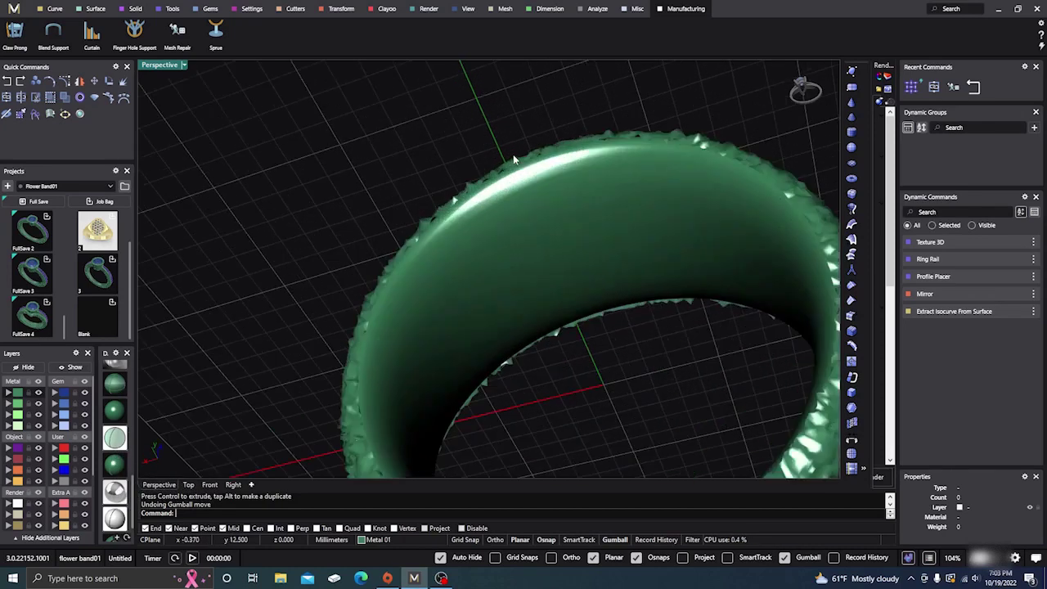
scroll(512, 154, up, 5)
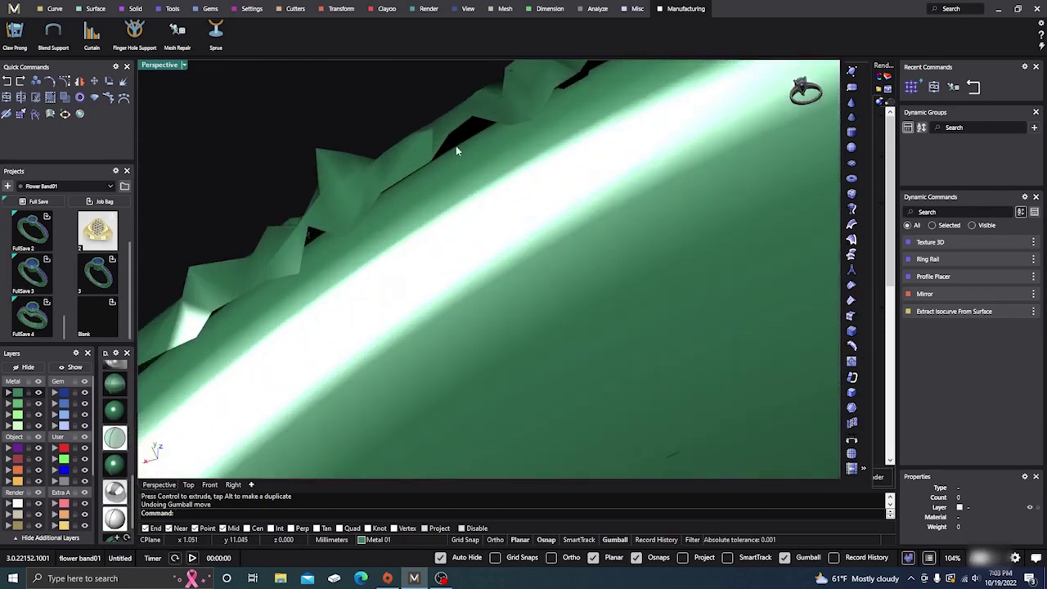
scroll(417, 155, down, 15)
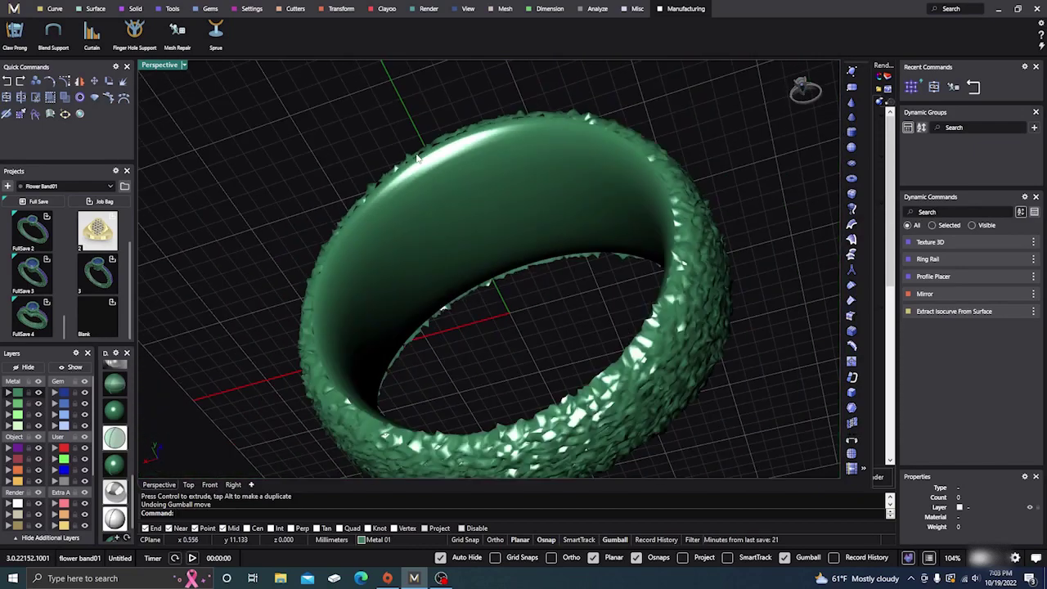
right_drag(439, 180, 437, 320)
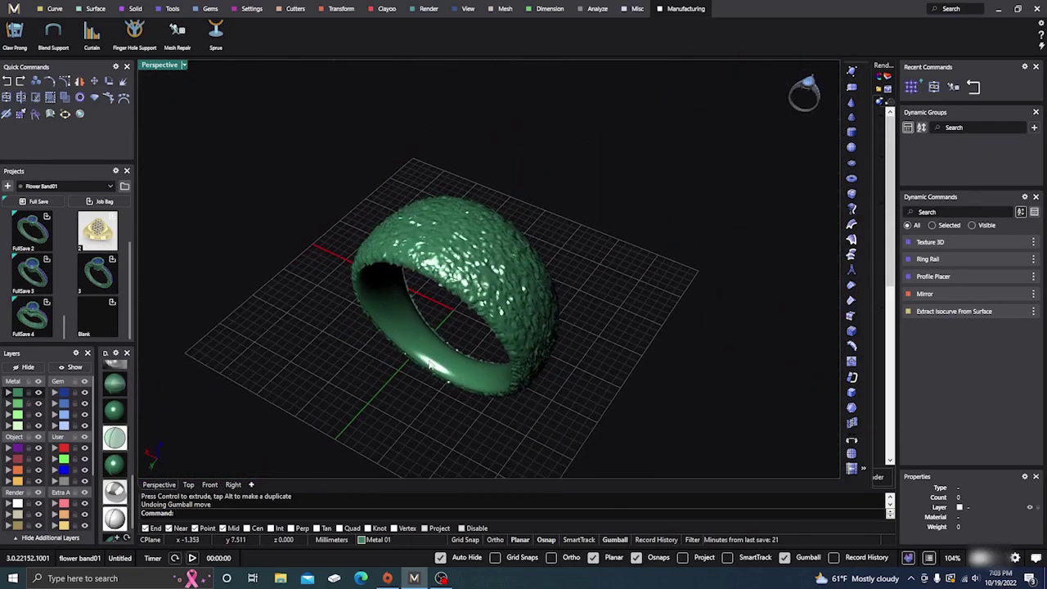
scroll(437, 320, up, 6)
scroll(425, 323, up, 5)
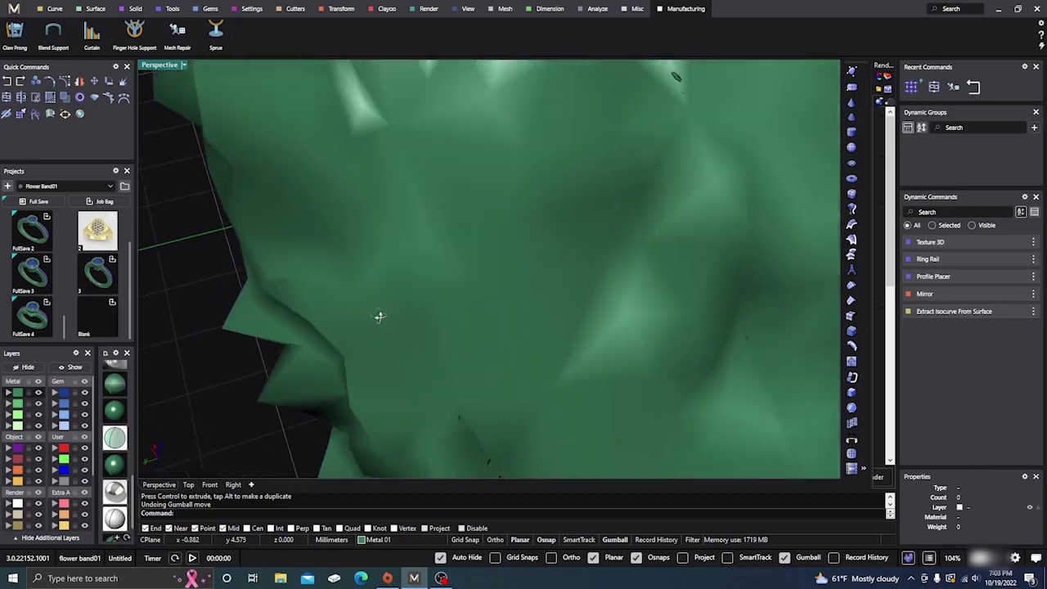
scroll(379, 314, down, 8)
scroll(394, 281, down, 5)
right_drag(394, 281, 582, 286)
scroll(508, 262, up, 4)
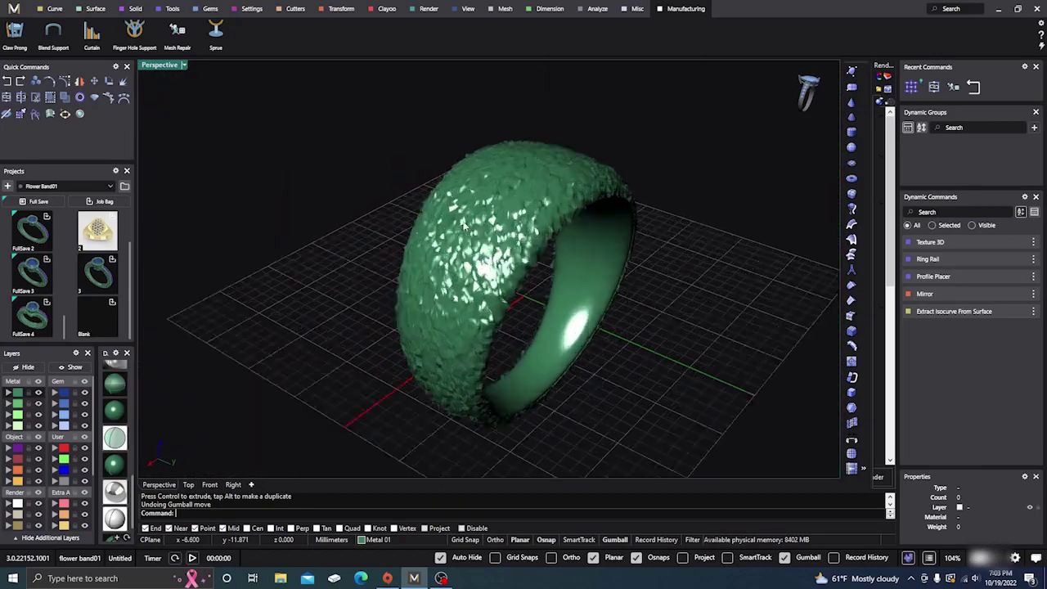
Scale the textured mesh slightly narrower across the band's width and check how its edges sit on the smooth rim
click(483, 254)
scroll(401, 222, down, 5)
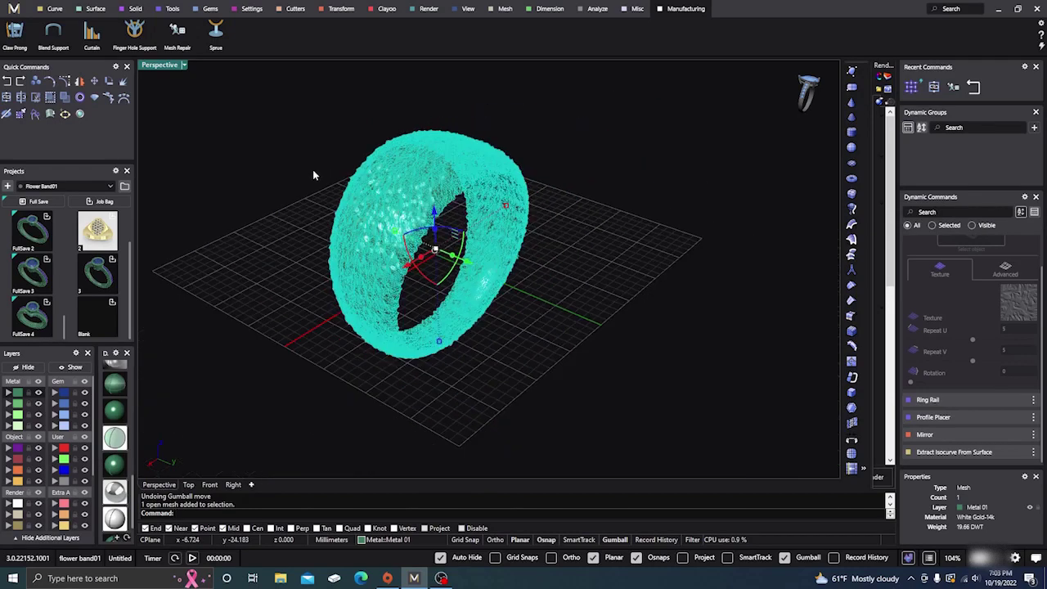
right_drag(314, 172, 420, 210)
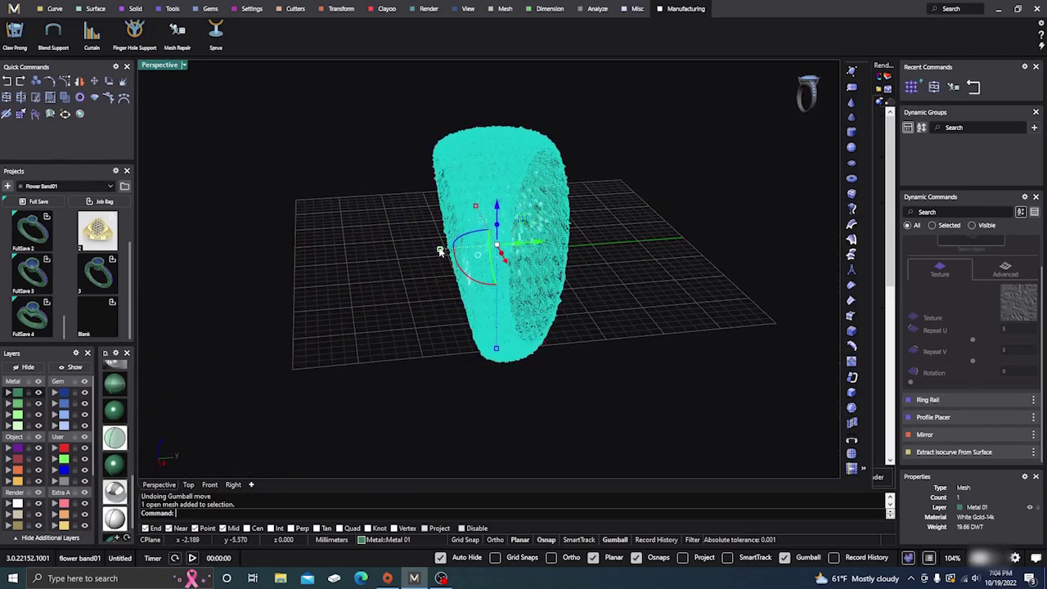
drag(439, 250, 446, 254)
click(416, 265)
right_drag(416, 265, 438, 253)
scroll(483, 169, up, 2)
scroll(488, 142, up, 5)
right_drag(488, 145, 507, 188)
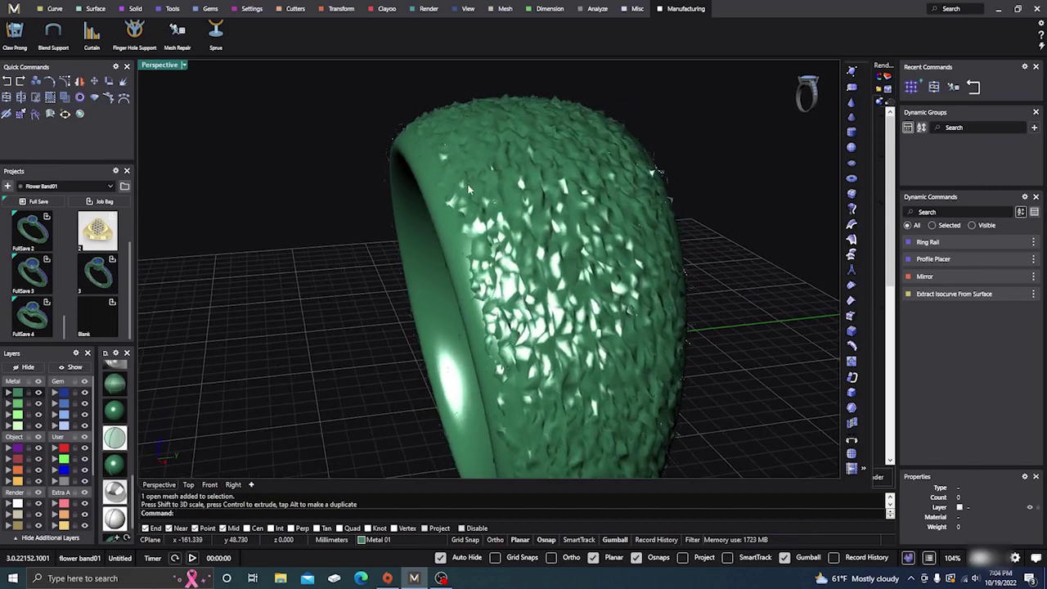
Reselect the textured mesh, scale it slightly wider across the band's width, and clear the selection
click(526, 244)
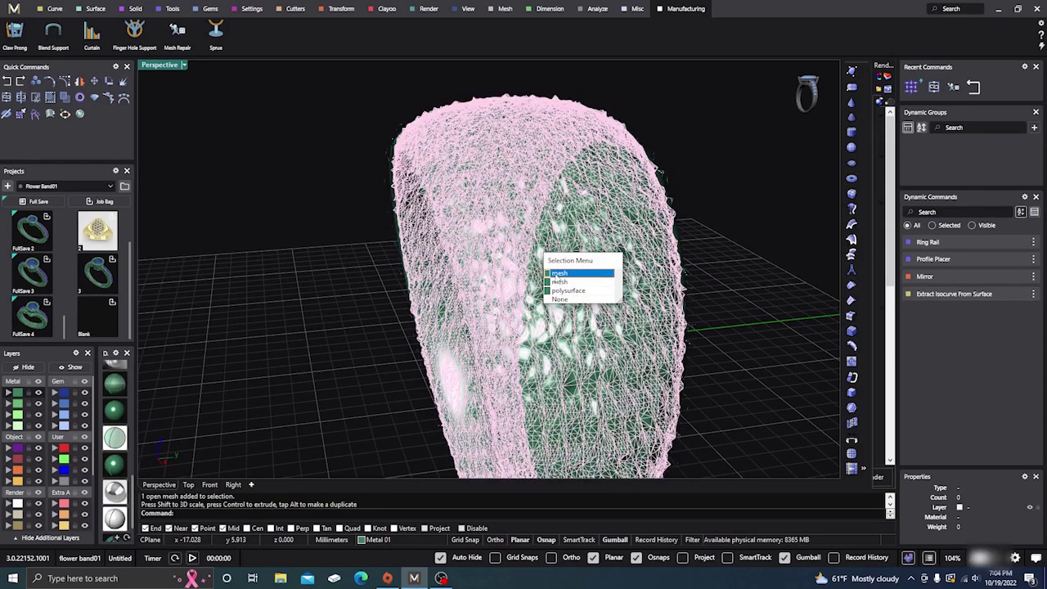
click(558, 273)
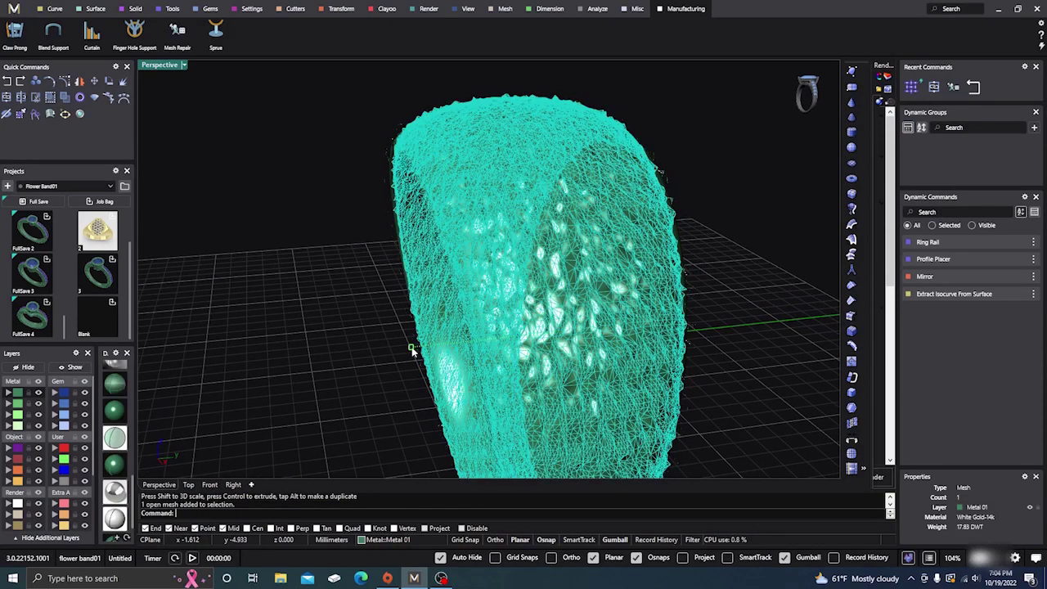
click(356, 296)
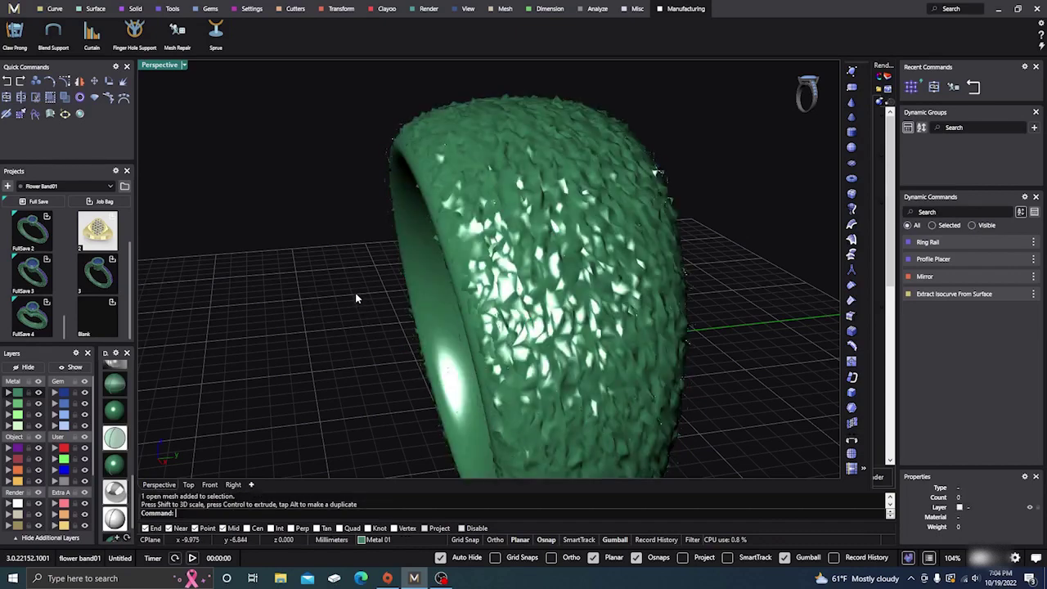
right_drag(356, 297, 484, 259)
Stretch the textured mesh a little further across the band's width so its texture reaches the rim, and deselect it
click(498, 259)
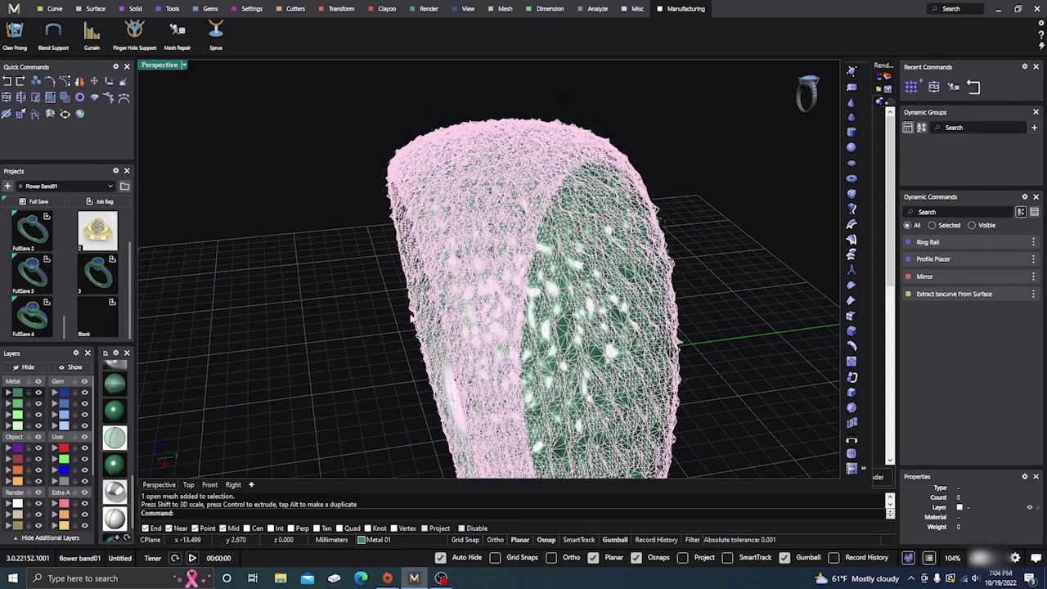
click(333, 128)
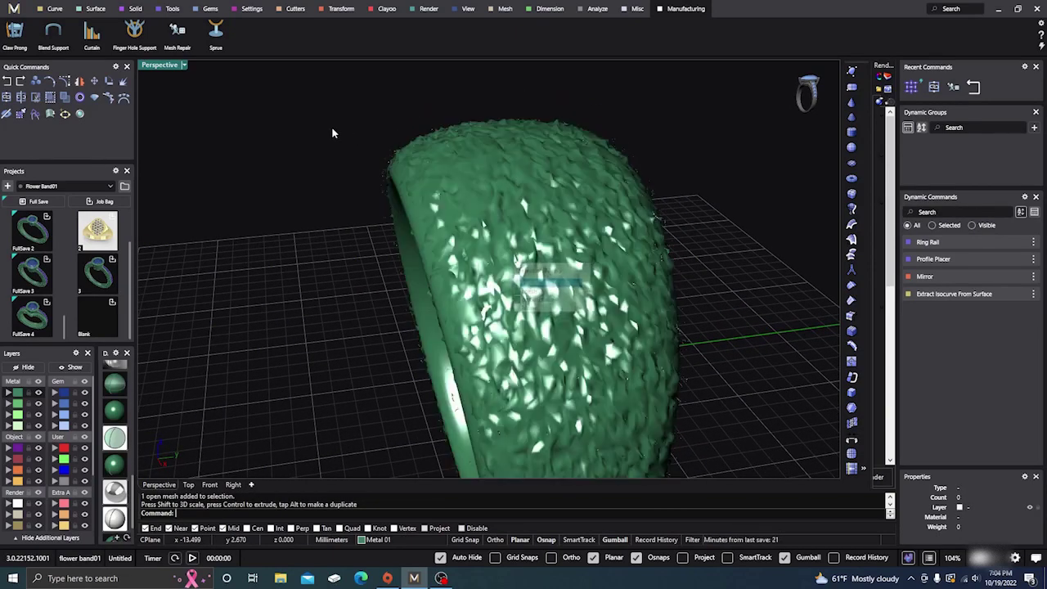
scroll(331, 137, down, 3)
click(415, 208)
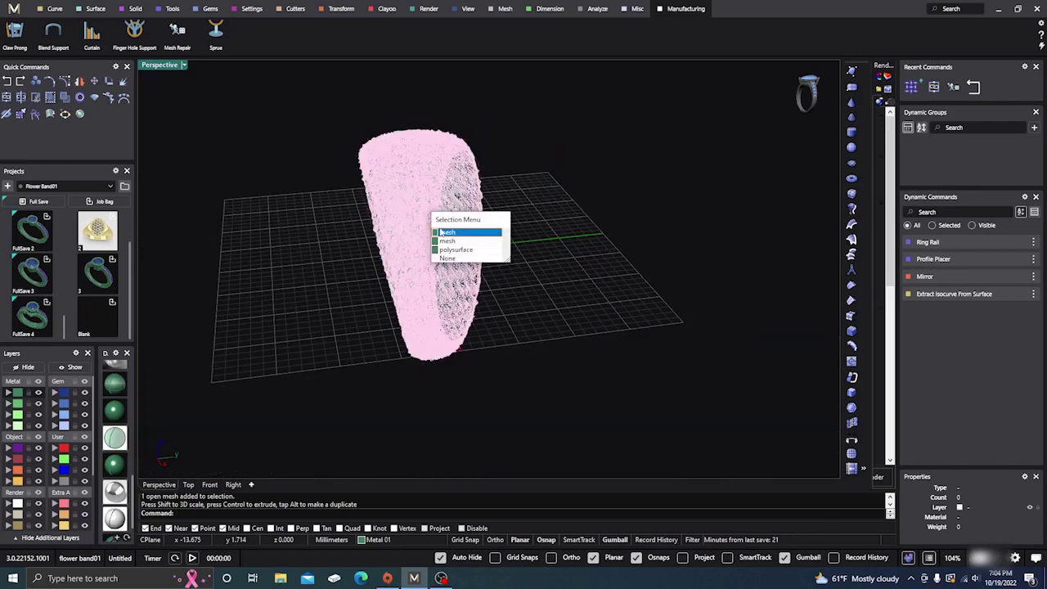
click(445, 232)
scroll(373, 229, up, 3)
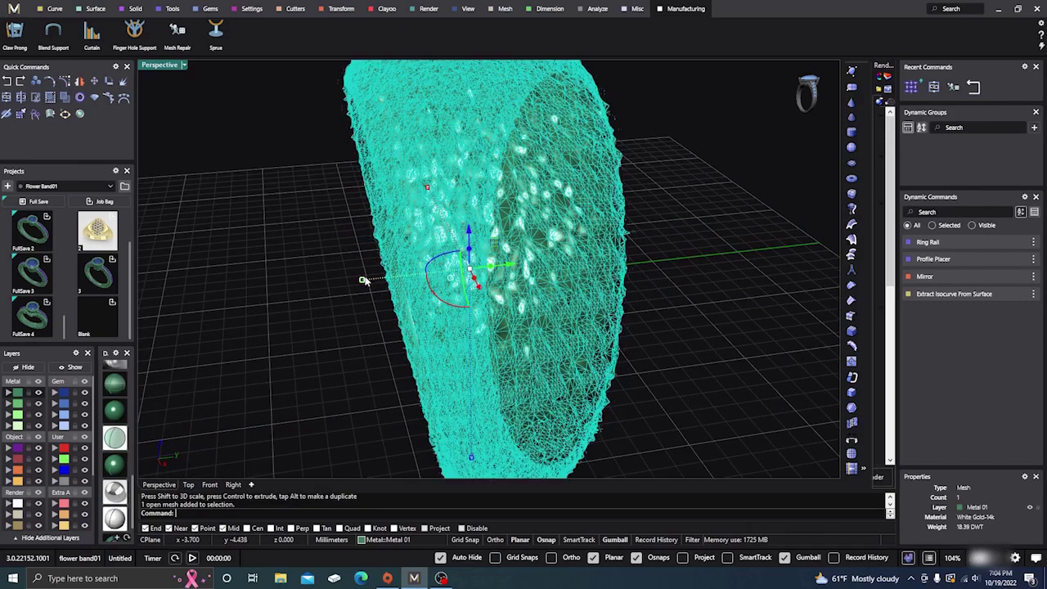
drag(361, 280, 357, 281)
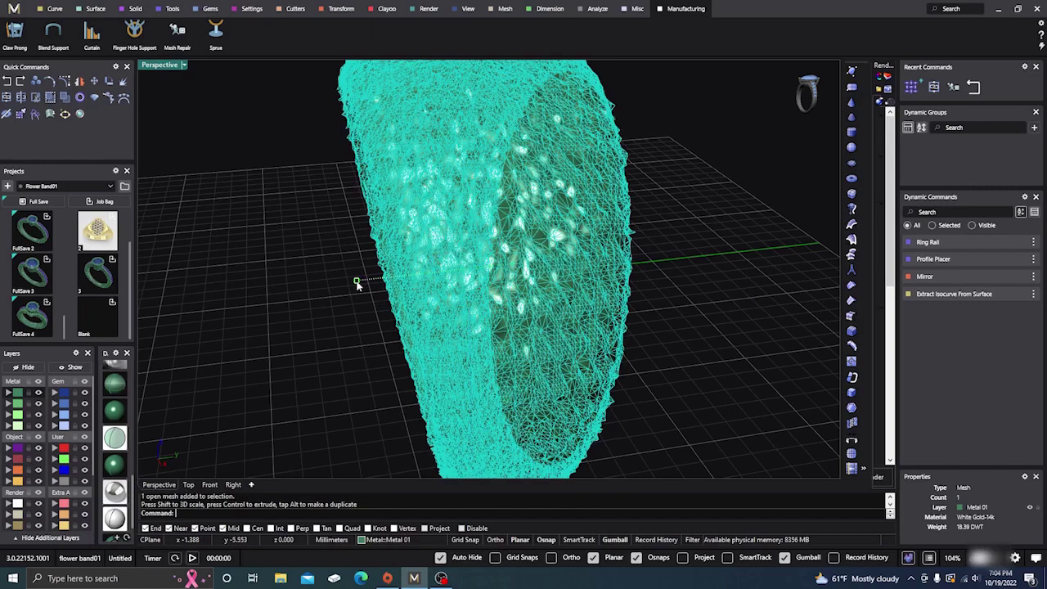
click(319, 291)
scroll(335, 299, down, 5)
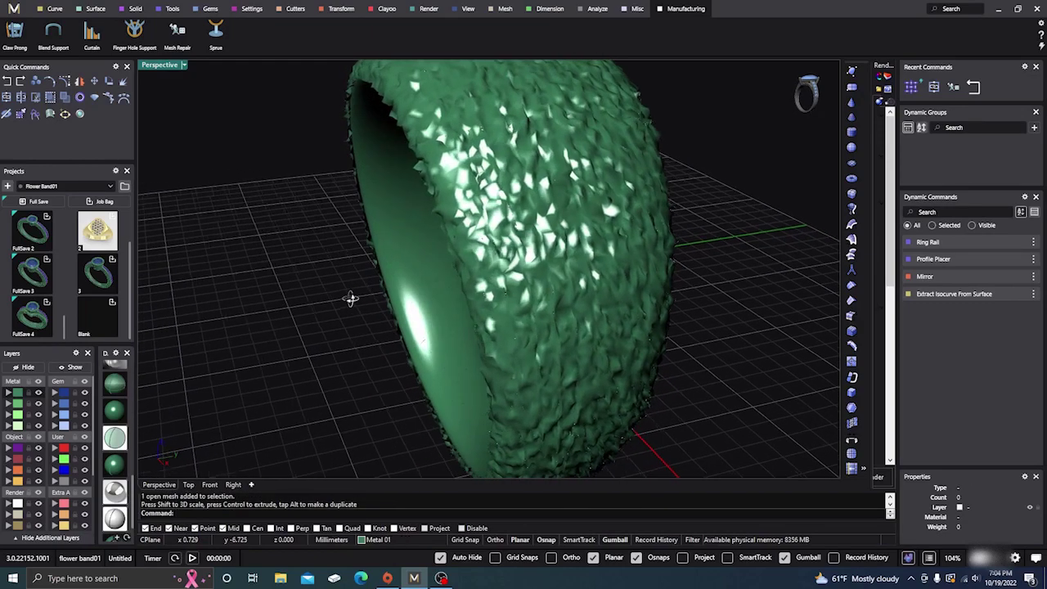
Select the textured mesh, scale it slightly narrower across the band's width in the Right view, and deselect it
scroll(403, 368, down, 3)
scroll(403, 367, up, 6)
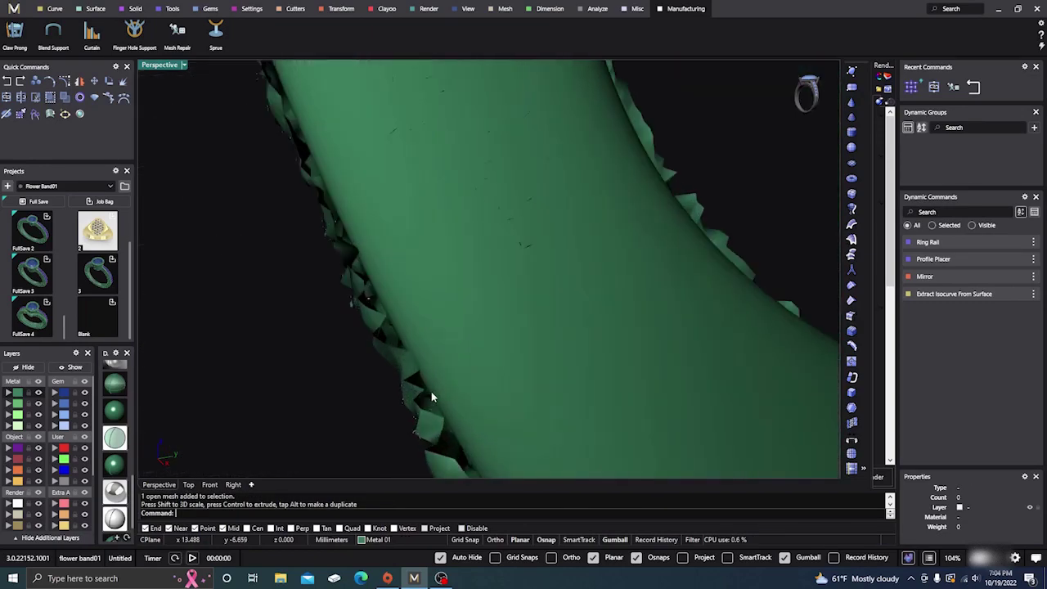
scroll(365, 311, down, 3)
scroll(364, 309, down, 4)
click(405, 270)
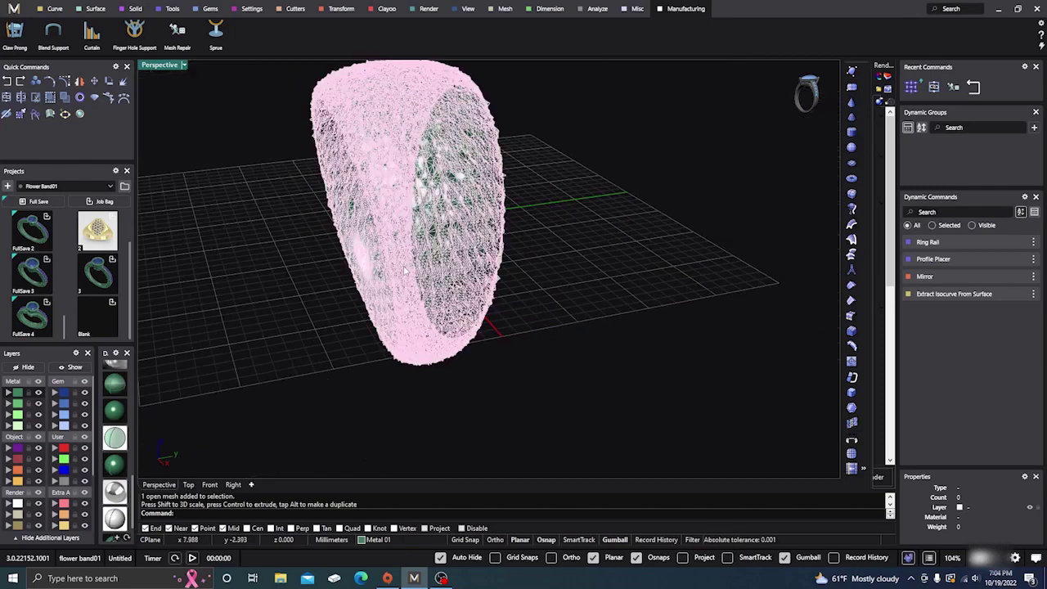
click(558, 315)
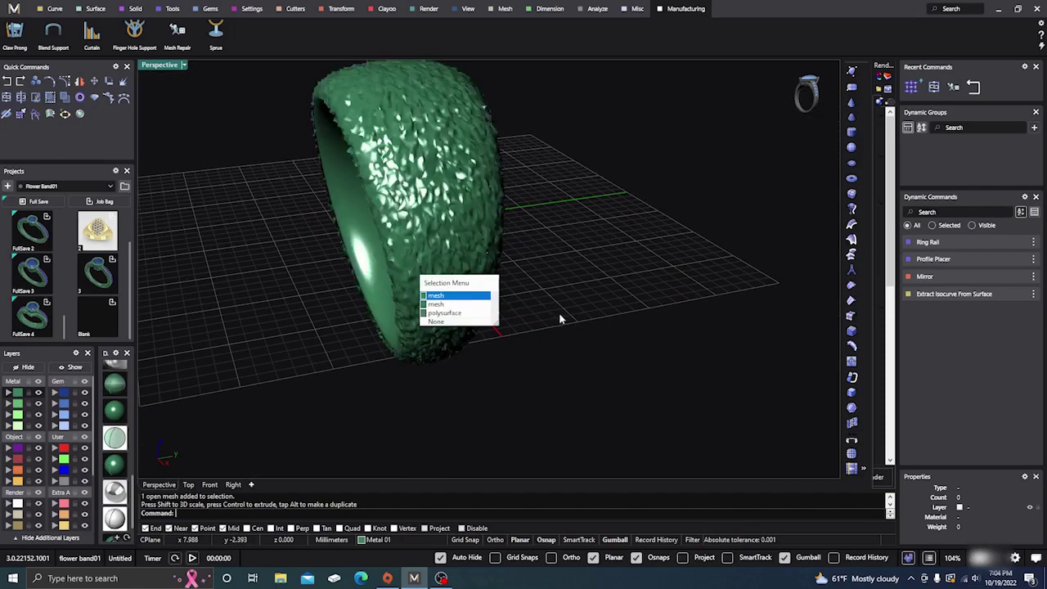
right_drag(564, 336, 455, 257)
click(409, 211)
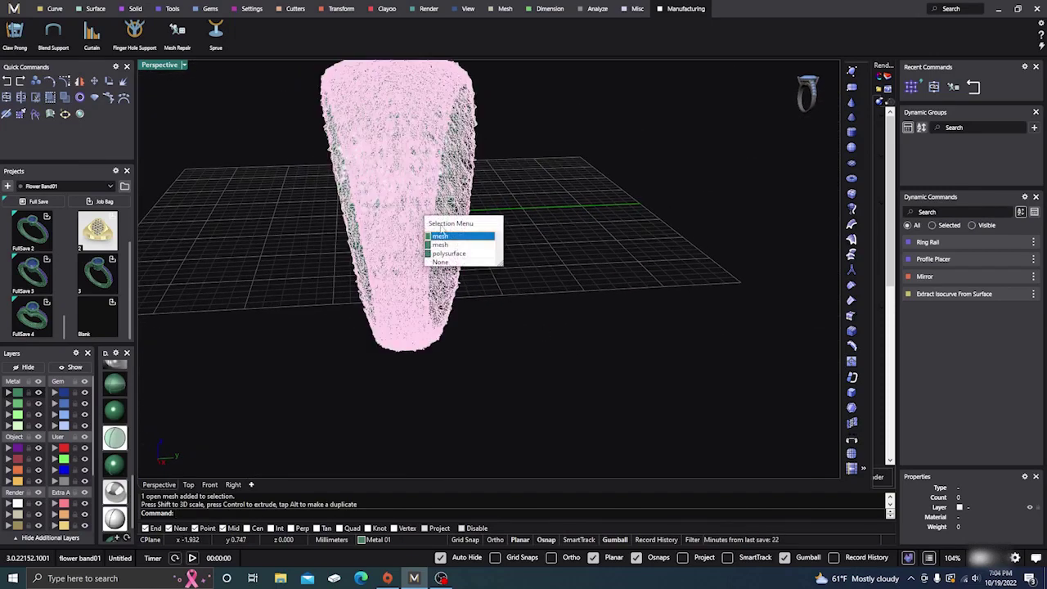
click(440, 244)
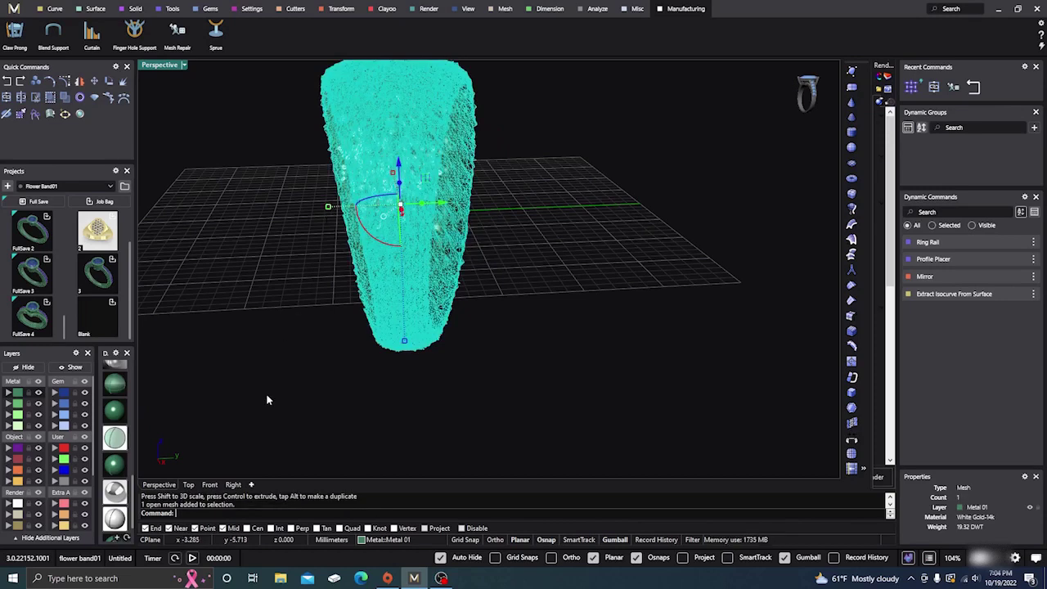
click(233, 484)
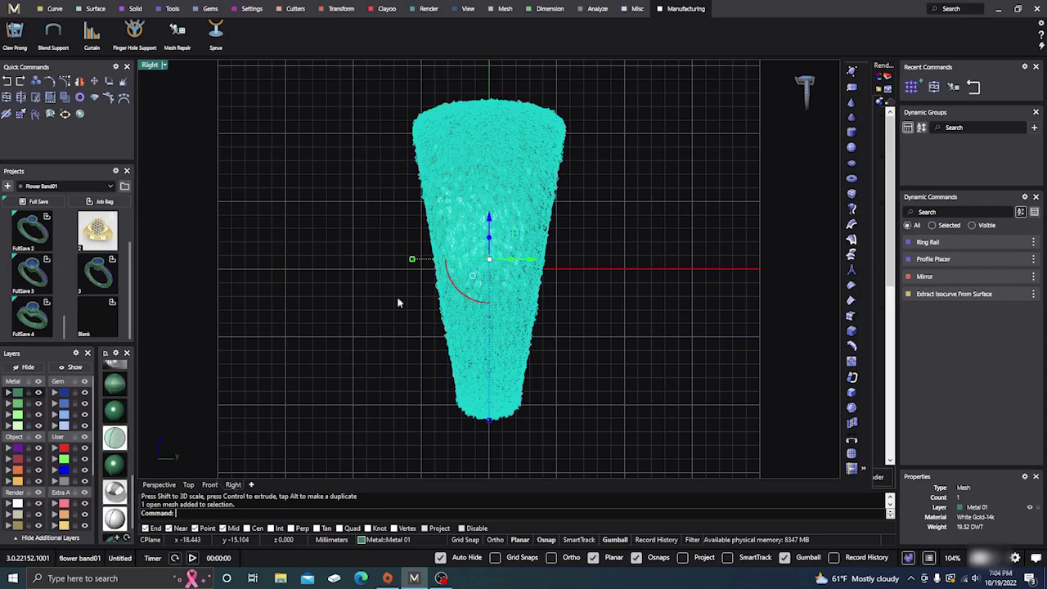
scroll(412, 263, up, 3)
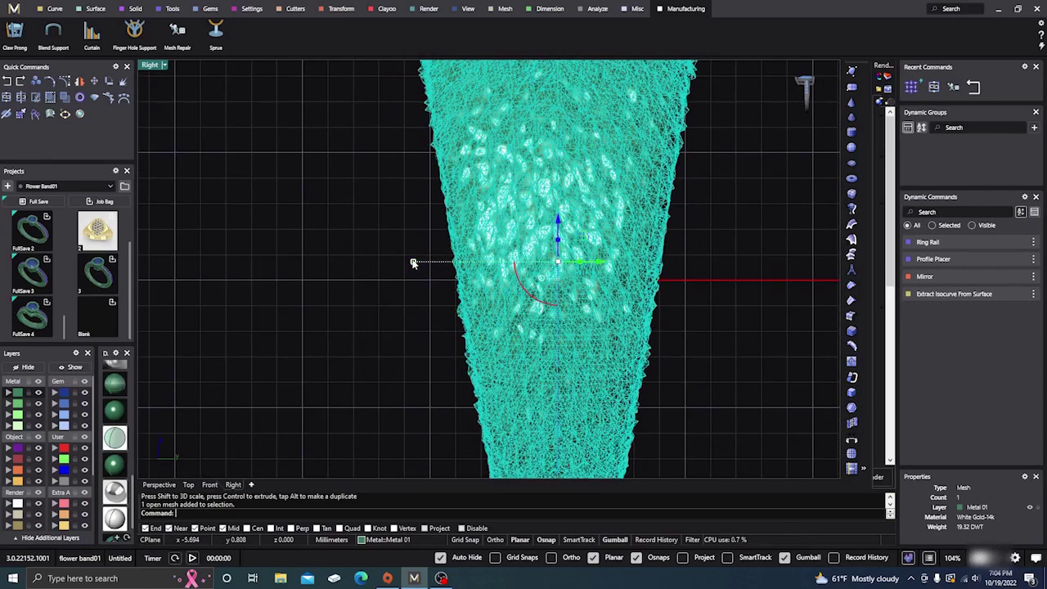
drag(413, 262, 417, 263)
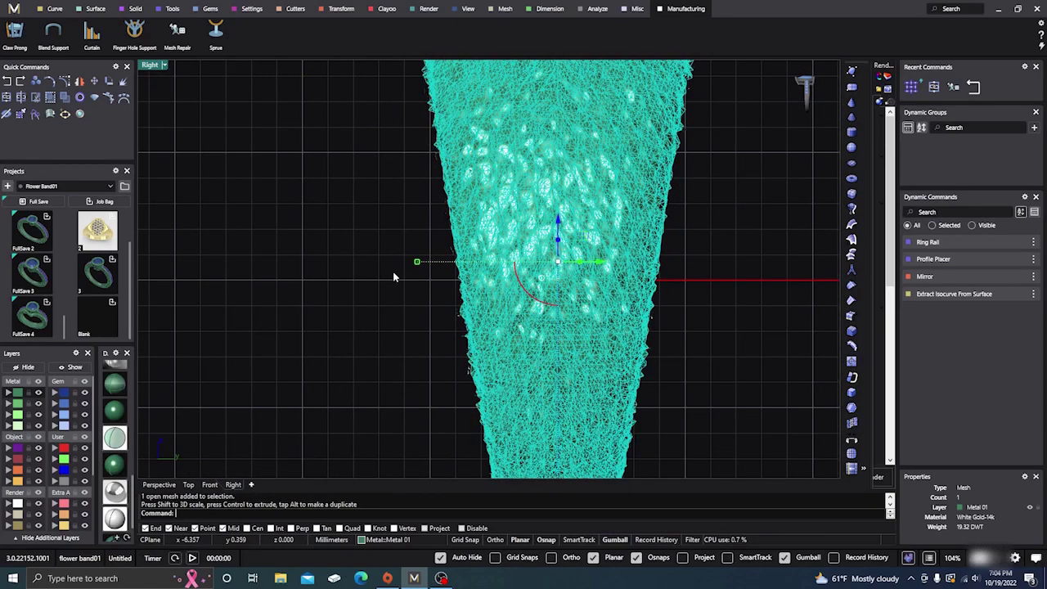
key(Escape)
Examine up close in perspective how the narrowed textured mesh's edges sit along the smooth band's rim
right_drag(390, 282, 420, 287)
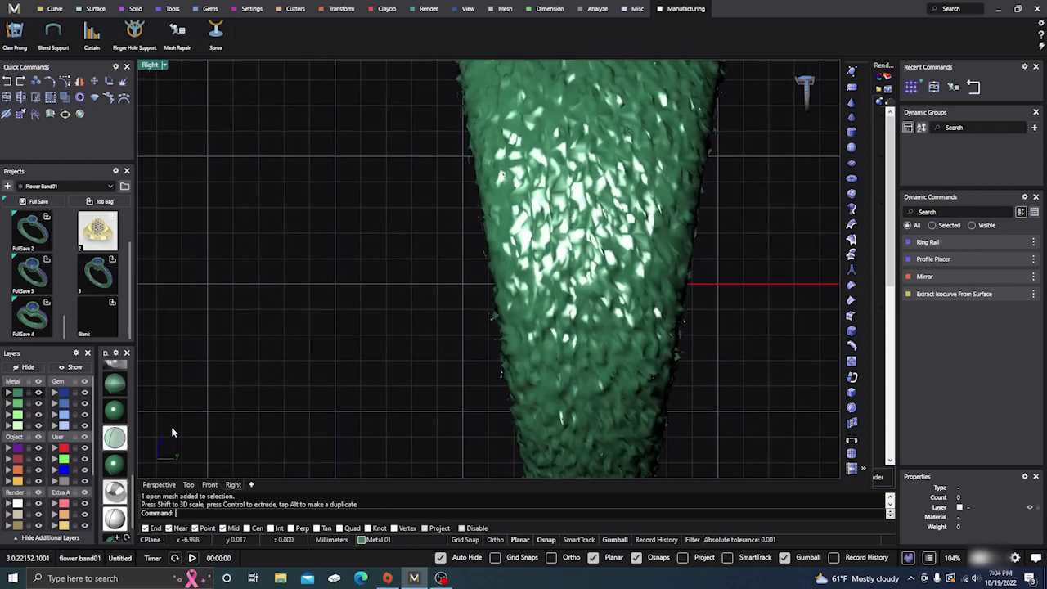
click(159, 484)
right_drag(348, 339, 399, 327)
scroll(378, 345, up, 5)
scroll(380, 331, up, 6)
scroll(419, 341, down, 4)
scroll(400, 327, down, 6)
Select the smooth band polysurface, scale it slightly wider across its width in the Right view, and clear the selection
click(409, 274)
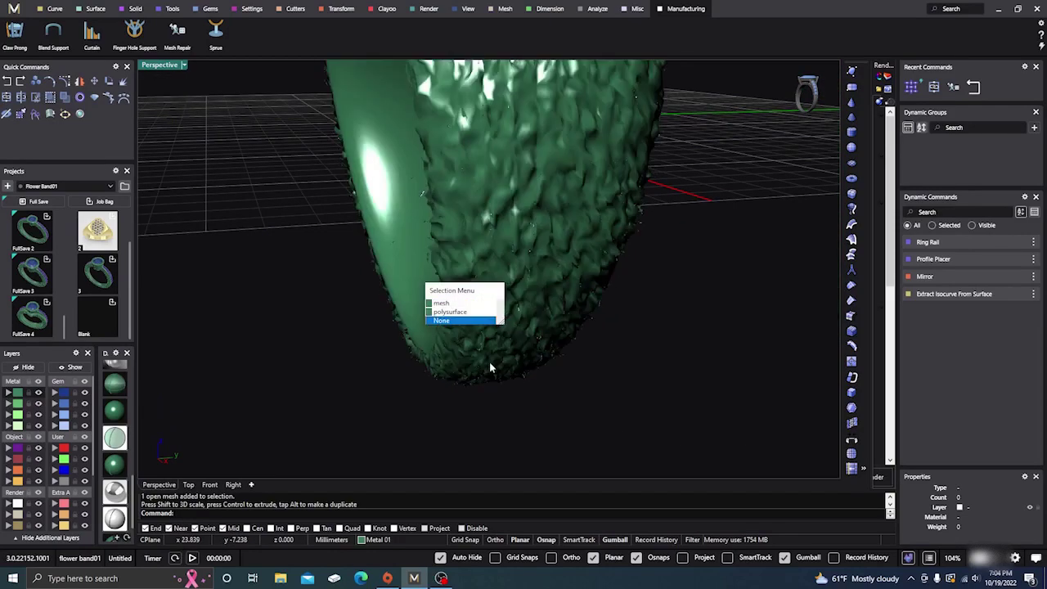
click(450, 311)
scroll(556, 355, down, 4)
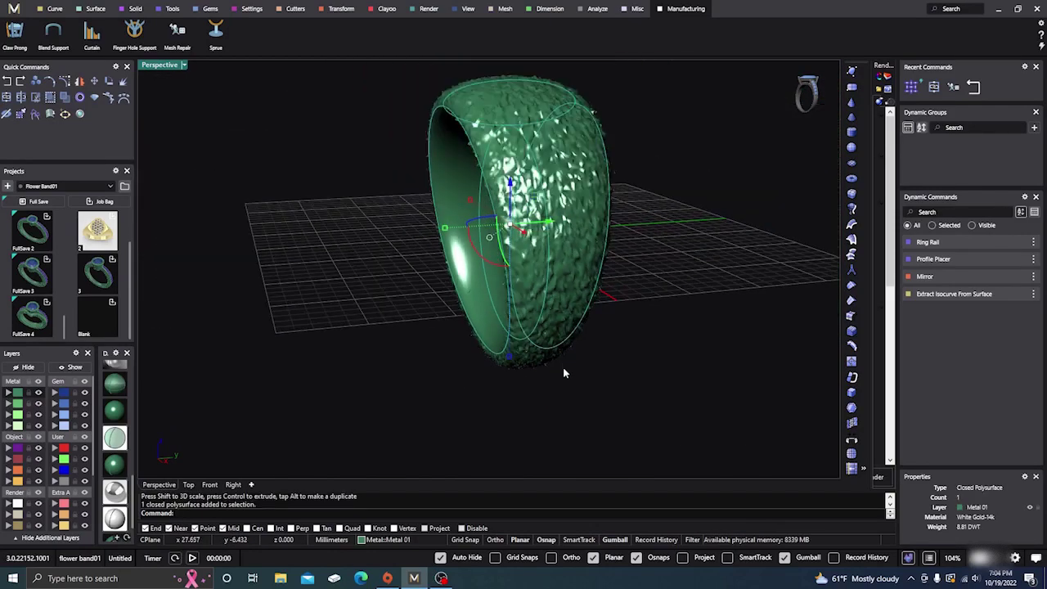
right_drag(562, 367, 481, 283)
scroll(457, 236, up, 2)
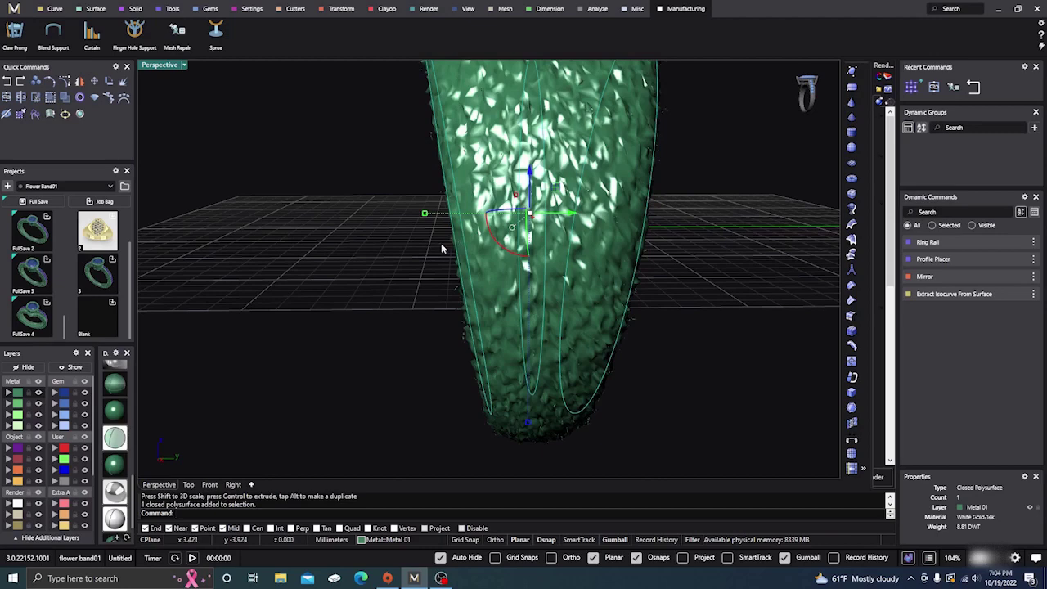
click(236, 485)
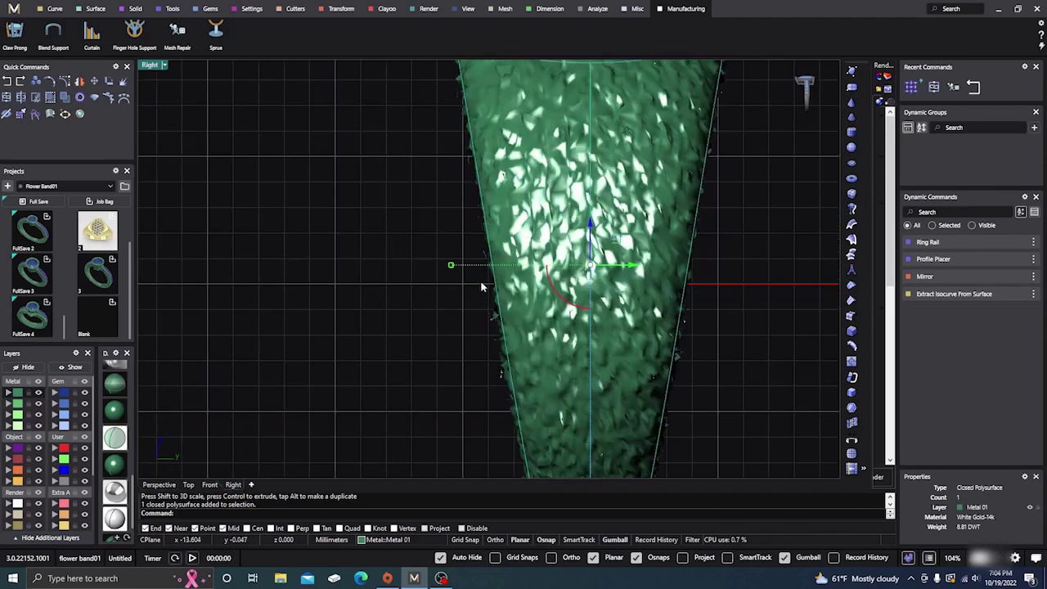
drag(450, 266, 449, 267)
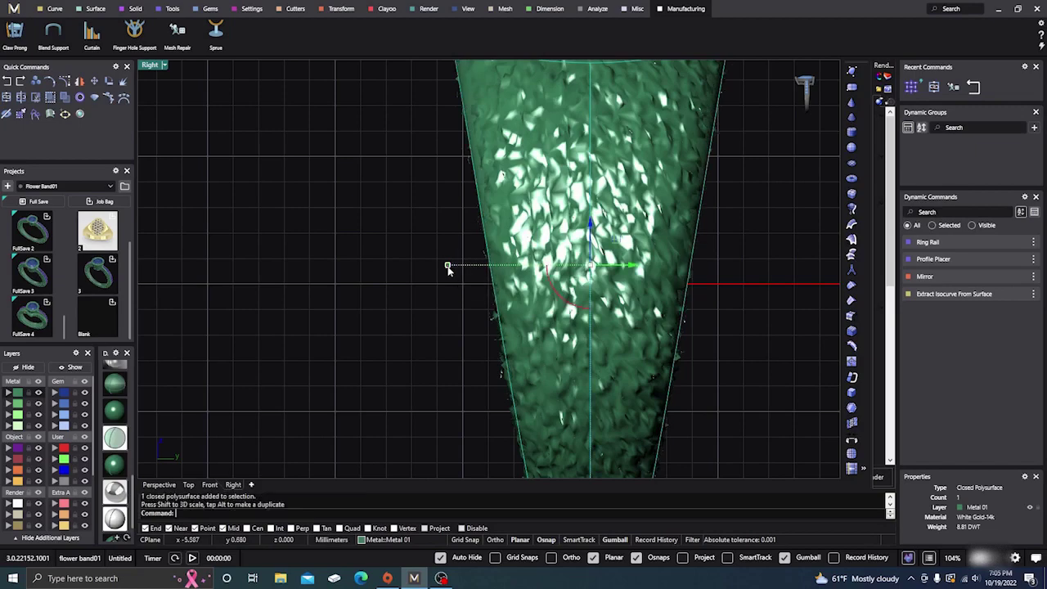
click(399, 286)
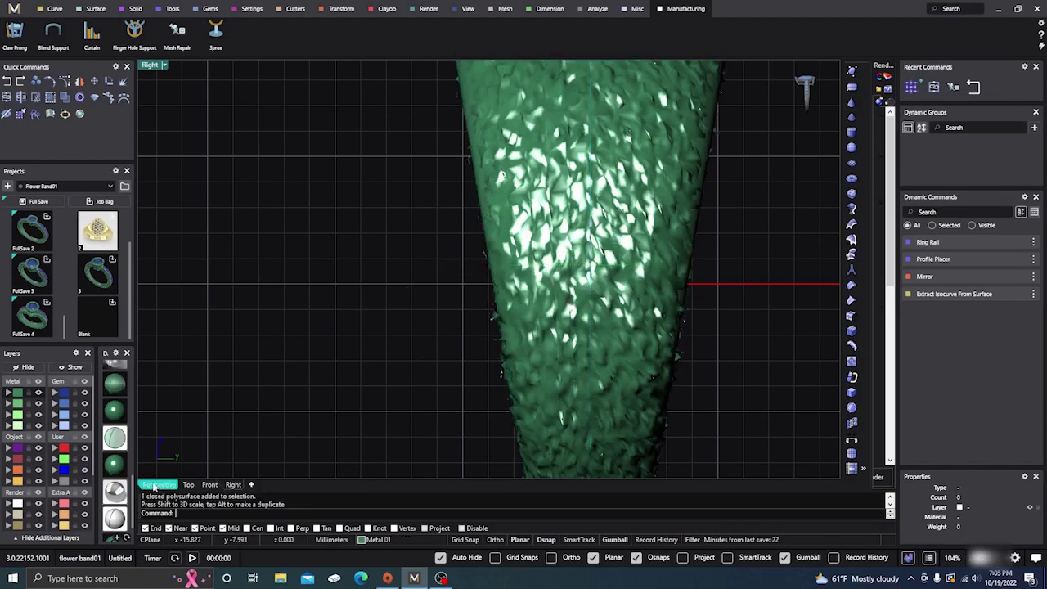
Inspect the widened smooth band's rim against the texture in perspective, and reselect the band polysurface
click(159, 485)
right_drag(386, 316, 494, 310)
scroll(494, 355, up, 10)
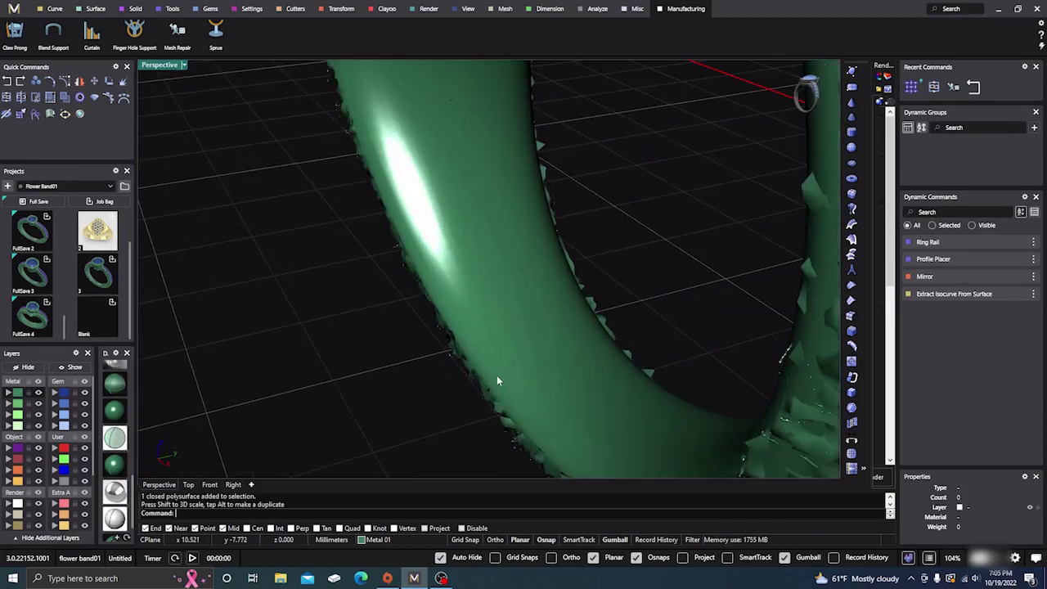
right_drag(472, 331, 458, 269)
scroll(439, 236, down, 8)
click(463, 236)
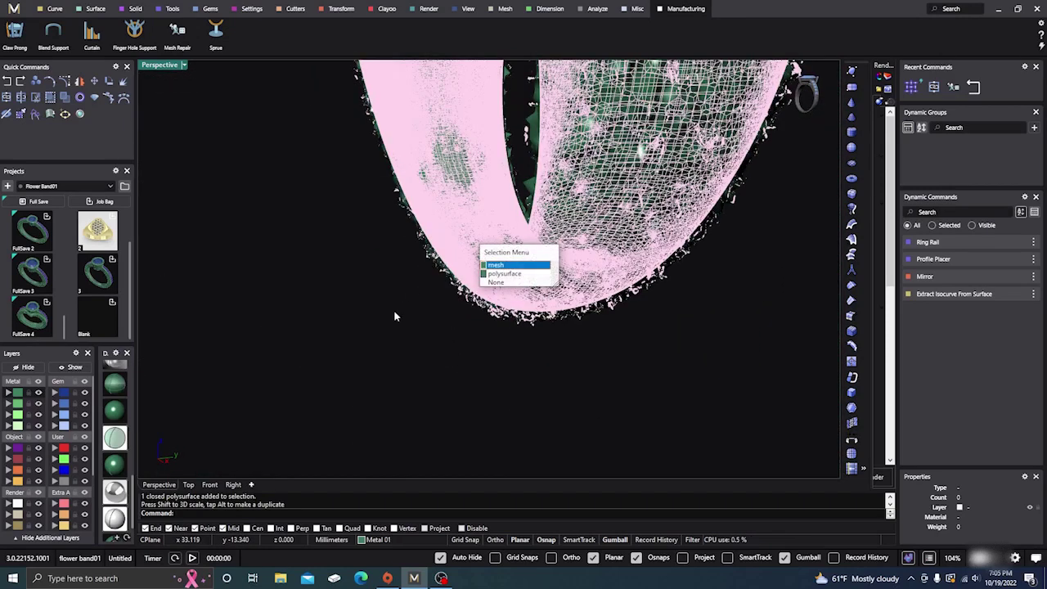
click(508, 274)
scroll(378, 387, down, 5)
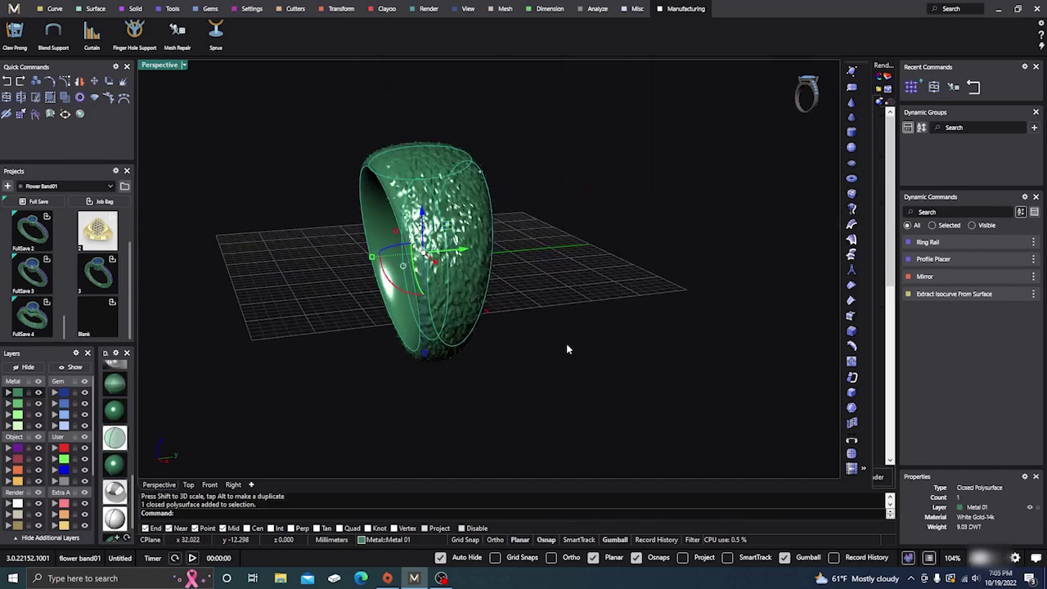
right_drag(567, 349, 528, 329)
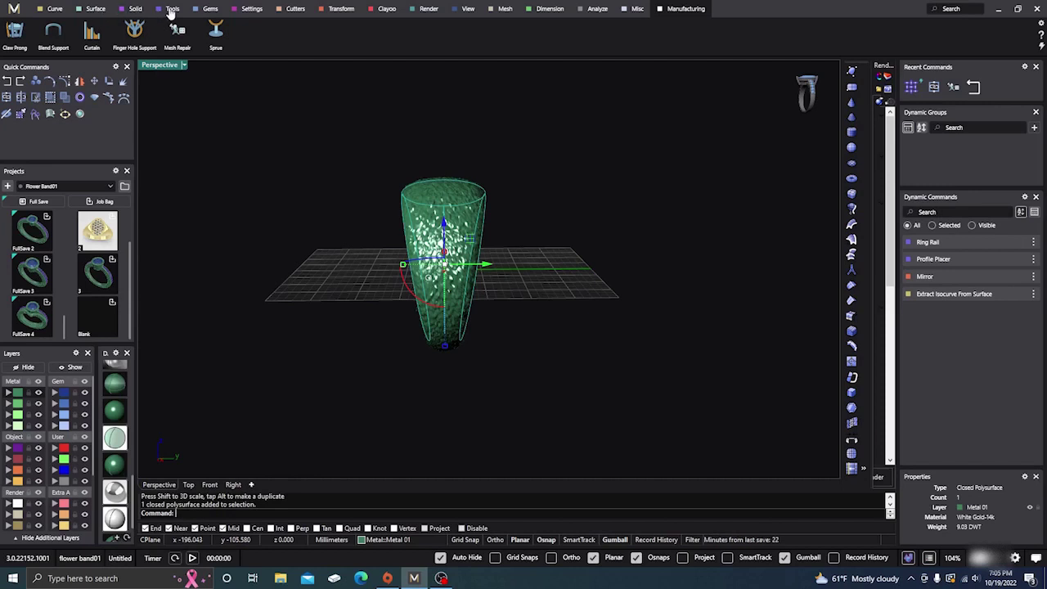
Set up a Taper on the smooth band, choosing the side at the bottom of the ring
click(342, 9)
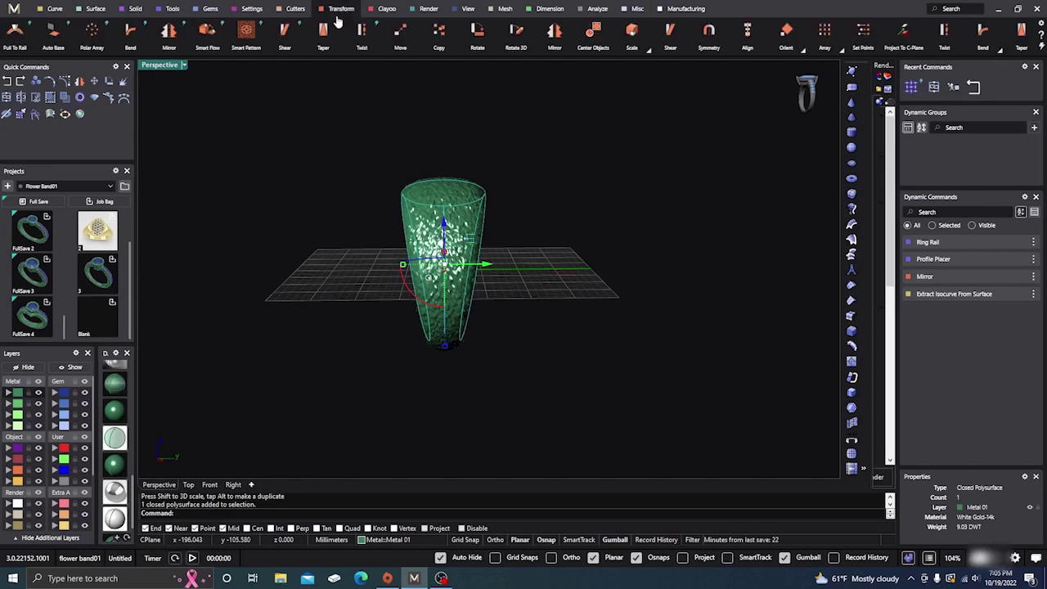
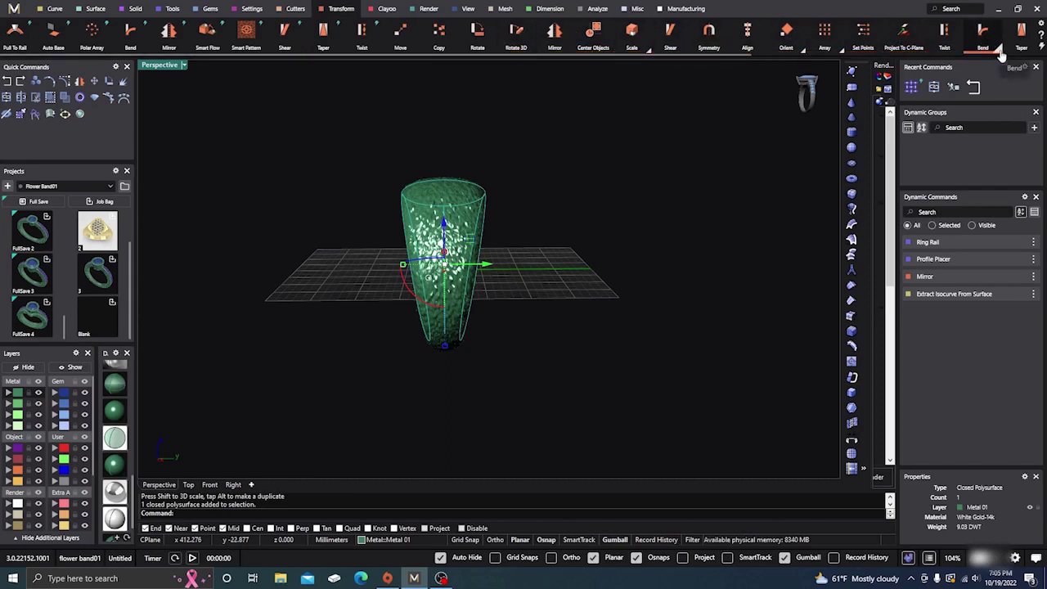
click(323, 32)
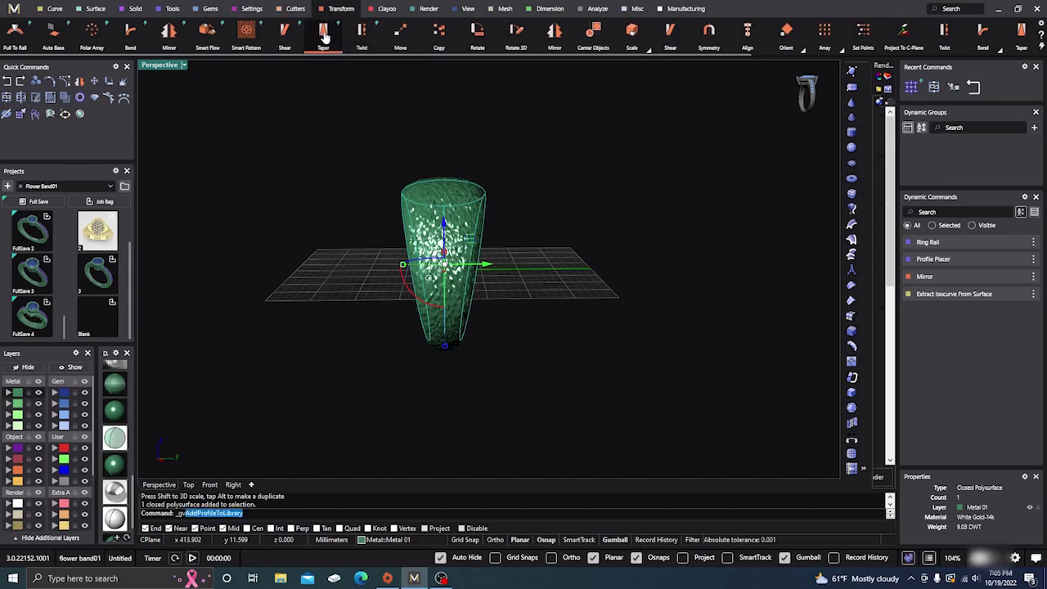
right_drag(579, 363, 587, 336)
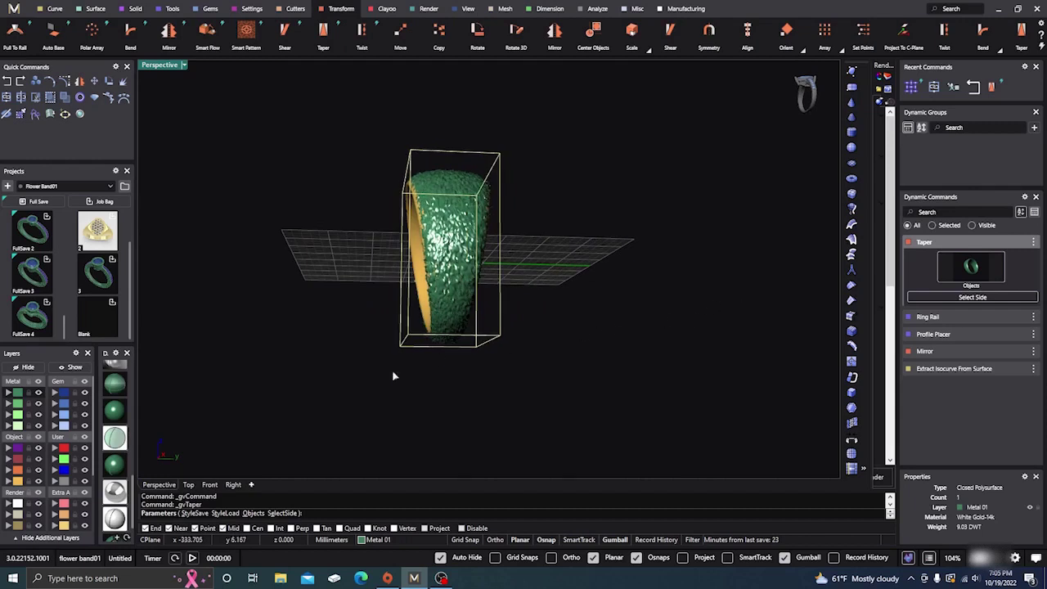
right_drag(414, 391, 415, 383)
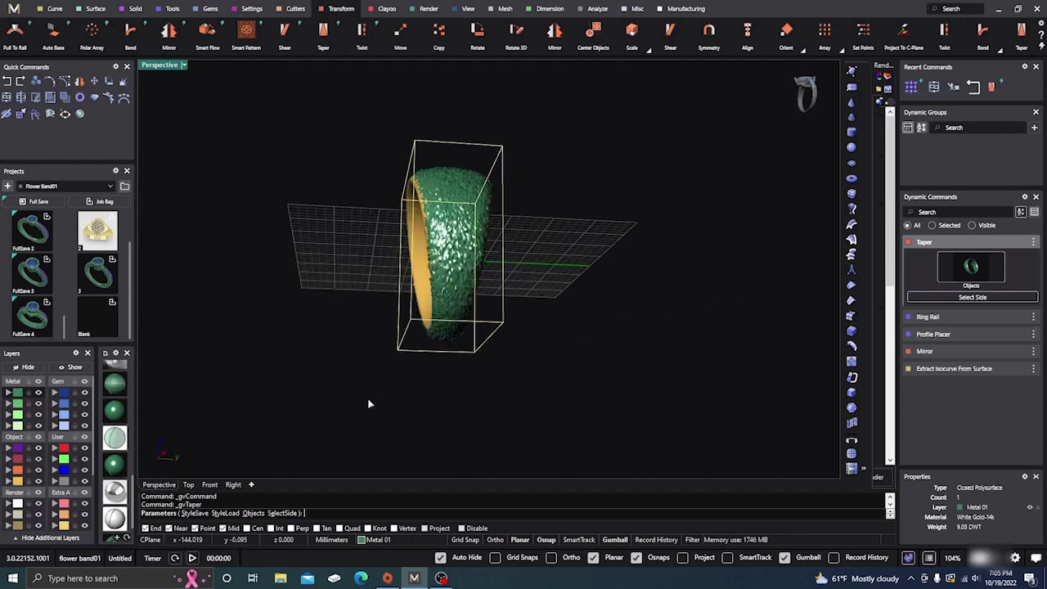
click(443, 335)
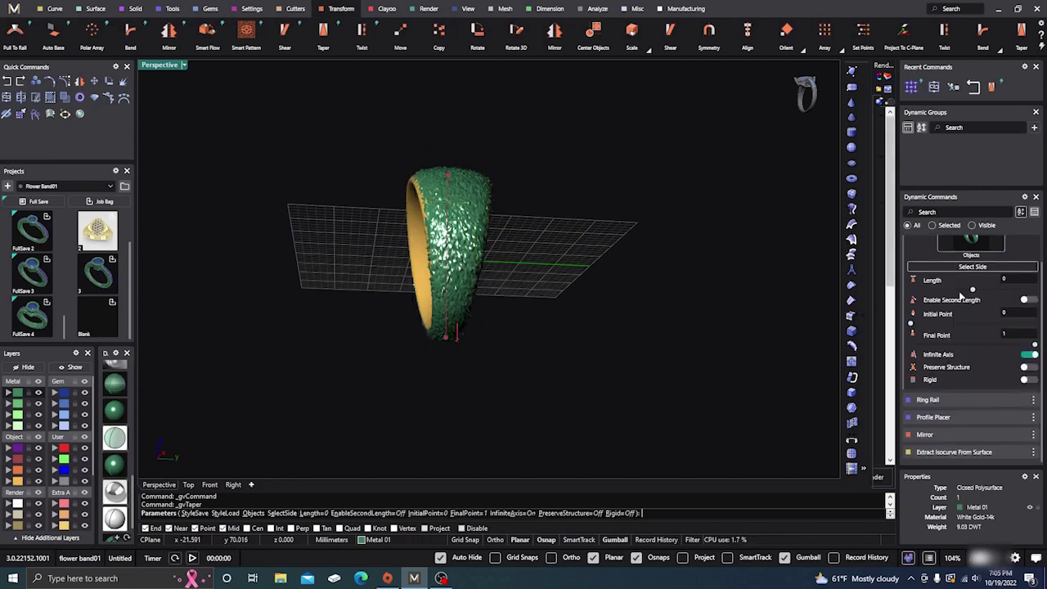
Enable the taper's second length and set it to 0.4 mm to widen the smooth band at the bottom of the ring
scroll(969, 314, up, 1)
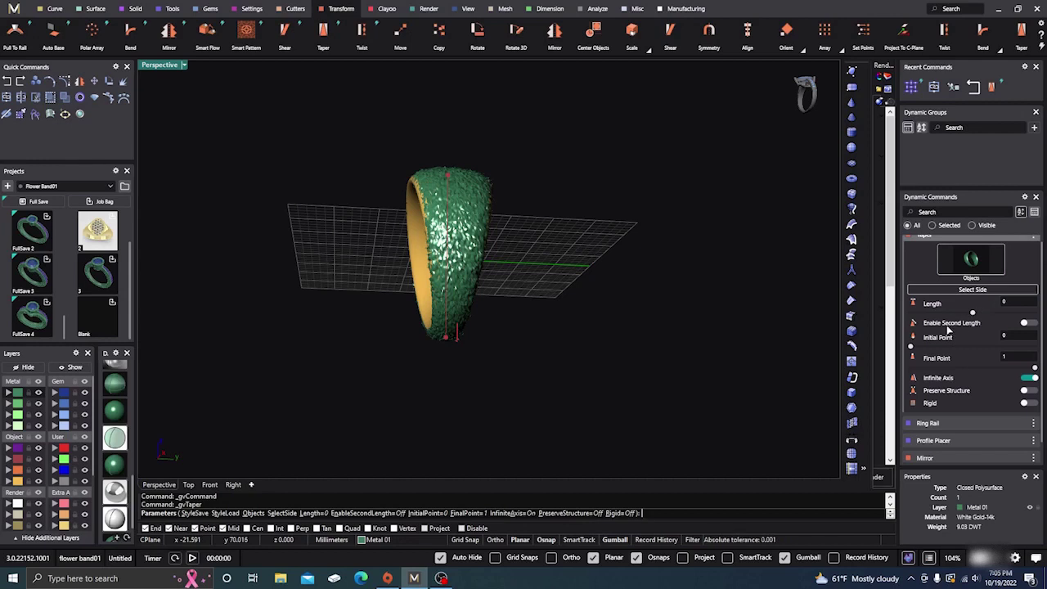
click(1027, 324)
right_drag(713, 355, 716, 378)
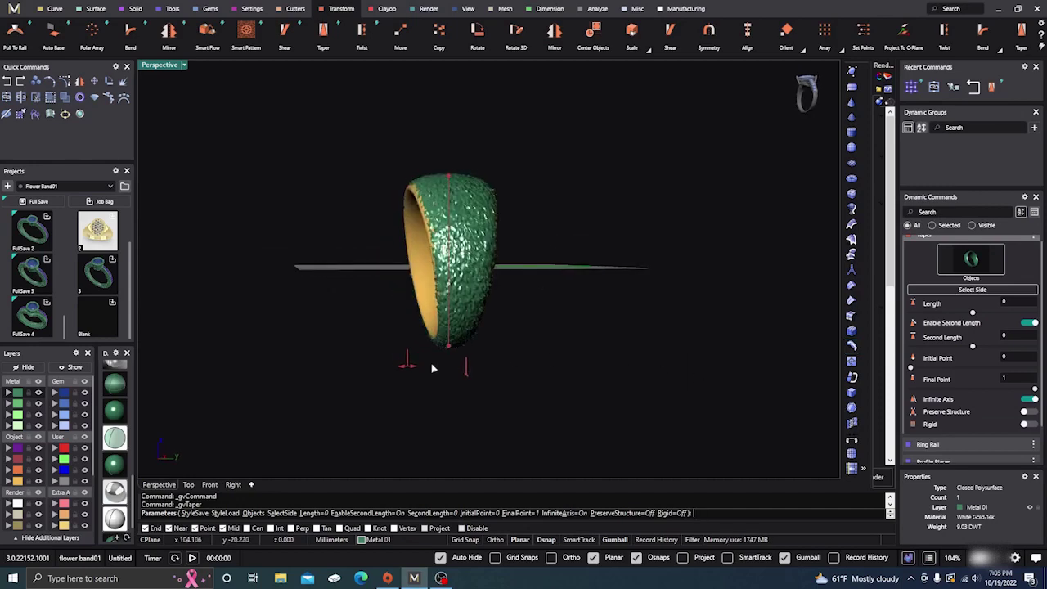
scroll(435, 351, up, 7)
scroll(413, 346, up, 4)
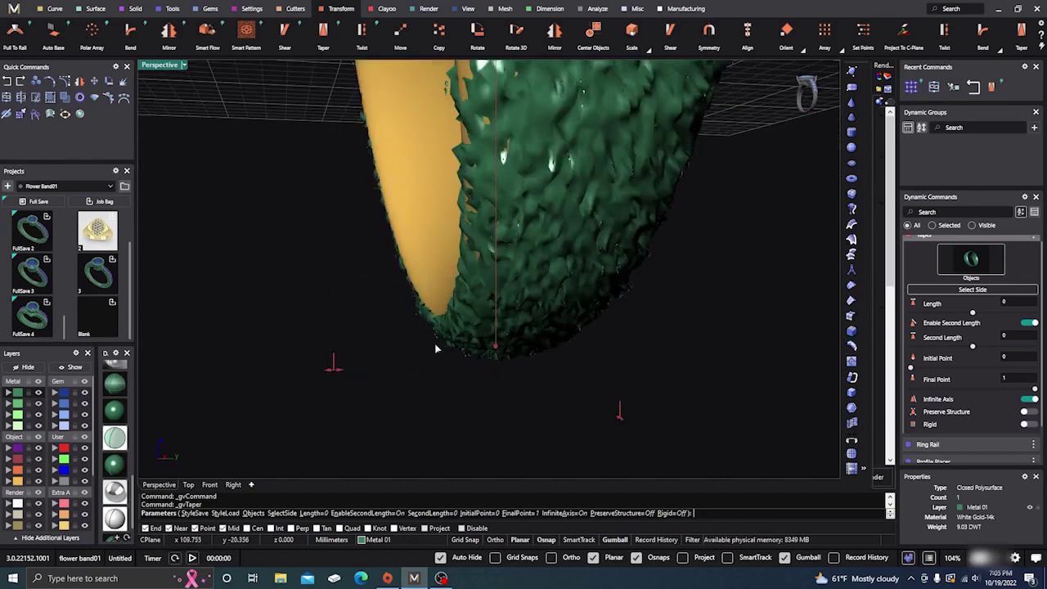
right_drag(446, 358, 467, 376)
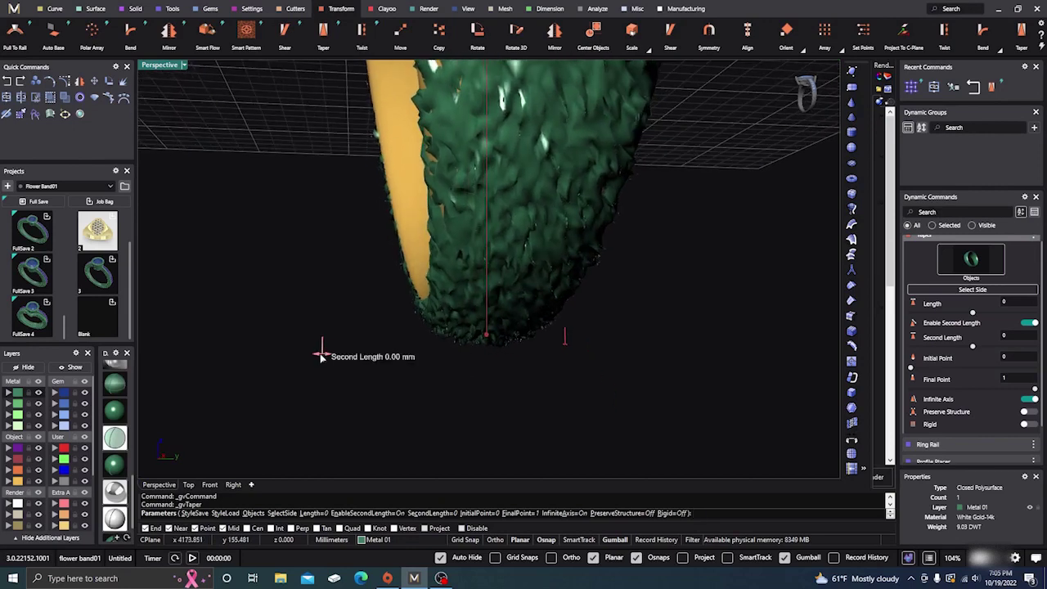
drag(320, 356, 312, 357)
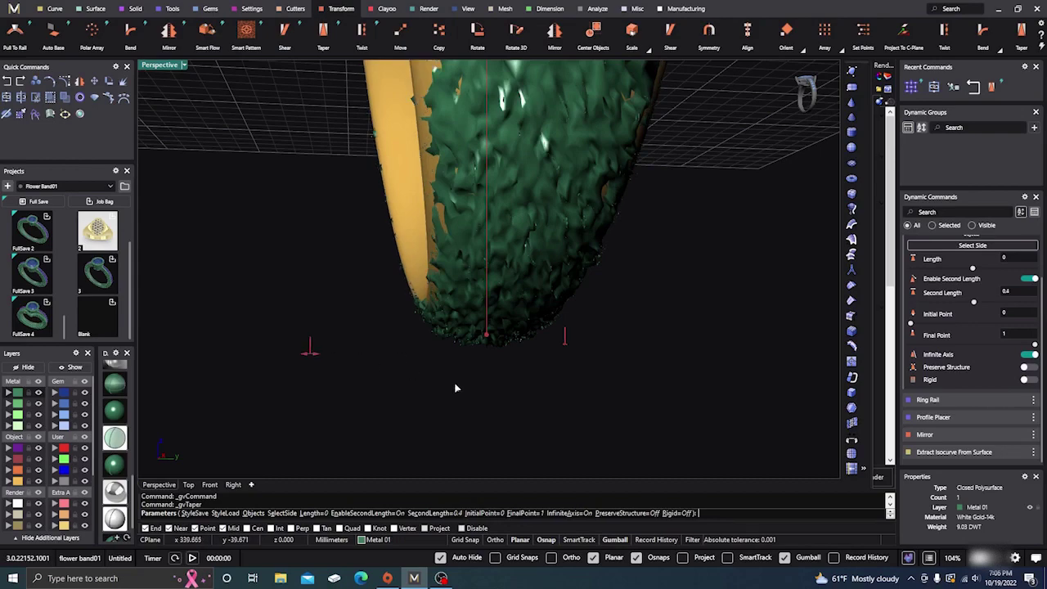
Check the taper preview around the ring with the second length kept at 0.4 mm, and apply the taper to the smooth band
right_drag(458, 388, 415, 404)
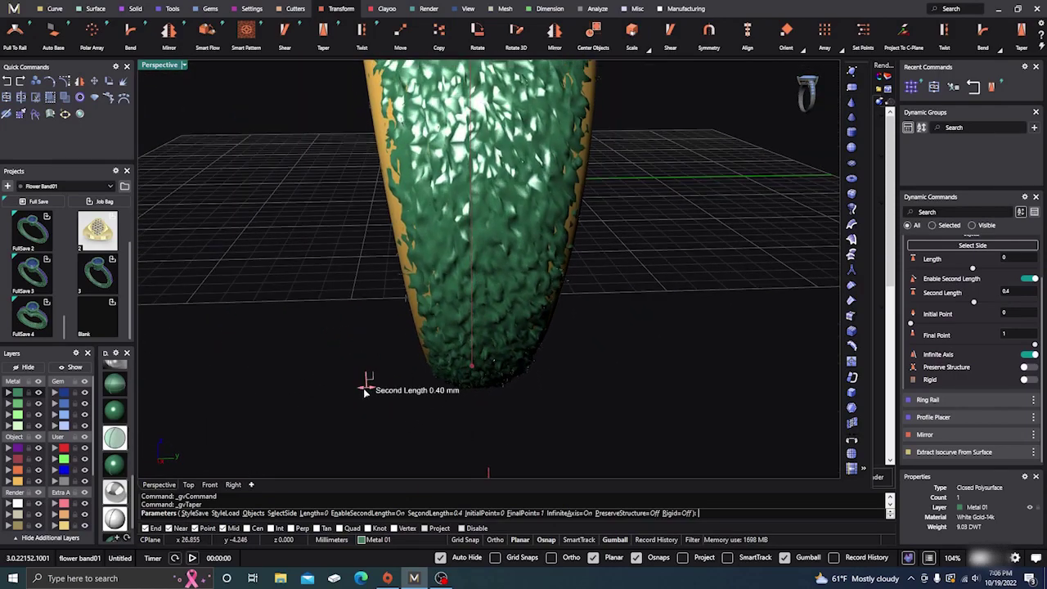
drag(364, 388, 366, 389)
right_drag(367, 392, 575, 424)
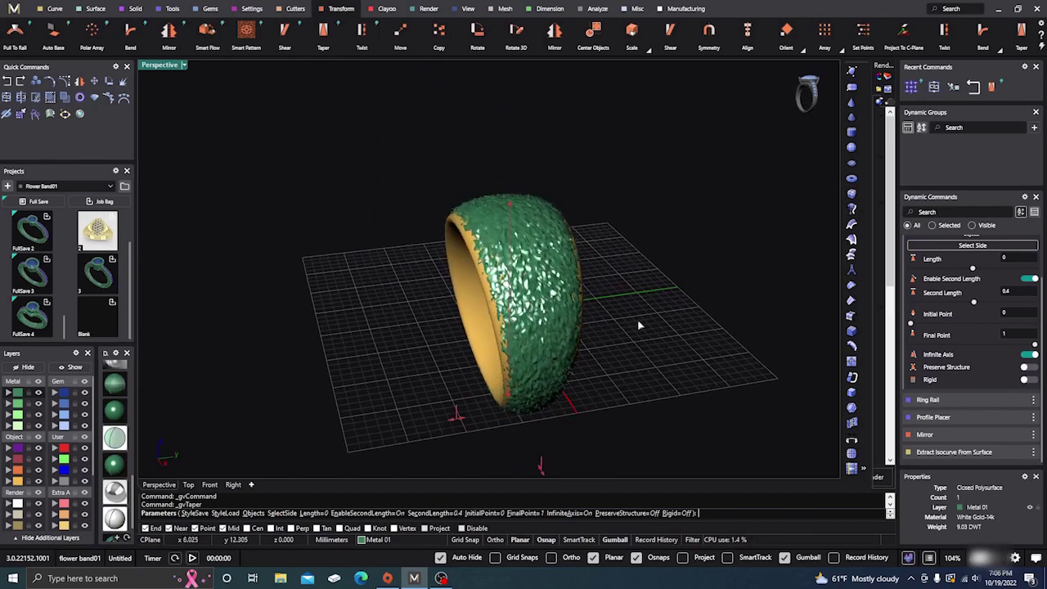
right_click(669, 305)
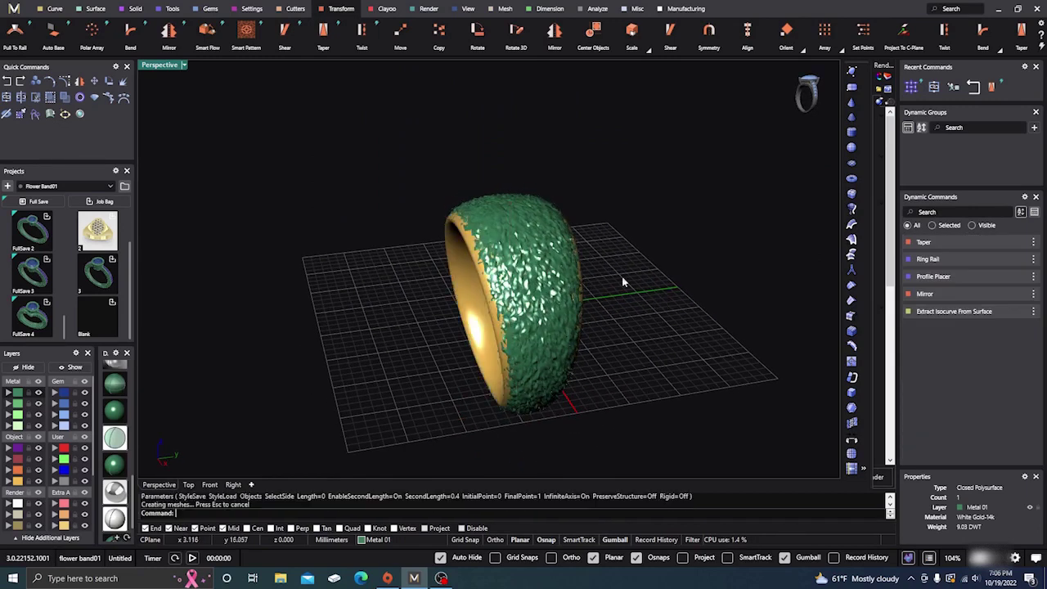
right_drag(621, 281, 505, 320)
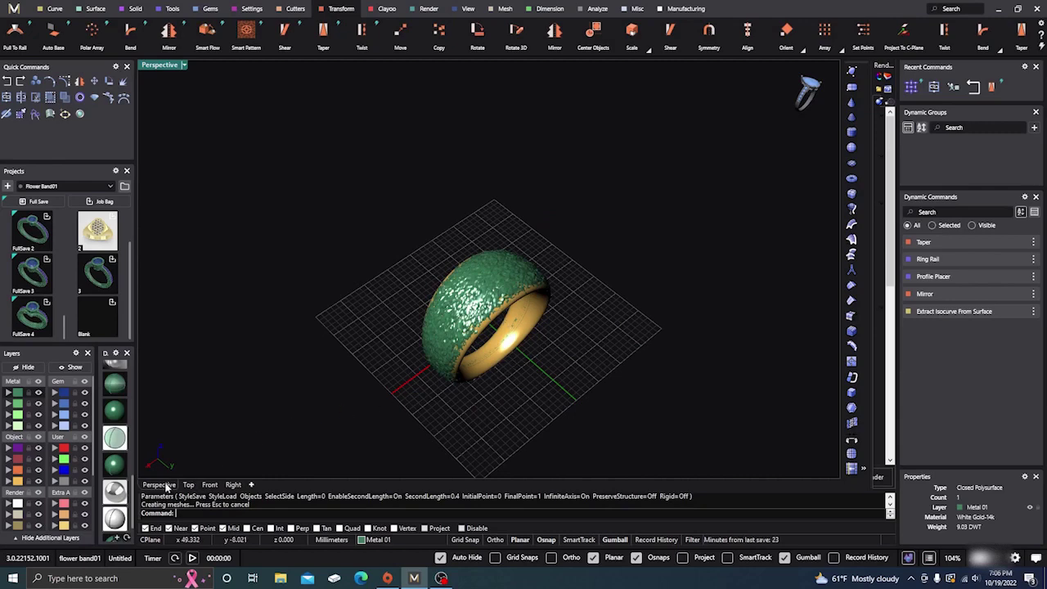
scroll(558, 205, down, 2)
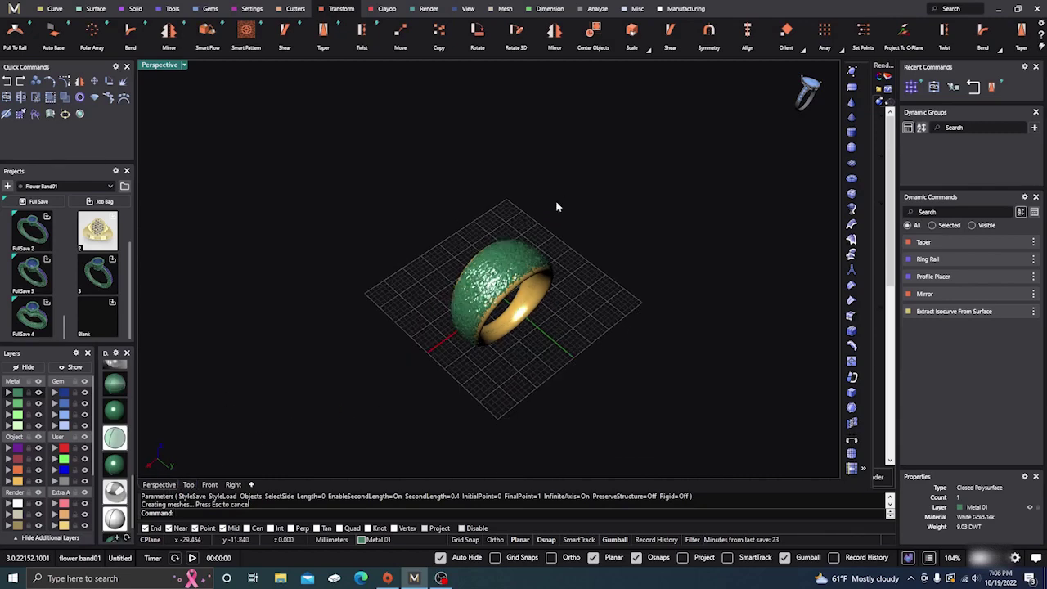
Try a flat display mode on the ring and restore the glossy shaded display
scroll(113, 468, up, 5)
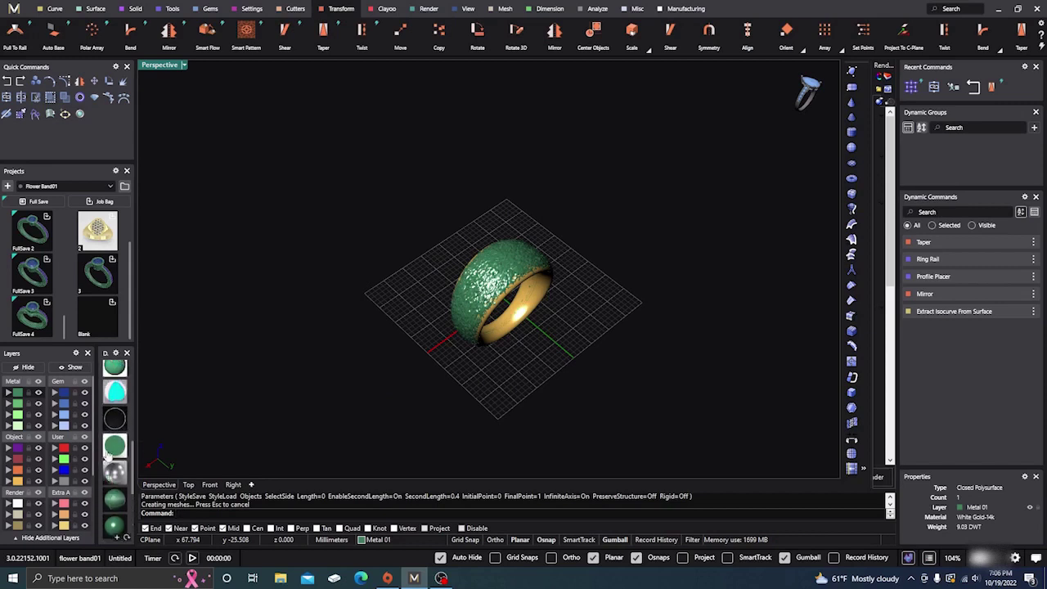
scroll(107, 427, up, 3)
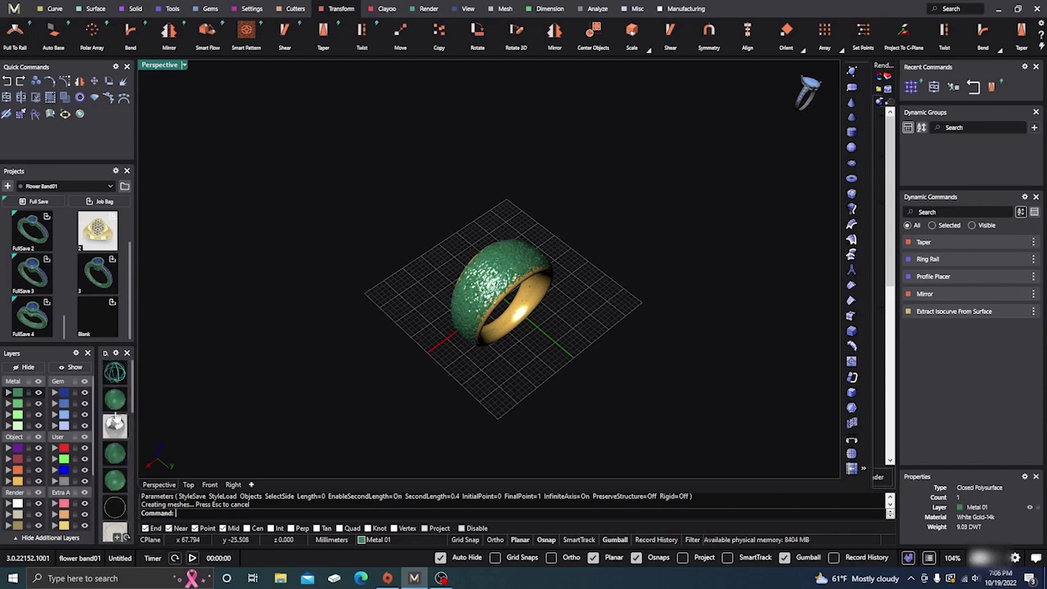
click(115, 400)
right_drag(577, 300, 344, 384)
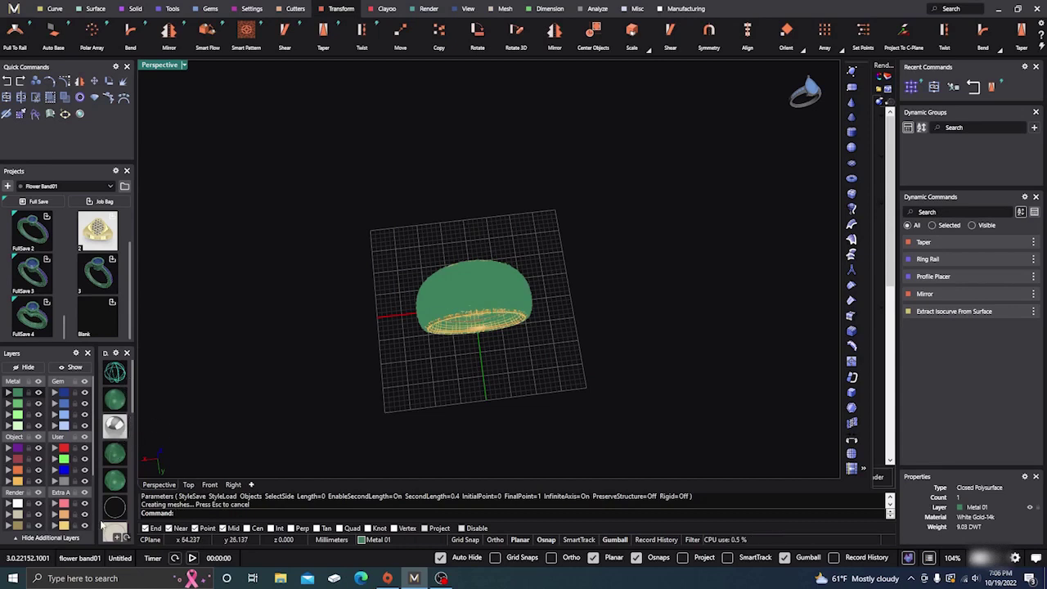
scroll(106, 507, down, 1)
scroll(113, 496, down, 5)
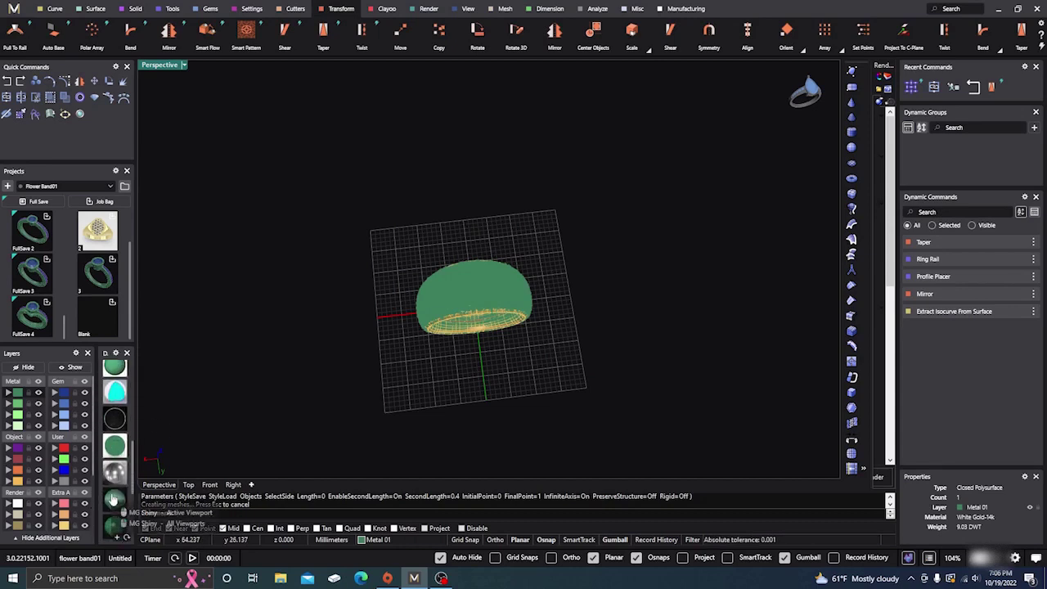
click(121, 481)
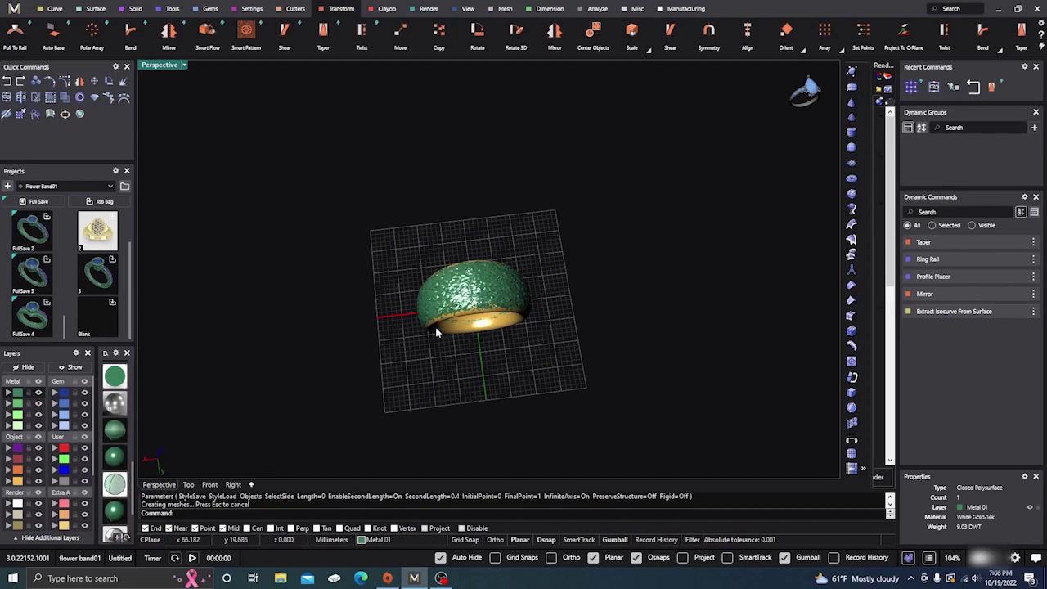
Examine the textured band around its outside and rims for how far the smooth band shows past the texture
scroll(577, 375, up, 3)
right_drag(575, 375, 516, 374)
scroll(499, 290, up, 5)
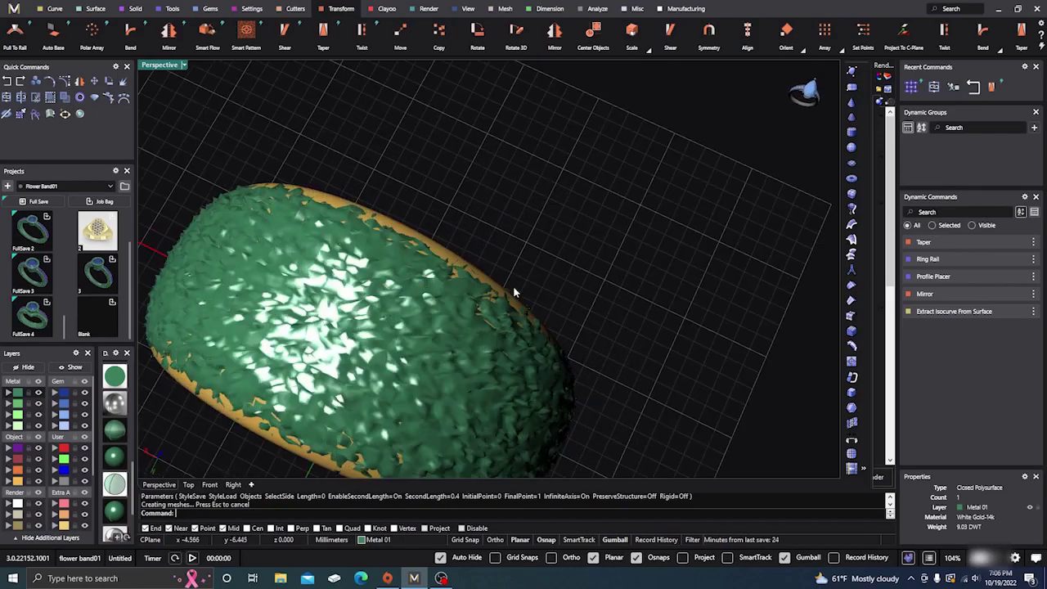
scroll(654, 276, down, 5)
right_drag(712, 282, 554, 286)
scroll(455, 243, up, 6)
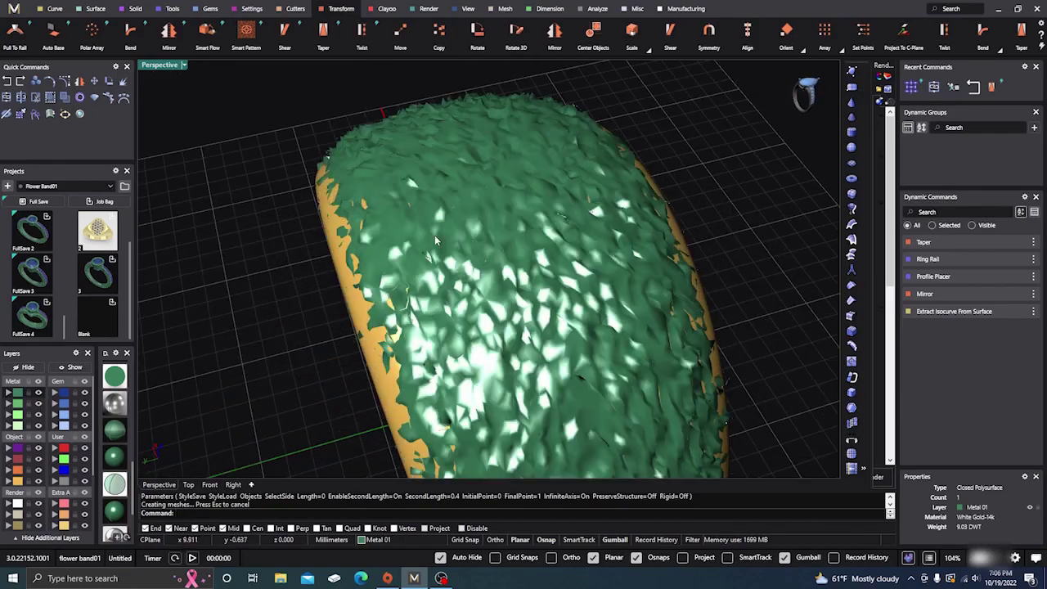
right_drag(434, 235, 455, 299)
scroll(441, 255, down, 3)
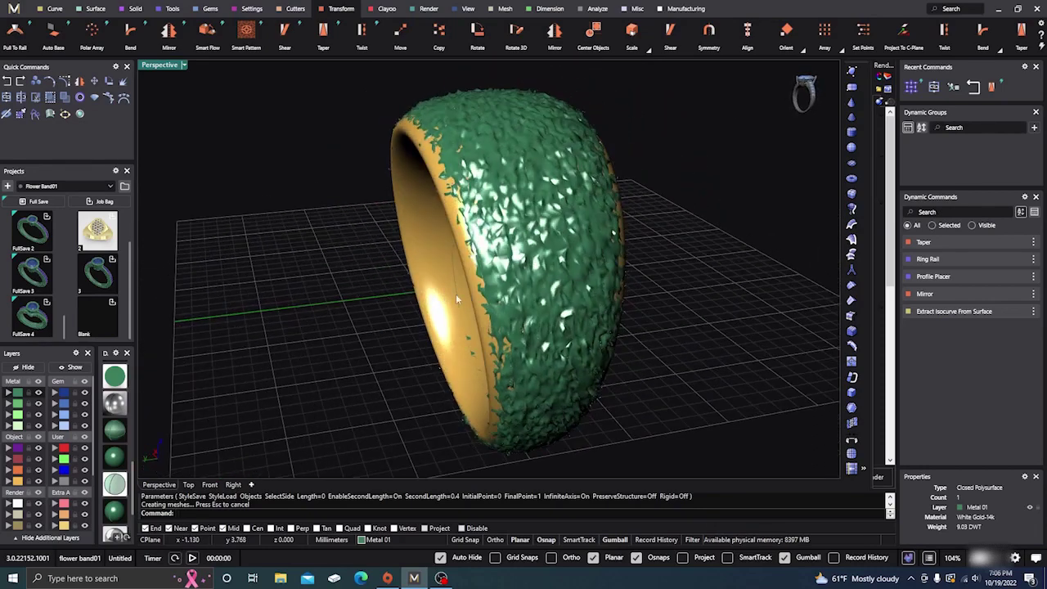
Add the gold polysurface to the selected smooth band and set up a Taper using the side at the top of the ring
click(433, 162)
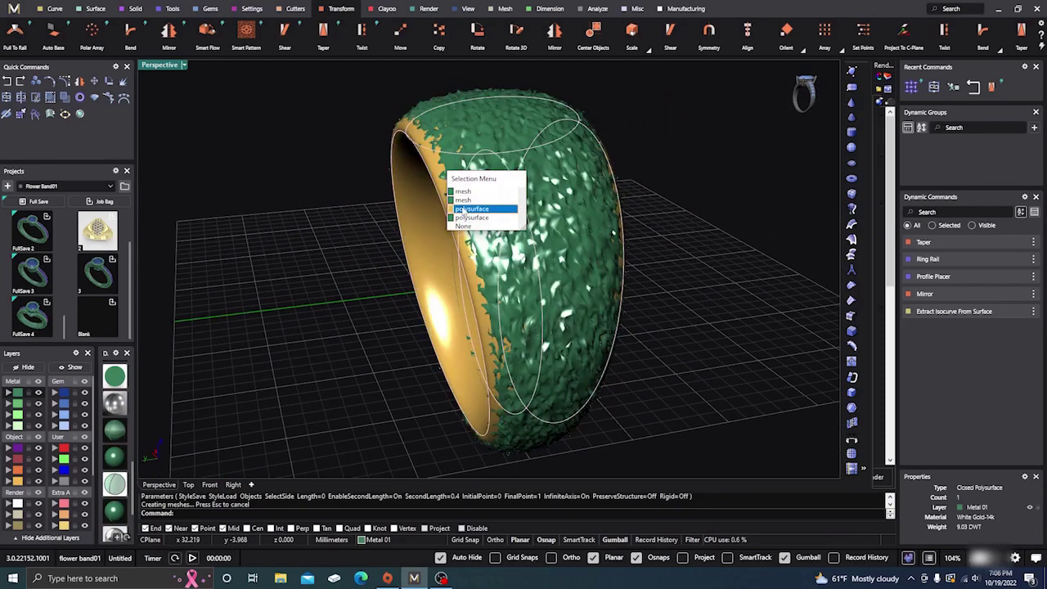
click(463, 209)
scroll(384, 188, down, 3)
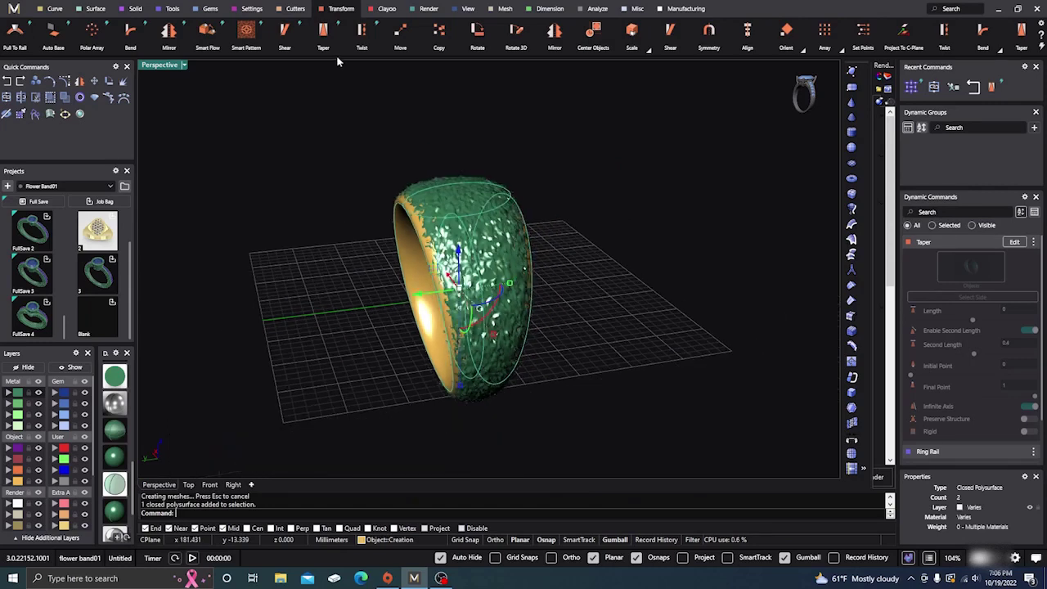
click(324, 35)
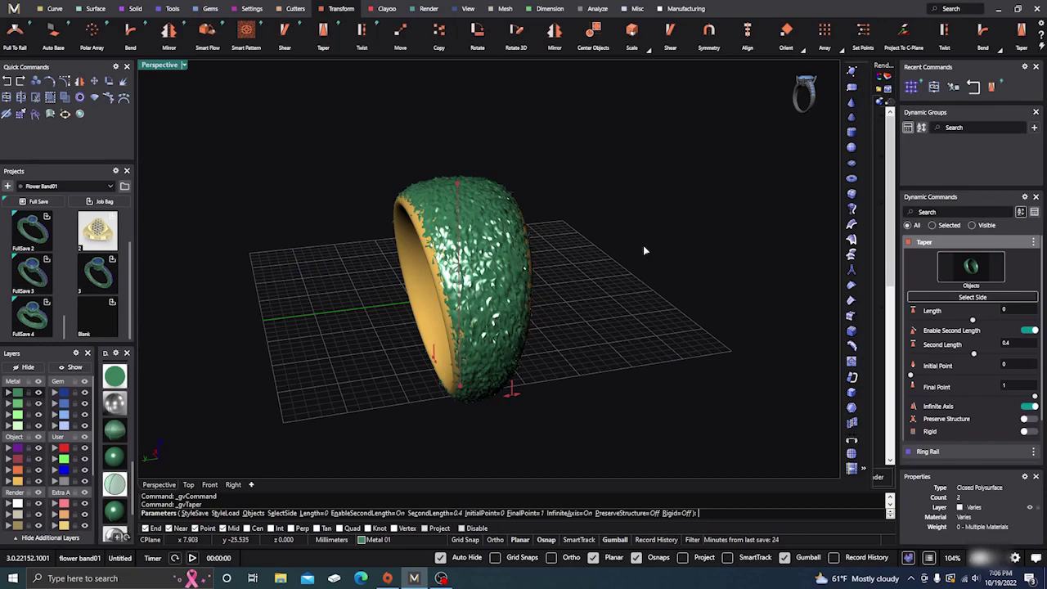
click(972, 297)
click(466, 185)
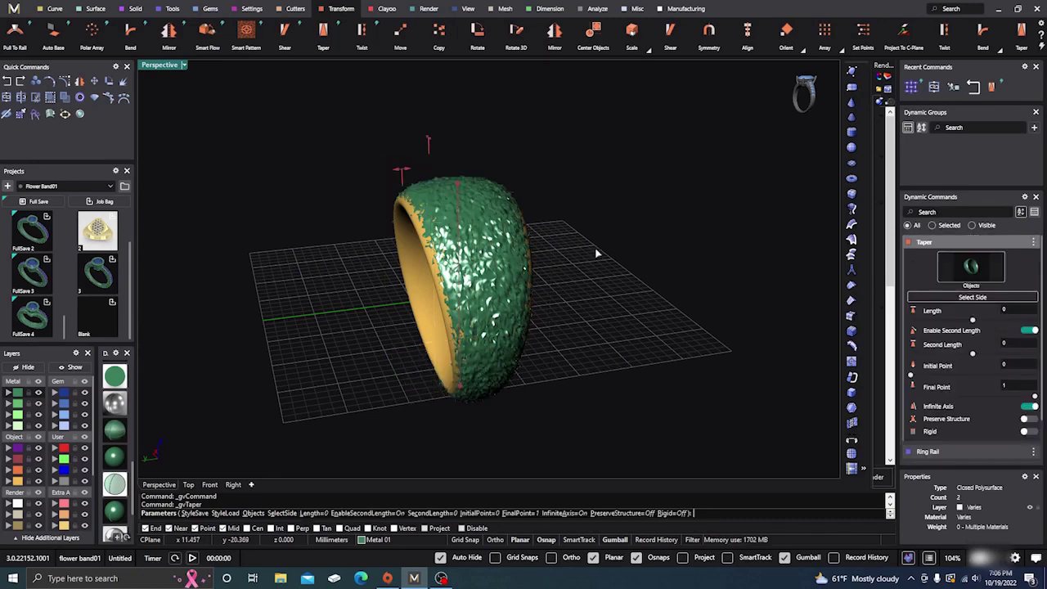
Set the taper's second length to -0.2 mm to narrow both smooth bands at the top, and apply it
right_drag(596, 252, 575, 305)
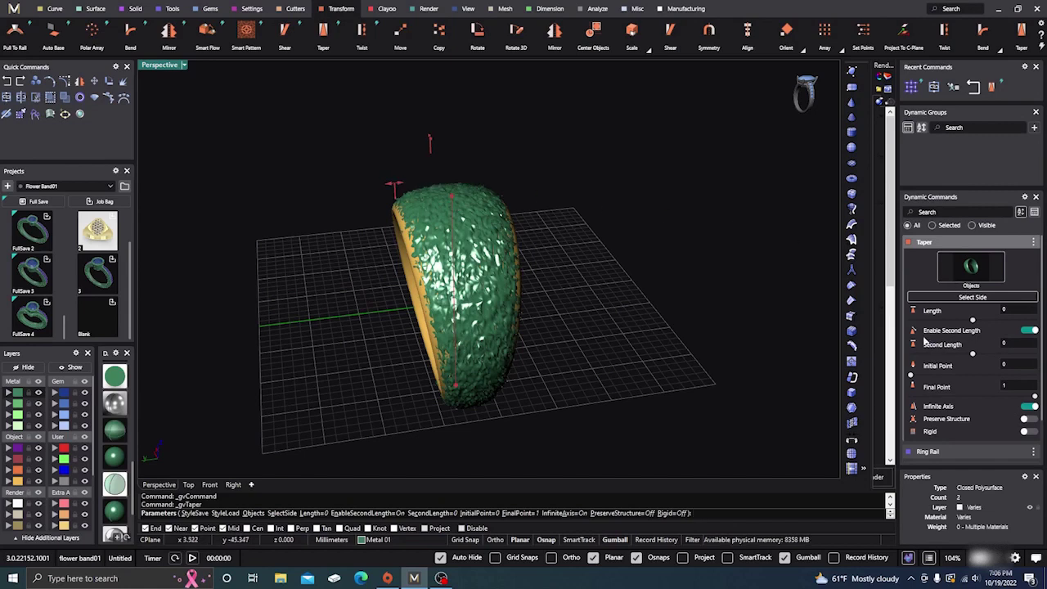
mouse_move(409, 171)
right_down()
mouse_move(547, 194)
mouse_move(392, 173)
right_up()
right_drag(604, 215, 383, 211)
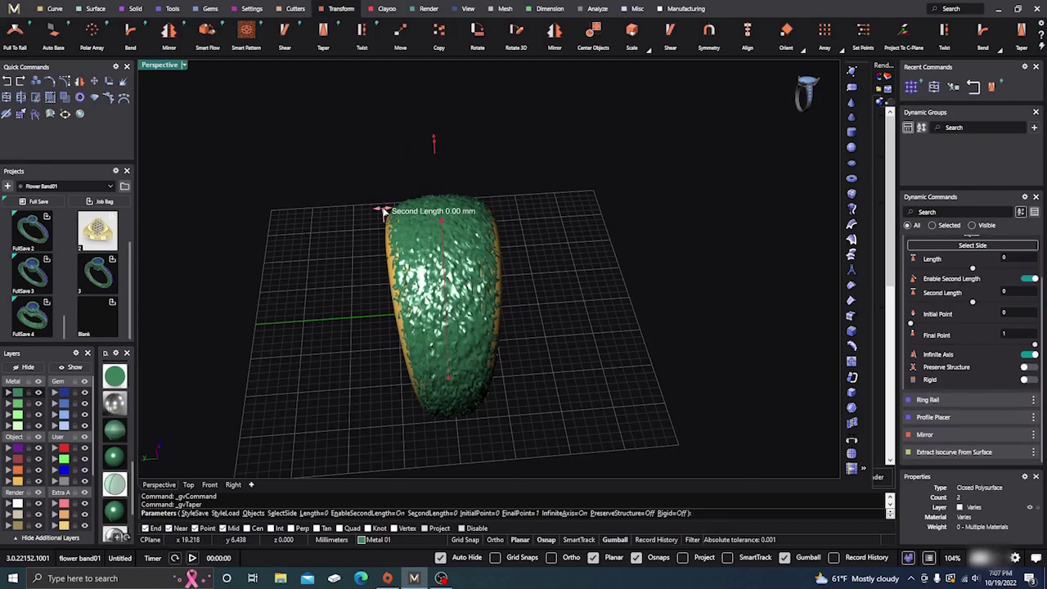
drag(383, 211, 385, 210)
right_drag(586, 367, 626, 319)
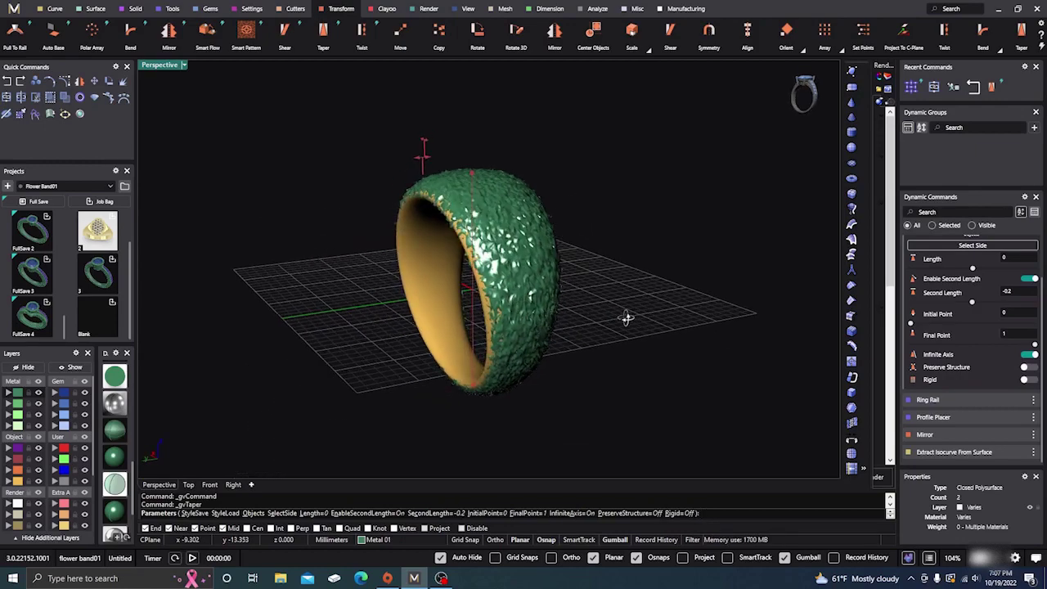
right_click(556, 353)
Run Mesh Repair on all the ring's parts, keeping the input objects, with input mesh tolerance 0.002 and output mesh tolerance 0.03
right_drag(355, 340, 350, 373)
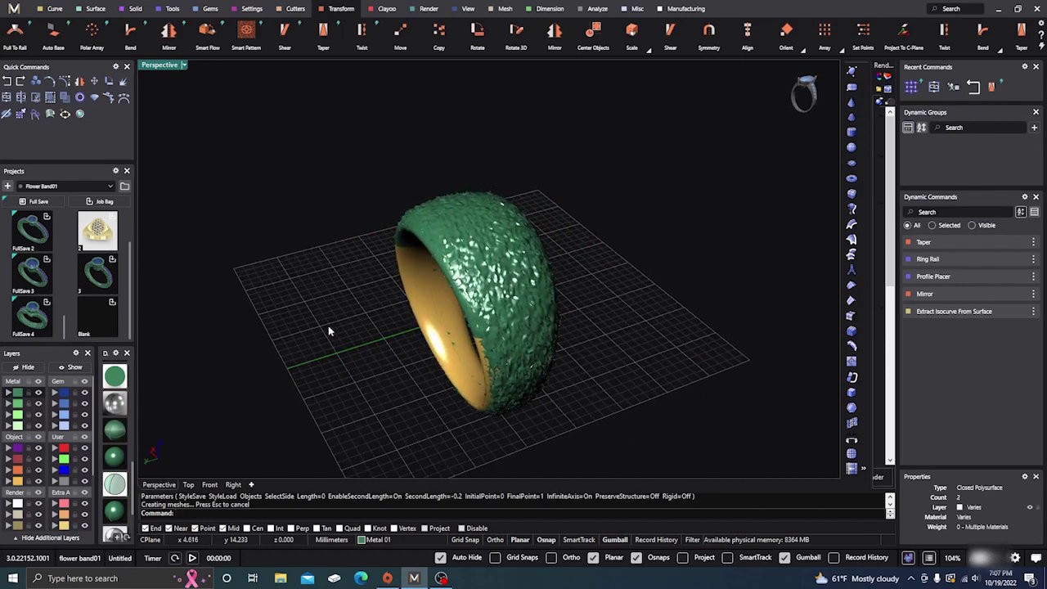
right_drag(328, 325, 360, 318)
scroll(296, 238, down, 4)
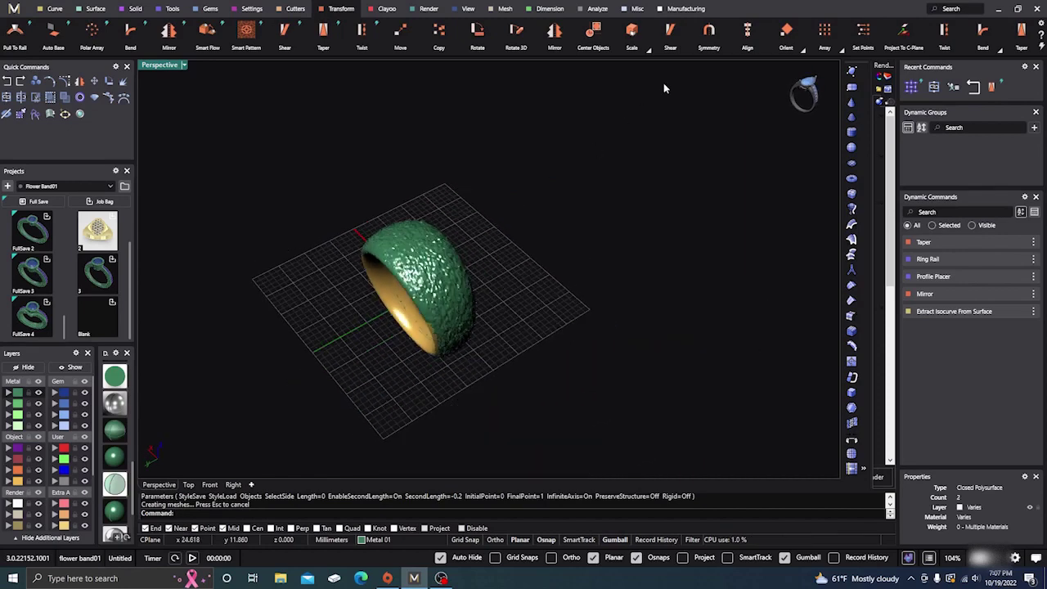
click(679, 10)
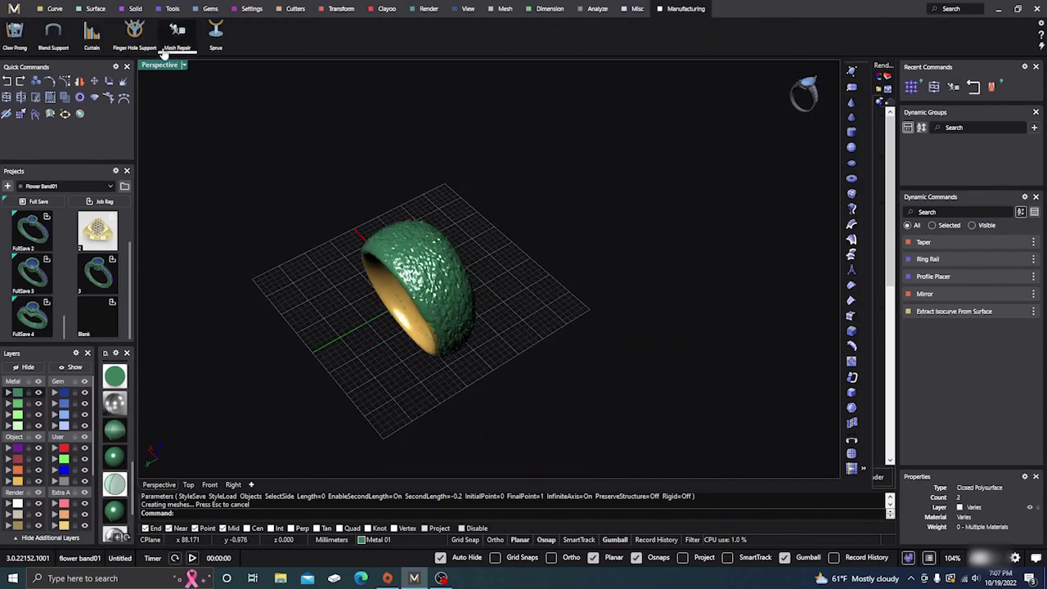
drag(263, 173, 226, 144)
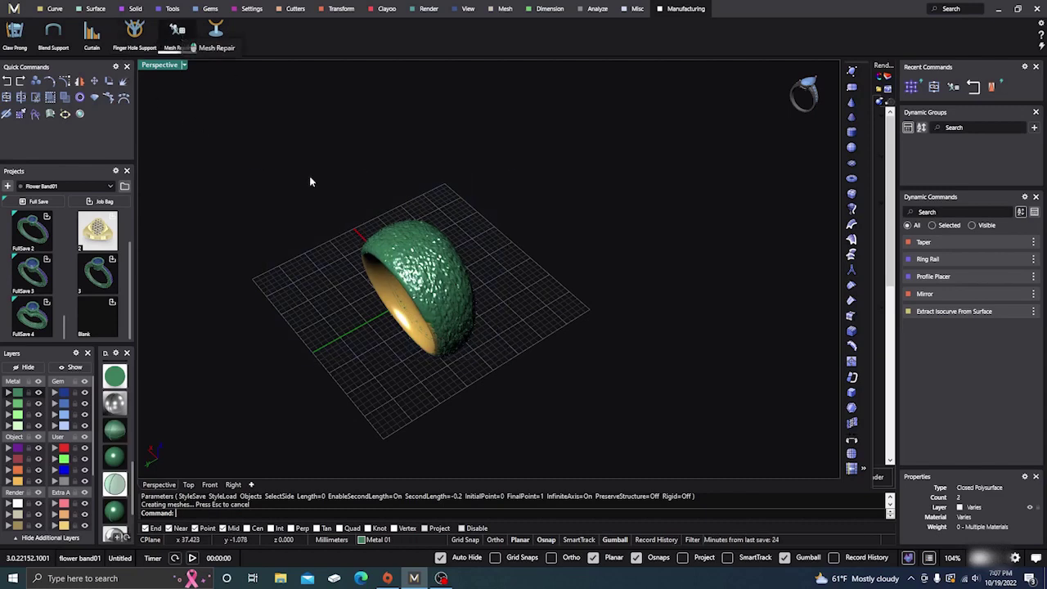
drag(308, 177, 538, 392)
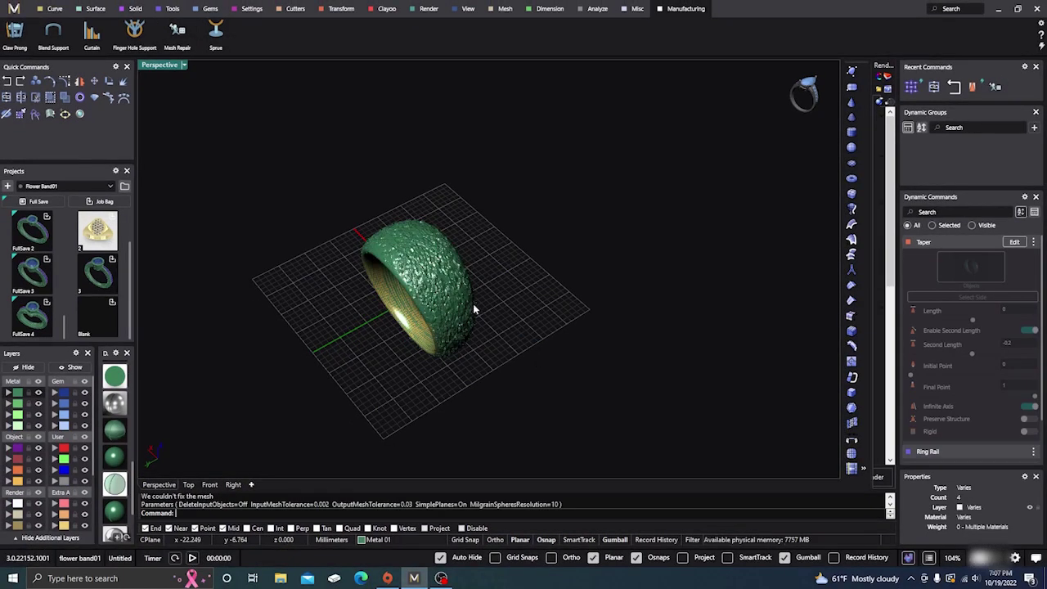
Pull the open textured mesh out of the overlapping ring parts and delete it
scroll(405, 270, up, 3)
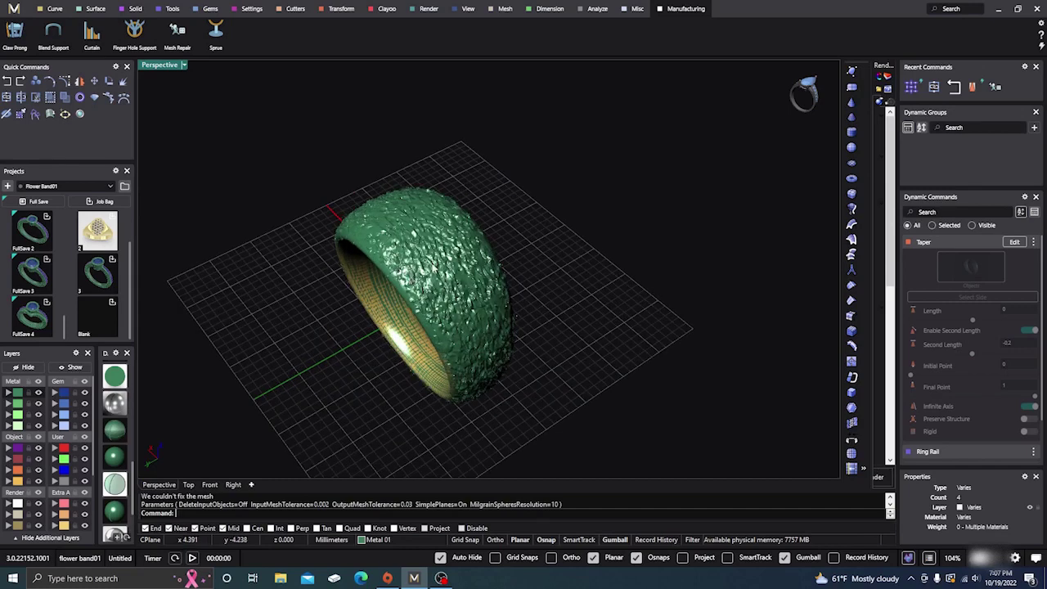
click(432, 269)
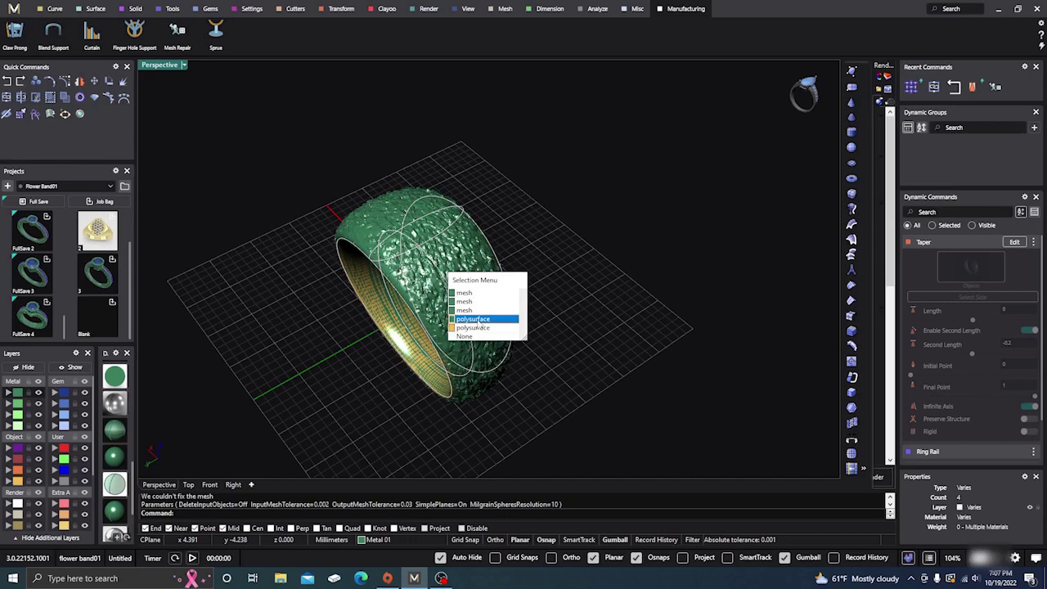
click(465, 295)
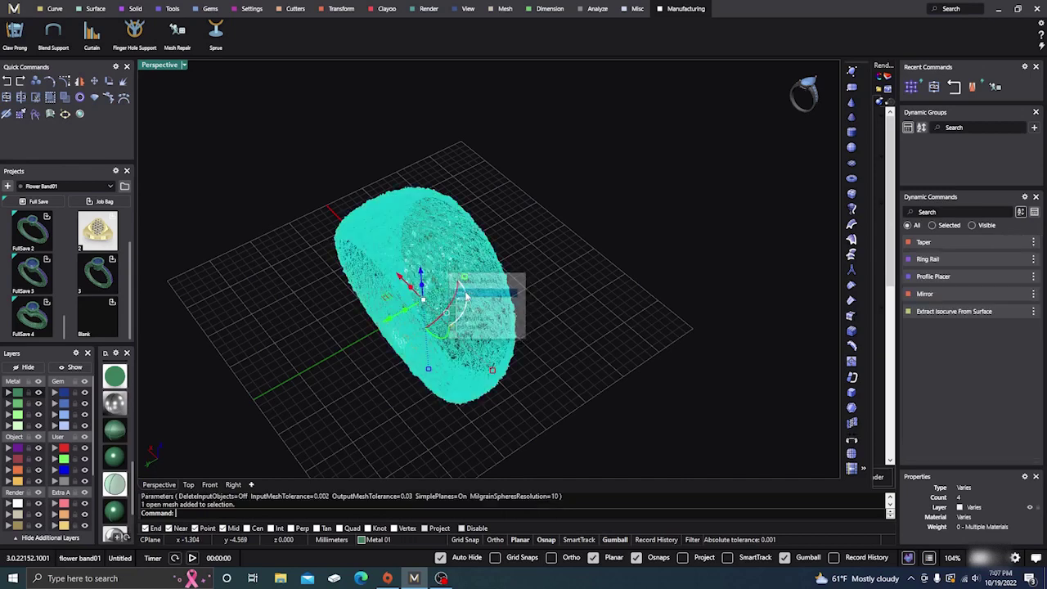
drag(389, 320, 553, 231)
click(553, 321)
right_drag(558, 325, 589, 270)
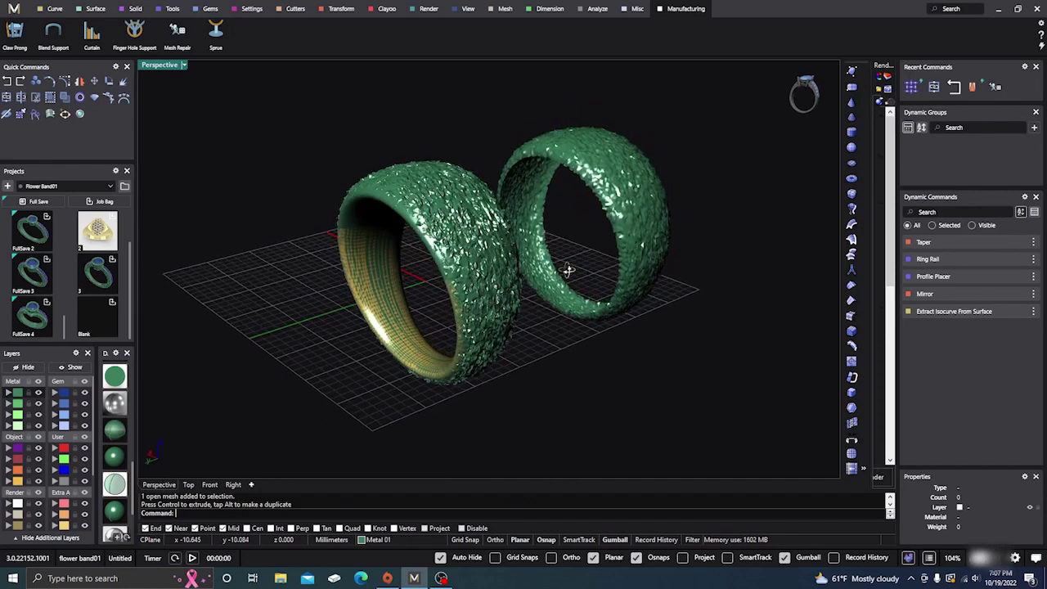
click(618, 206)
key(Delete)
Move the closed mesh with the smooth inside and textured outside out beside the original ring parts
click(483, 255)
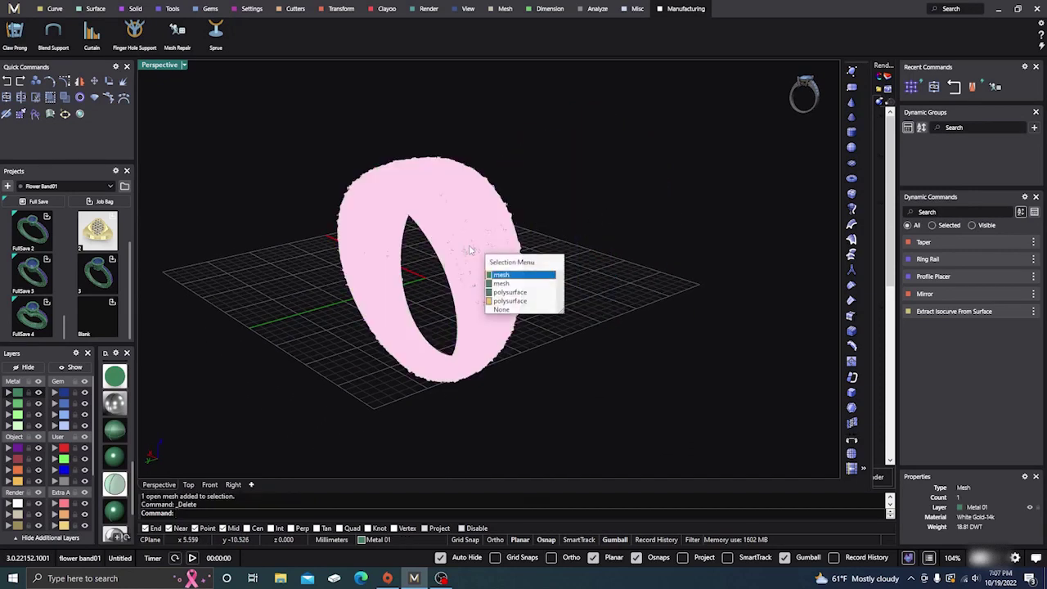
click(496, 278)
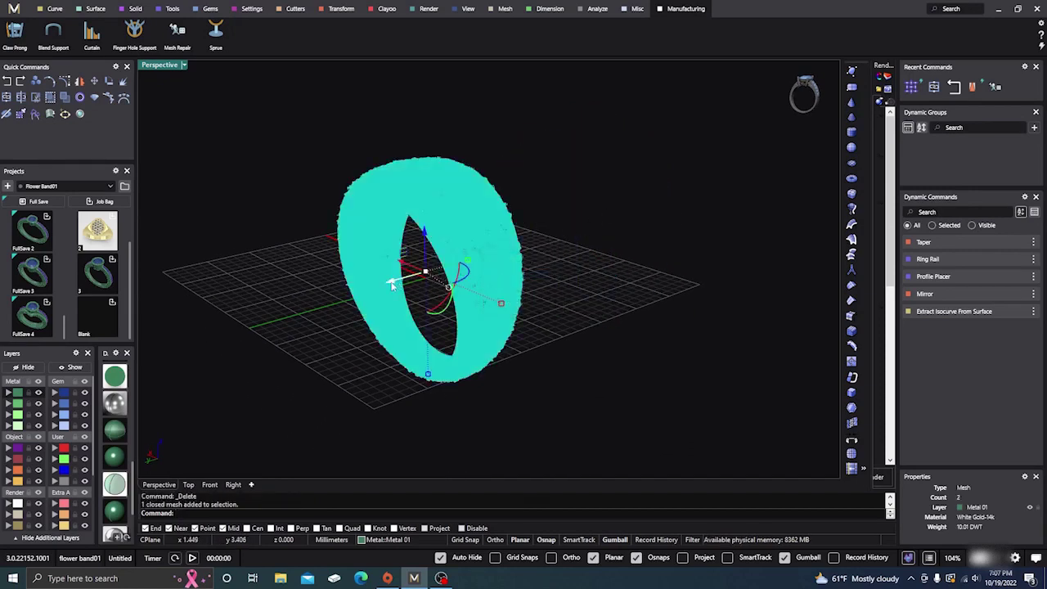
key(alt)
drag(436, 281, 563, 262)
click(563, 341)
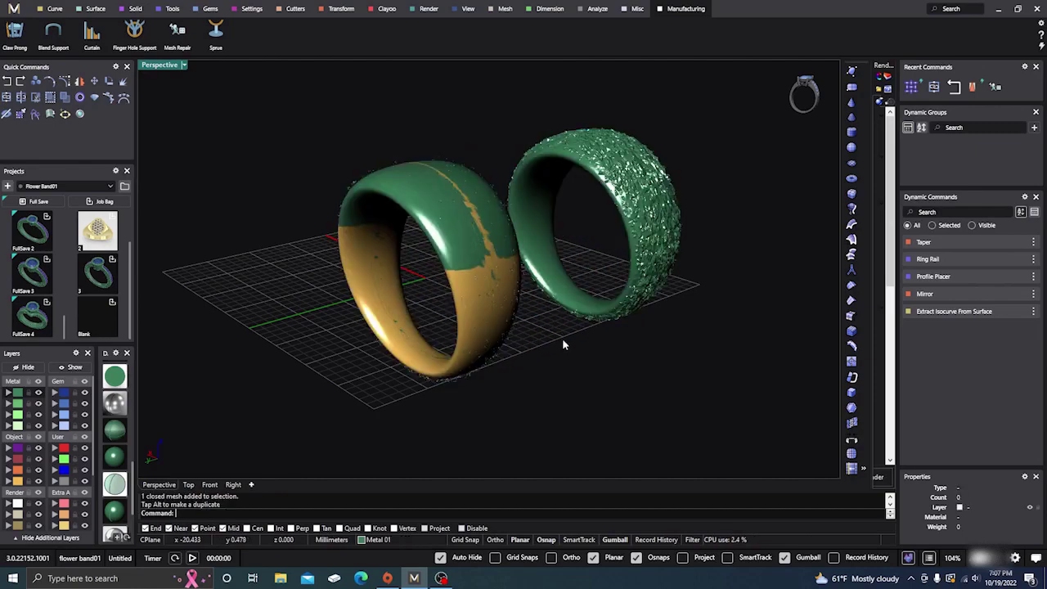
mouse_move(563, 340)
right_down()
mouse_move(564, 360)
mouse_move(488, 355)
mouse_move(472, 331)
mouse_move(589, 346)
mouse_move(387, 295)
mouse_move(416, 243)
mouse_move(414, 204)
mouse_move(386, 284)
mouse_move(424, 352)
right_up()
click(621, 182)
click(600, 333)
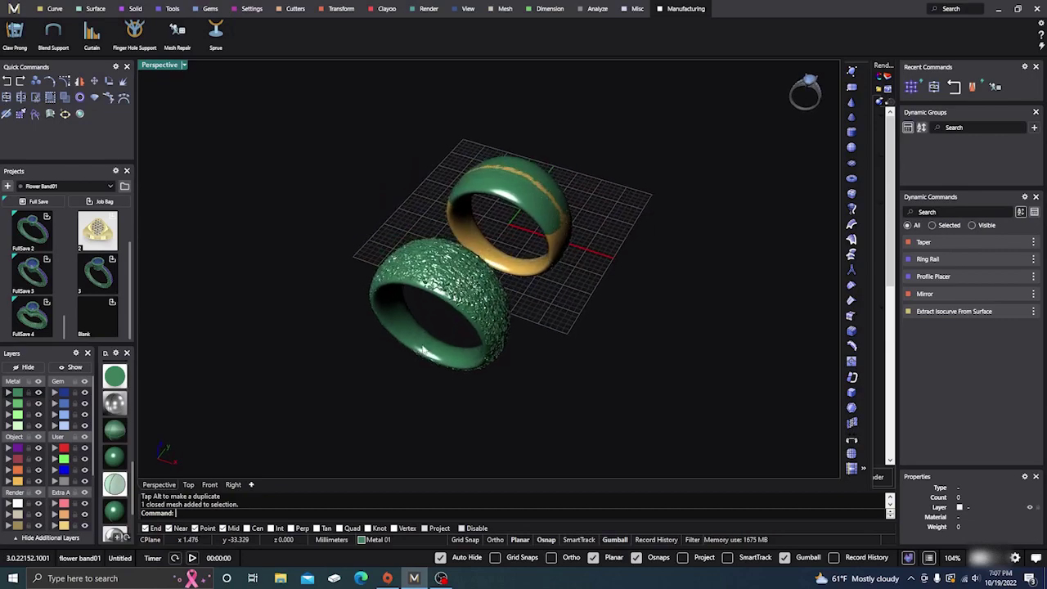
Examine the separated mesh ring from all sides, especially where the outer texture meets the smooth rims and inside
scroll(411, 304, up, 5)
scroll(411, 304, down, 3)
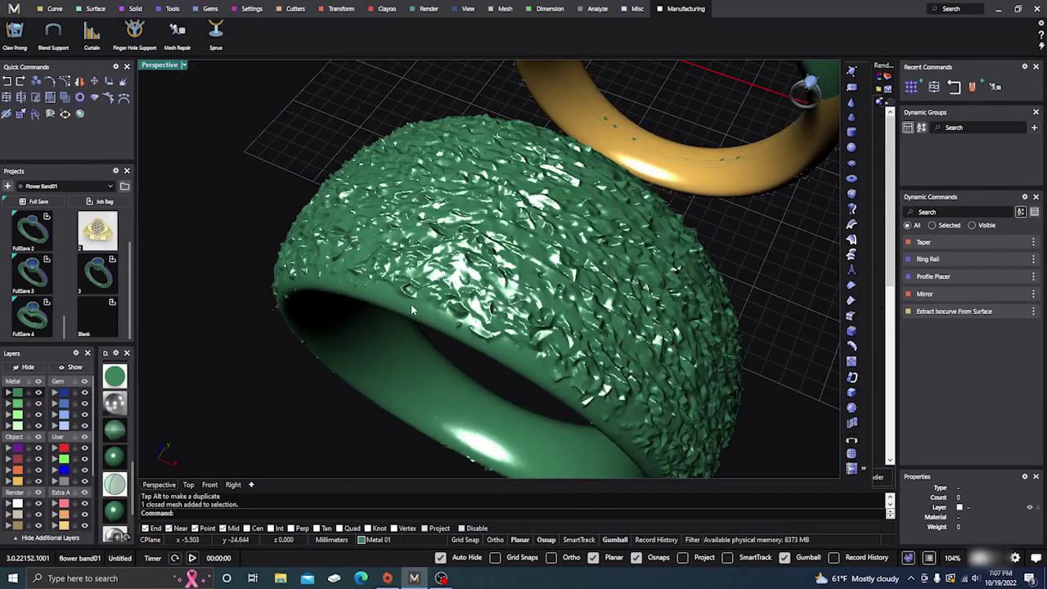
right_drag(437, 293, 452, 255)
scroll(428, 255, up, 6)
scroll(463, 295, down, 8)
scroll(449, 326, up, 8)
right_drag(449, 326, 459, 379)
scroll(419, 326, up, 5)
right_drag(416, 327, 411, 278)
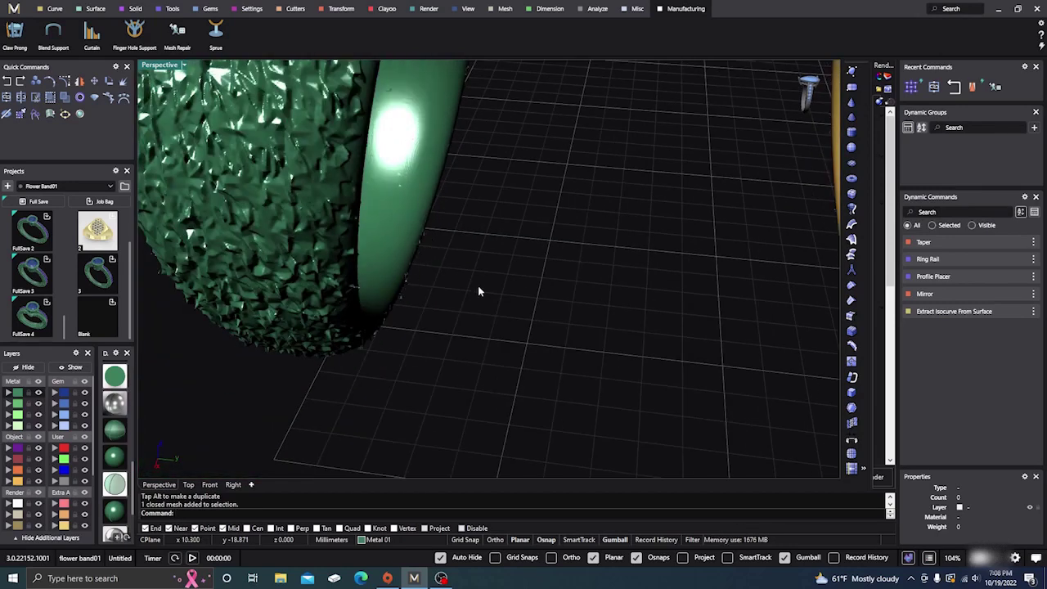
scroll(546, 328, down, 6)
right_drag(547, 327, 541, 383)
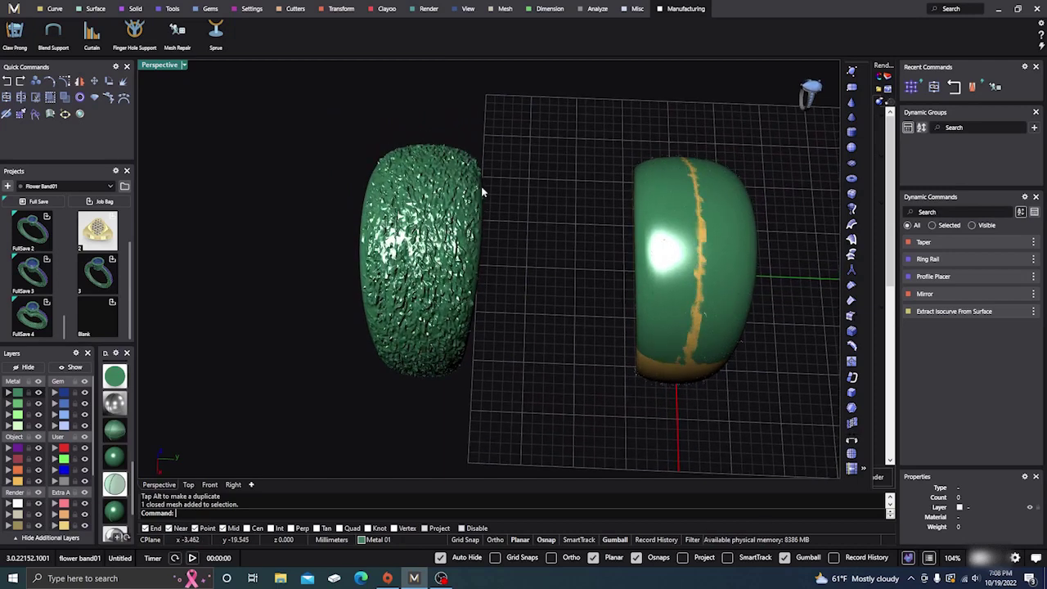
scroll(449, 304, down, 3)
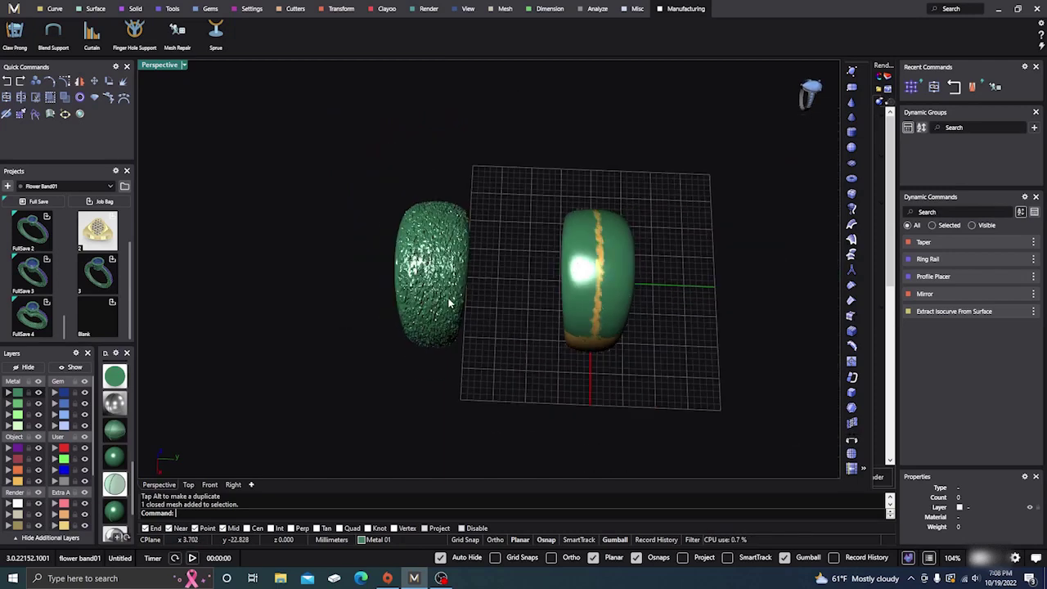
right_drag(450, 304, 450, 282)
scroll(490, 359, up, 3)
scroll(466, 241, up, 5)
scroll(418, 264, down, 6)
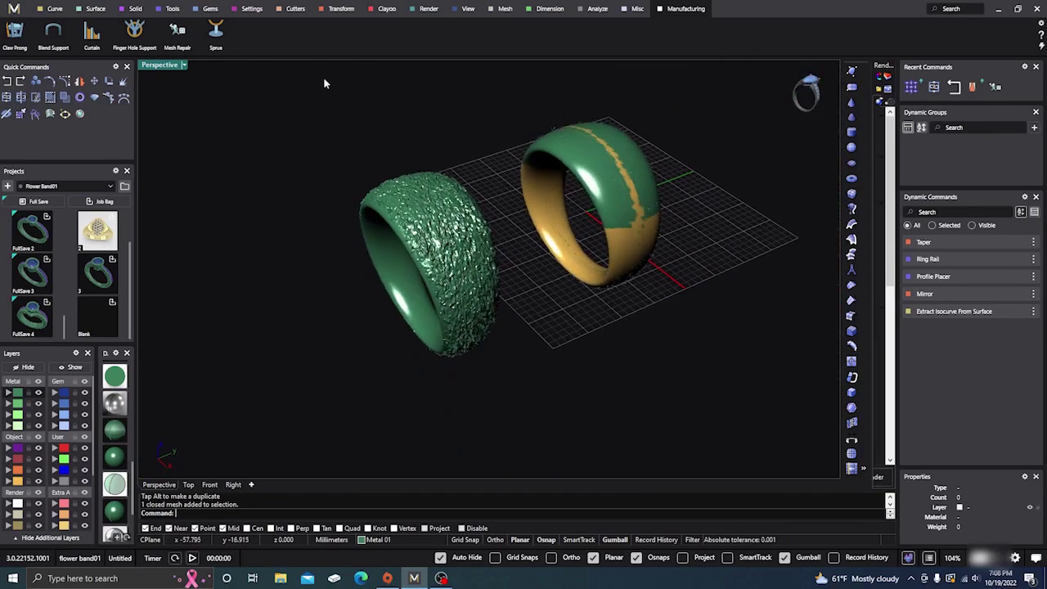
Start a Taper on the mesh overlapping the original ring parts and enable its second length
click(630, 175)
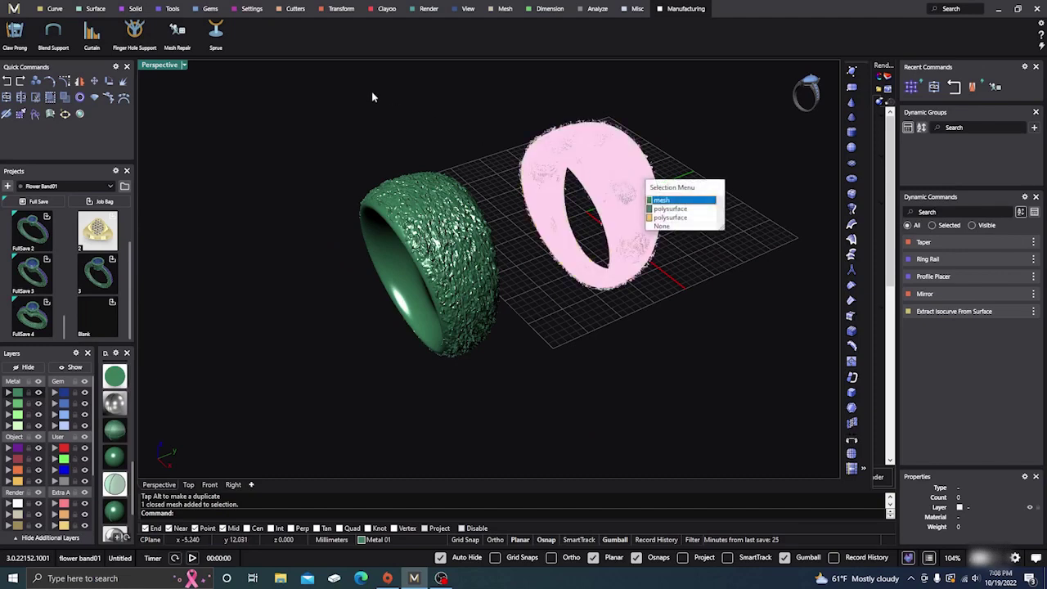
click(661, 199)
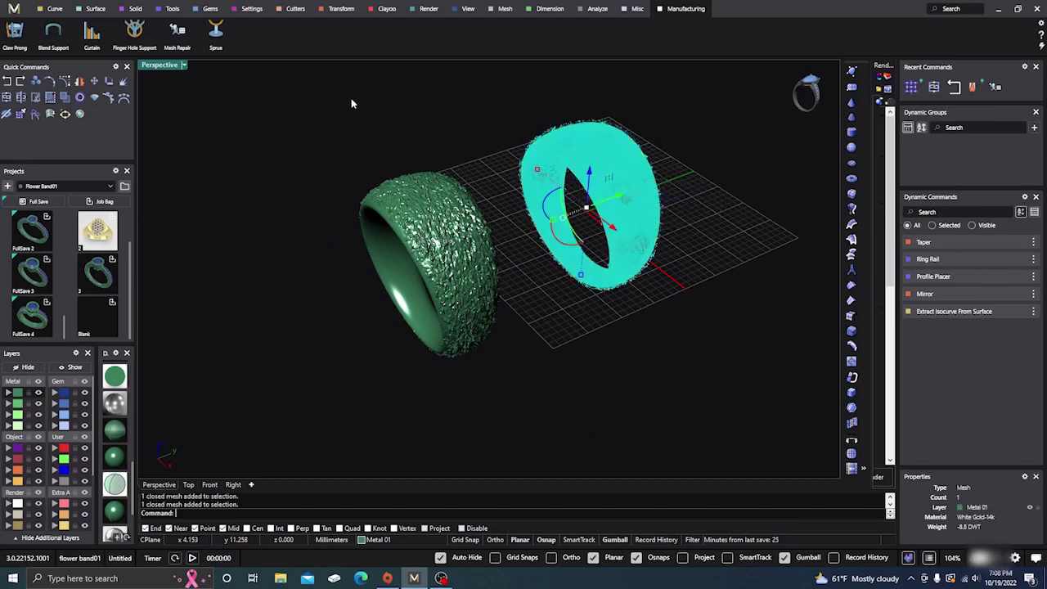
click(339, 11)
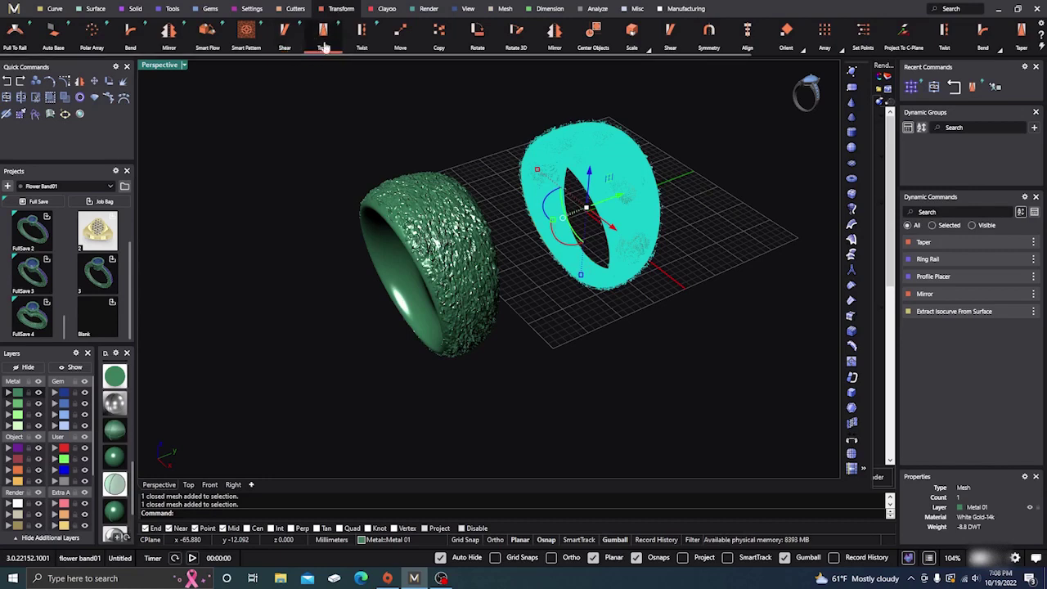
click(323, 33)
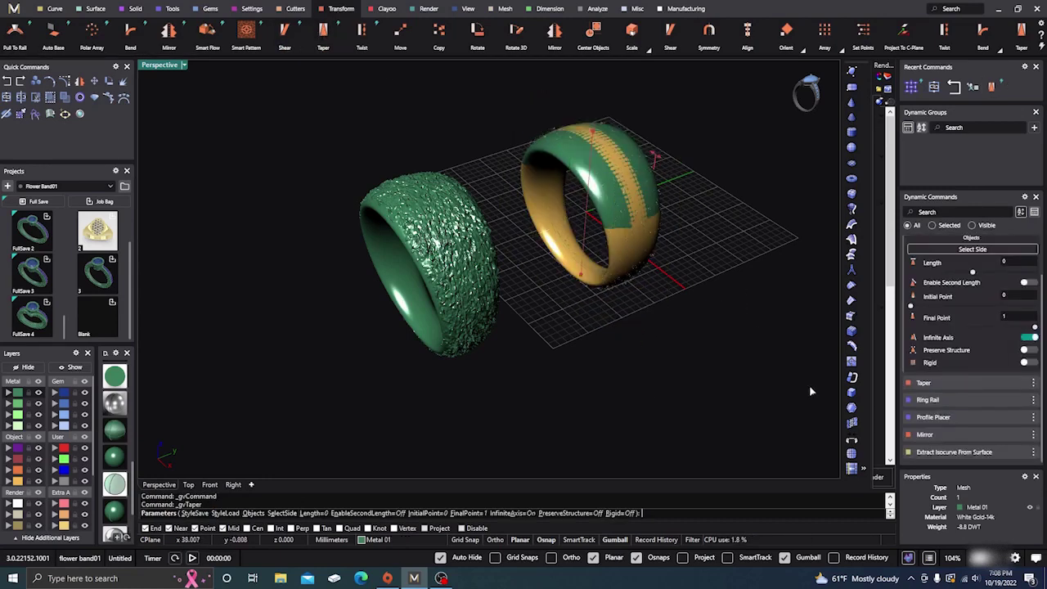
click(1025, 283)
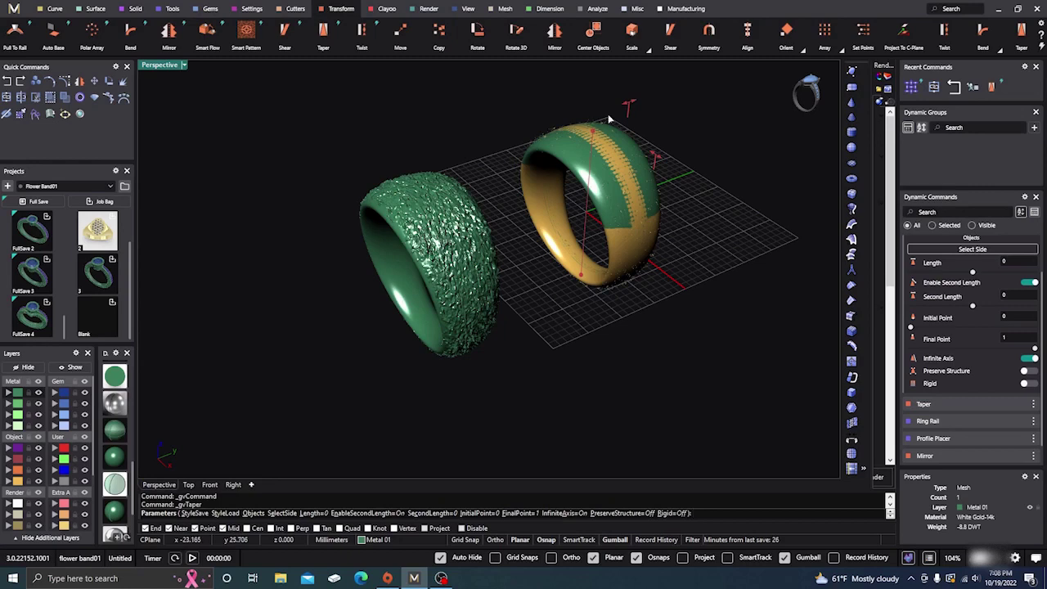
scroll(566, 308, down, 3)
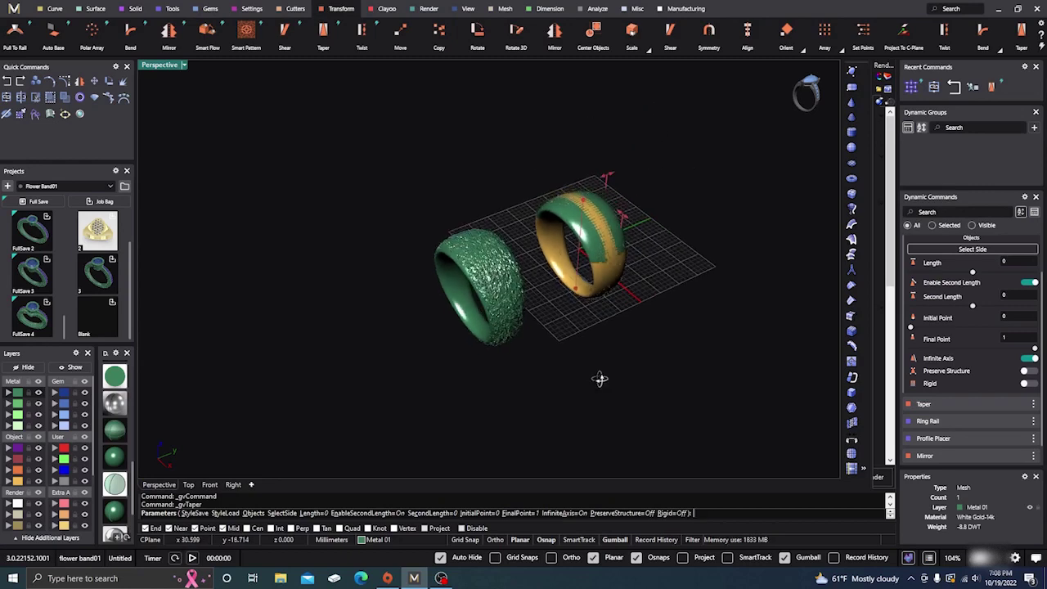
right_drag(599, 379, 570, 377)
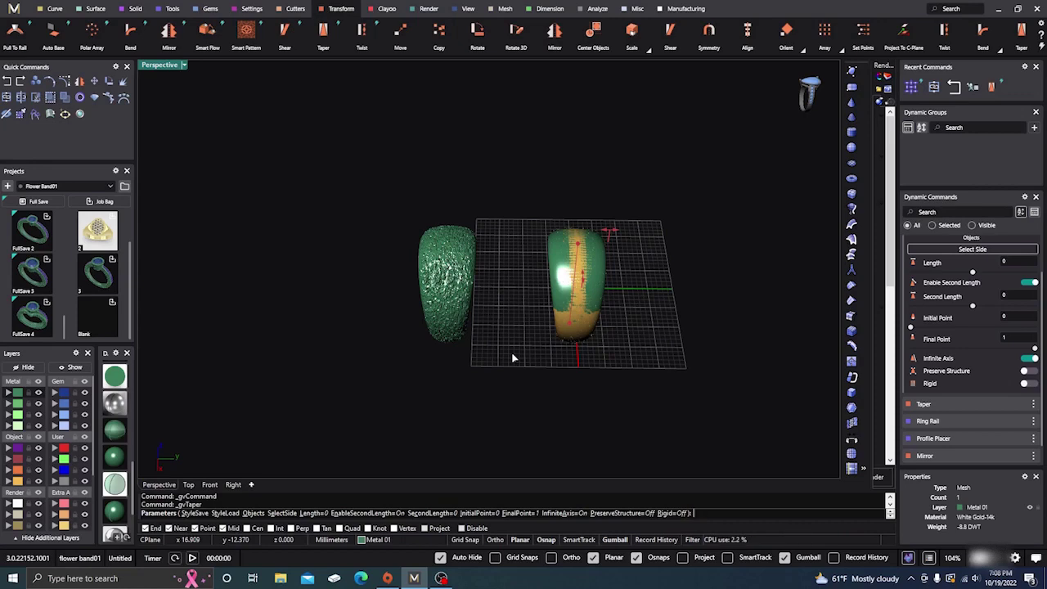
right_drag(513, 357, 555, 330)
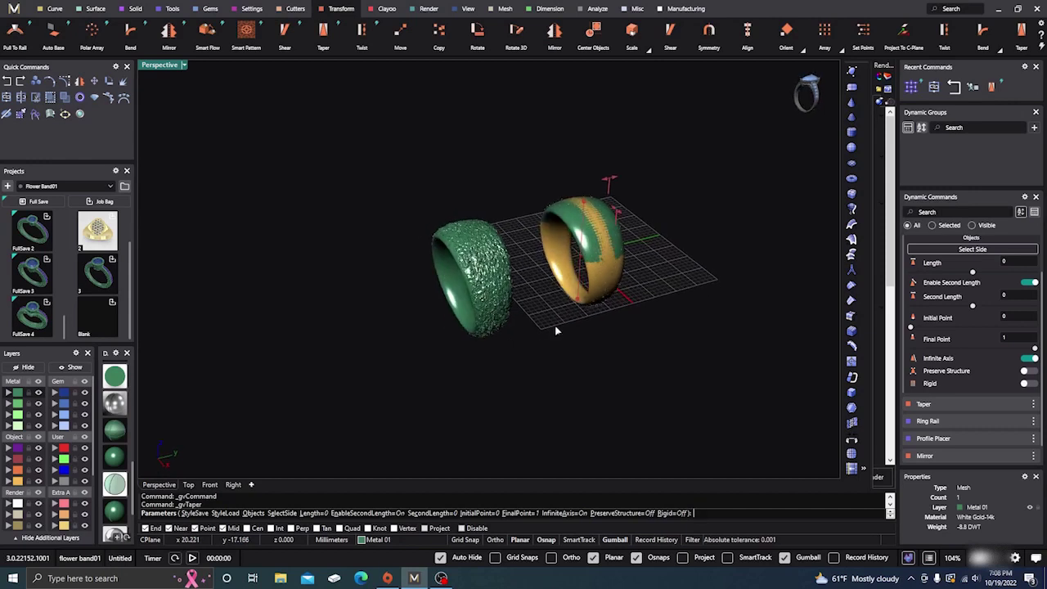